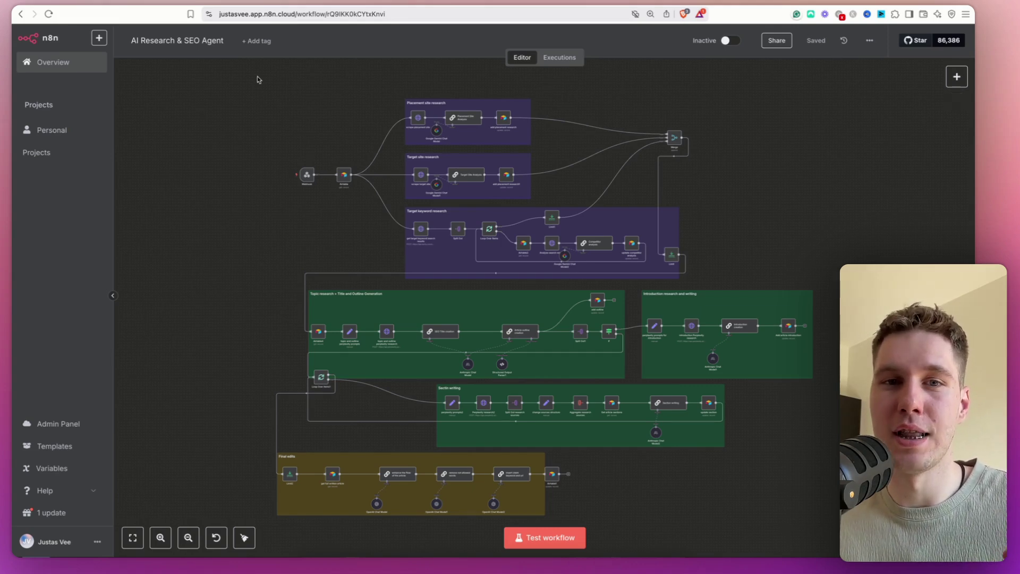
Start a test run of the AI Research & SEO Agent workflow and trigger it through Start Writting on Airtable's Industrial Vision Systems record
left_click_drag(256, 76, 869, 526)
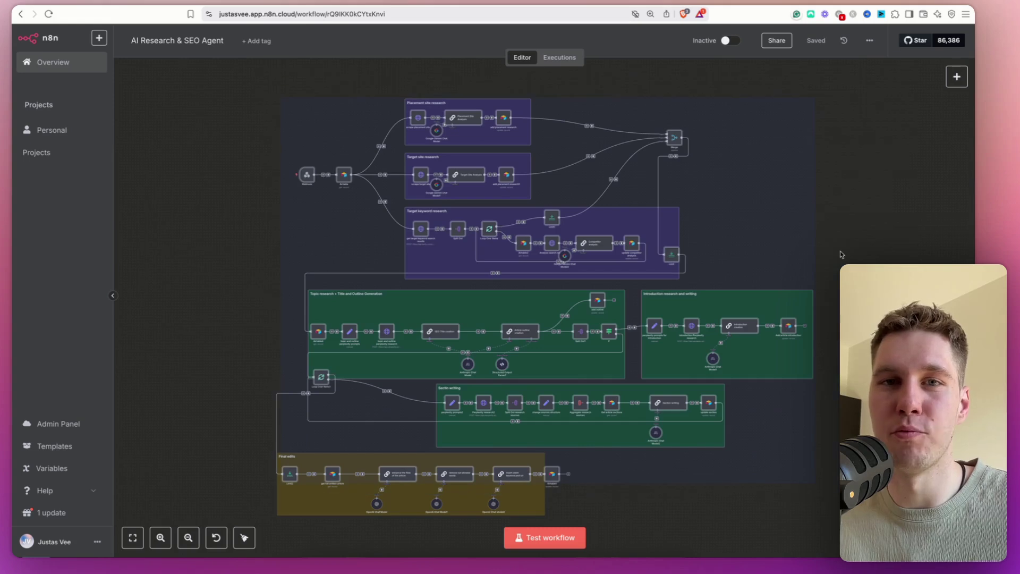
left_click(841, 253)
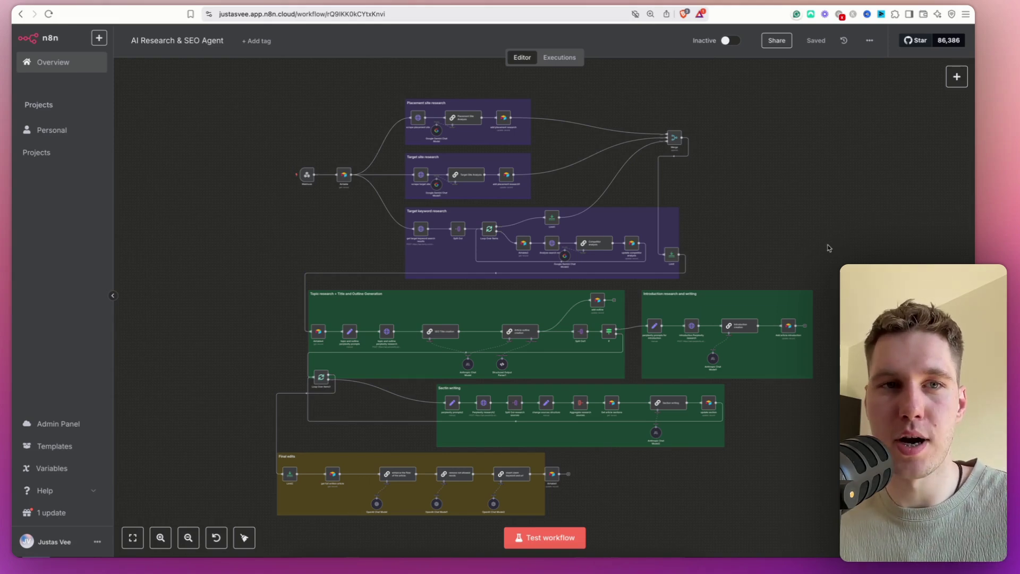
left_click(564, 541)
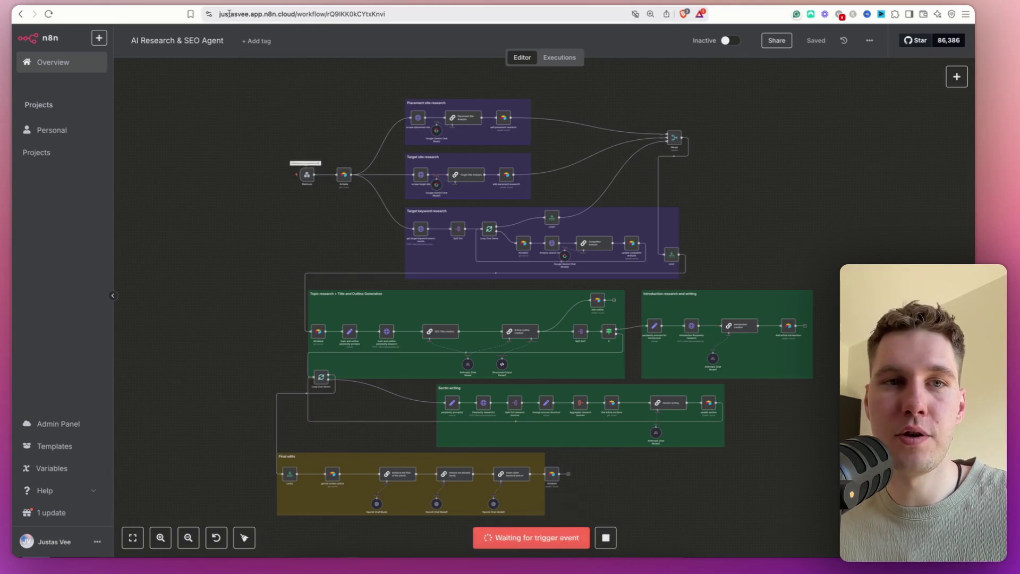
key("ctrl+Tab")
left_click(605, 134)
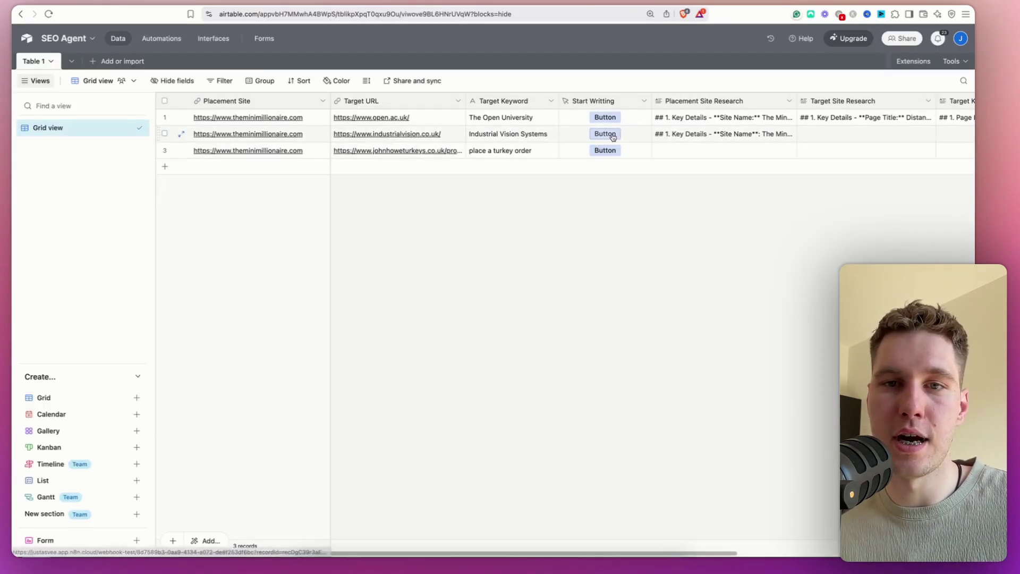
key("super+w")
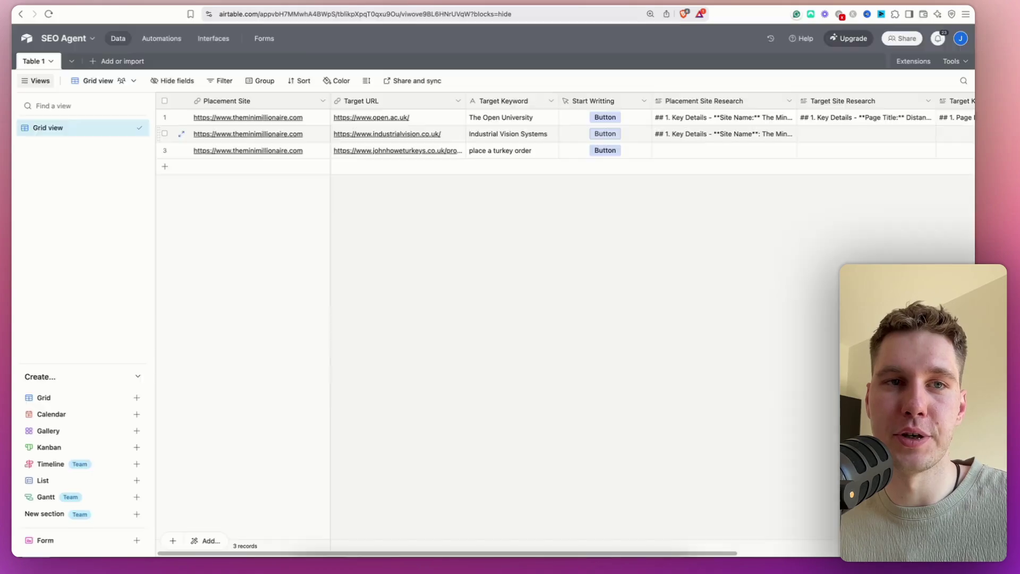
Check the run's progress in n8n and the Industrial Vision Systems record's research fields in Airtable, ending back on the workflow
left_click(116, 6)
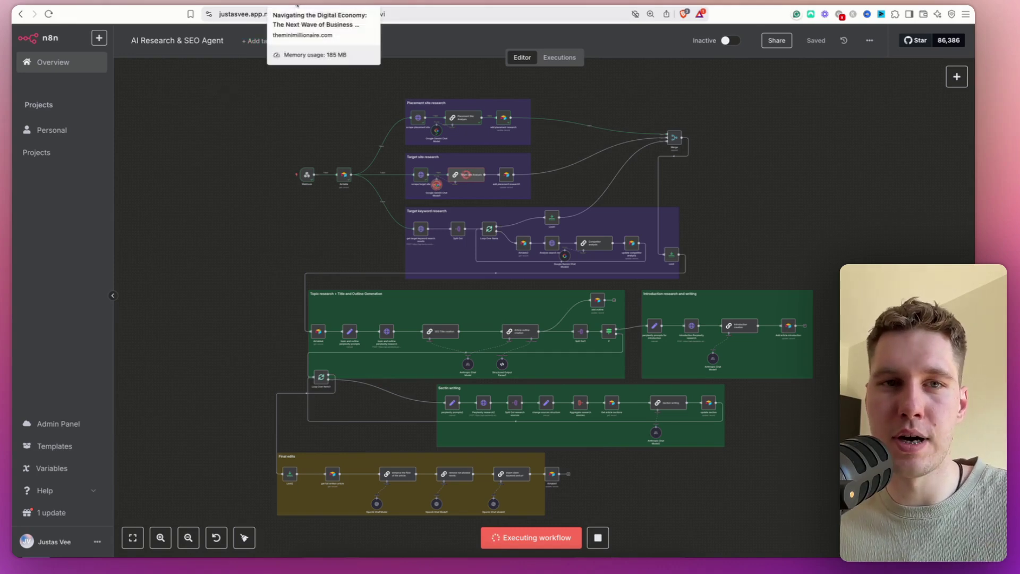
left_click(224, 5)
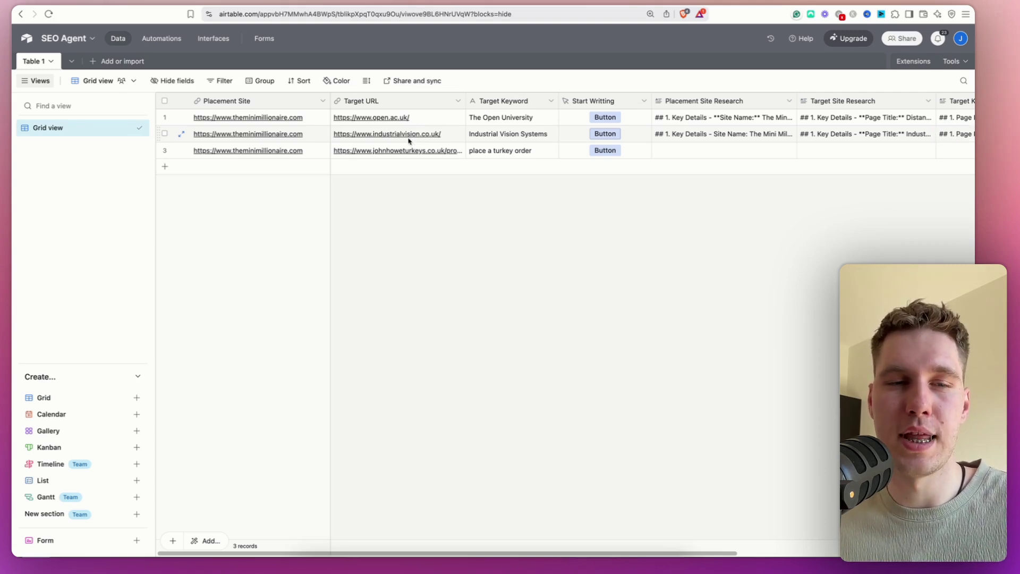
left_click(124, 4)
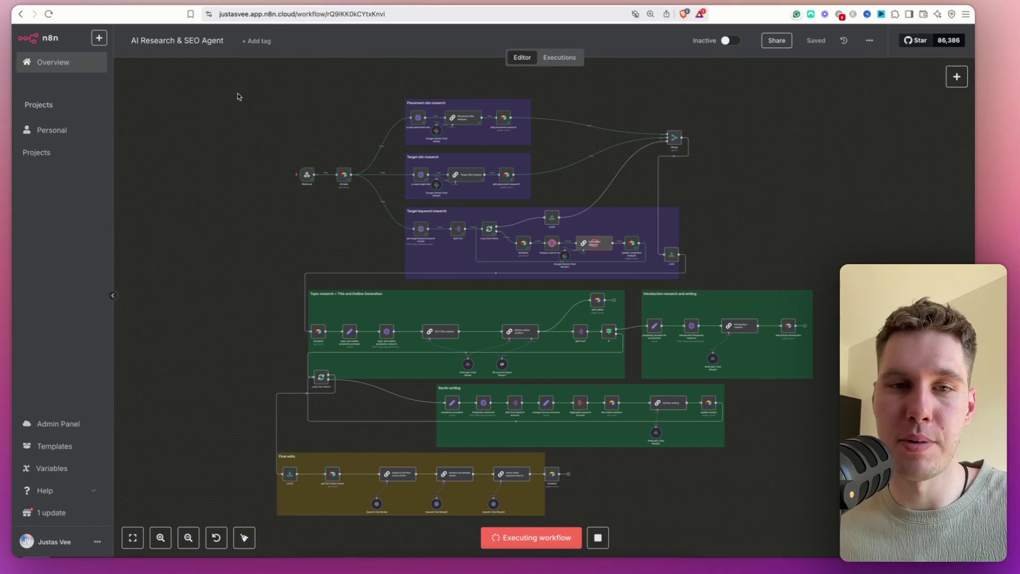
Examine the placement site, target site and target keyword research sections of the running workflow up close
left_click(163, 543)
left_click(162, 543)
left_click(163, 543)
left_click_drag(190, 150, 255, 321)
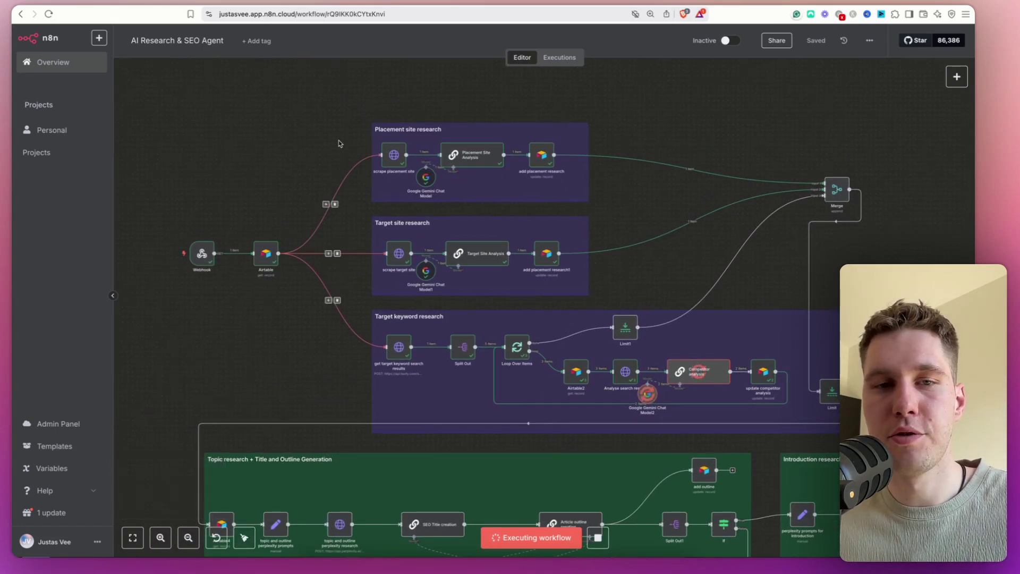
left_click_drag(321, 96, 858, 431)
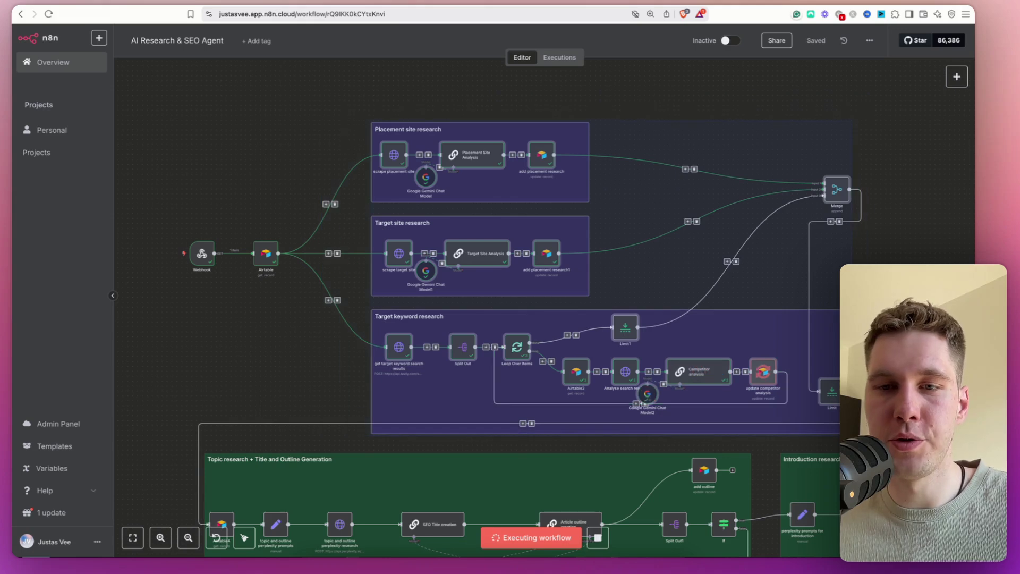
left_click(684, 98)
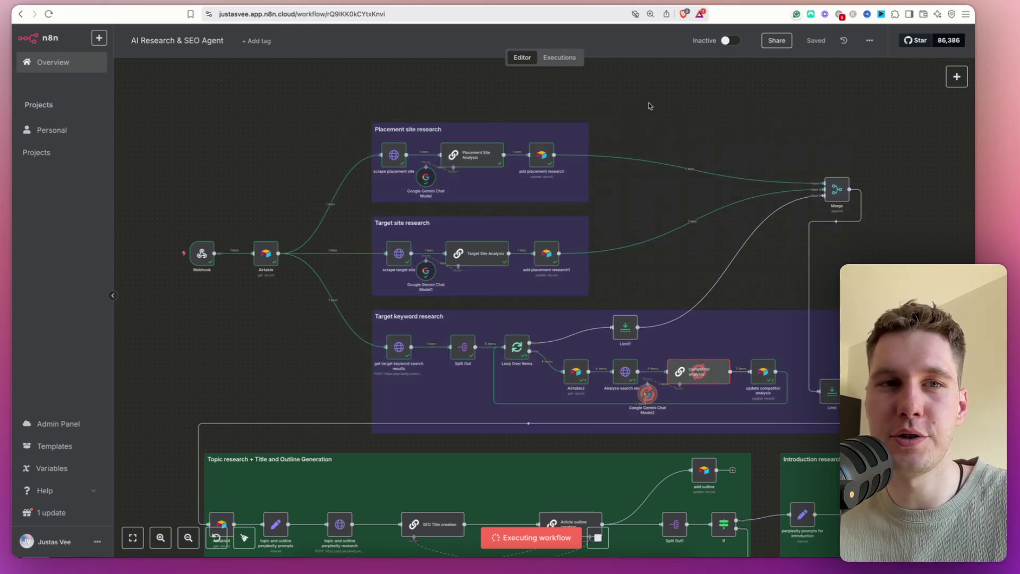
Compare the input and research columns of the Airtable SEO Agent table with the research branches of the n8n workflow
key("ctrl+Tab")
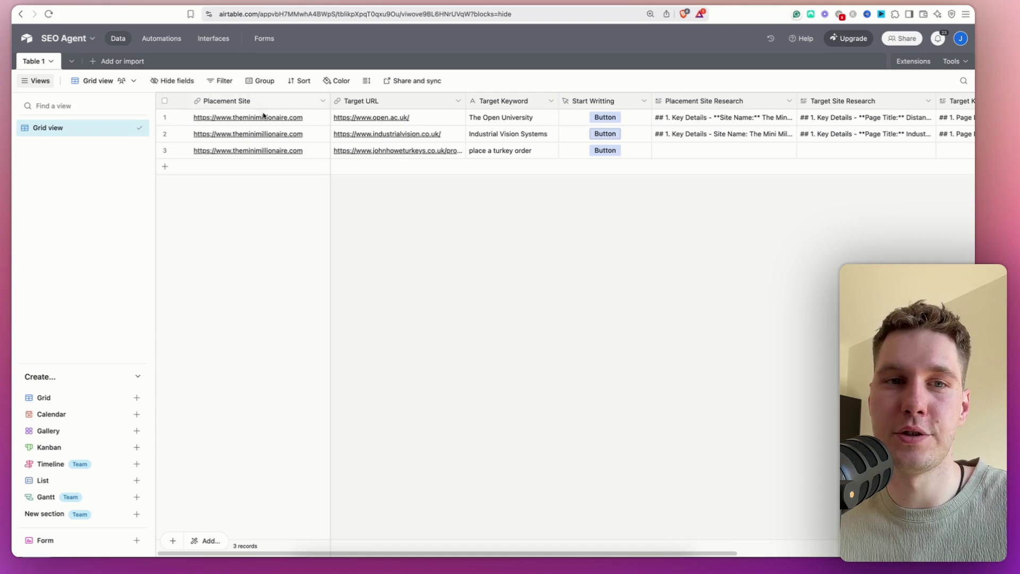
key("ctrl+shift+Tab")
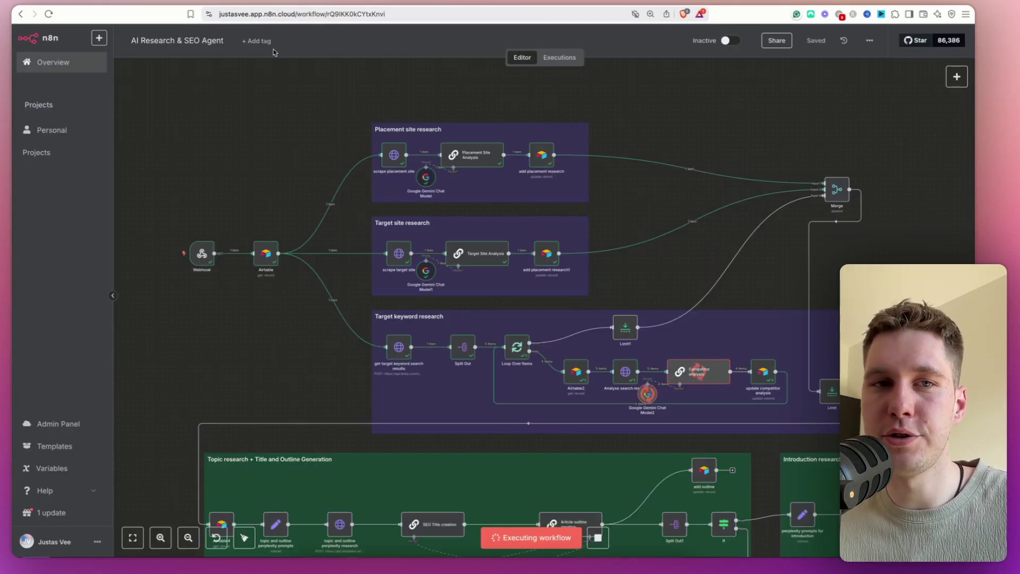
key("ctrl+Tab")
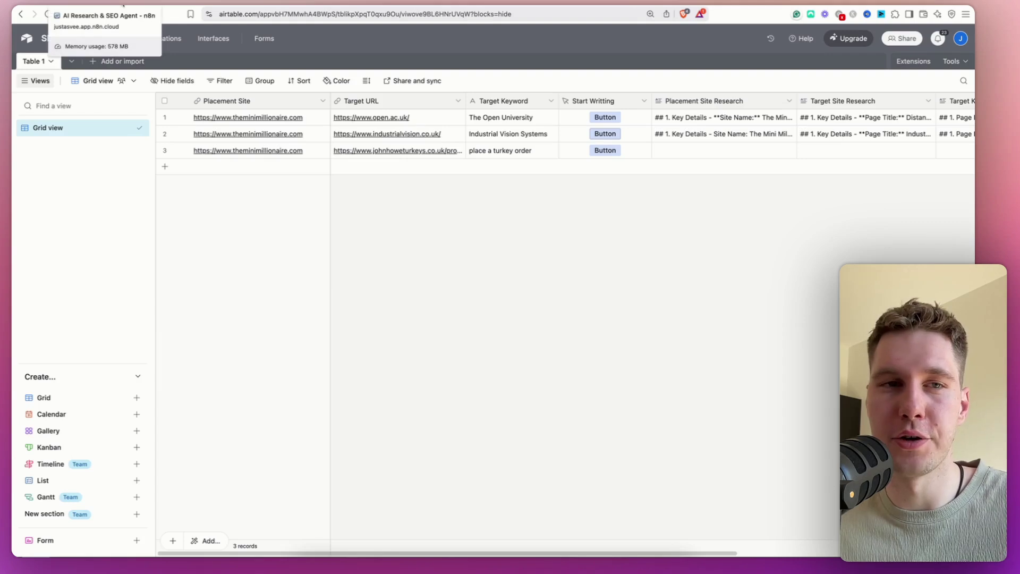
left_click(123, 7)
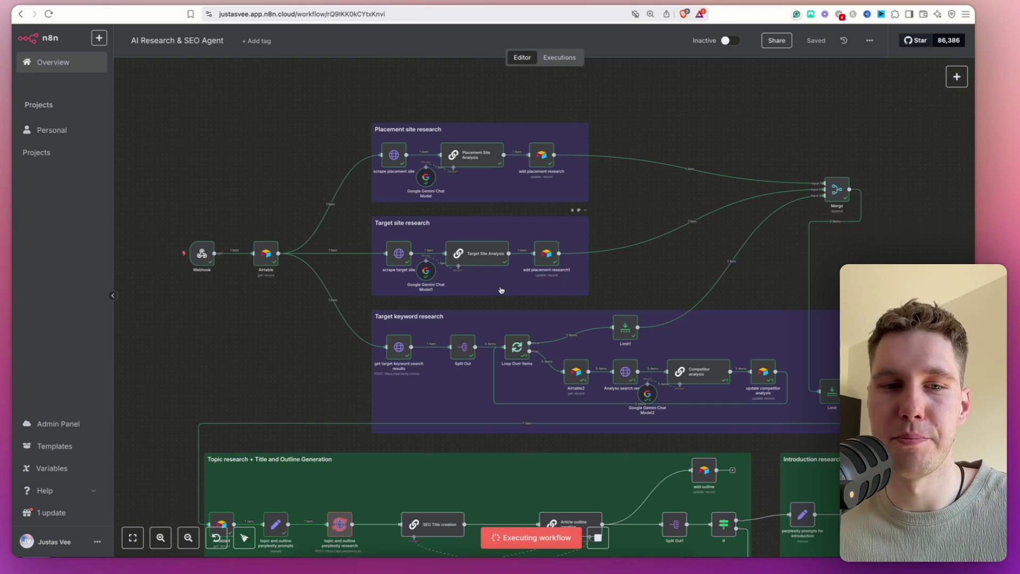
Examine the topic research, title and outline generation section and the introduction research and writing section of the workflow
scroll(241, 247, "down", 5)
scroll(242, 247, "right", 3)
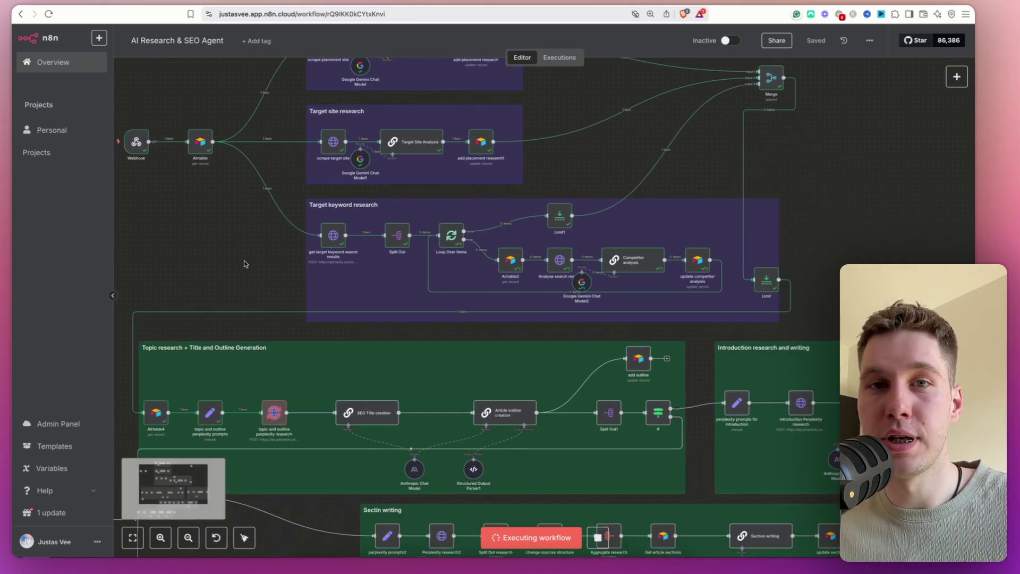
scroll(241, 269, "down", 3)
scroll(241, 270, "left", 1)
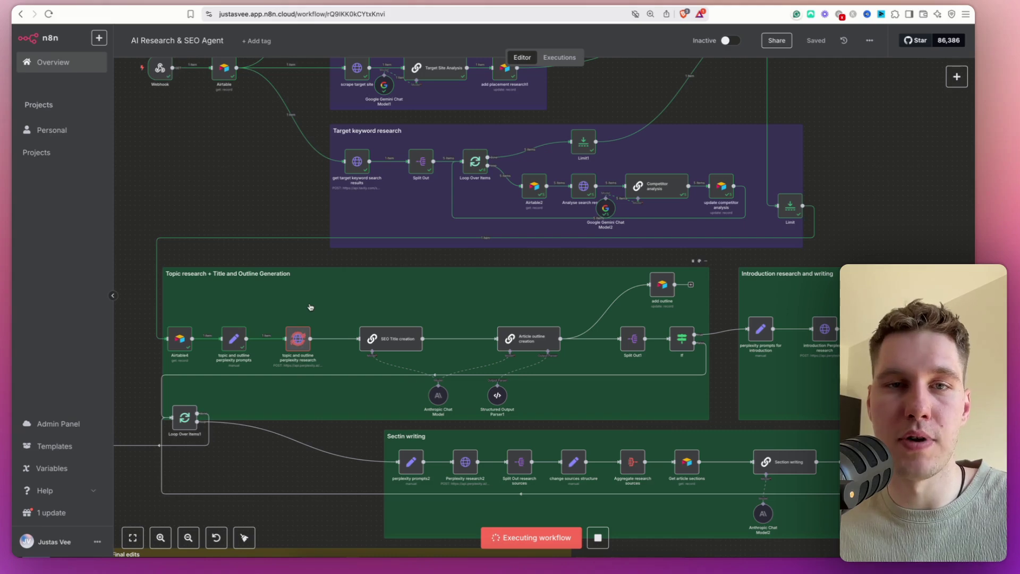
left_click_drag(252, 174, 269, 120)
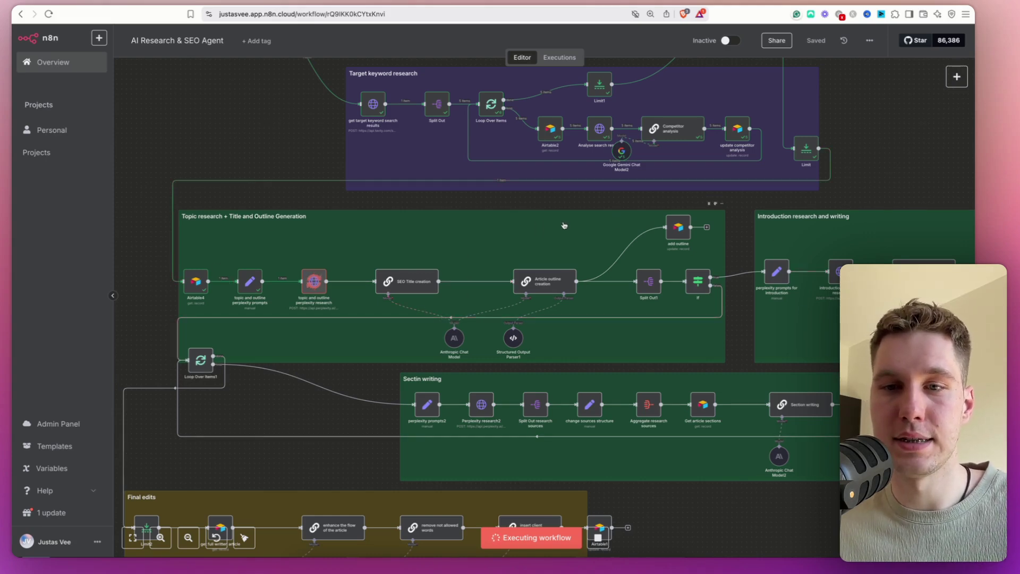
left_click_drag(865, 166, 572, 148)
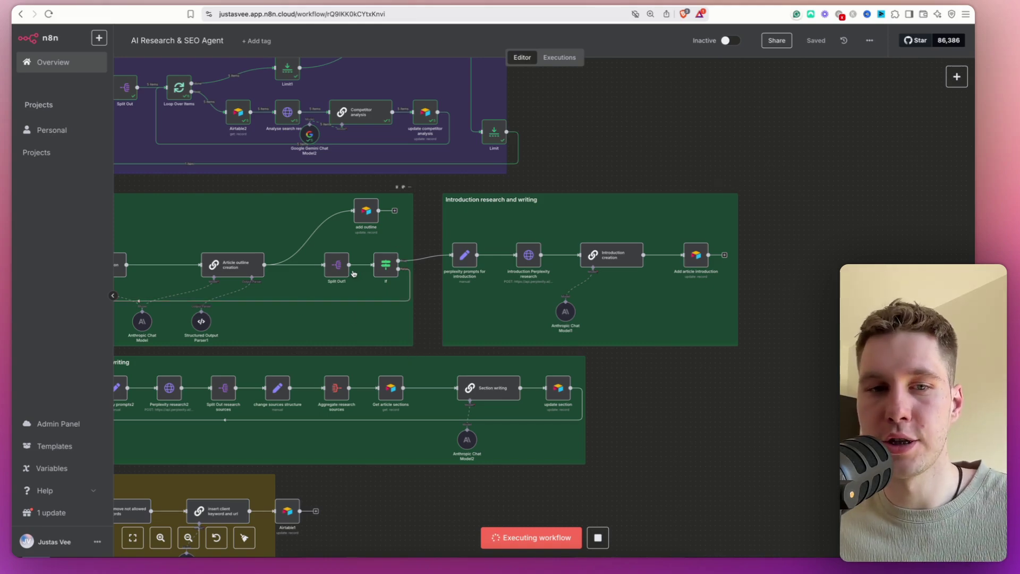
Examine the looped section writing stage and the final edits stage of the workflow
scroll(274, 249, "left", 7)
scroll(274, 249, "down", 2)
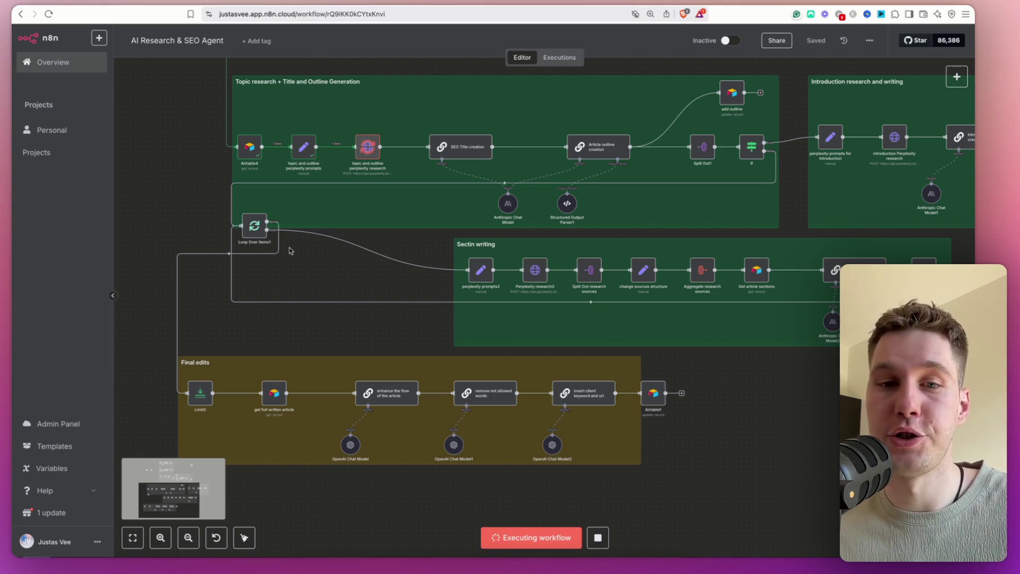
scroll(397, 278, "right", 3)
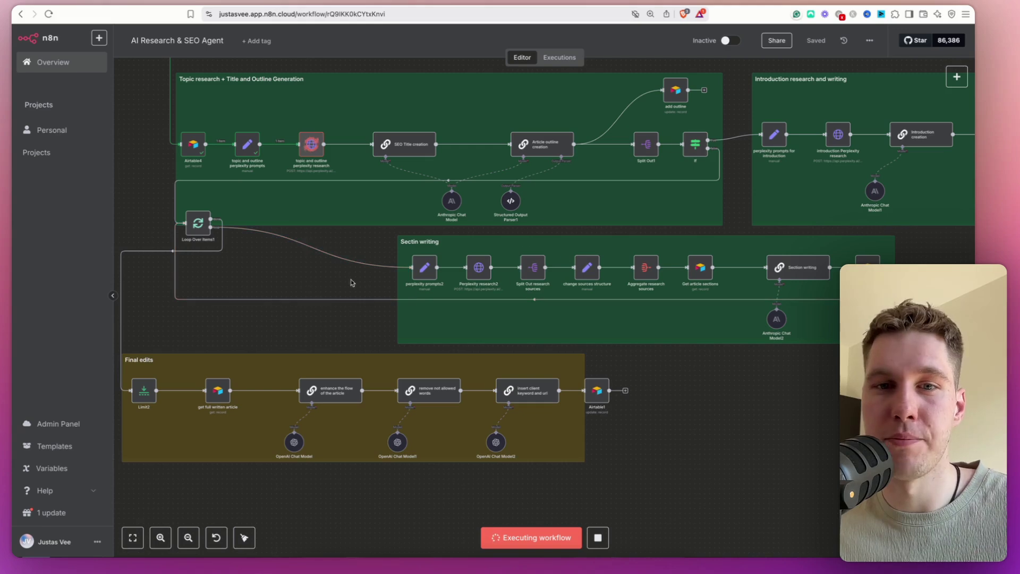
scroll(428, 235, "left", 3)
scroll(428, 235, "down", 2)
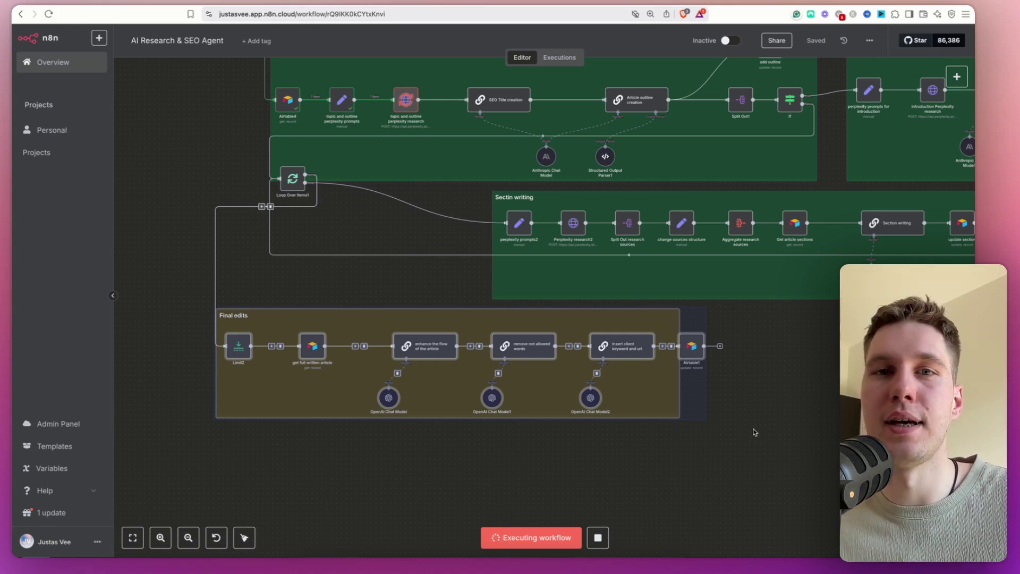
left_click_drag(764, 320, 736, 386)
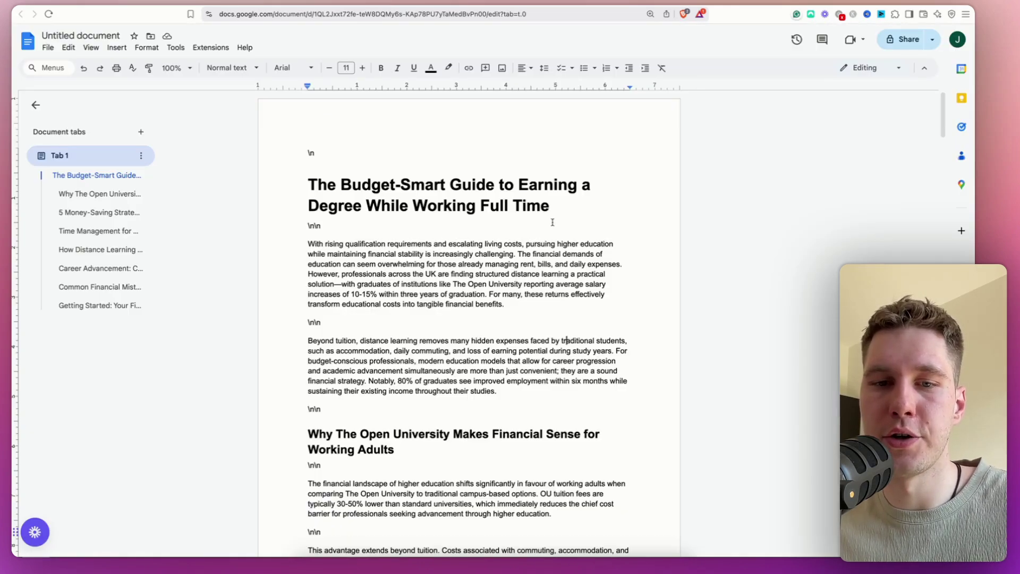
Read through the generated article about earning a degree while working full time in the Google Docs document
scroll(477, 208, "down", 5)
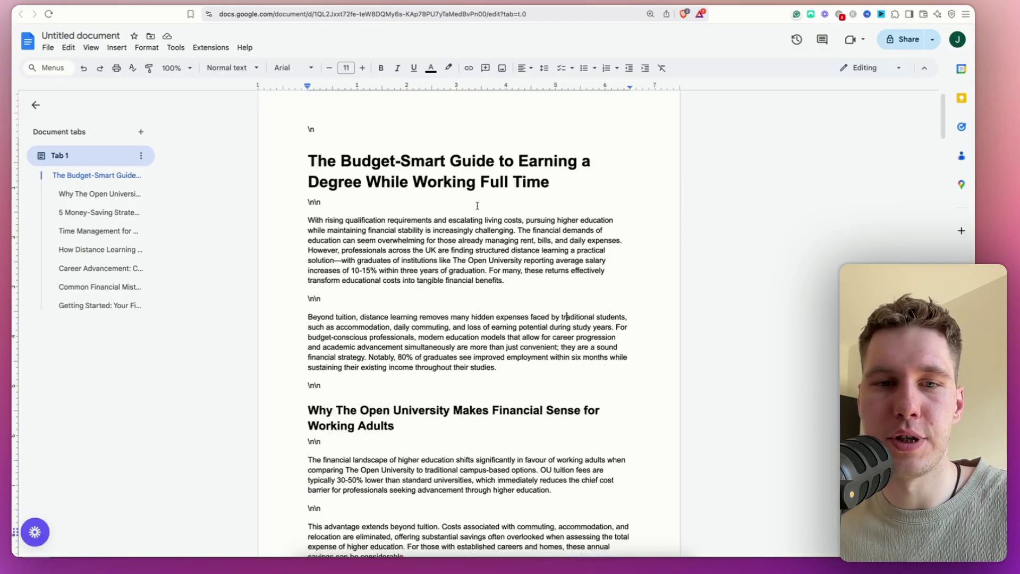
scroll(477, 208, "down", 15)
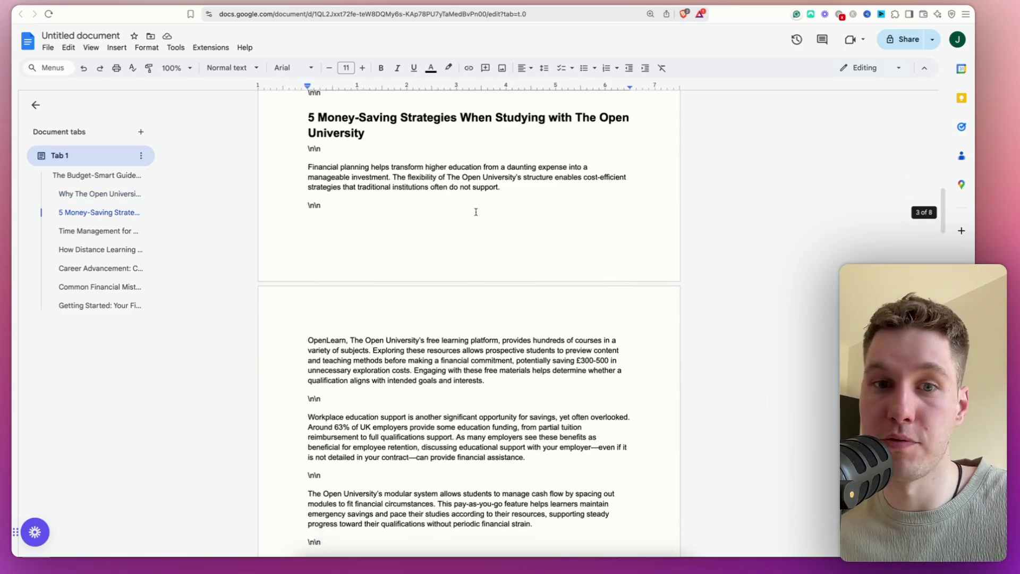
scroll(473, 221, "down", 20)
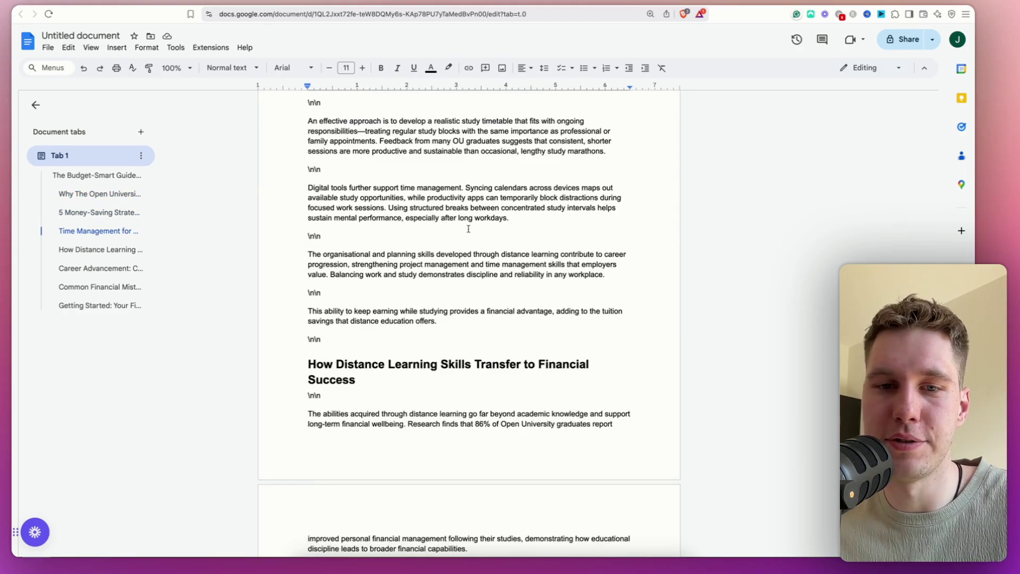
scroll(468, 229, "down", 20)
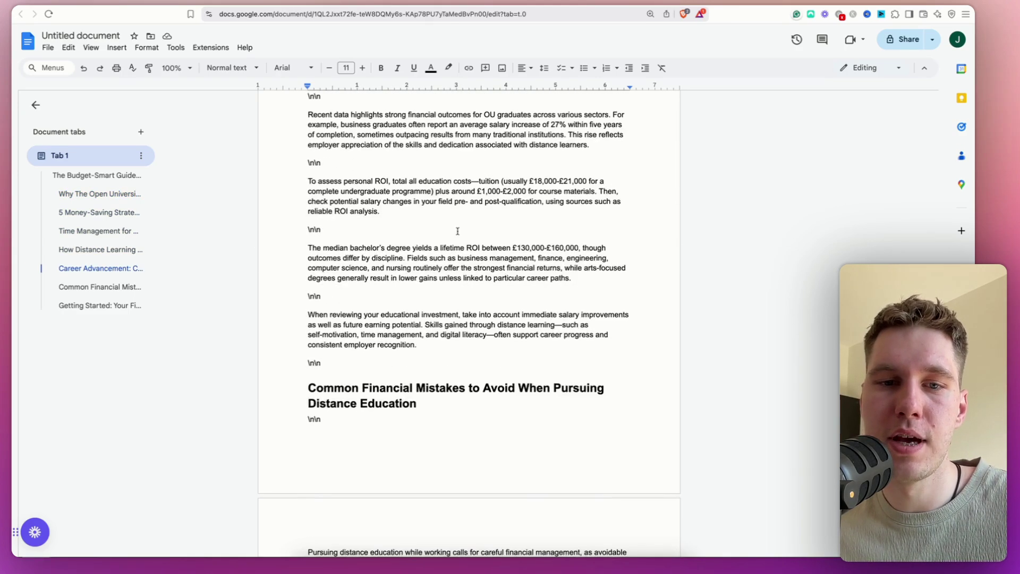
scroll(457, 231, "down", 15)
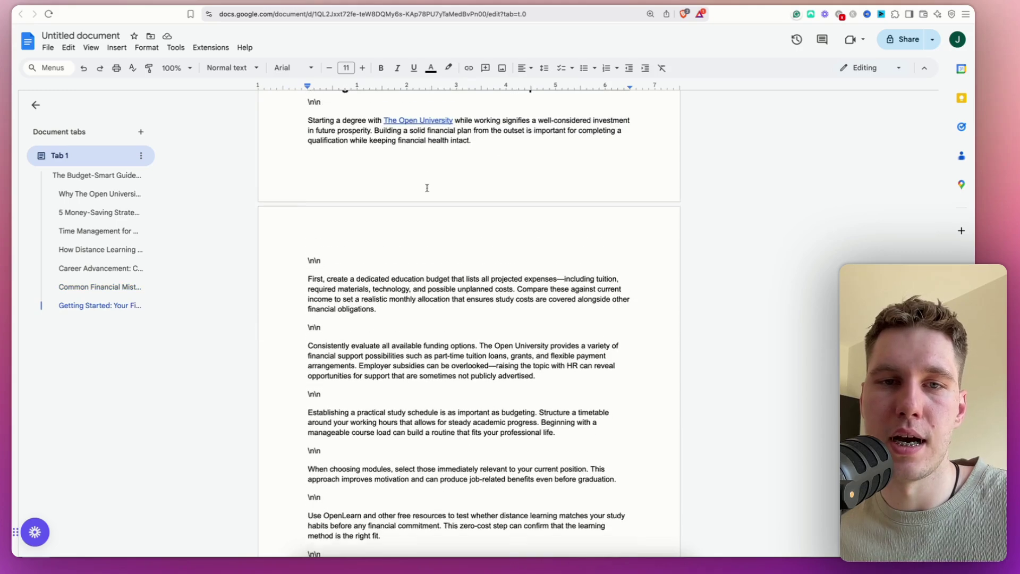
Inspect the target of The Open University link under the Getting Started heading and review the paragraphs around it
left_click(412, 139)
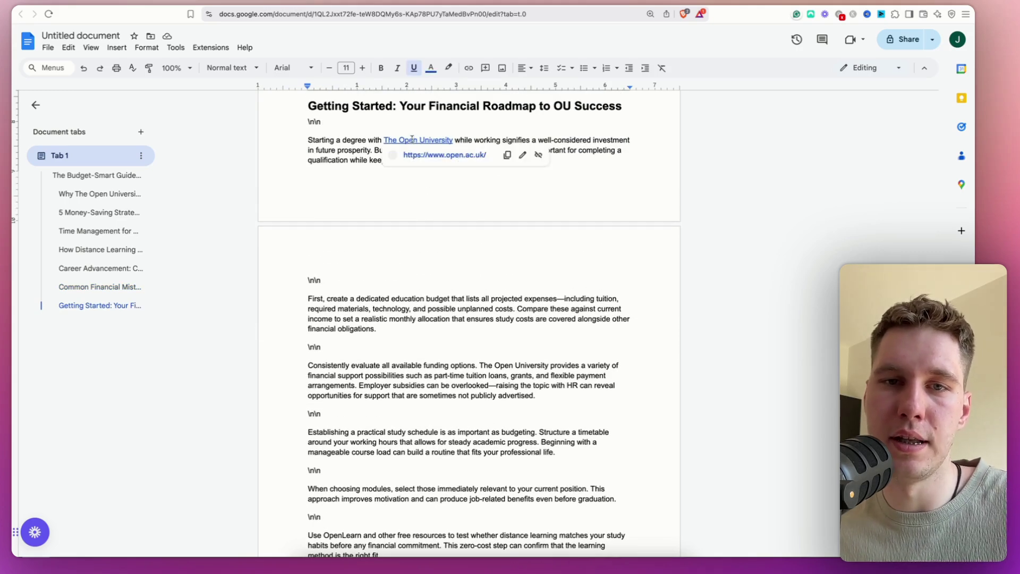
left_click(580, 139)
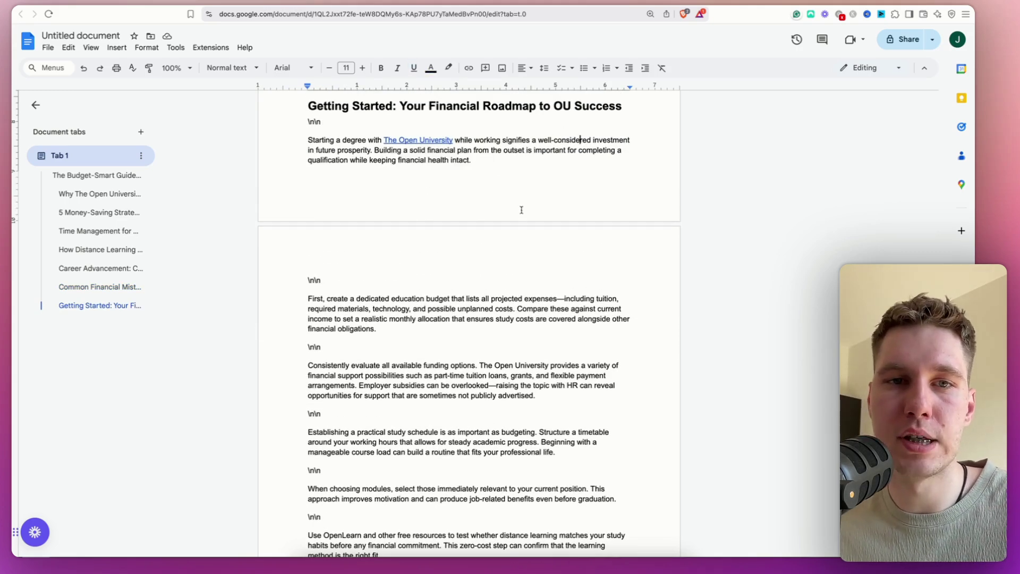
scroll(496, 210, "down", 5)
scroll(497, 212, "up", 3)
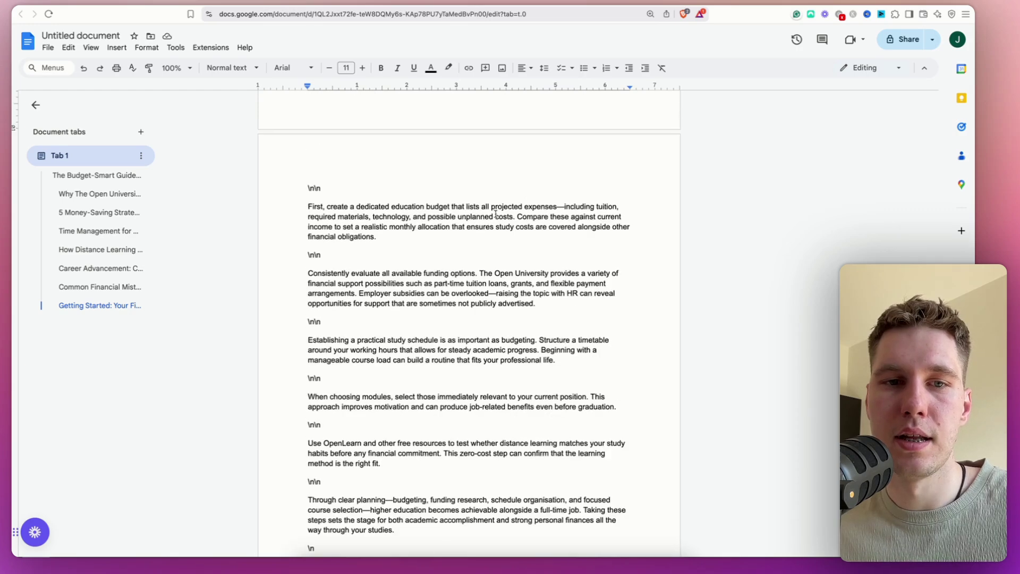
scroll(496, 214, "up", 7)
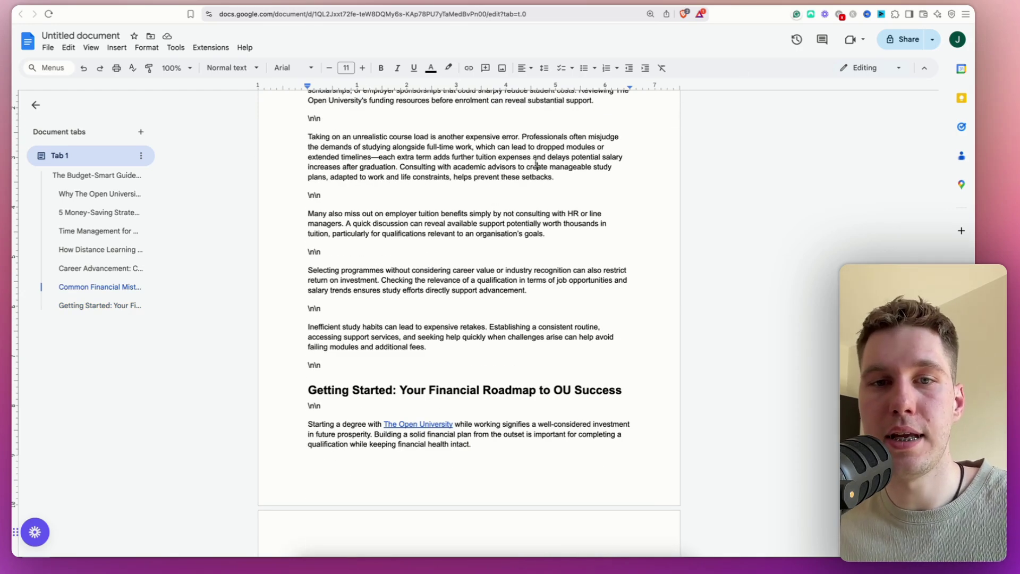
Copy the entire article and paste it into ZeroGPT's detector text box in place of the existing text
key("super+a")
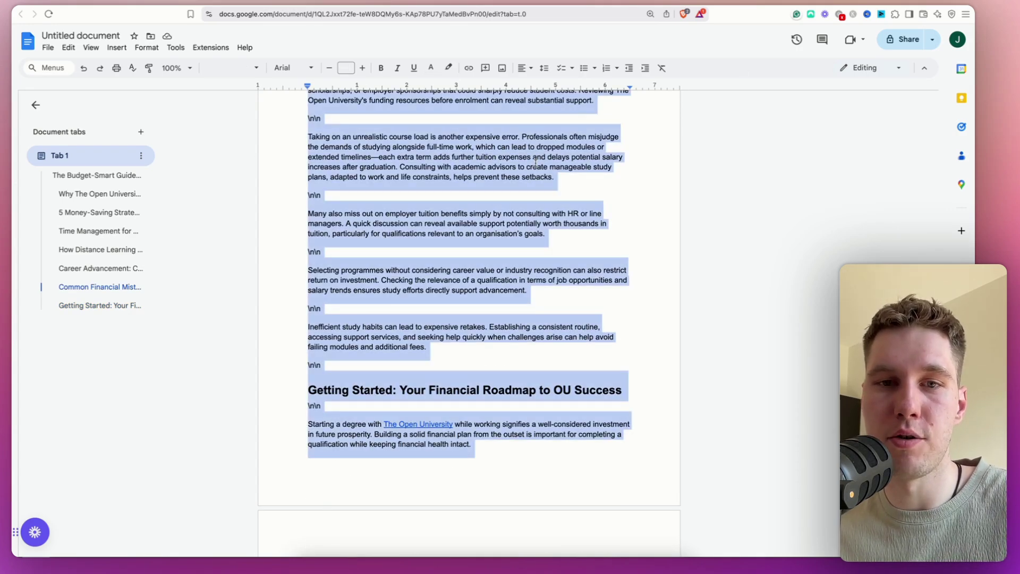
key("ctrl+Tab")
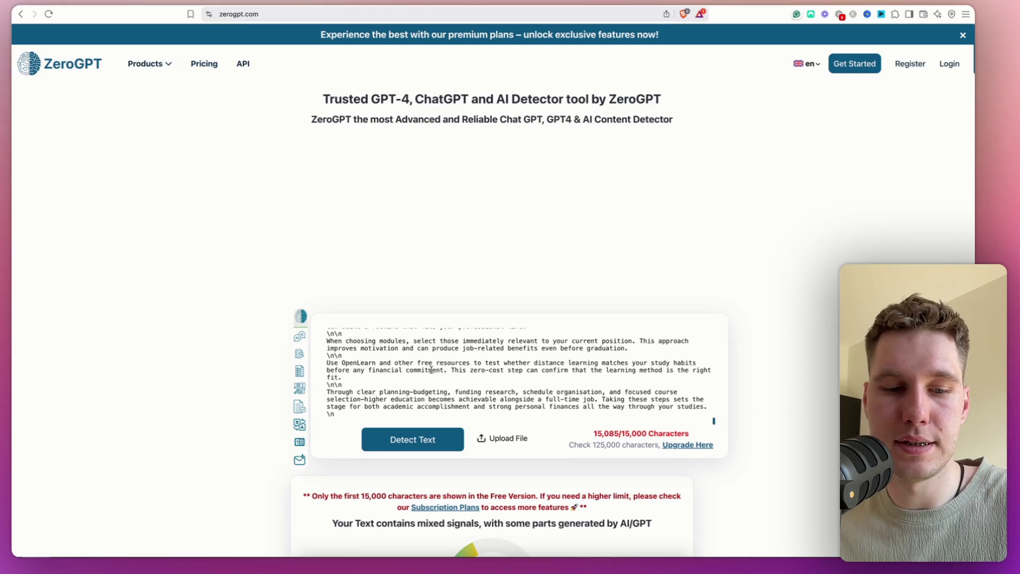
key("super+a")
key("BackSpace")
key("super+v")
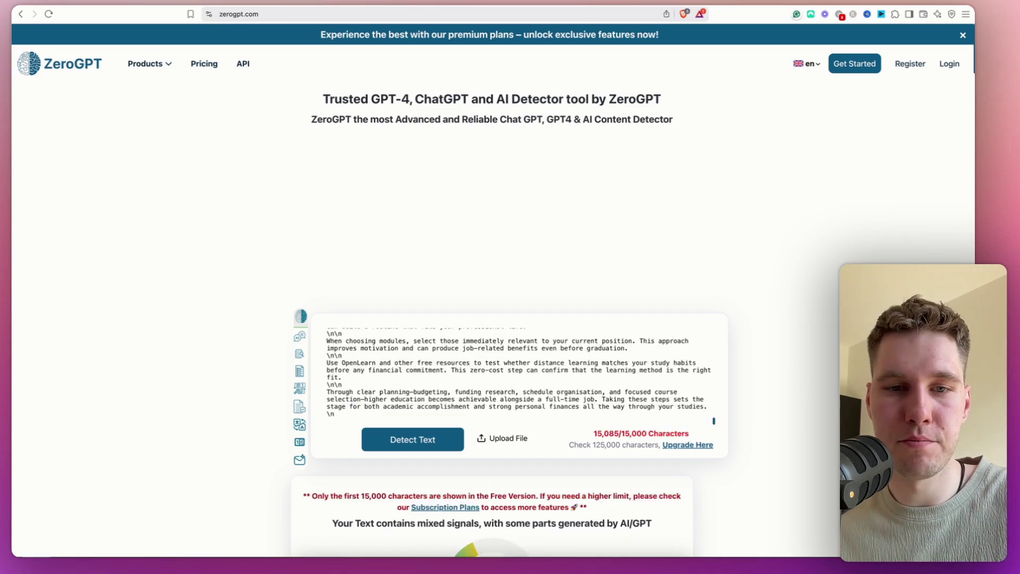
Run ZeroGPT's detection on the pasted article and check the AI percentage
left_click(404, 445)
scroll(701, 221, "down", 5)
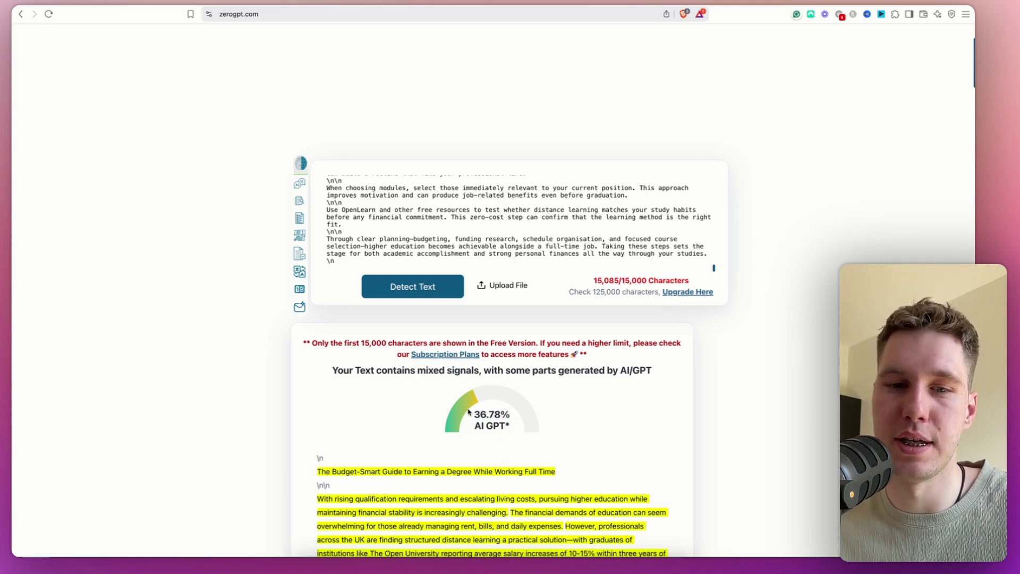
mouse_move(299, 271)
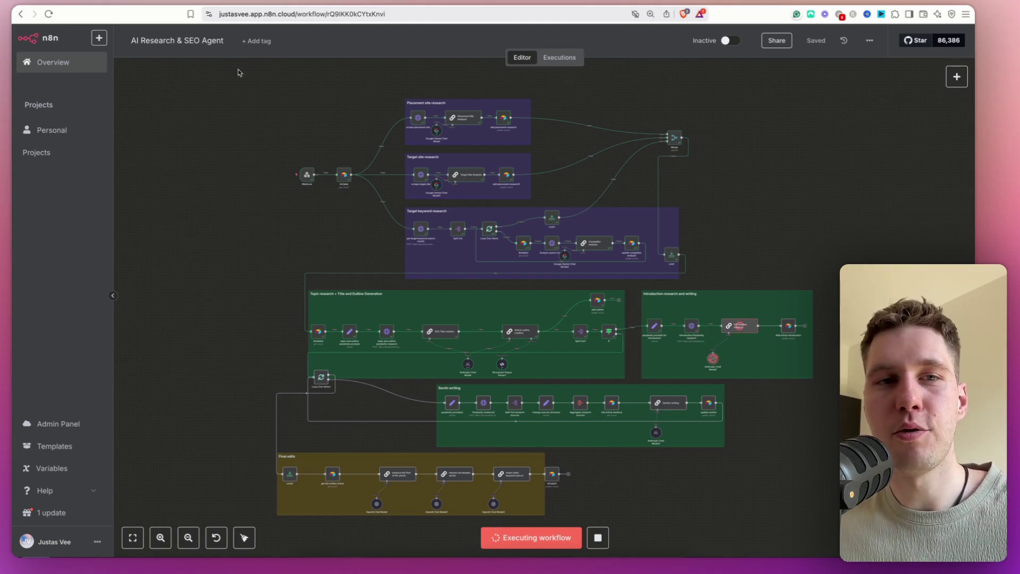
Switch to the SEO Agent base in Airtable and review its columns from Start Writting through Article
left_click(222, 3)
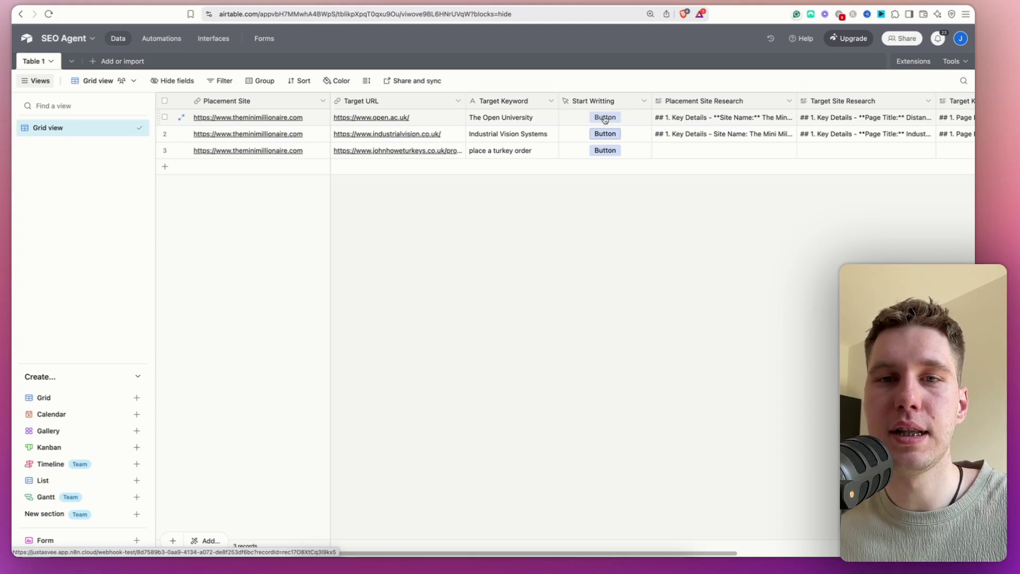
key("ctrl+Tab")
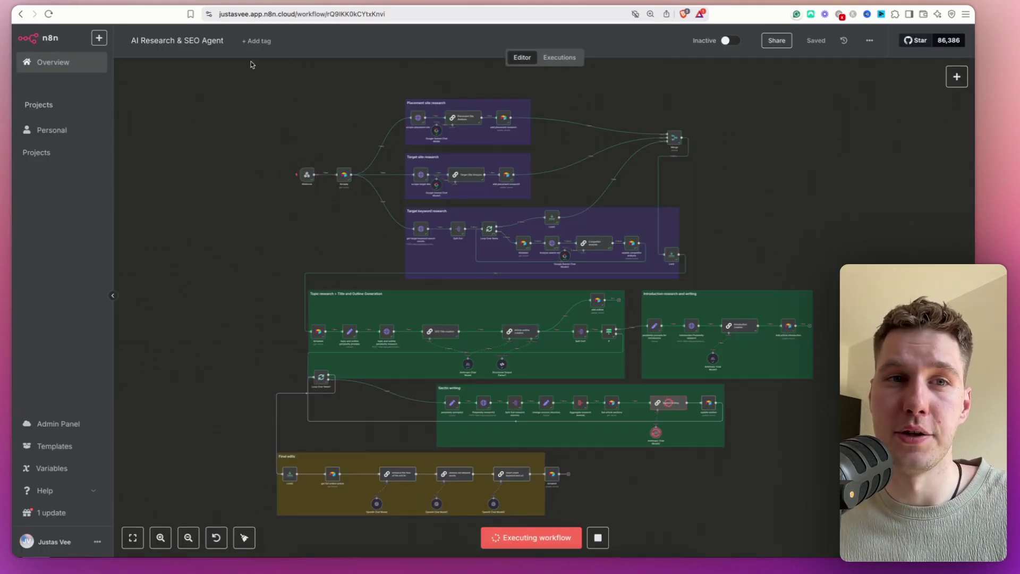
left_click(230, 4)
scroll(590, 152, "right", 5)
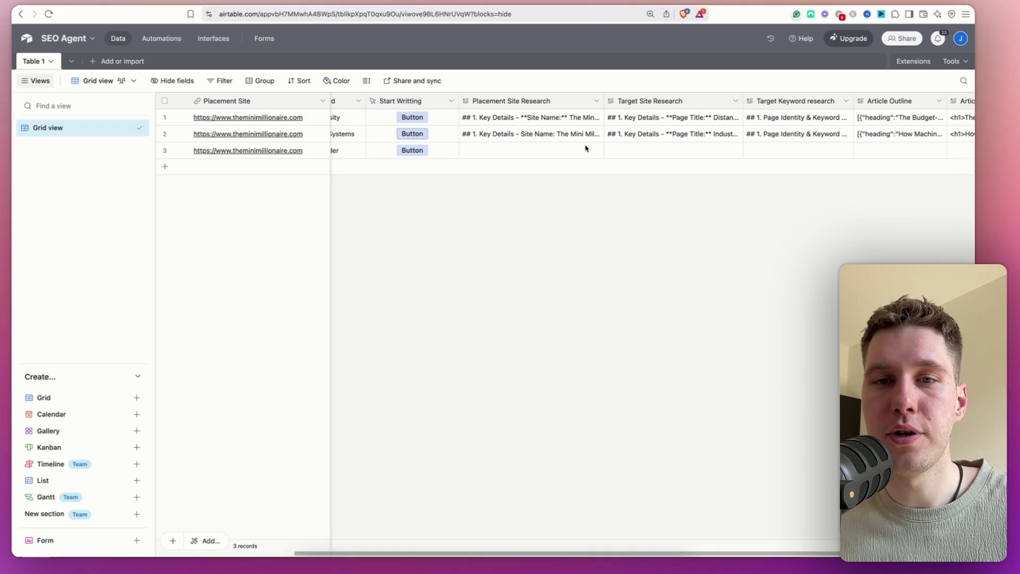
scroll(587, 148, "right", 3)
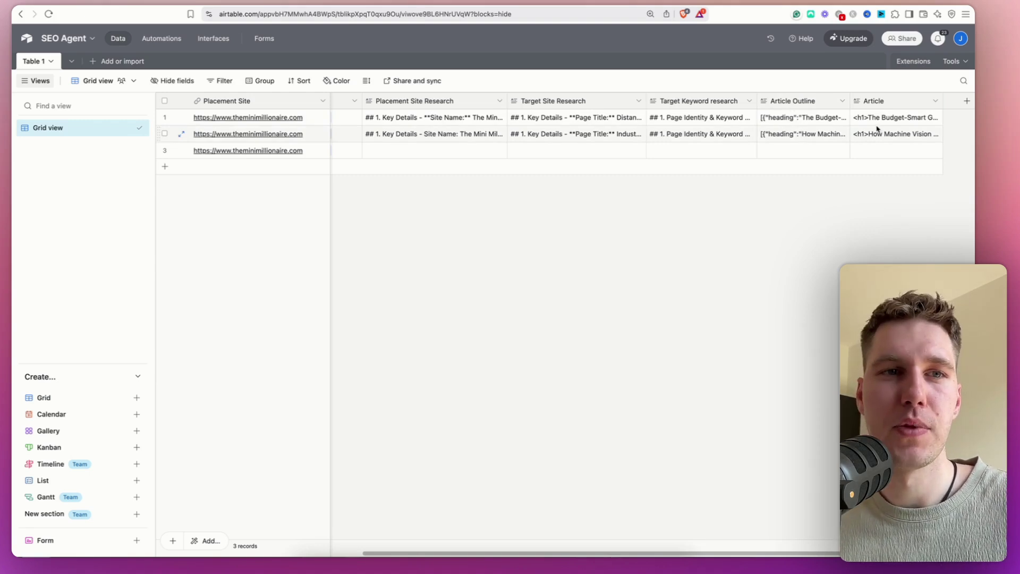
scroll(480, 127, "left", 5)
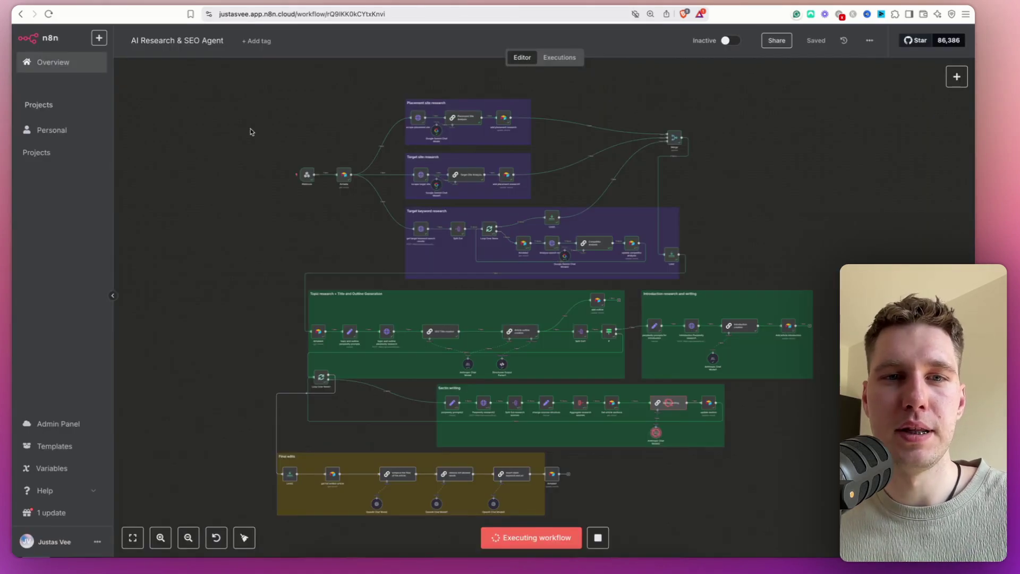
Return to the AI Research & SEO Agent workflow in n8n and look into the Webhook trigger node
left_click(160, 538)
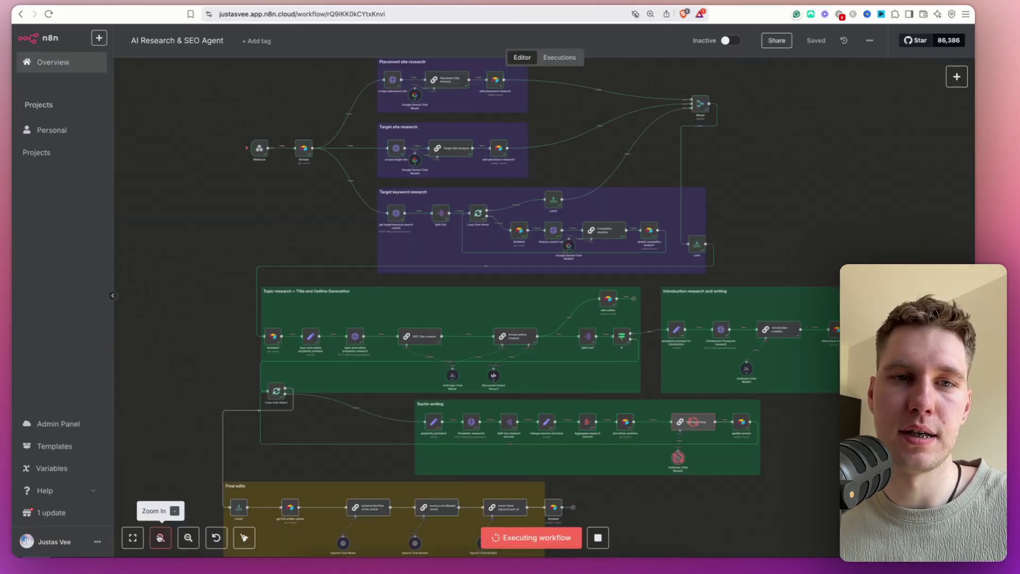
left_click(160, 538)
left_click(161, 537)
left_click(160, 538)
scroll(163, 197, "down", 5)
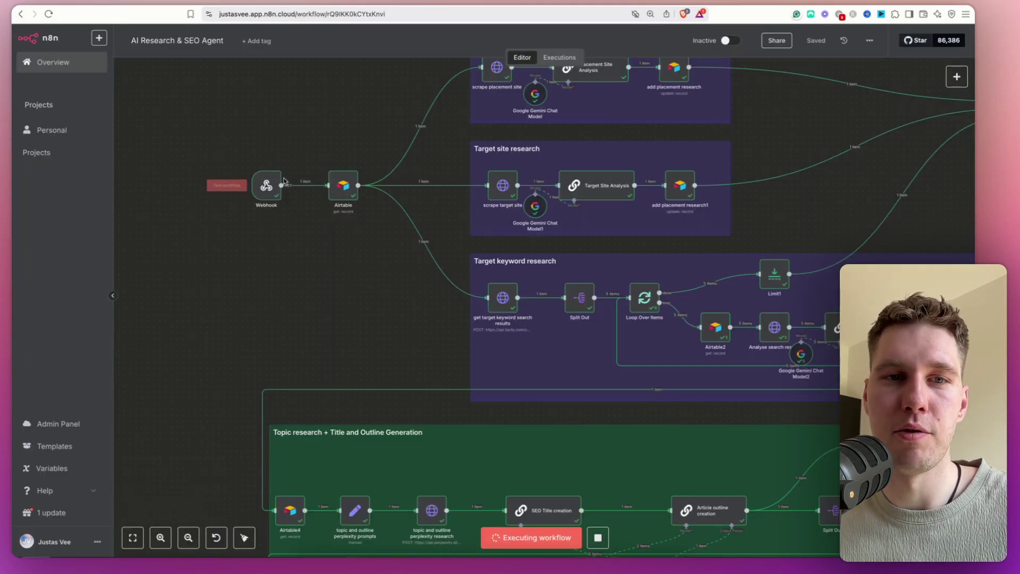
double_click(270, 189)
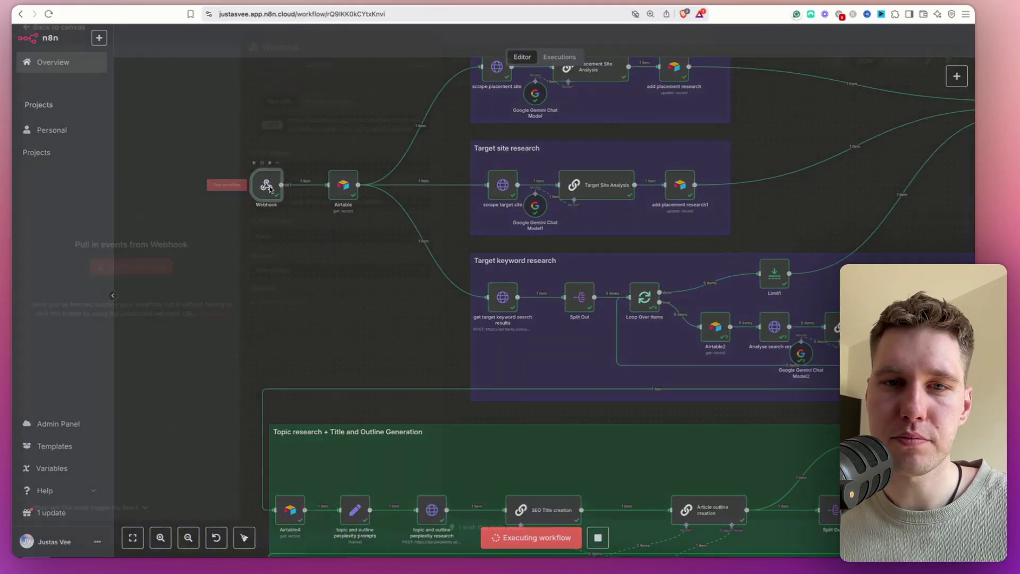
left_click(804, 46)
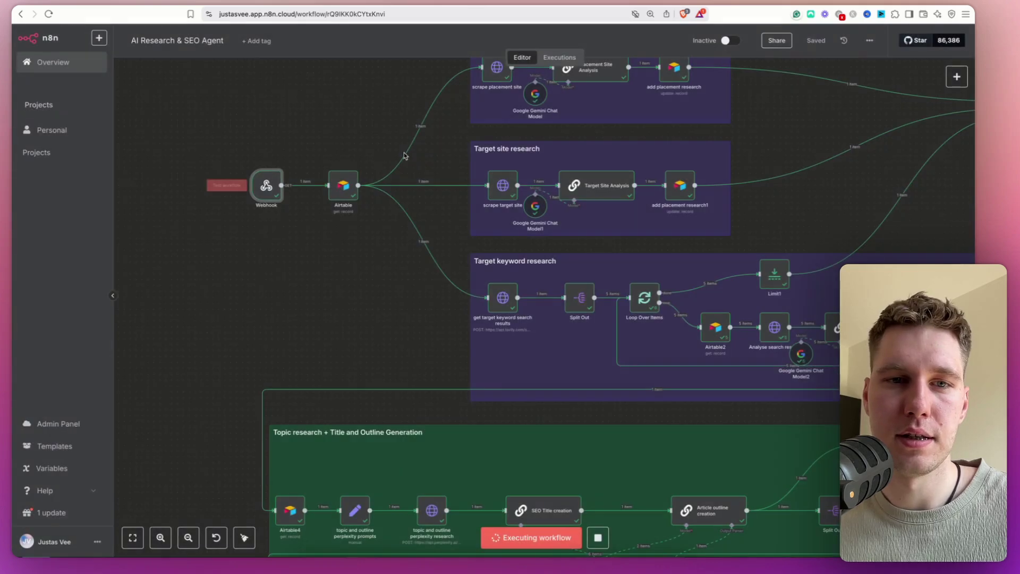
Inspect the Airtable get record node's record ID and the record fields it outputs
double_click(334, 190)
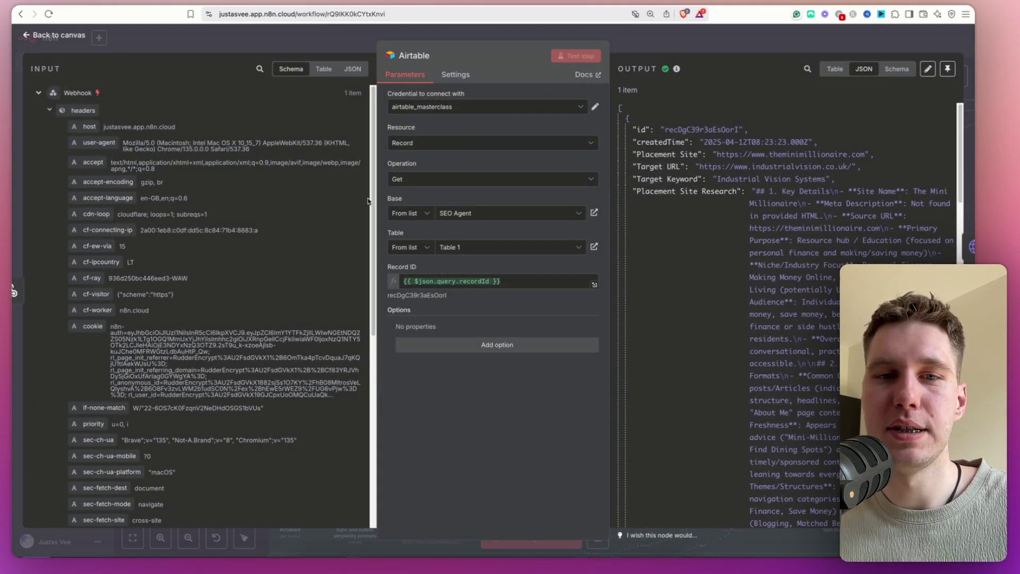
double_click(432, 295)
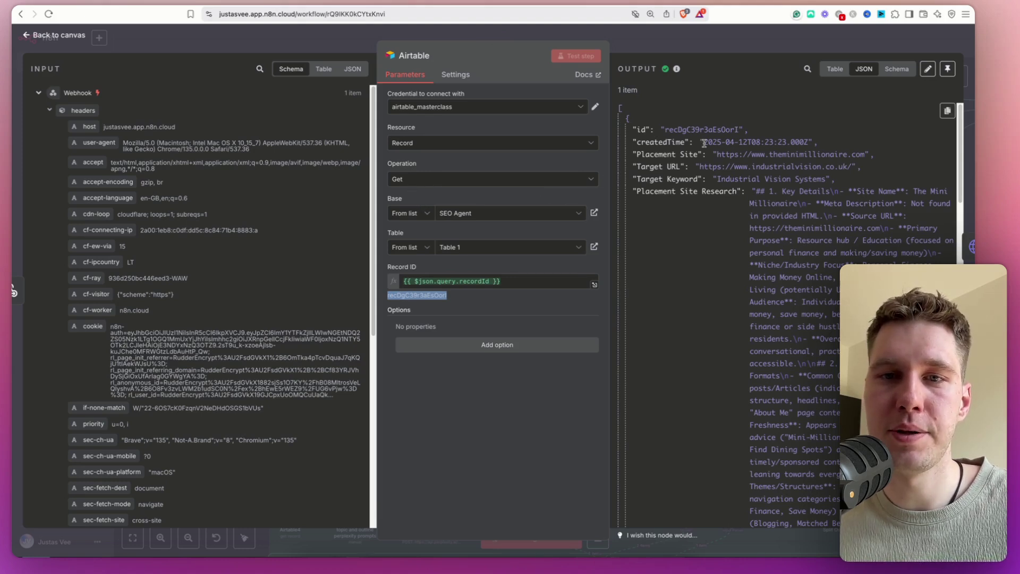
left_click_drag(633, 143, 855, 180)
left_click(683, 30)
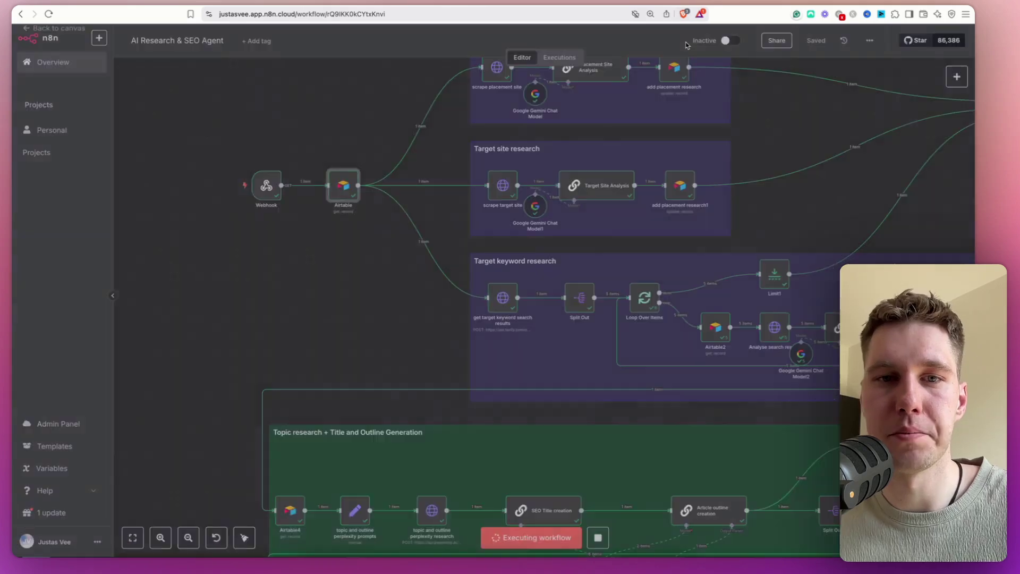
Inspect the scrape placement site node's URL expression and the placement site address it resolves to
left_click_drag(358, 109, 288, 215)
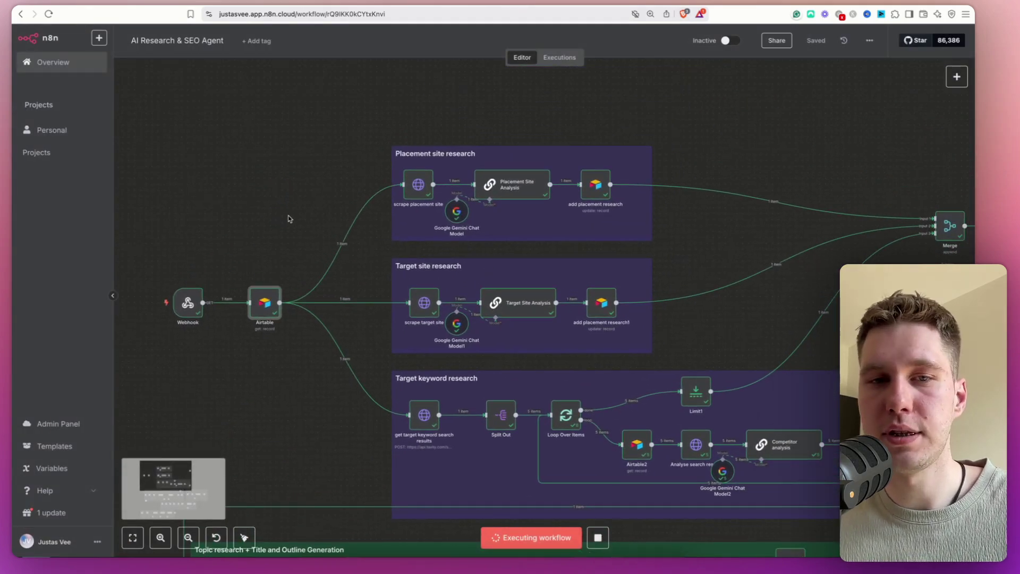
double_click(417, 185)
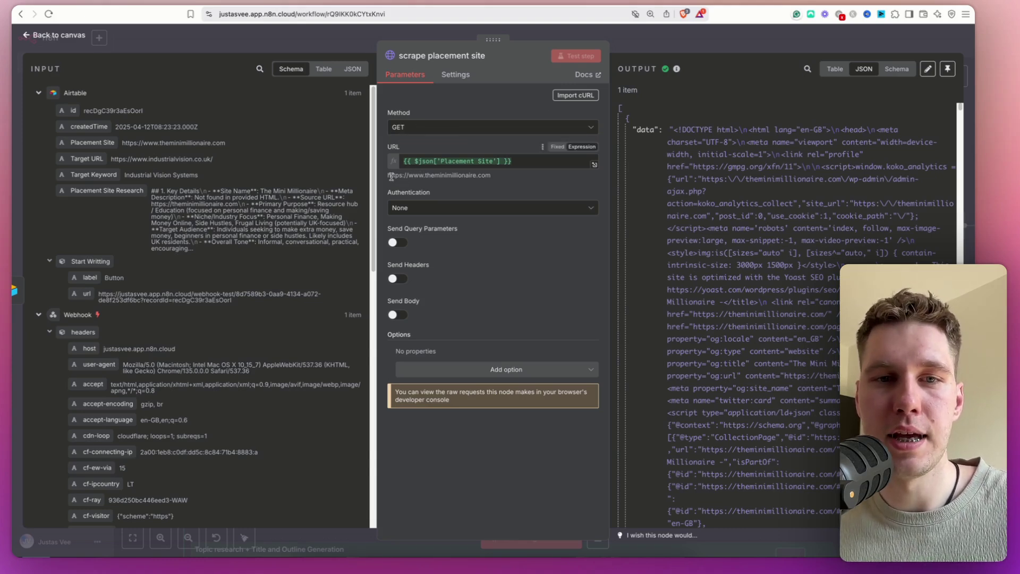
left_click_drag(391, 177, 483, 175)
left_click(525, 165)
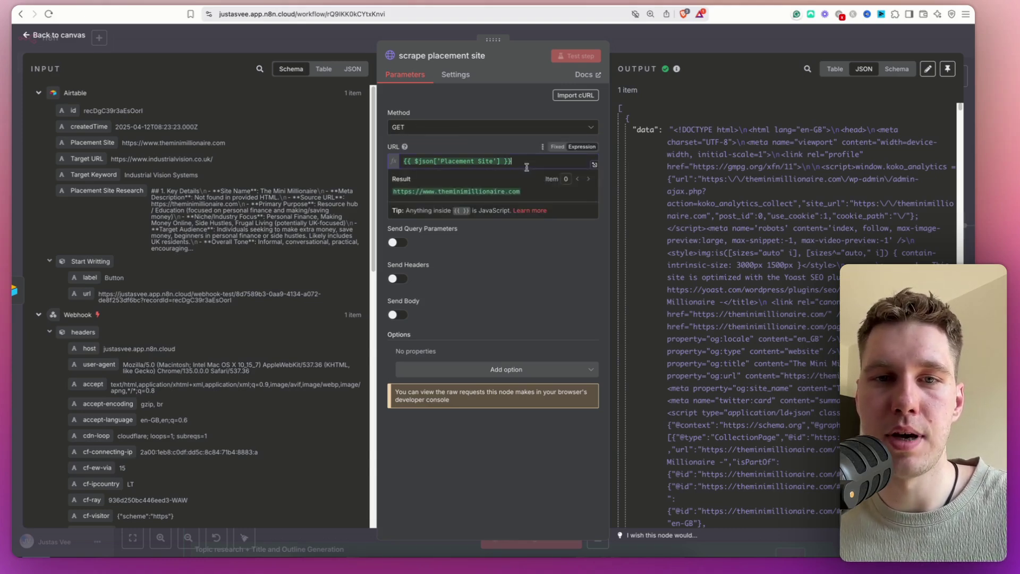
left_click(500, 90)
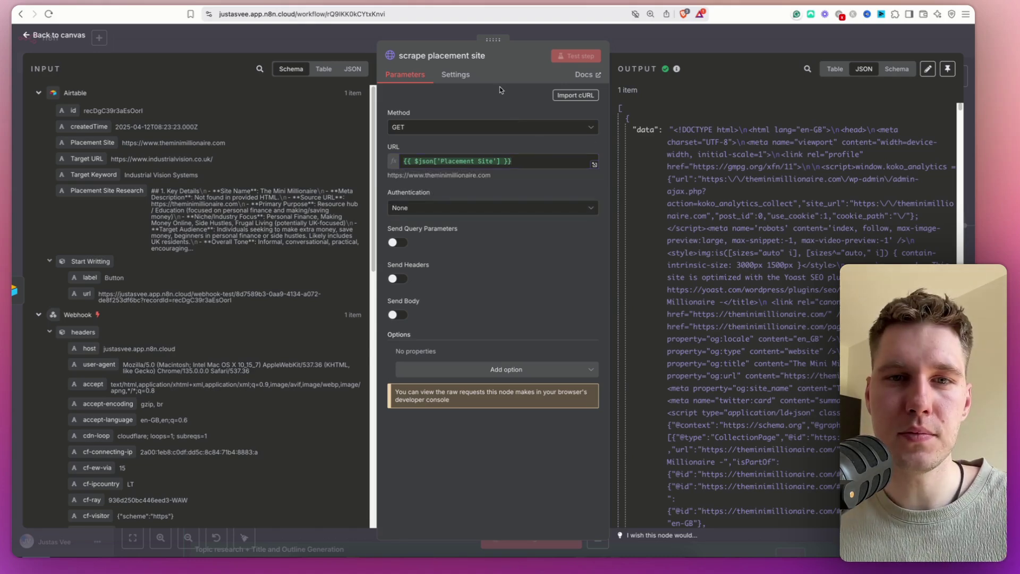
left_click_drag(490, 176, 387, 180)
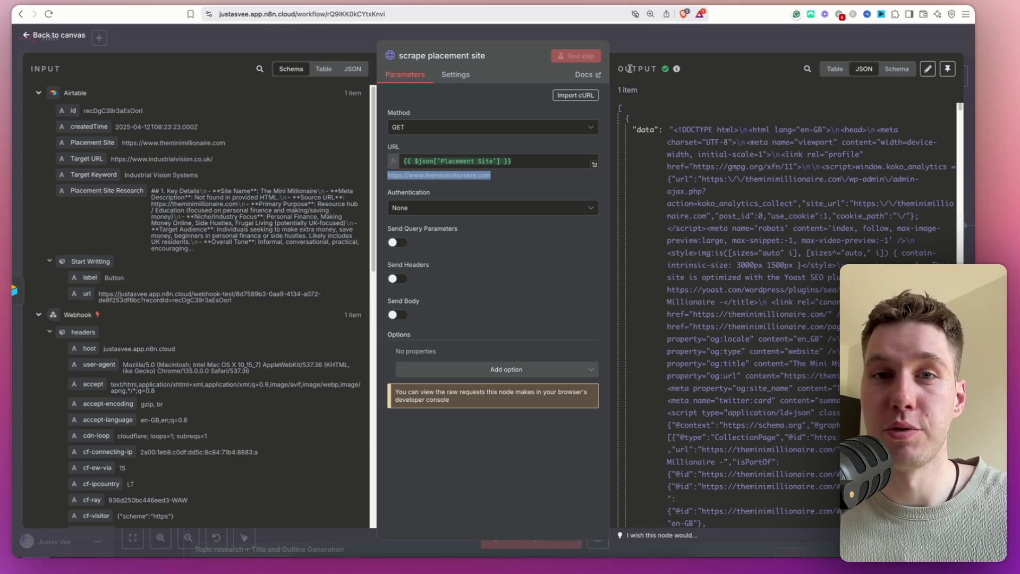
left_click(487, 195)
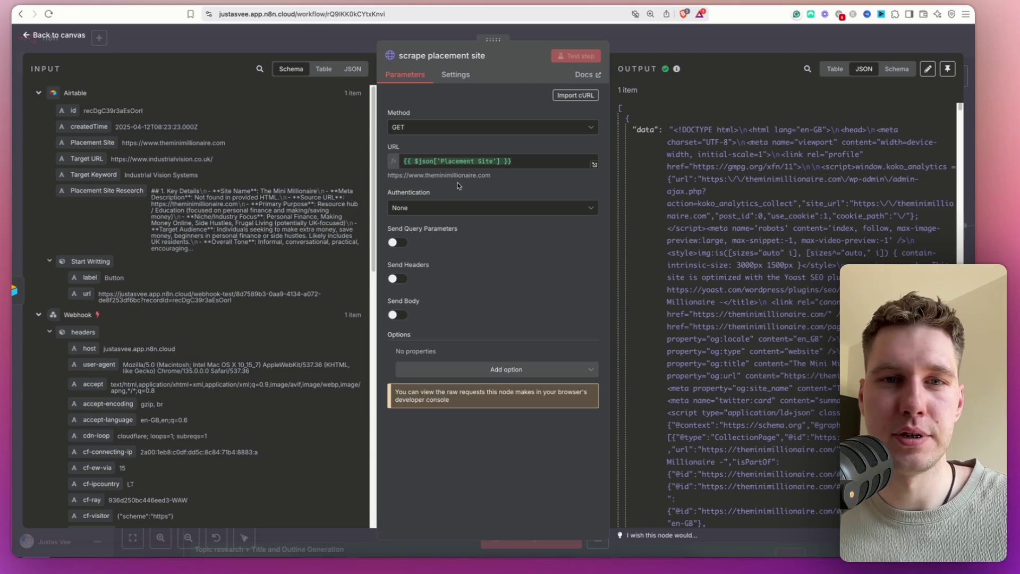
left_click_drag(435, 175, 456, 176)
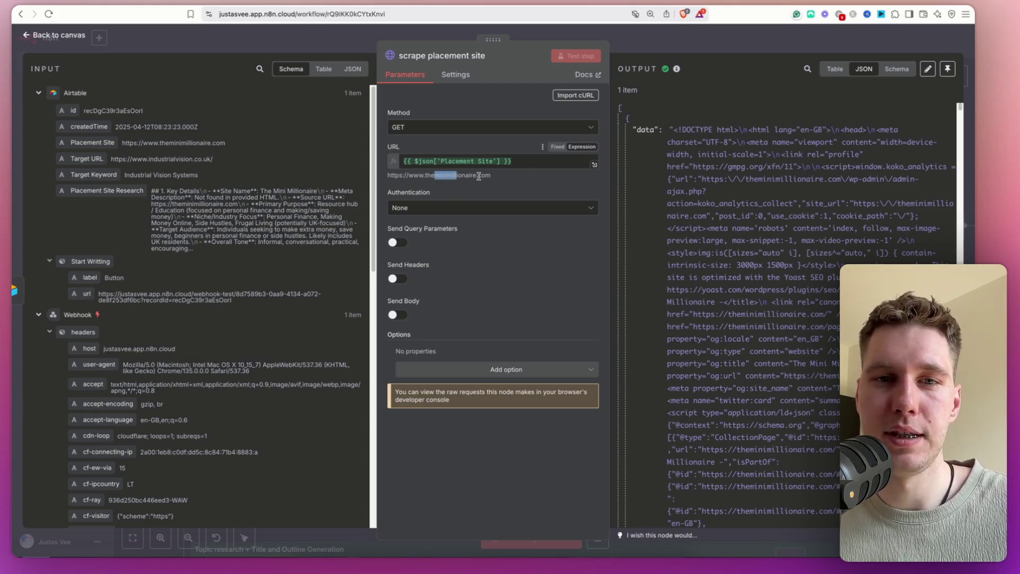
key("Escape")
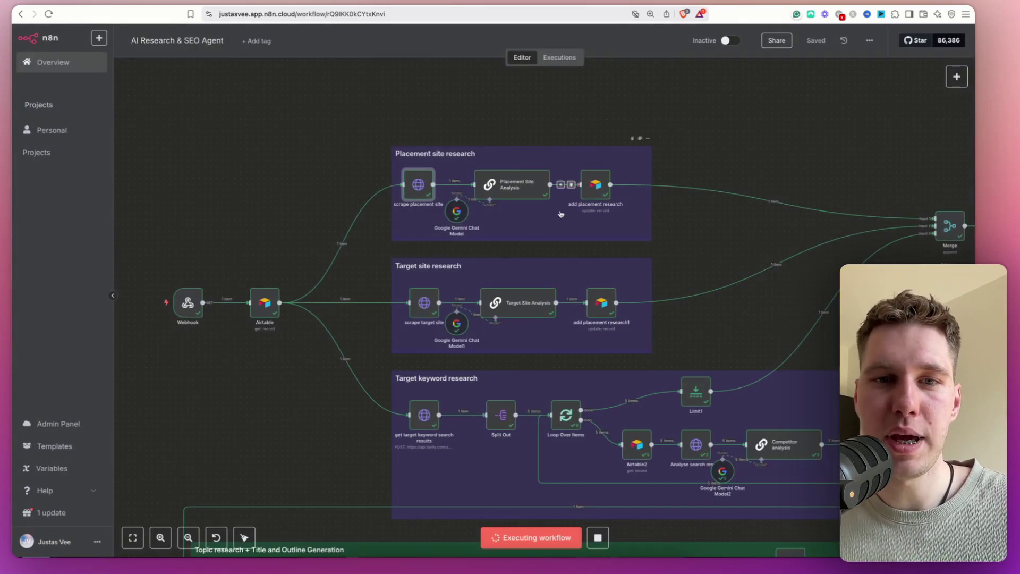
Reopen the scrape placement site node and examine the HTML source code in its output
double_click(418, 184)
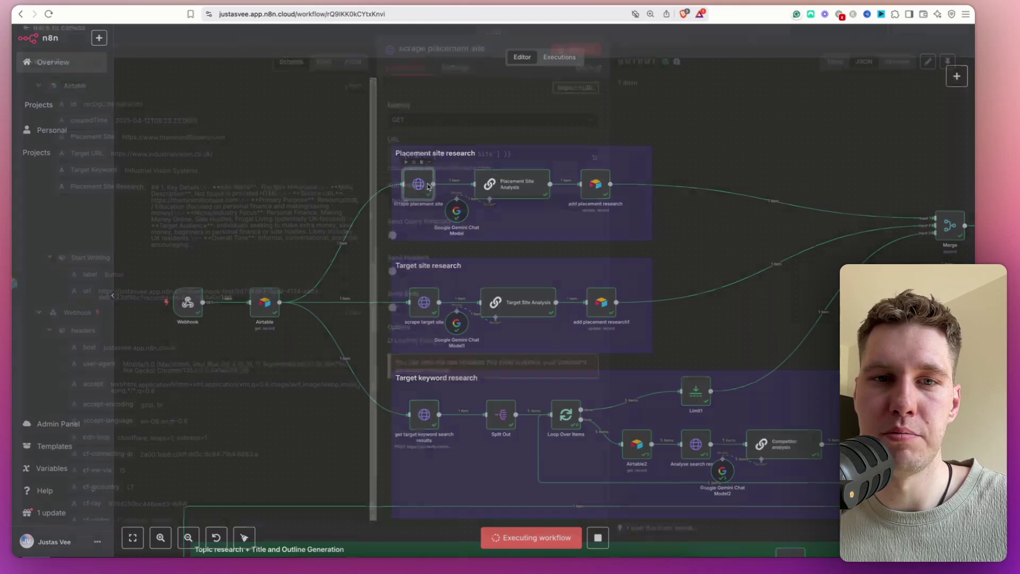
left_click_drag(721, 129, 829, 352)
left_click(646, 35)
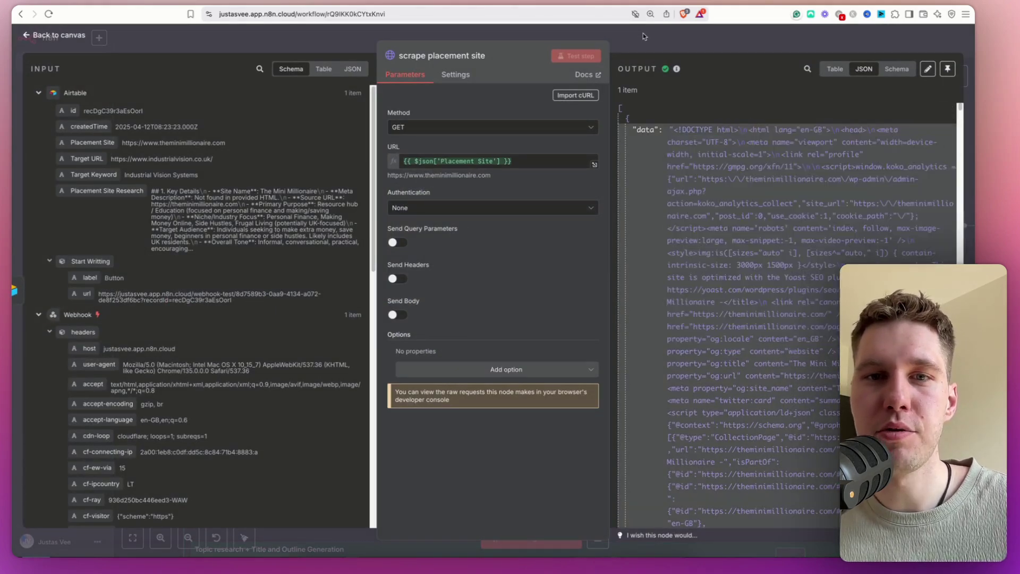
Read the full prompt of the Placement Site Analysis node and check which model its Google Gemini Chat Model uses
double_click(542, 187)
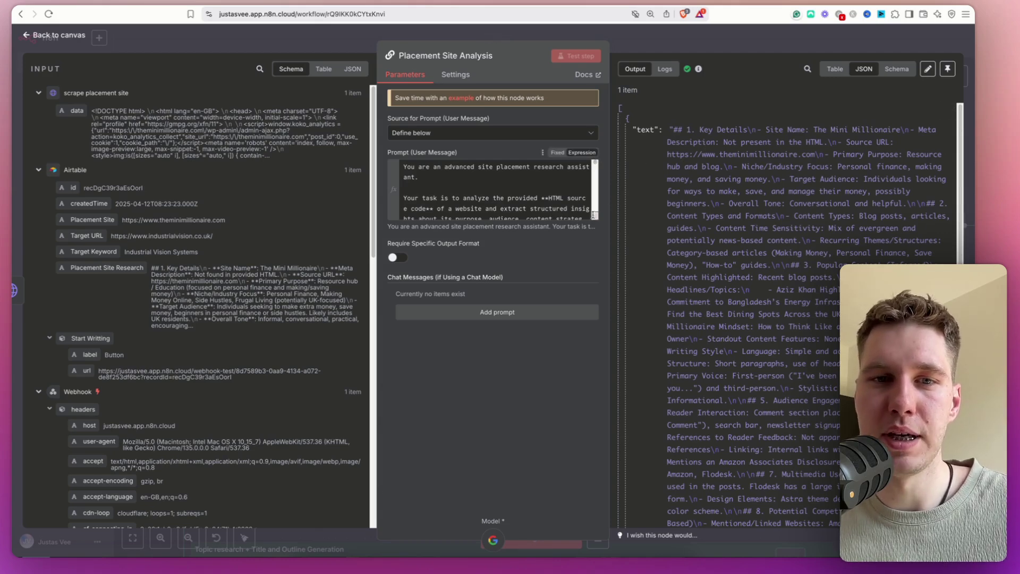
left_click(594, 216)
left_click_drag(333, 163, 449, 173)
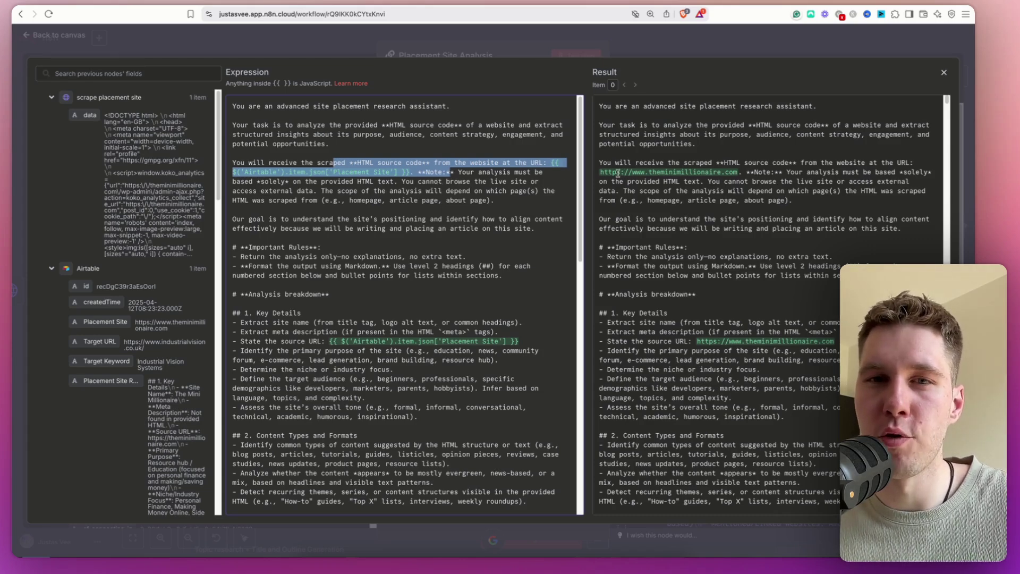
left_click(945, 73)
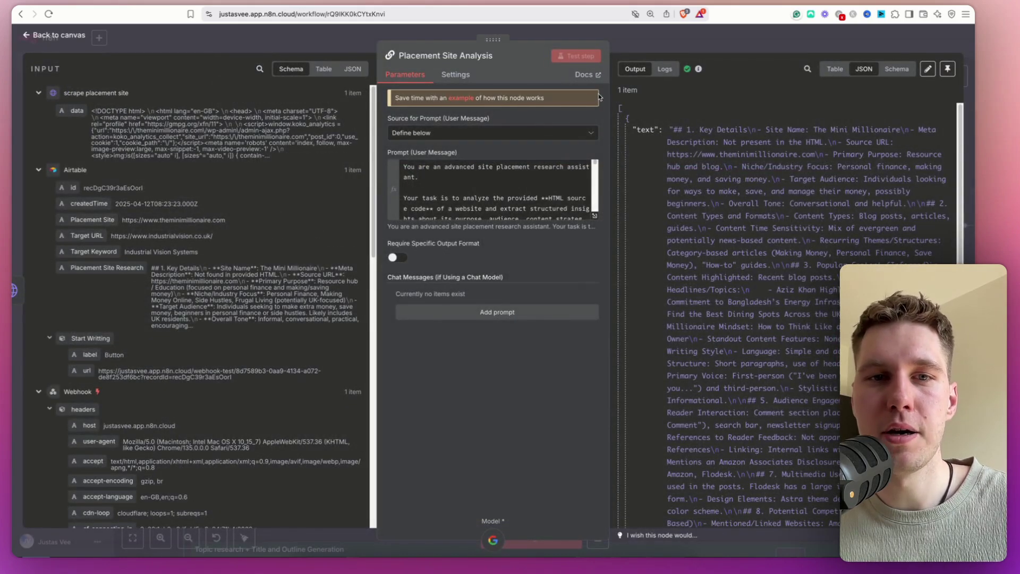
left_click(671, 43)
double_click(462, 215)
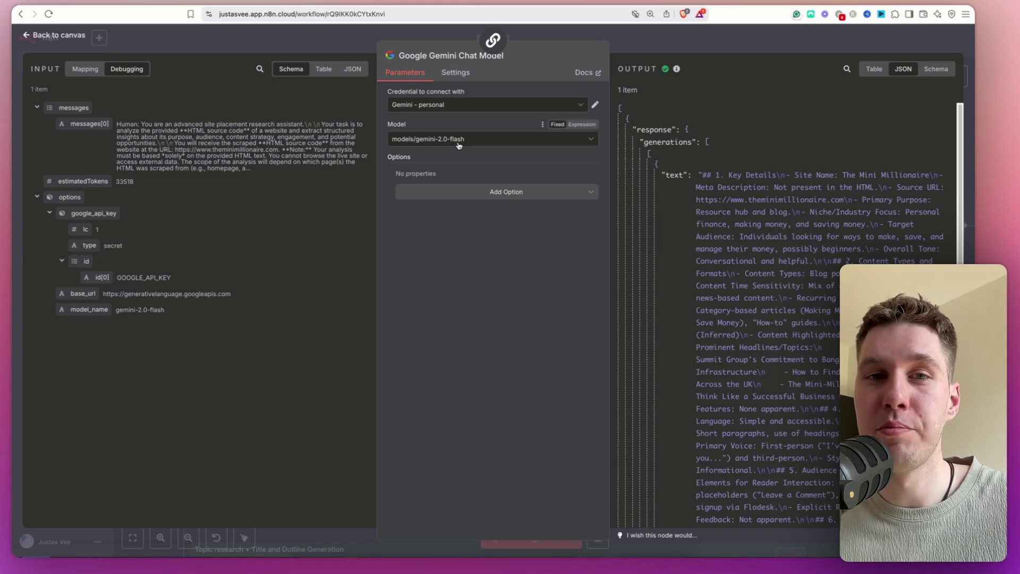
left_click(707, 36)
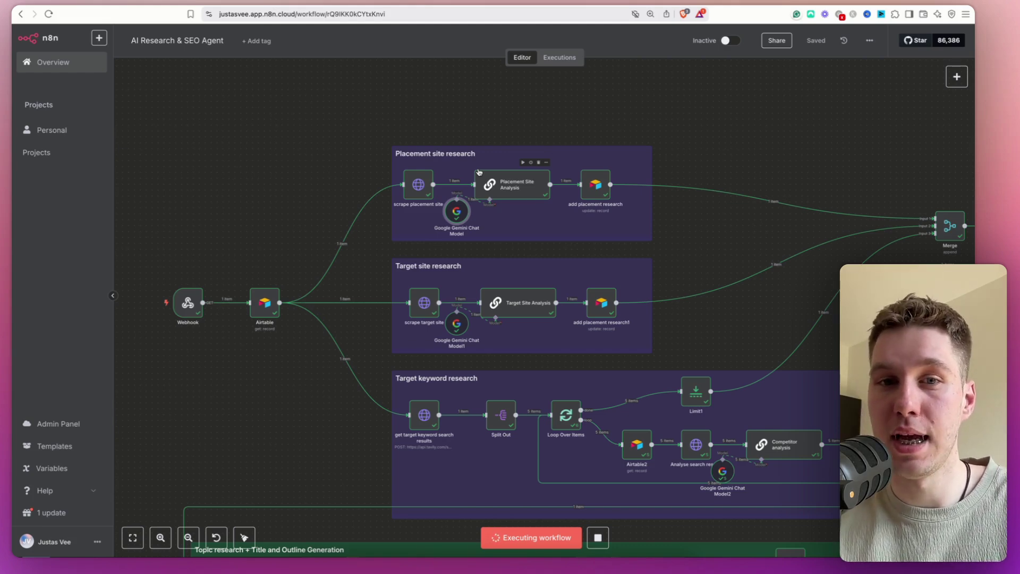
Review the Placement Site Analysis output and the Placement Site Research column in Airtable that stores it
double_click(534, 196)
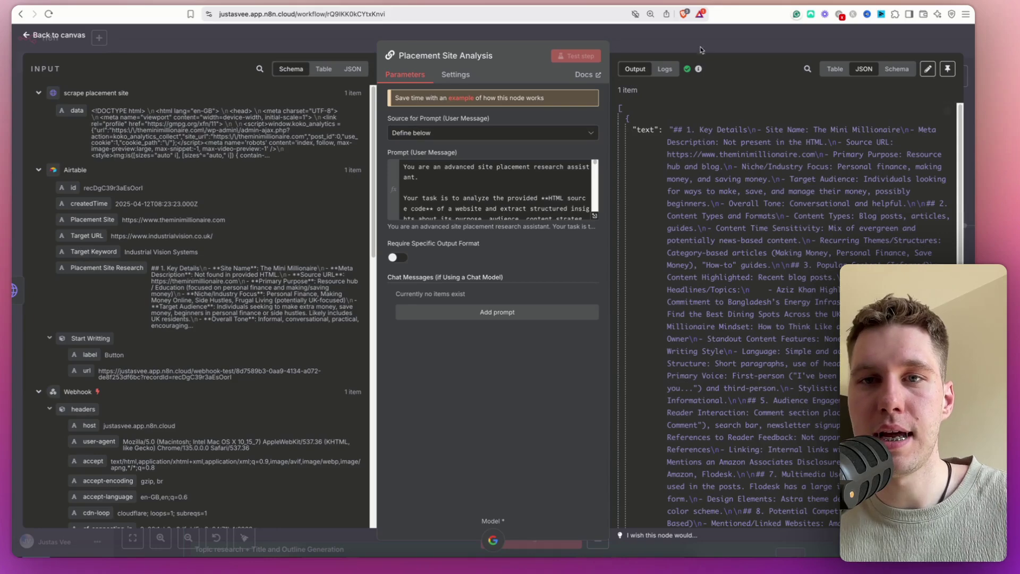
key("Escape")
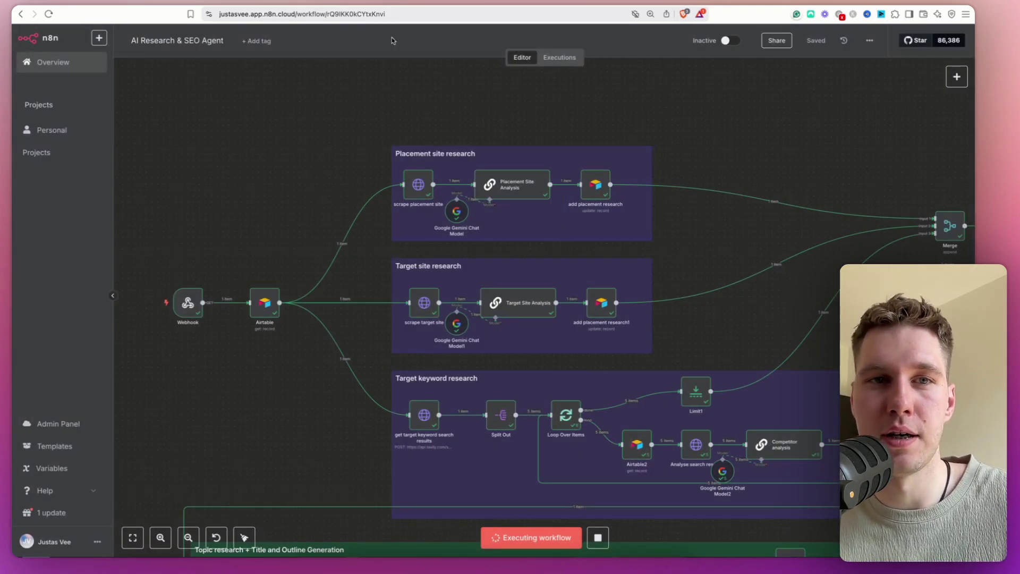
key("ctrl+Tab")
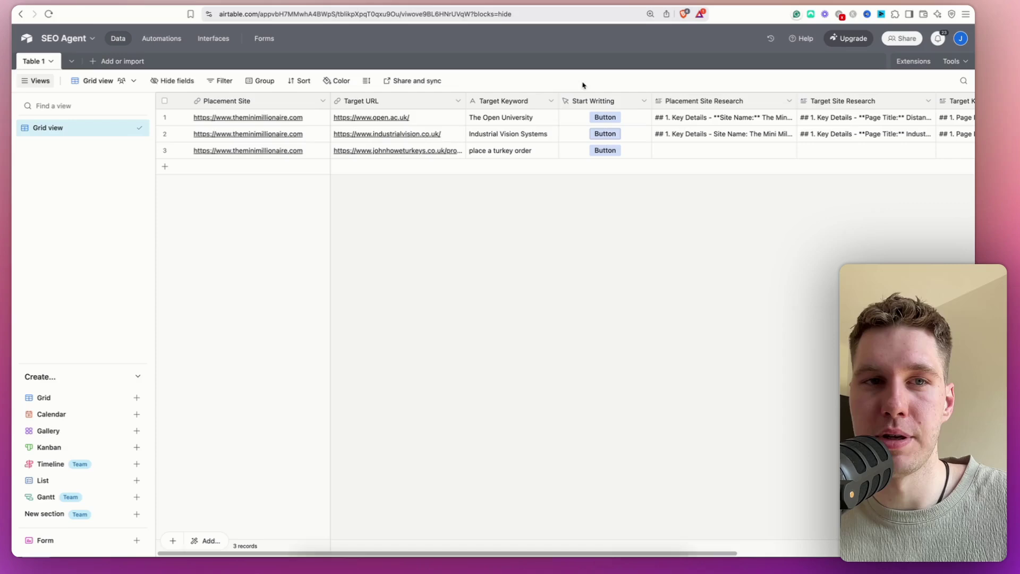
left_click(82, 5)
Switch back to the n8n workflow and inspect the scrape target site node's resolved URL and the HTML in its output
left_click_drag(713, 275, 712, 223)
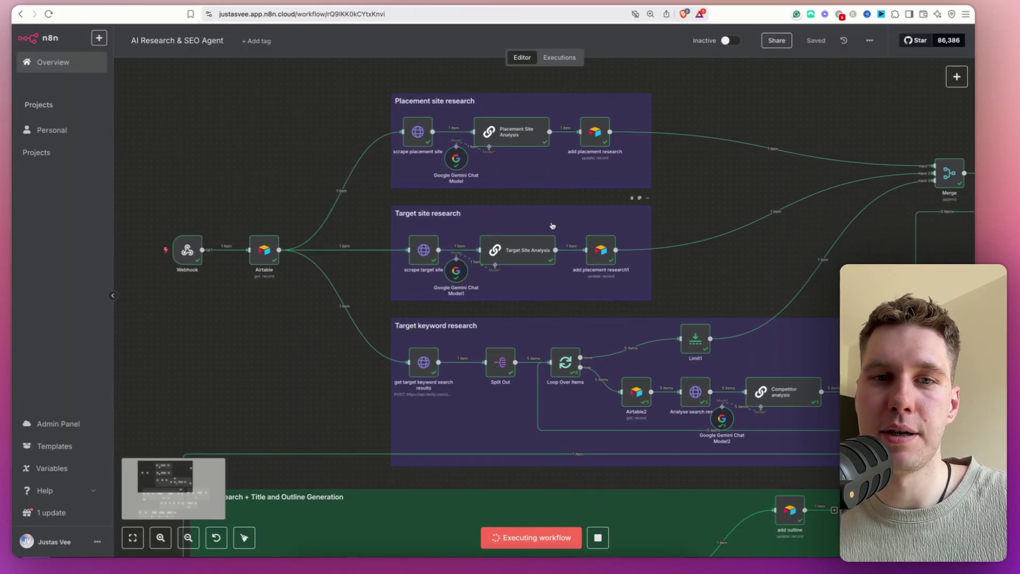
double_click(428, 254)
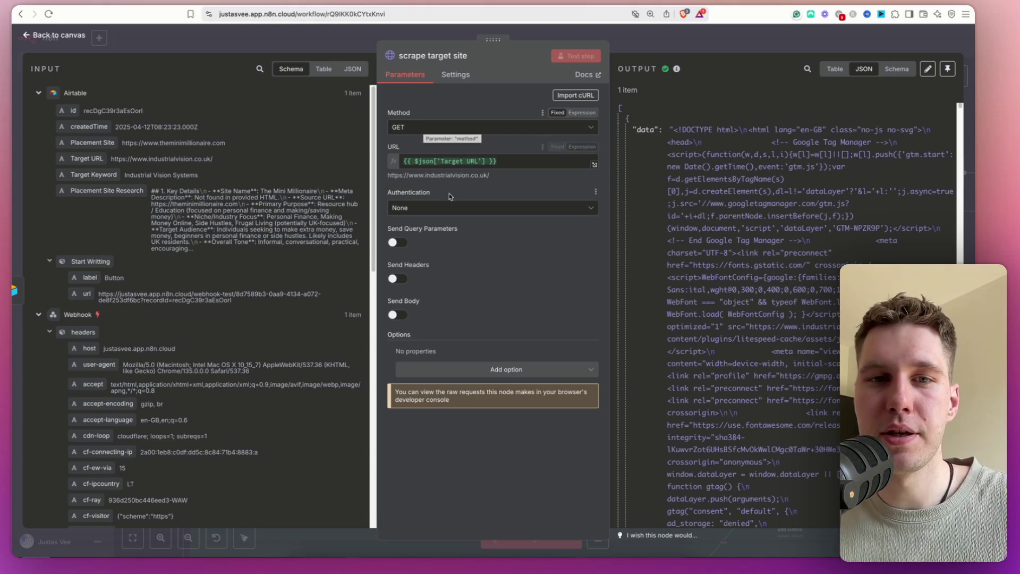
double_click(449, 175)
triple_click(449, 175)
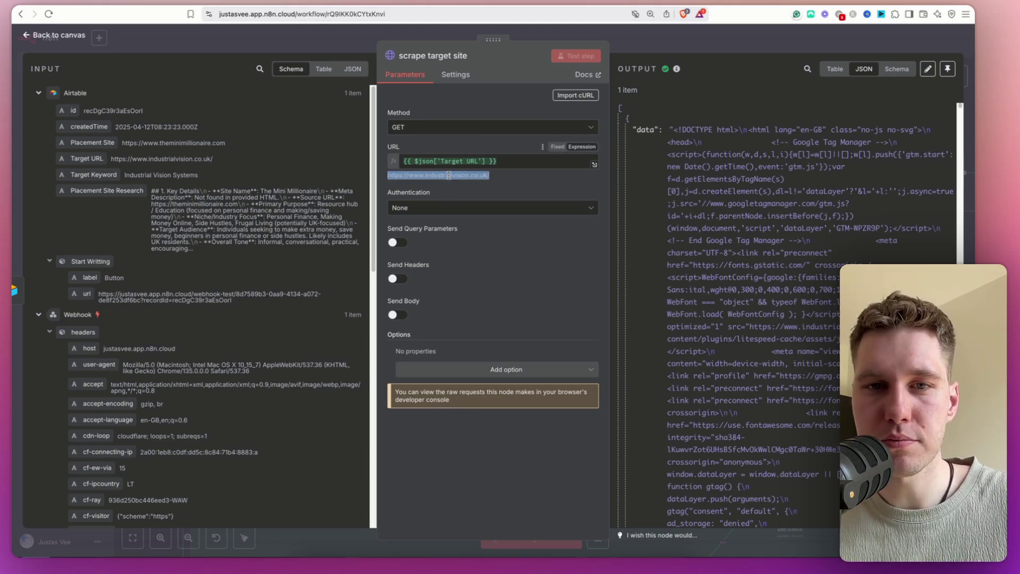
left_click_drag(704, 130, 814, 305)
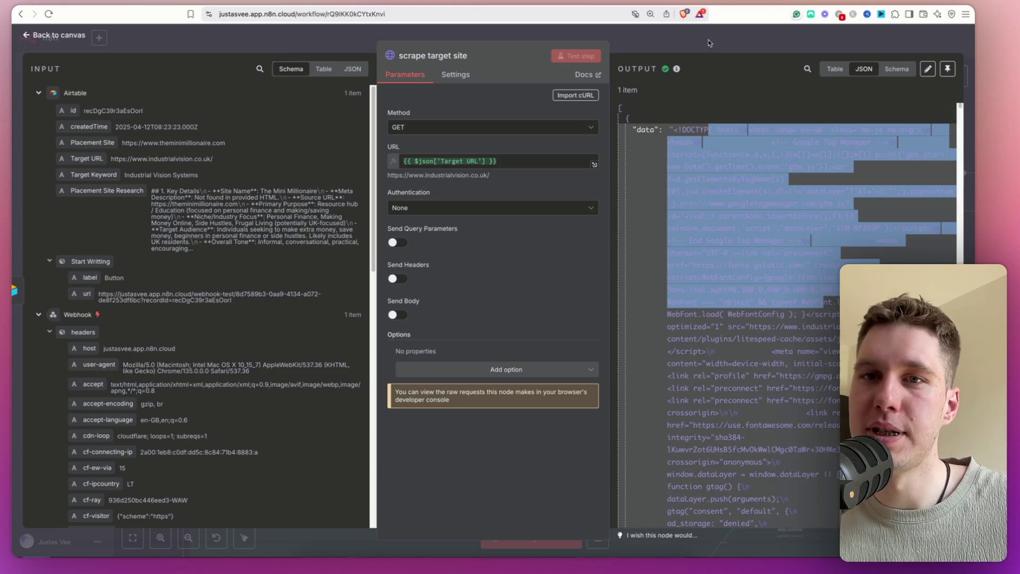
left_click(709, 39)
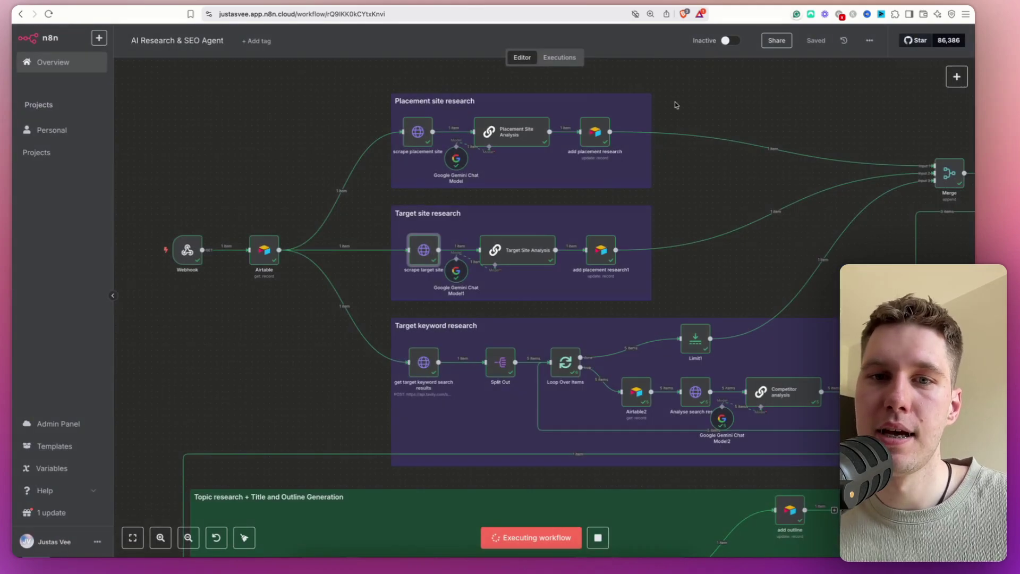
Open the Target Site Analysis node and read its full prompt in the expanded expression editor
double_click(525, 249)
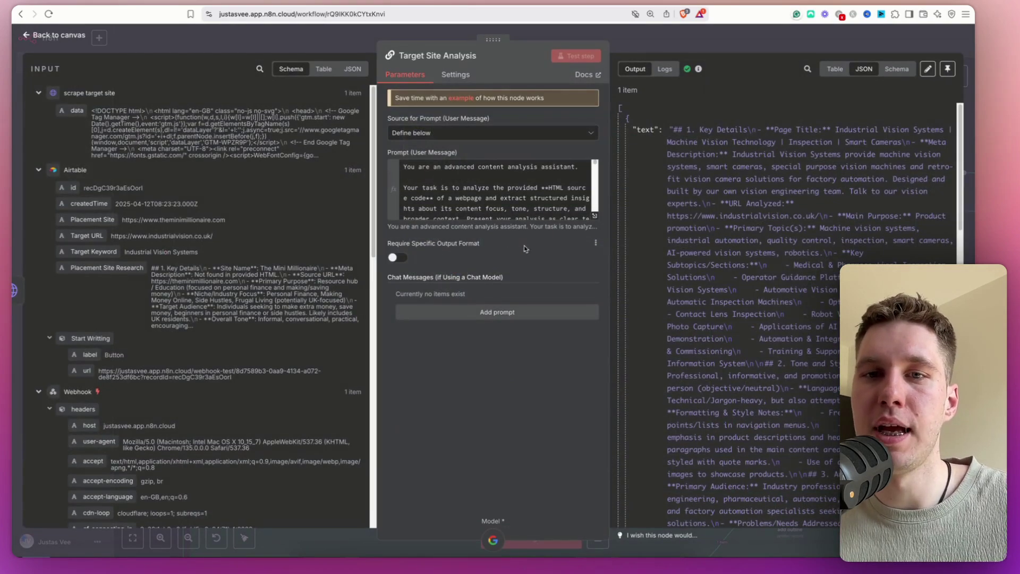
left_click(595, 215)
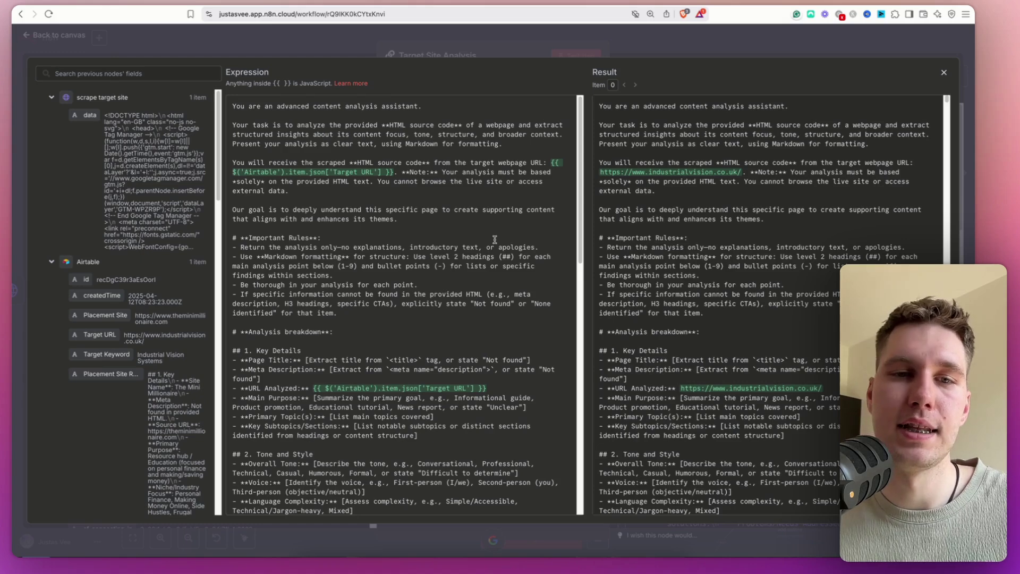
left_click(703, 53)
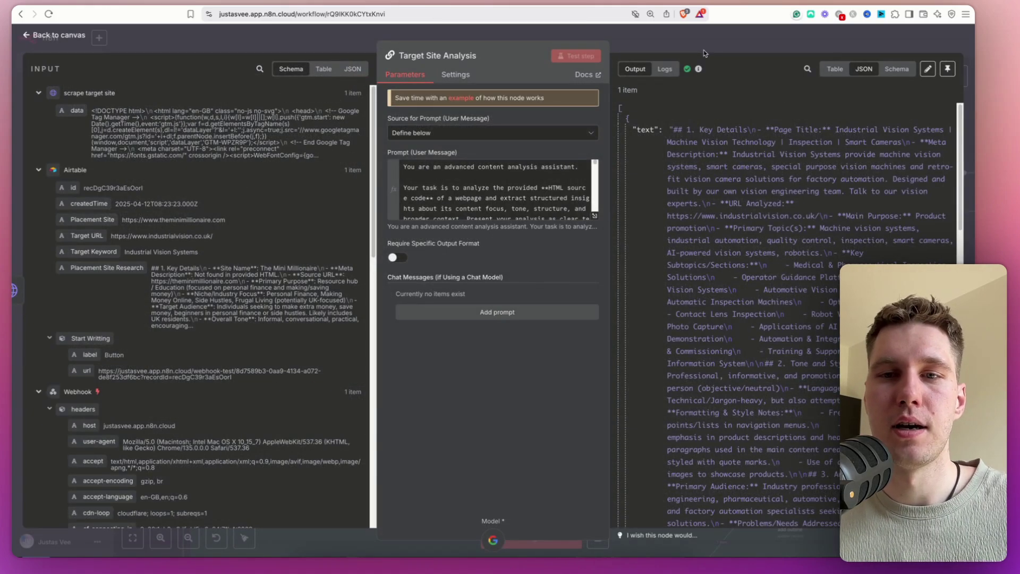
left_click(704, 53)
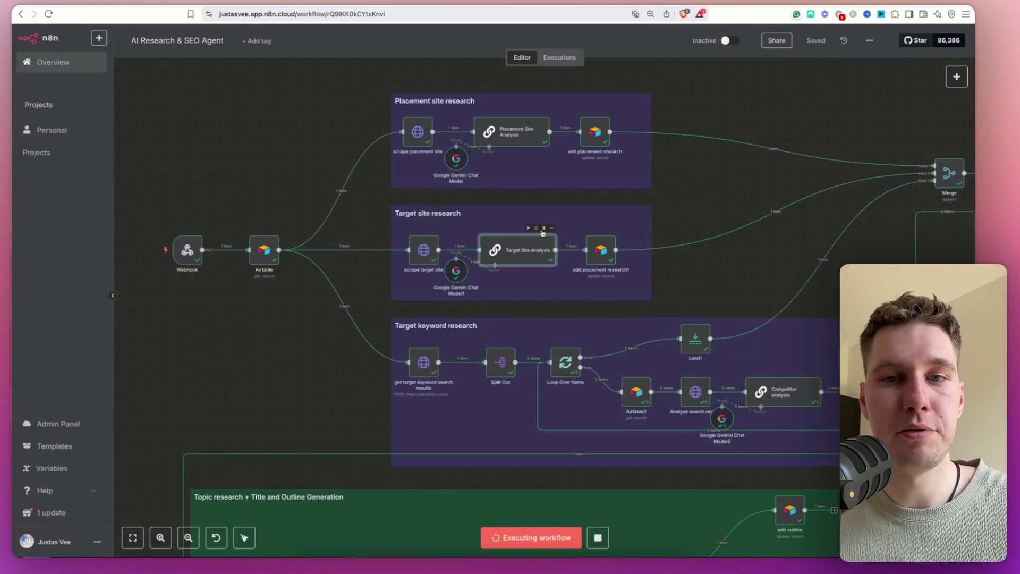
Inspect how the add placement research1 node maps the analysis text to the Target Site Research column in Airtable
double_click(598, 253)
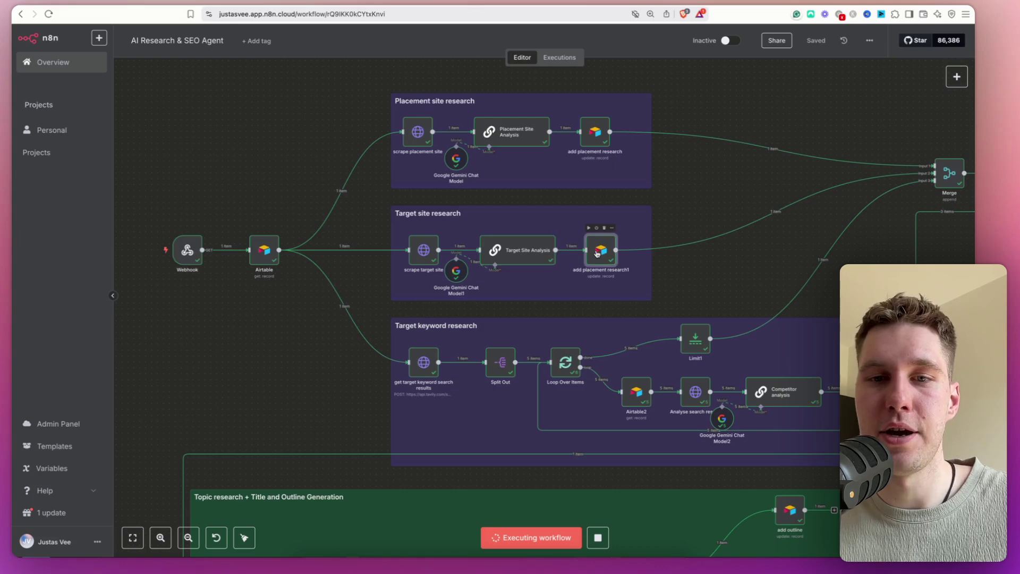
scroll(558, 252, "down", 1)
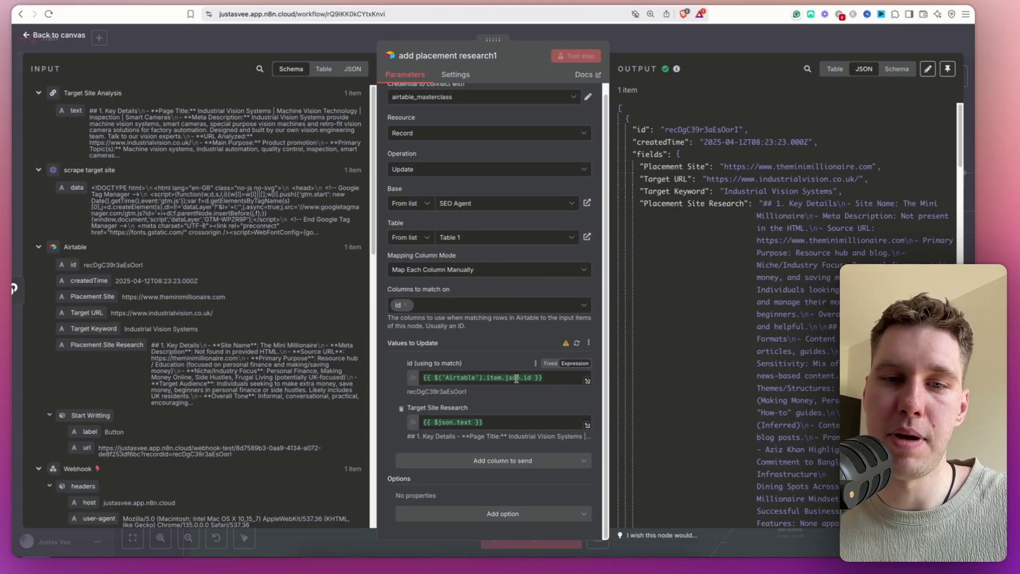
left_click(423, 422)
key("super+a")
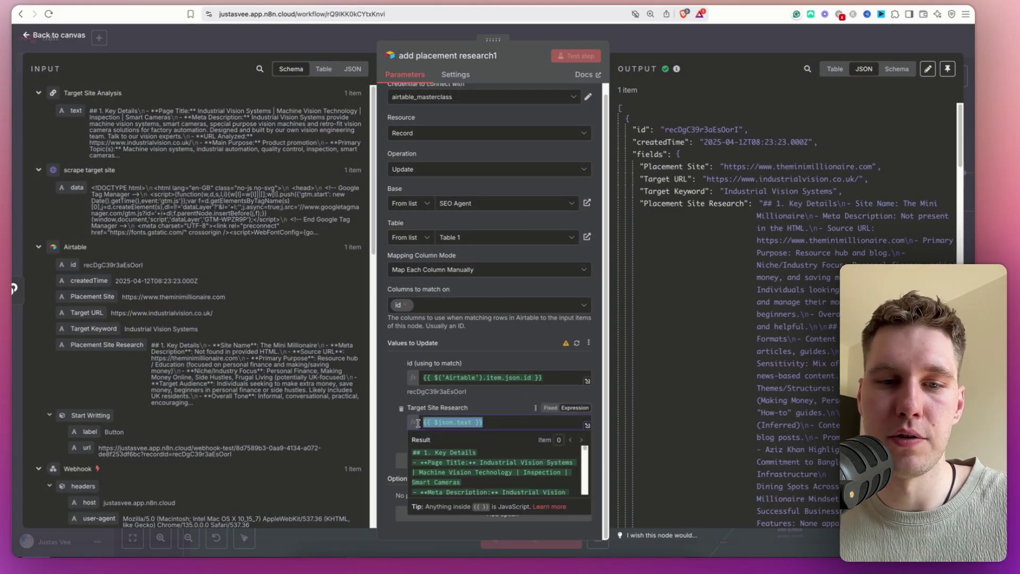
left_click(693, 43)
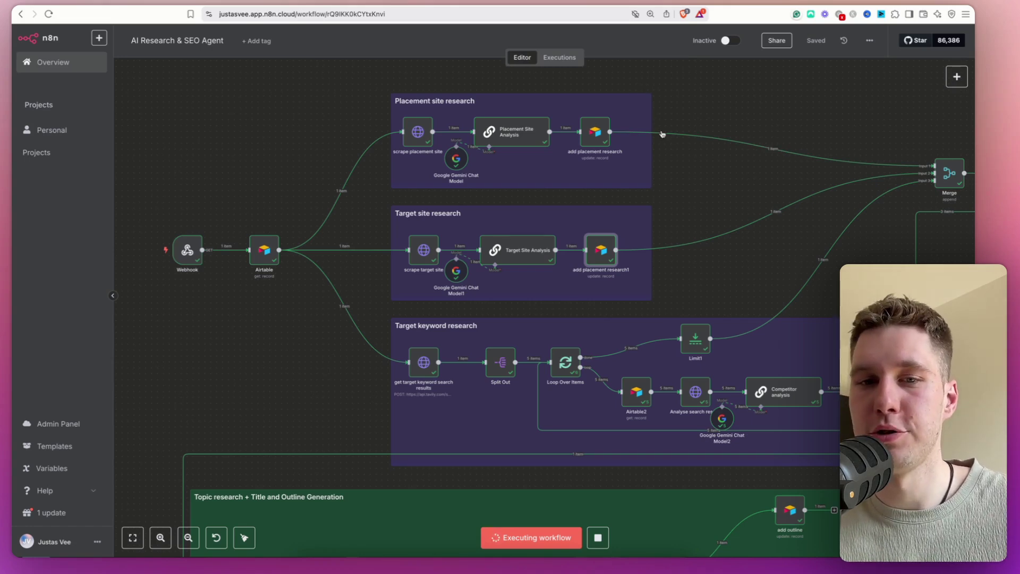
Open the get target keyword search results node and examine the search query in its Tavily output
left_click_drag(711, 125, 701, 72)
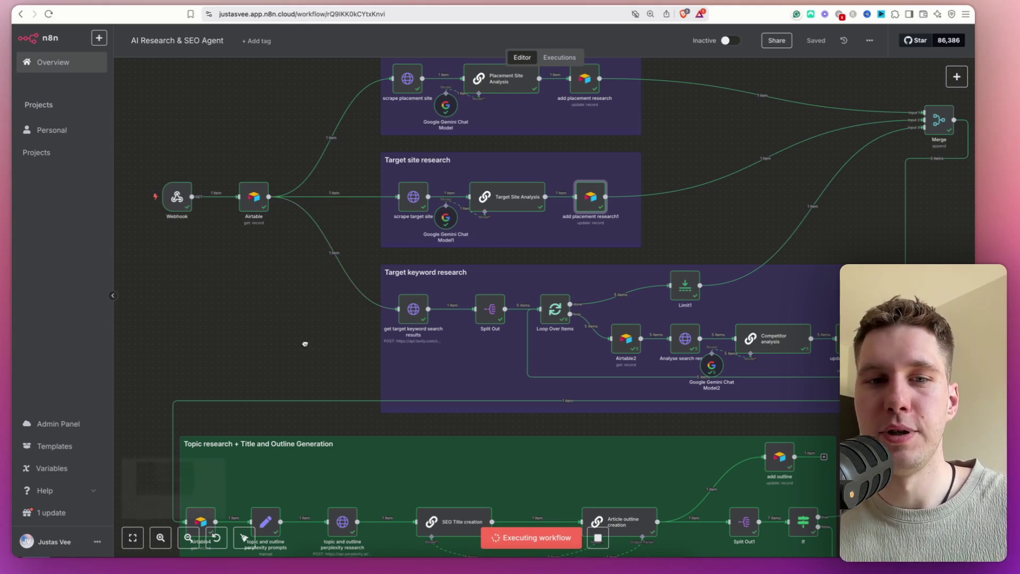
left_click_drag(308, 343, 287, 331)
left_click(394, 297)
double_click(394, 297)
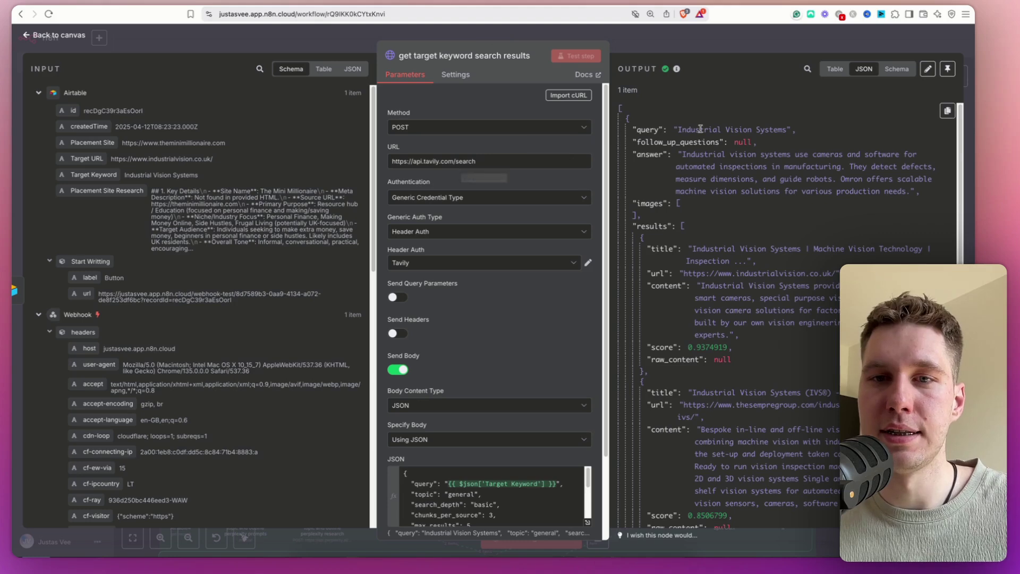
left_click_drag(680, 130, 787, 134)
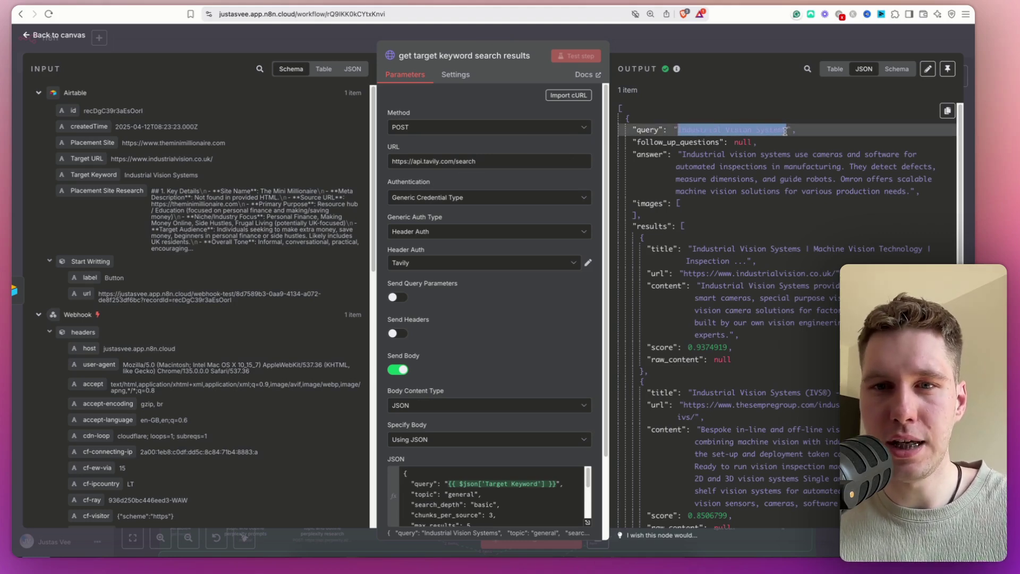
left_click(777, 151)
left_click_drag(676, 129, 779, 130)
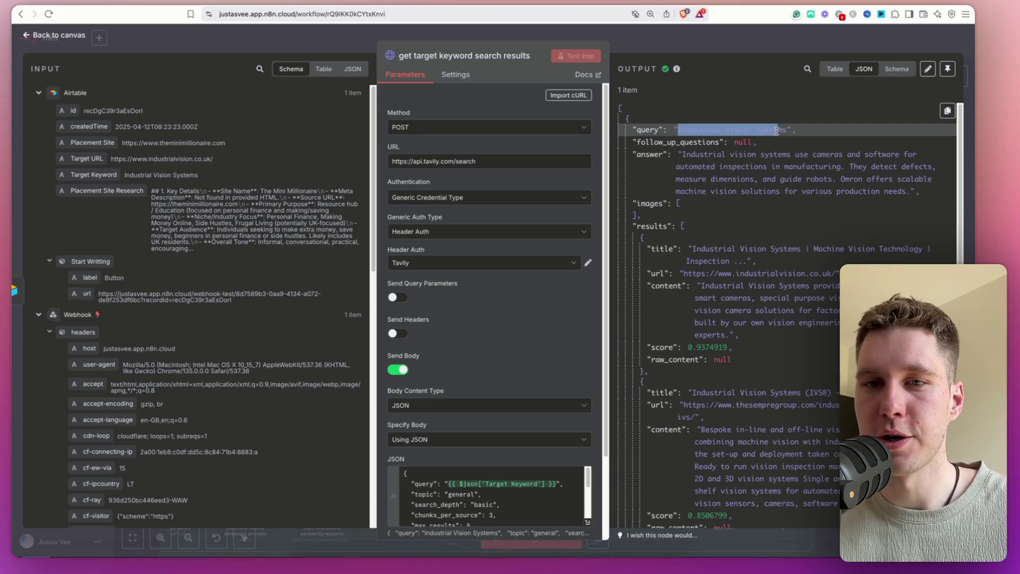
left_click(780, 142)
Examine the title, content and URL of the first search result in the Tavily output
scroll(717, 195, "down", 2)
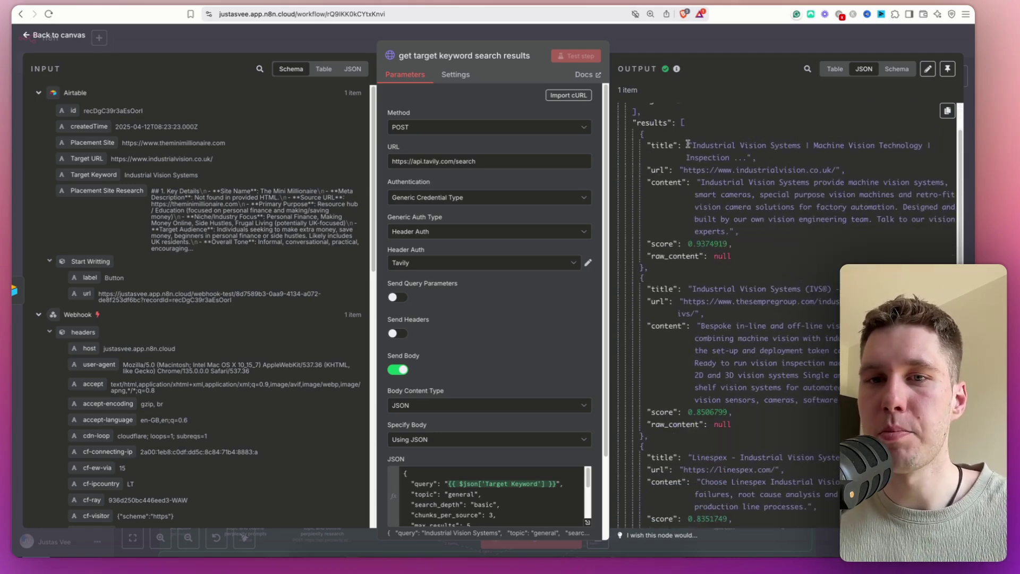
left_click_drag(690, 146, 822, 167)
left_click(832, 186)
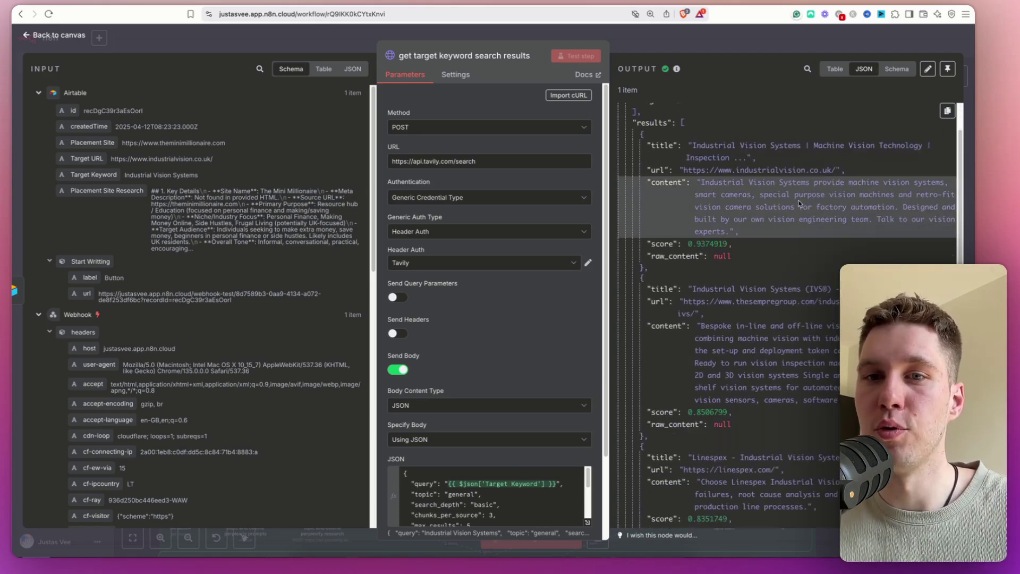
scroll(750, 217, "up", 2)
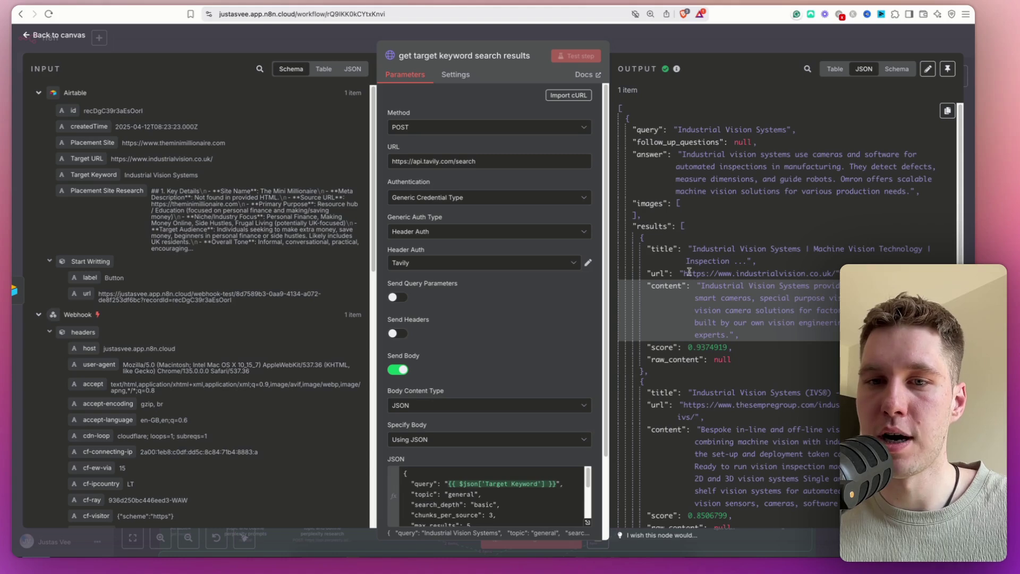
left_click_drag(688, 273, 837, 274)
left_click(838, 275)
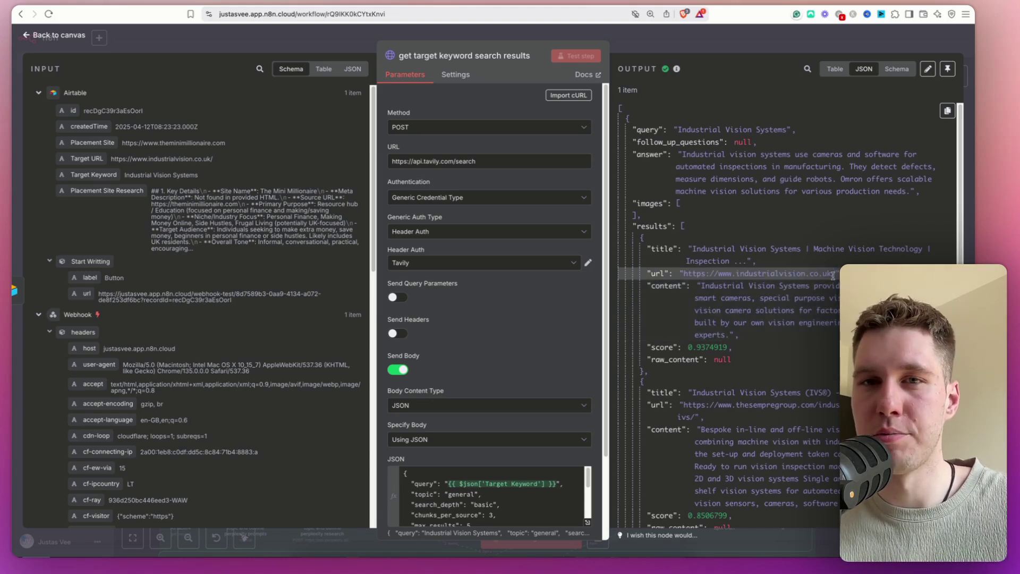
Read through the remaining search results down to the content of the last one, and return to the canvas
scroll(754, 281, "down", 1)
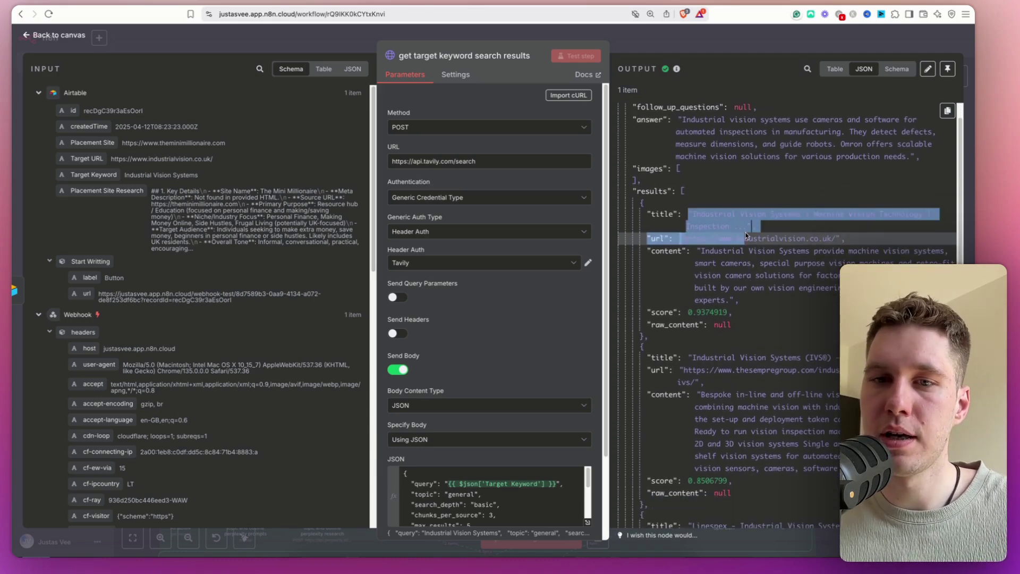
scroll(699, 257, "down", 3)
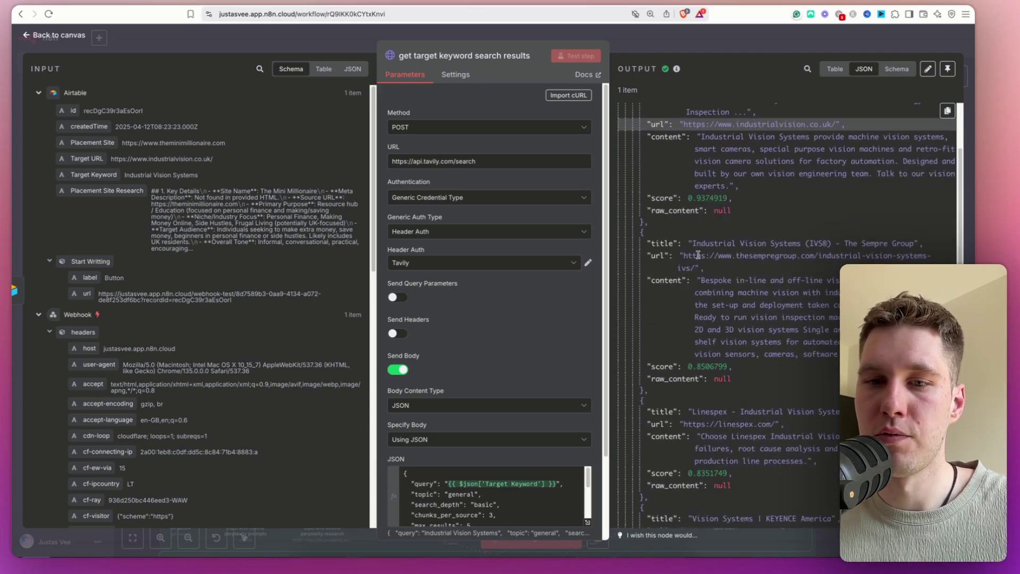
scroll(699, 257, "down", 2)
scroll(698, 255, "down", 11)
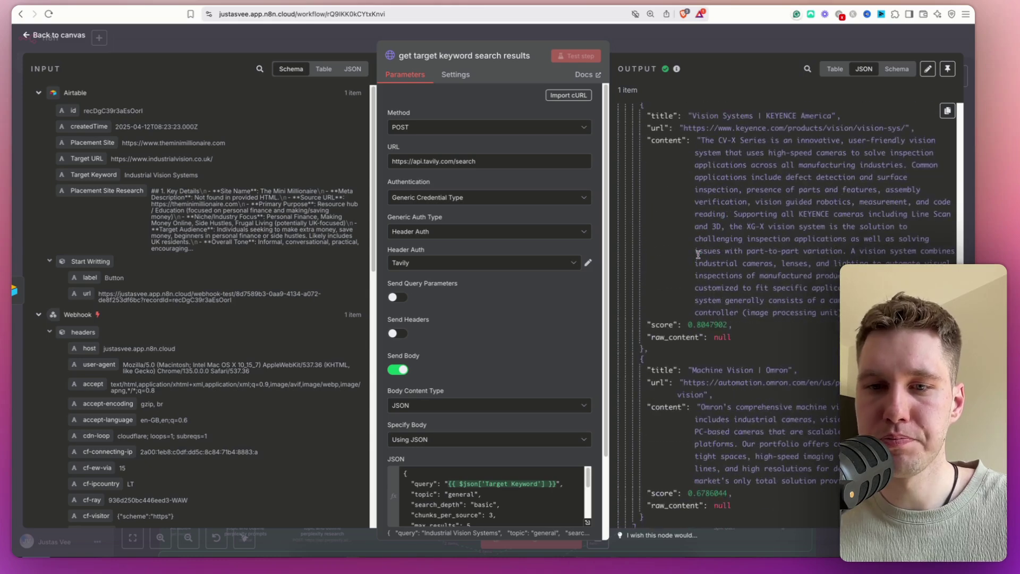
left_click_drag(700, 336, 834, 412)
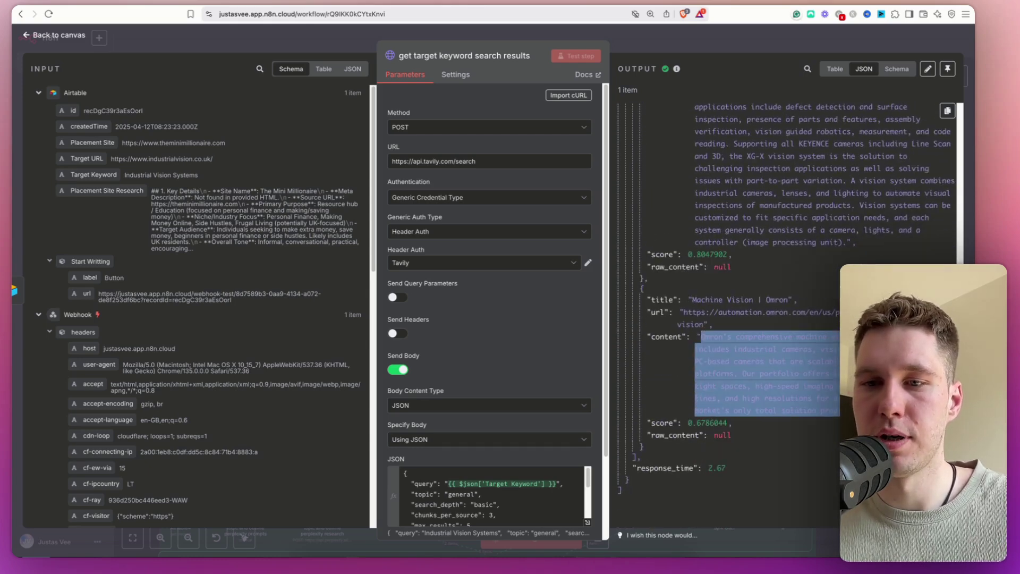
left_click(744, 36)
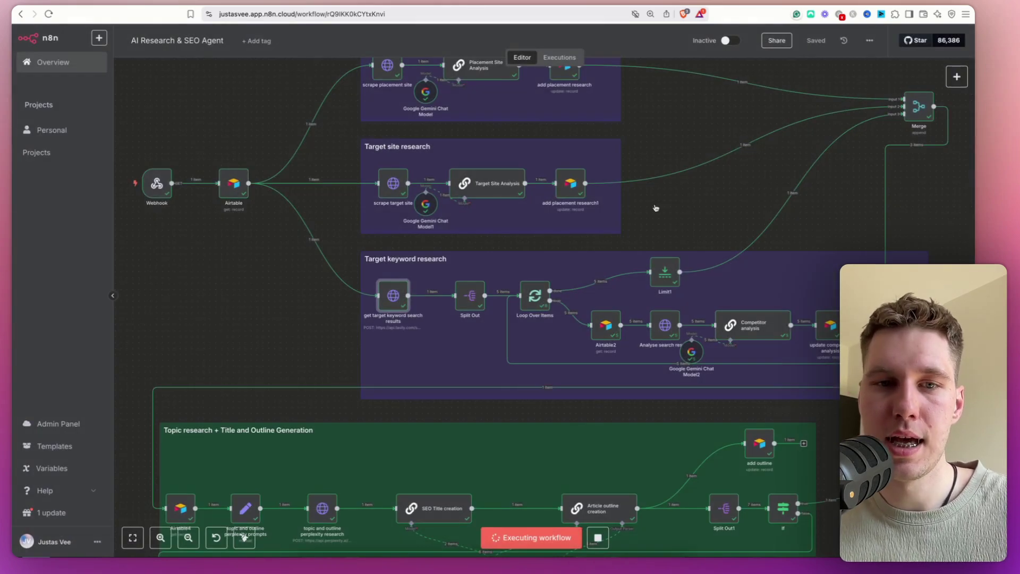
Review the results array in the keyword search node's schema output and the Split Out node that splits it into items
double_click(402, 297)
left_click(898, 70)
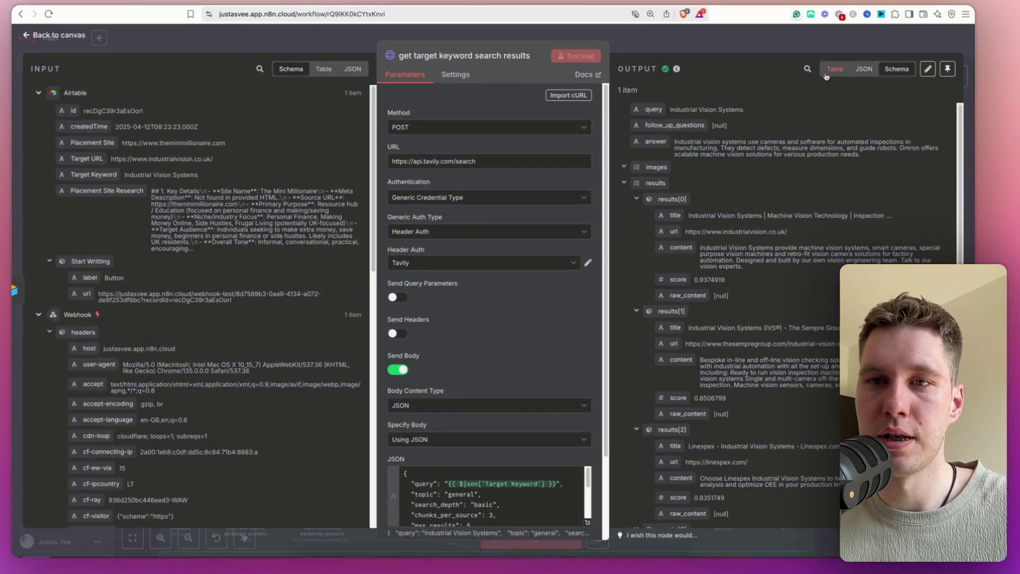
left_click(624, 183)
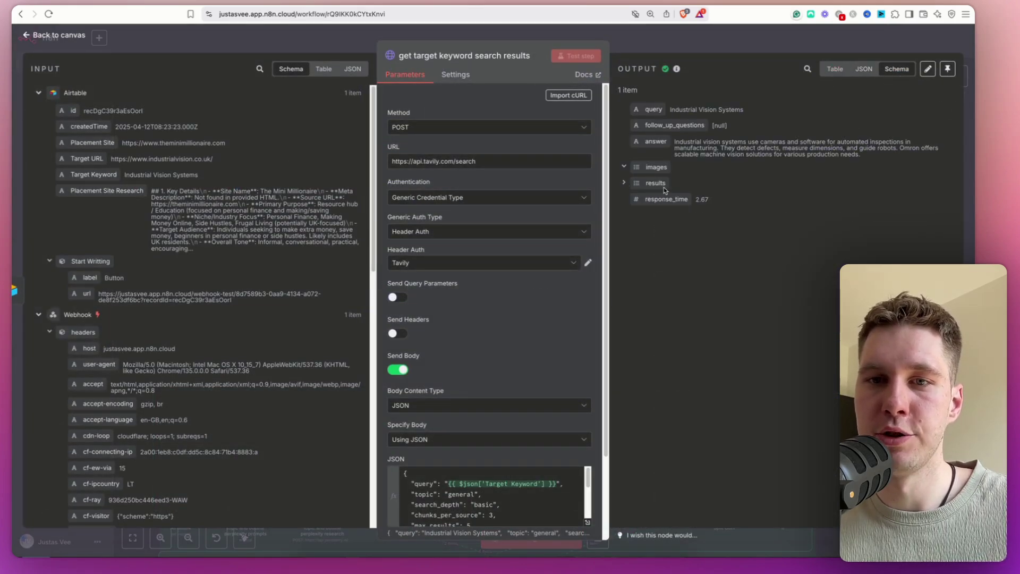
left_click(719, 42)
double_click(470, 295)
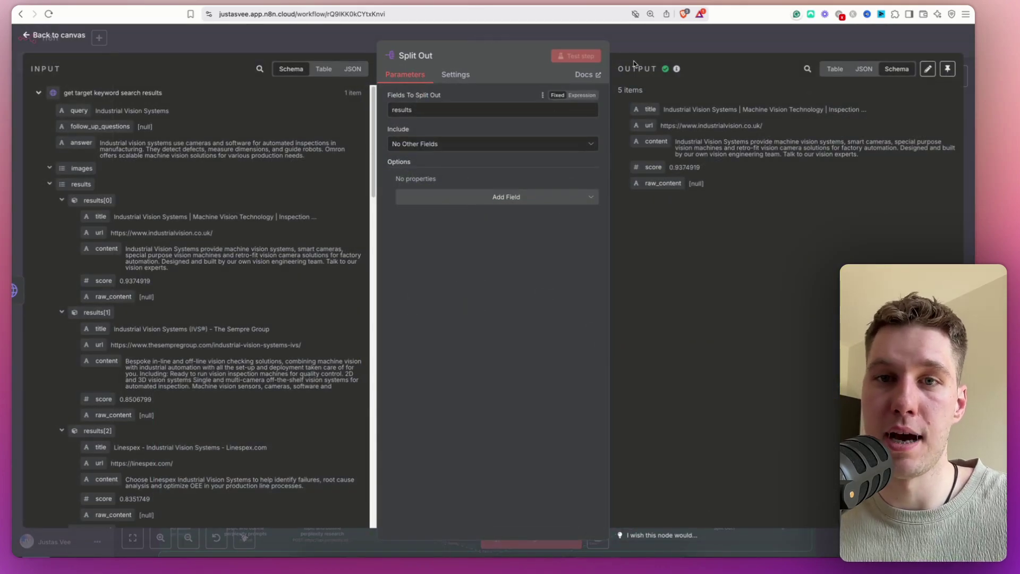
left_click(641, 47)
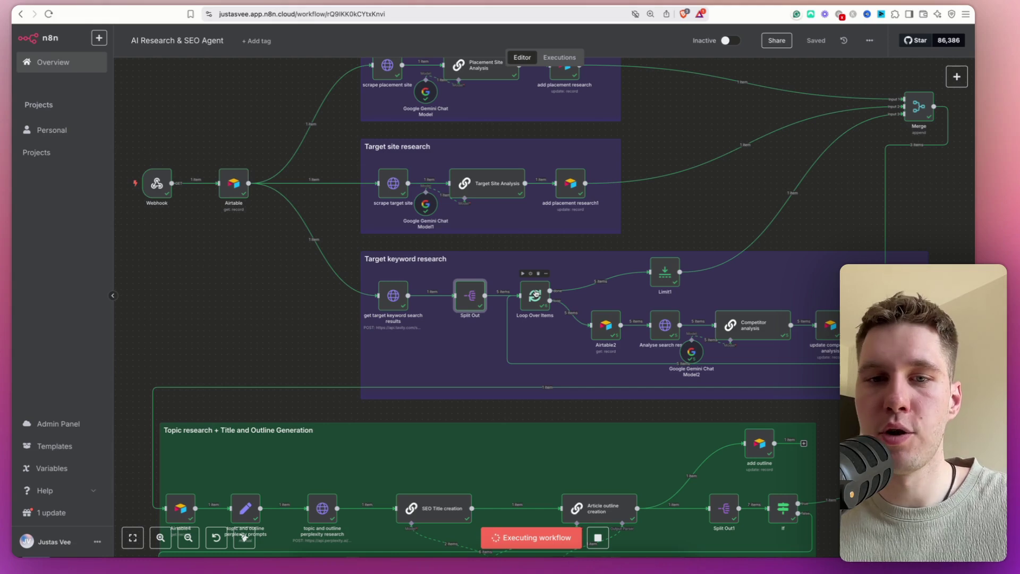
Open the Analyse search results node, check its resolved URL, and collapse the Airtable2 input to see the Loop Over Items data
scroll(534, 292, "right", 5)
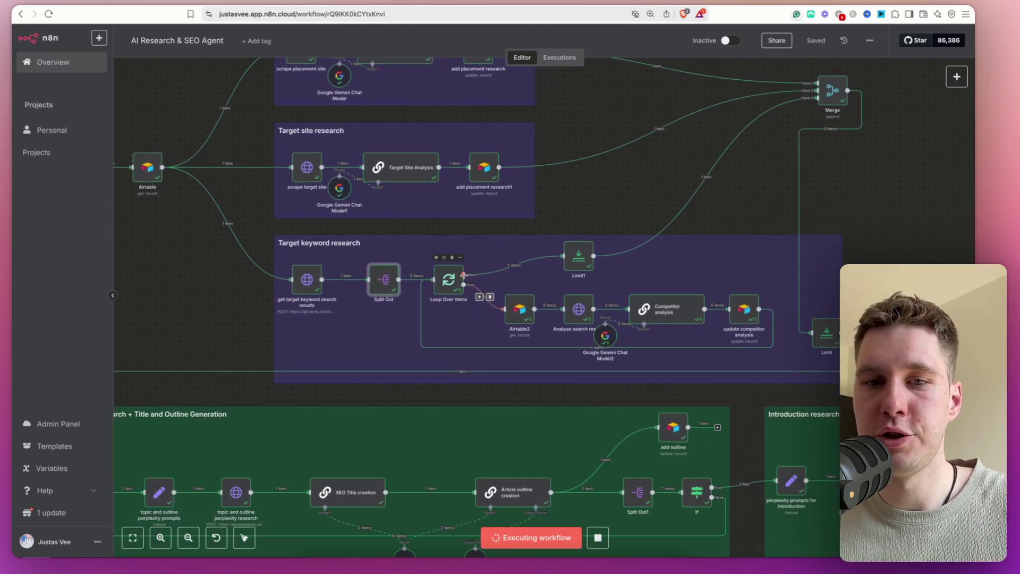
double_click(577, 313)
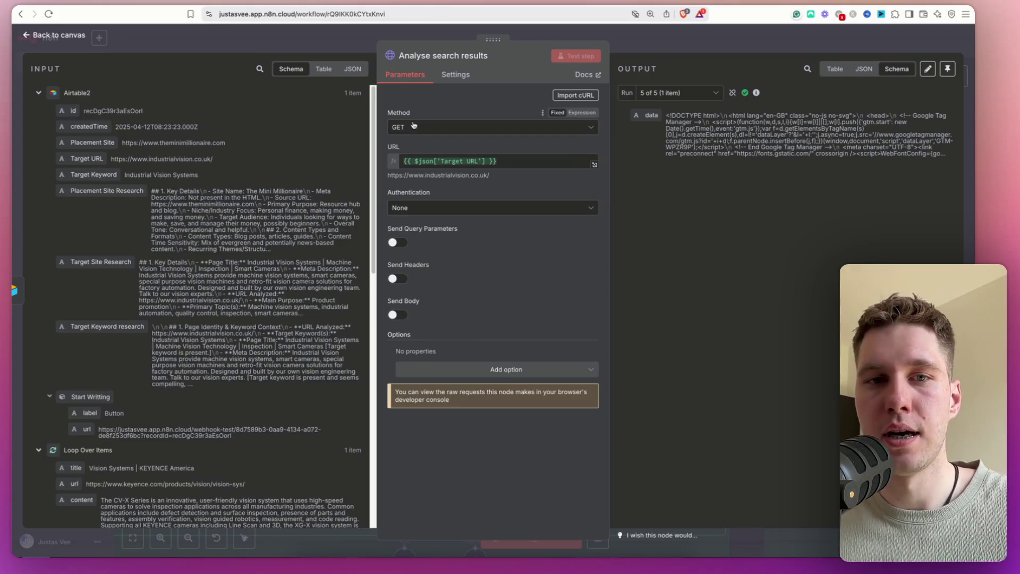
triple_click(446, 176)
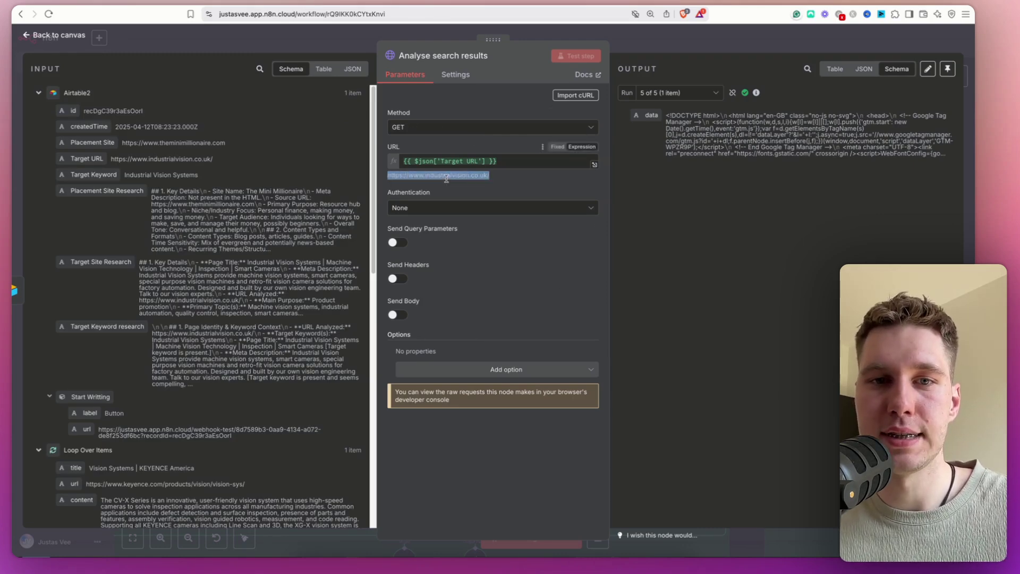
left_click(495, 183)
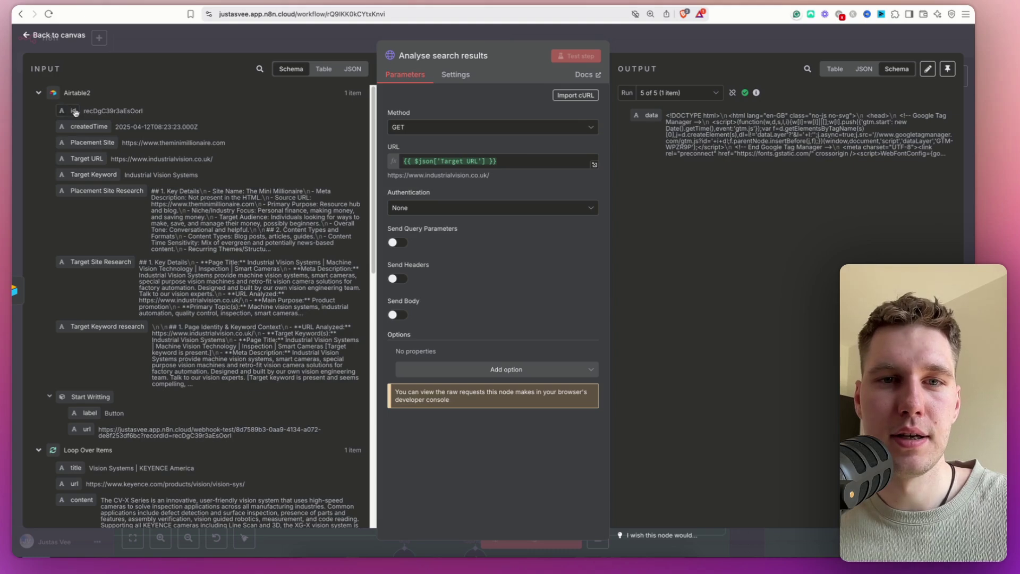
left_click(36, 94)
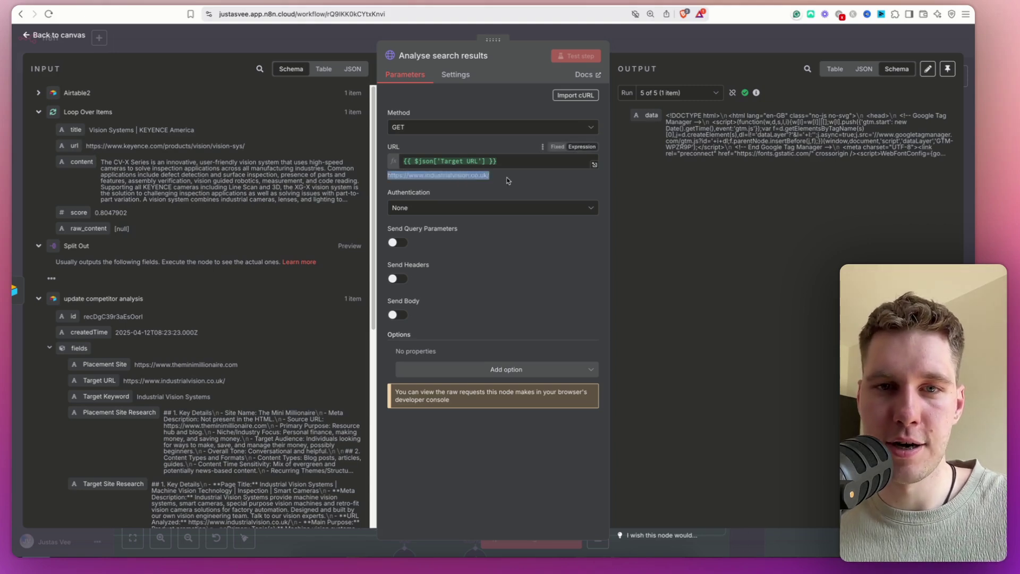
Check the resolved target URL in the Analyse search results node and return to the canvas
left_click_drag(491, 175, 413, 174)
left_click(413, 175)
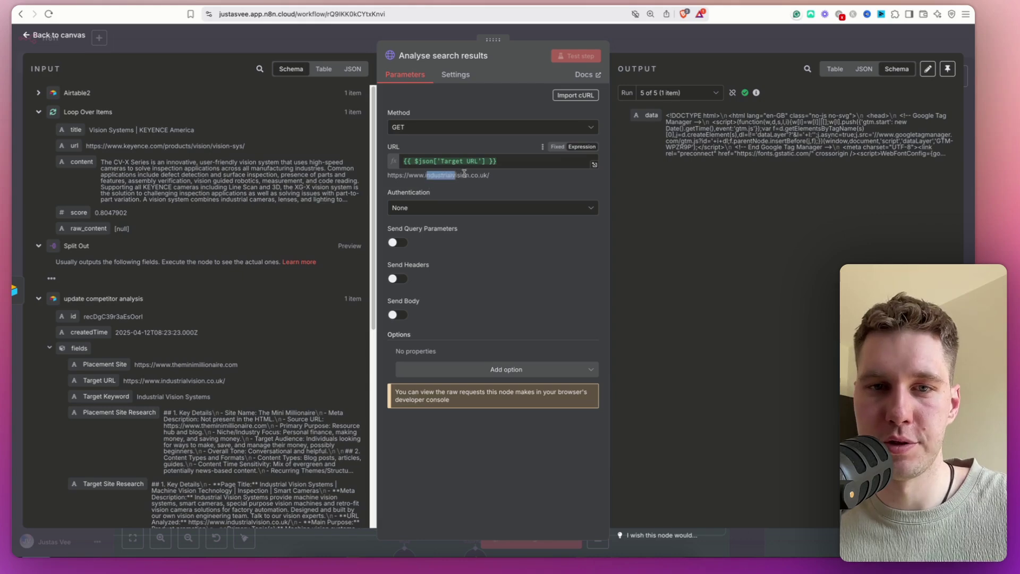
left_click(674, 35)
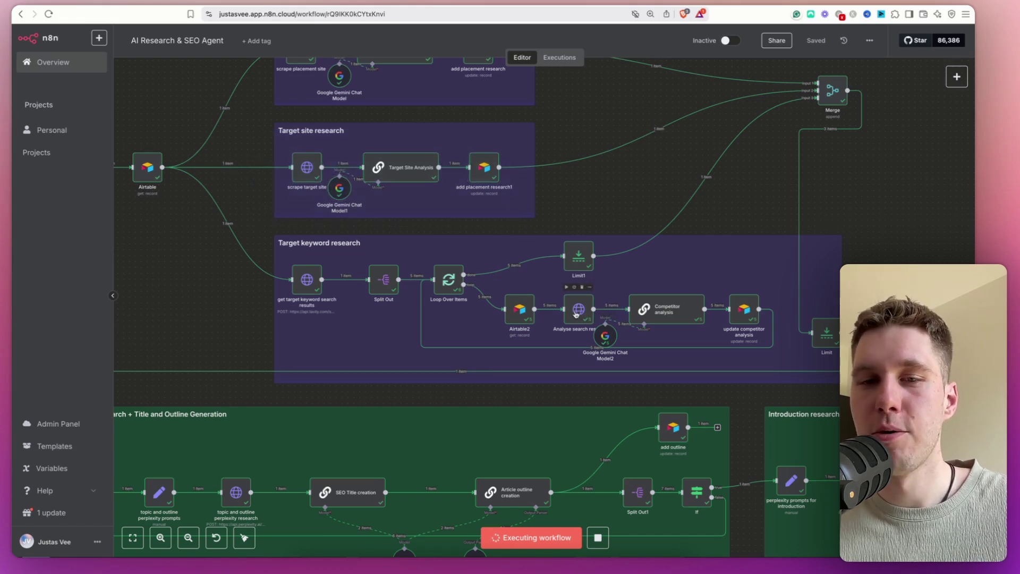
Open the Competitor analysis node, review its full prompt in the expression editor, and return to the canvas
double_click(661, 313)
left_click(595, 214)
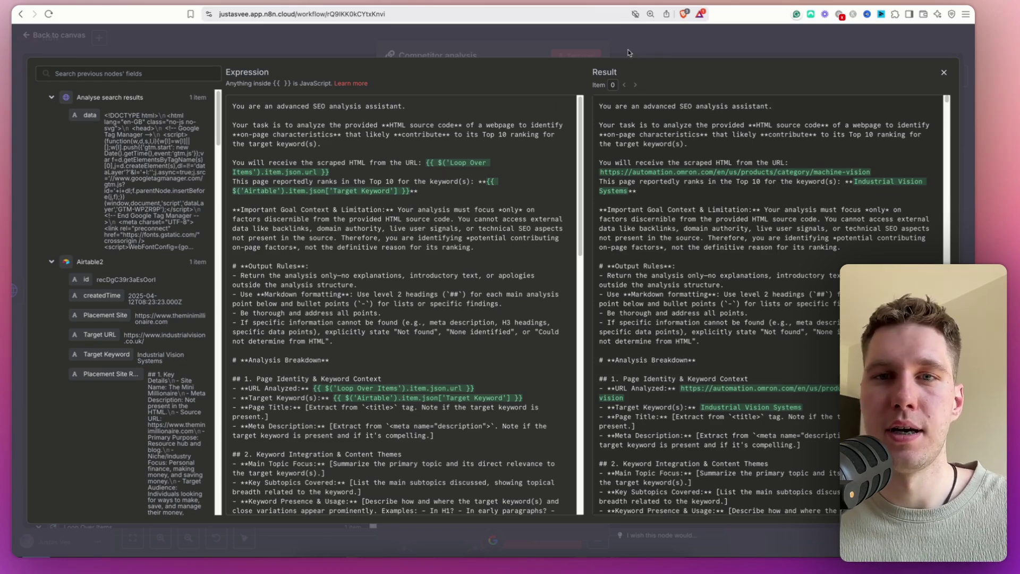
left_click(658, 45)
left_click(658, 45)
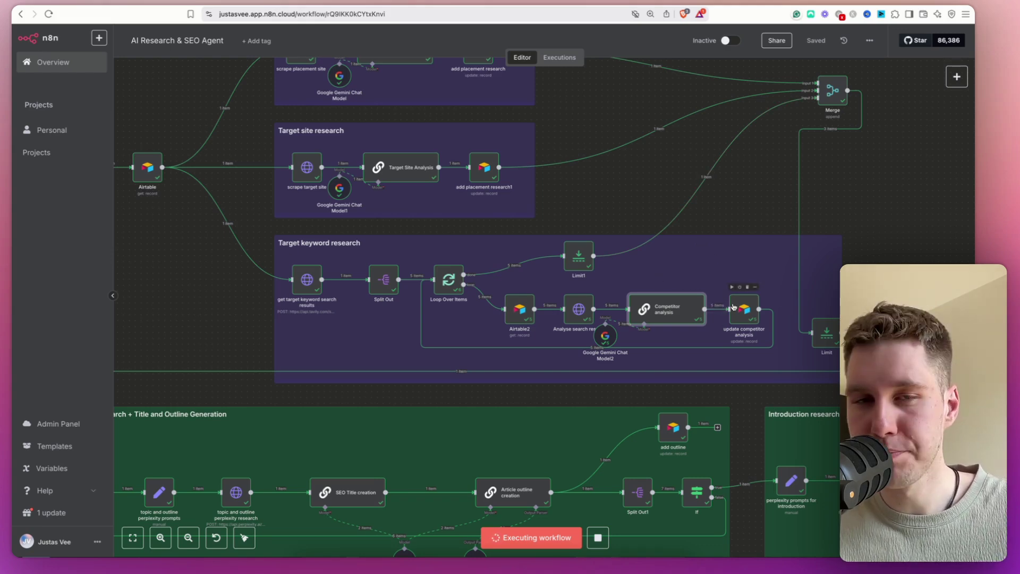
Switch to Airtable and expand the Target Keyword research cell of the Industrial Vision Systems record
left_click(260, 3)
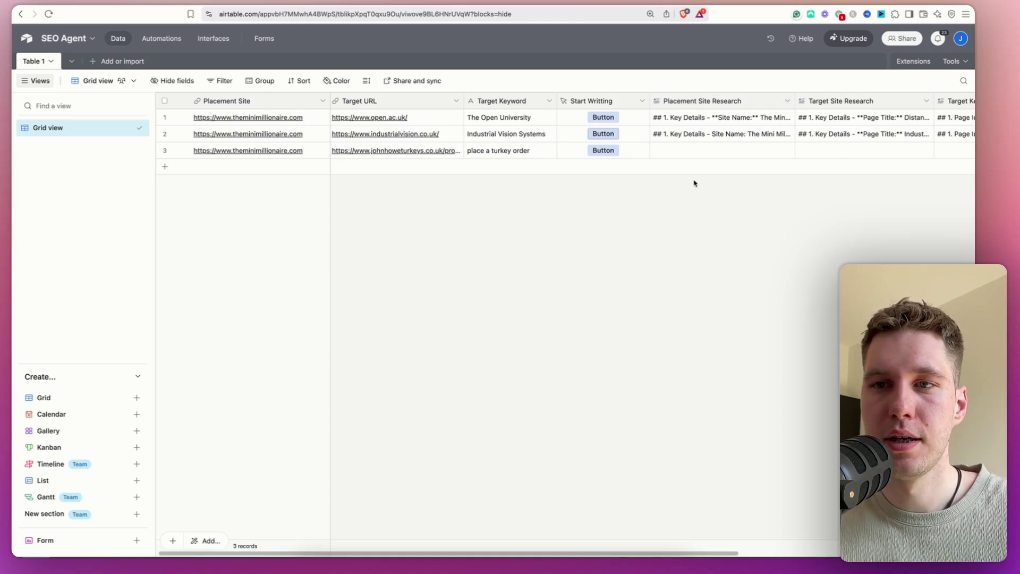
scroll(694, 183, "right", 5)
scroll(694, 183, "right", 2)
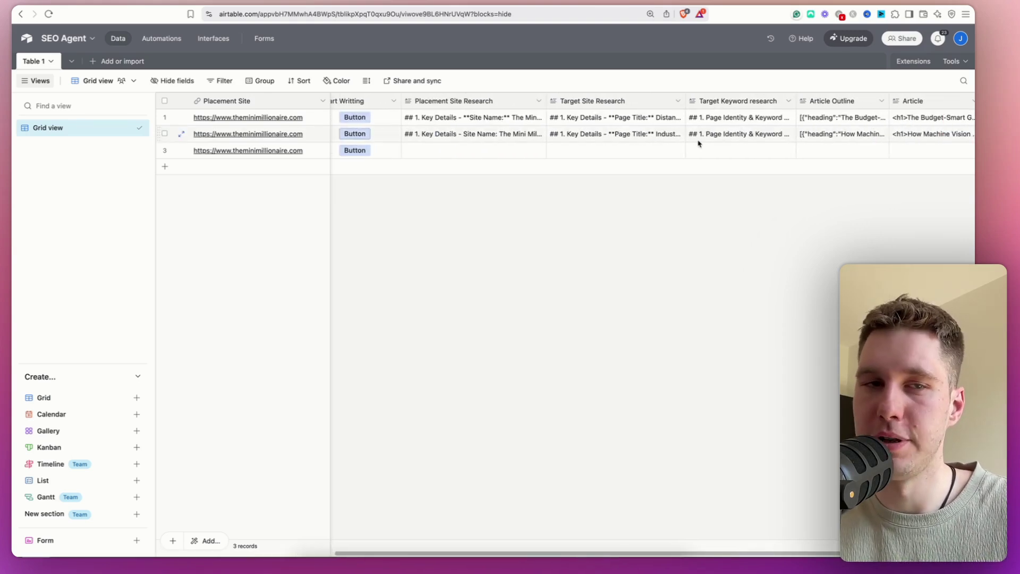
left_click(744, 134)
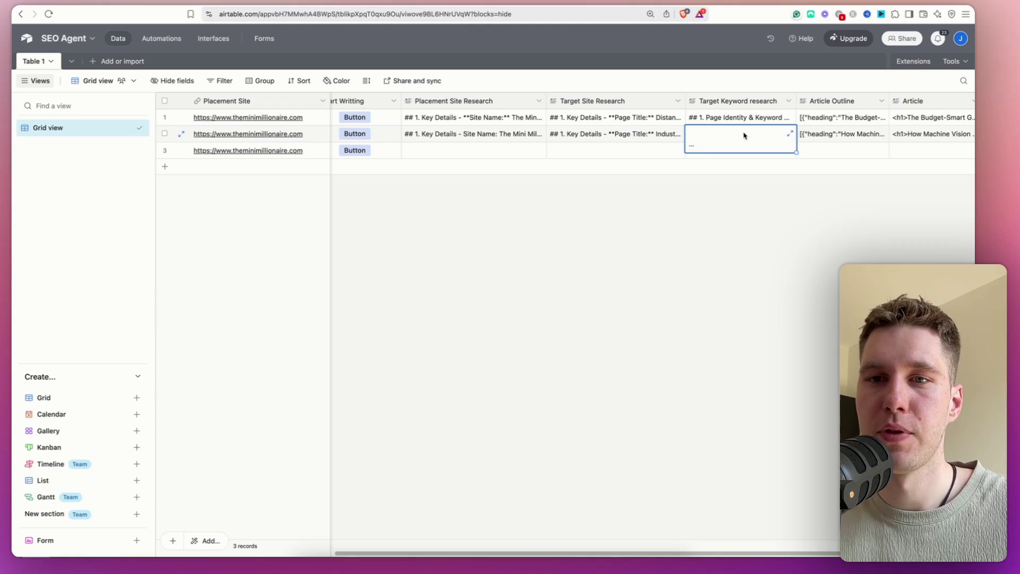
left_click(788, 136)
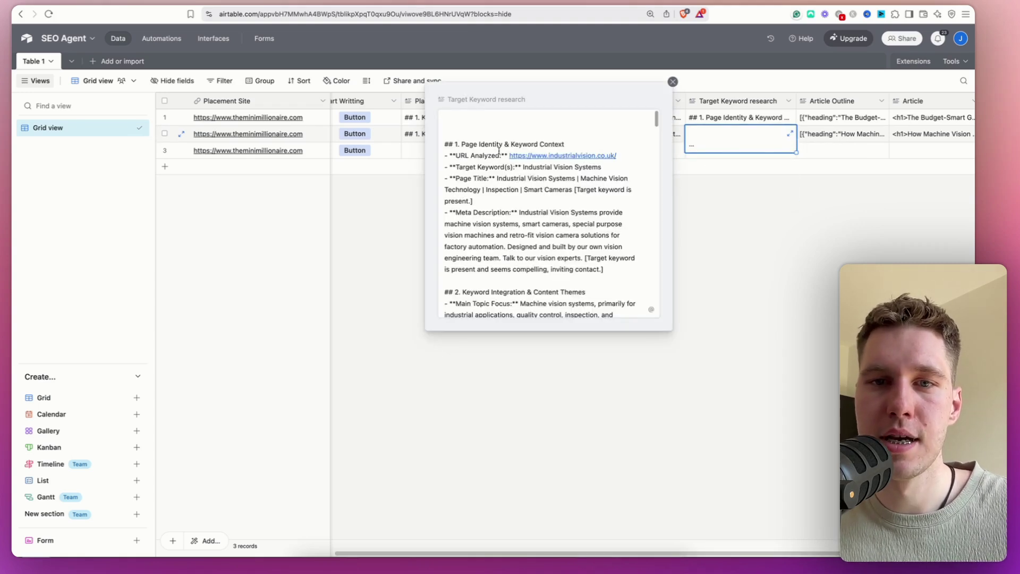
Read through the first competitor page's analysis, from the analyzed URL and meta description to the start of the second page's analysis
left_click_drag(462, 155, 572, 155)
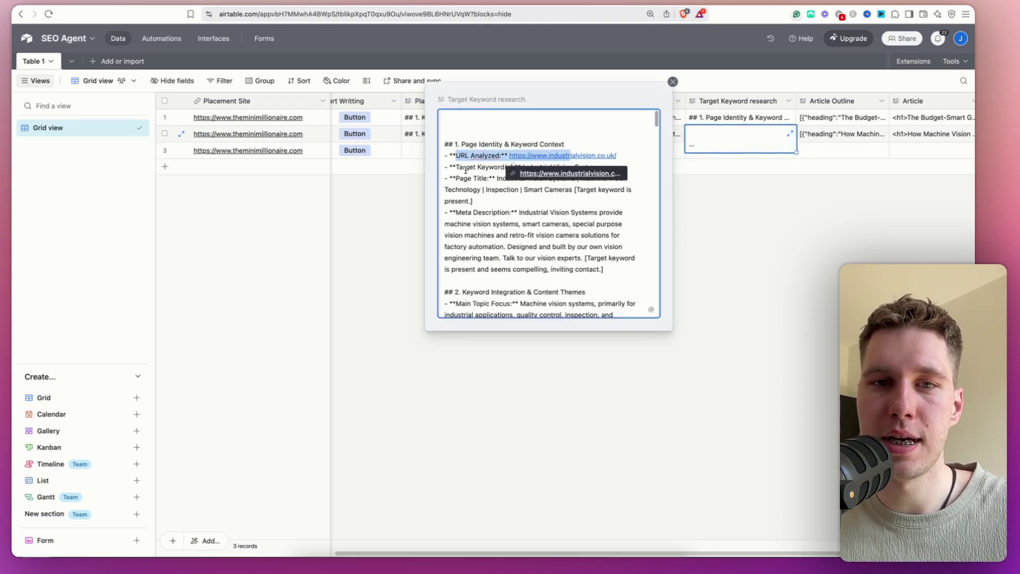
left_click_drag(464, 166, 603, 269)
scroll(549, 213, "down", 8)
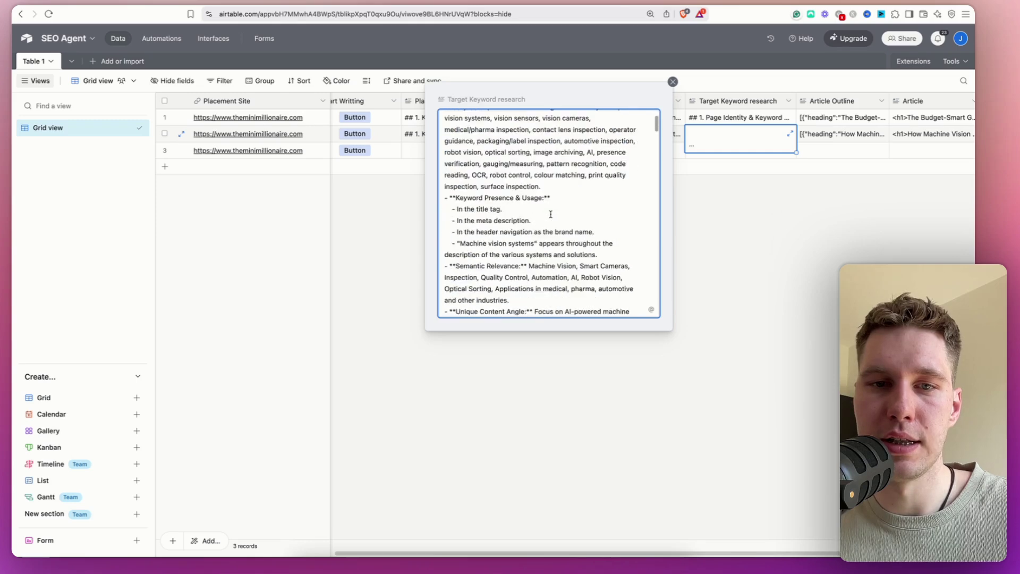
scroll(549, 213, "down", 10)
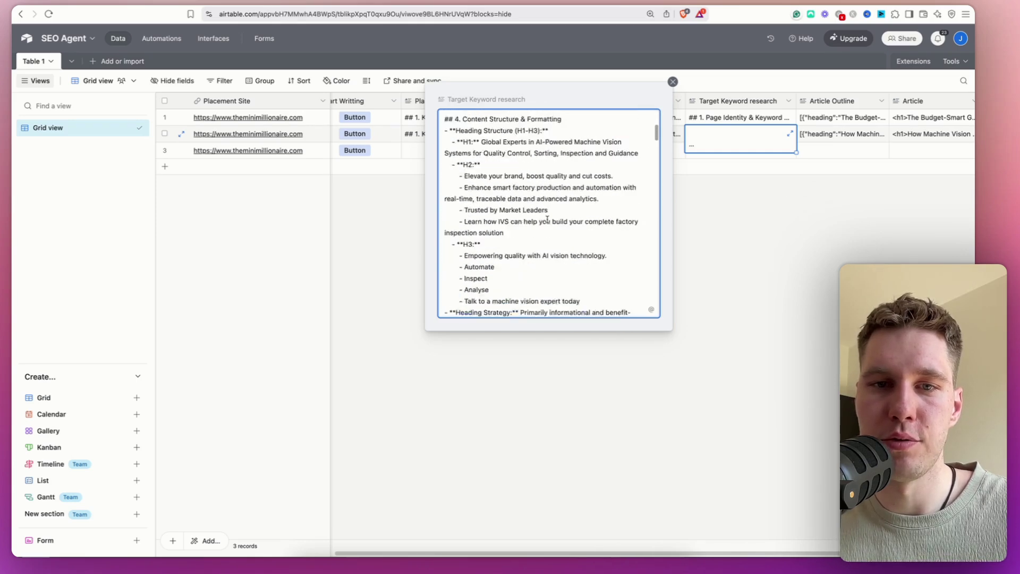
scroll(544, 221, "down", 10)
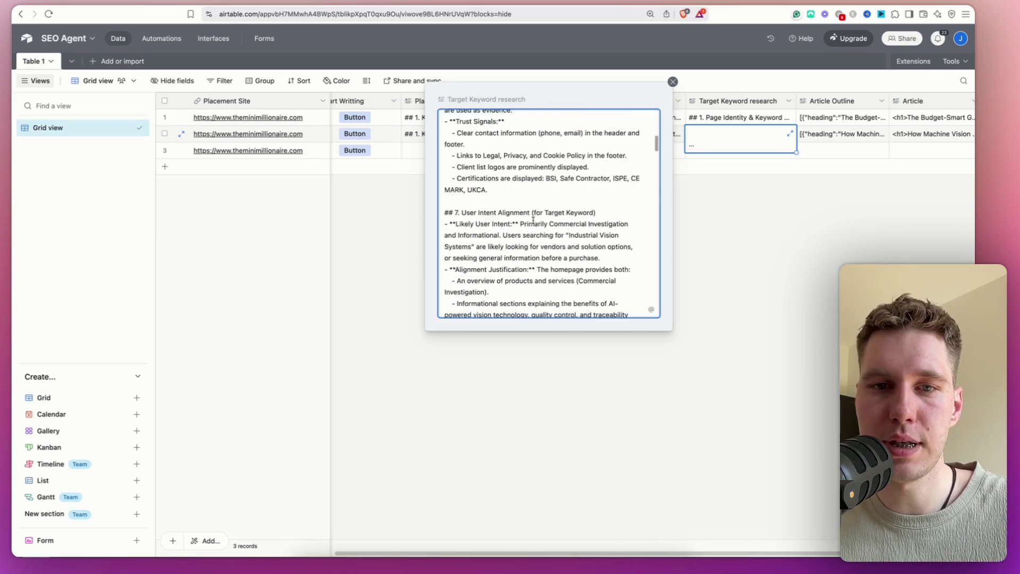
scroll(534, 218, "down", 5)
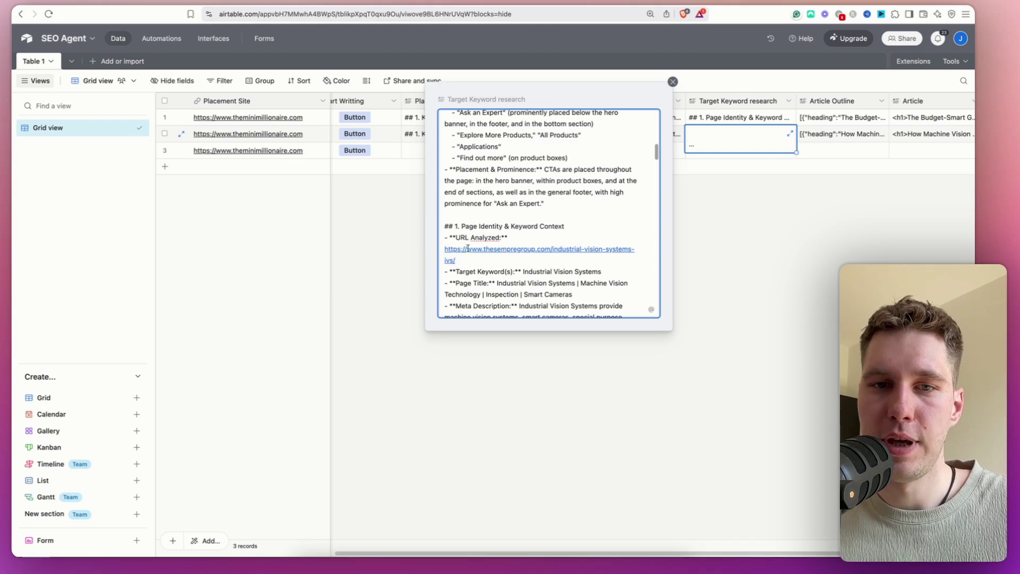
Examine the URL and heading of the second competitor analysis, close the expanded cell, and switch back to n8n
left_click_drag(466, 261, 437, 250)
left_click_drag(480, 226, 537, 233)
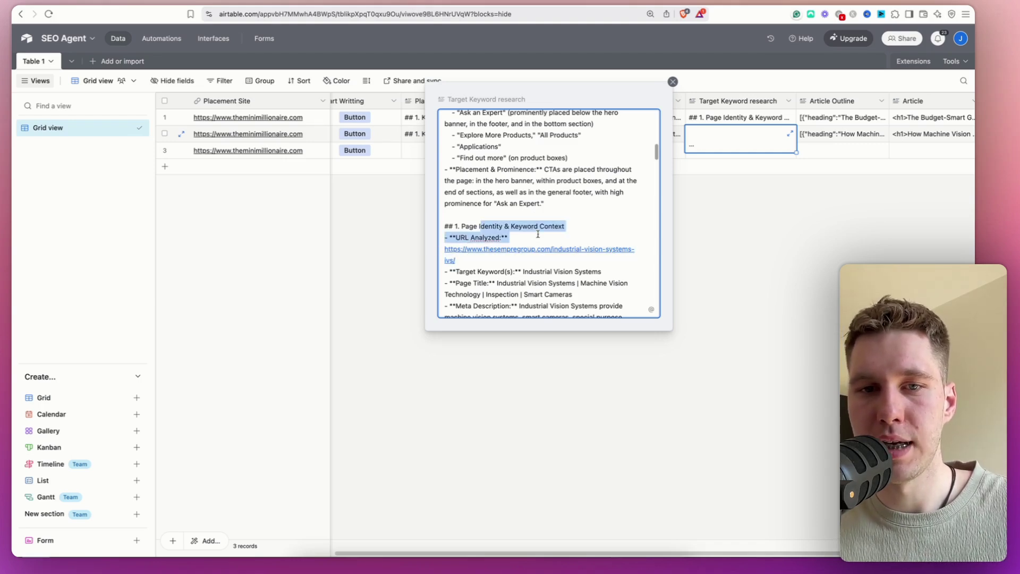
left_click(672, 81)
key("ctrl+Tab")
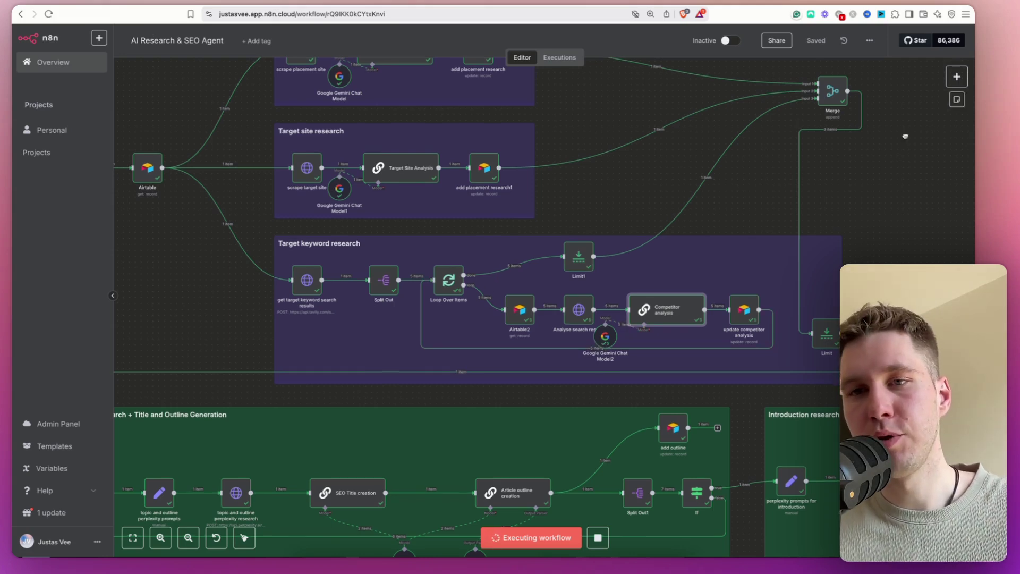
Open the Limit node after Merge, inspect the record id in its output, and return to the canvas
scroll(795, 119, "right", 3)
scroll(796, 119, "up", 2)
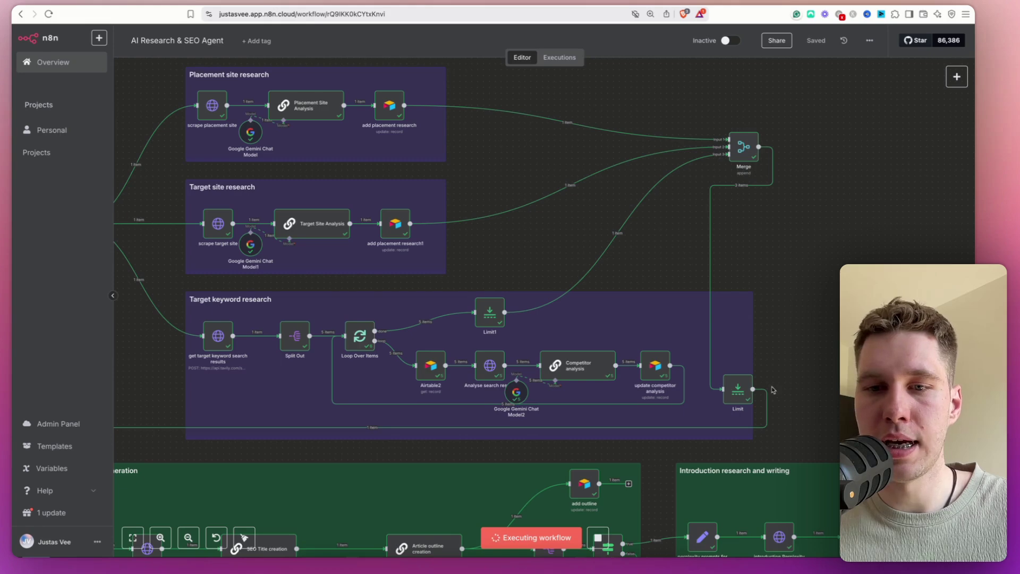
double_click(738, 390)
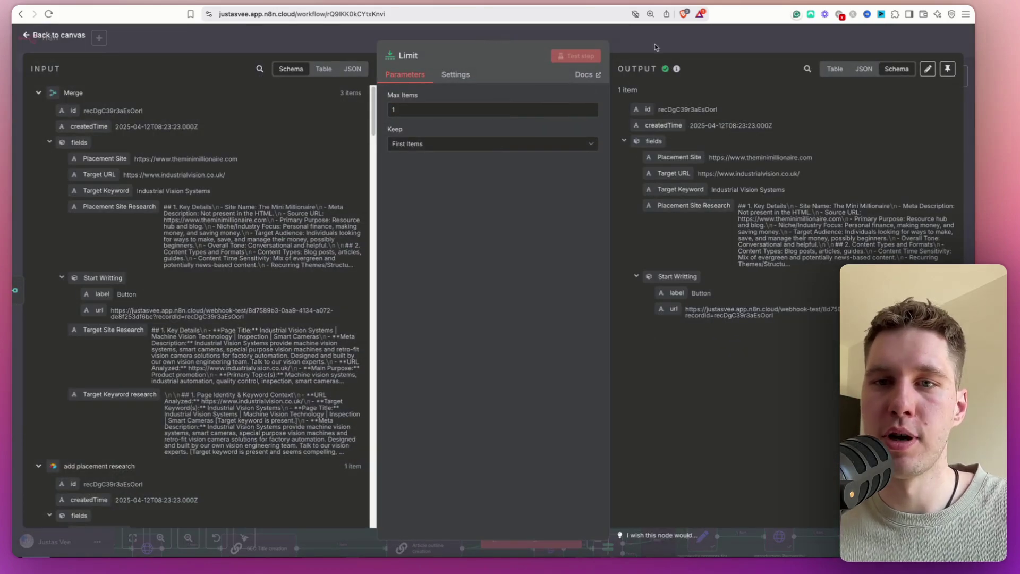
double_click(674, 110)
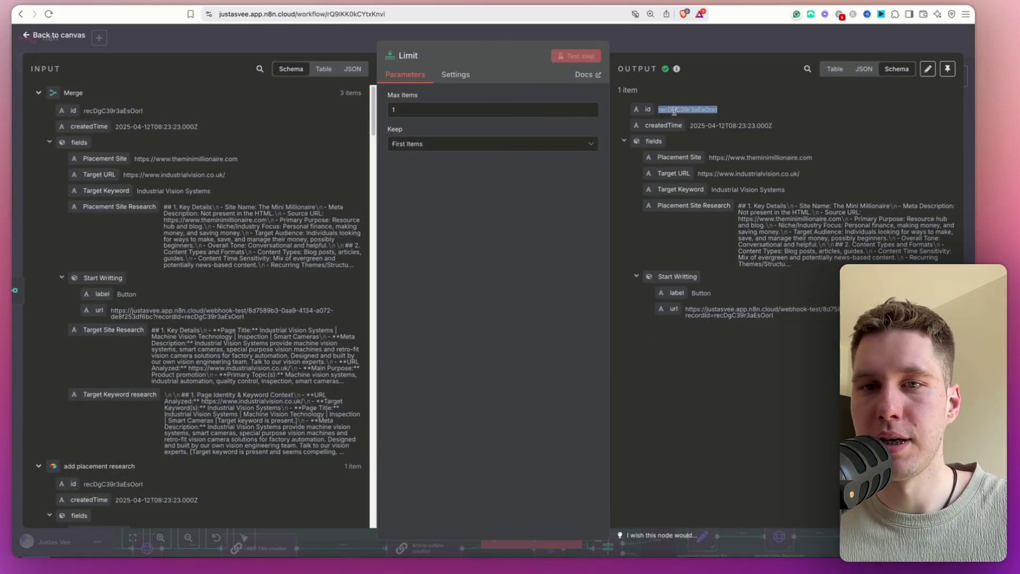
left_click(699, 41)
Survey the whole workflow layout, and focus on the start of the Topic research + Title and Outline Generation section
left_click(189, 537)
left_click(191, 538)
left_click(191, 538)
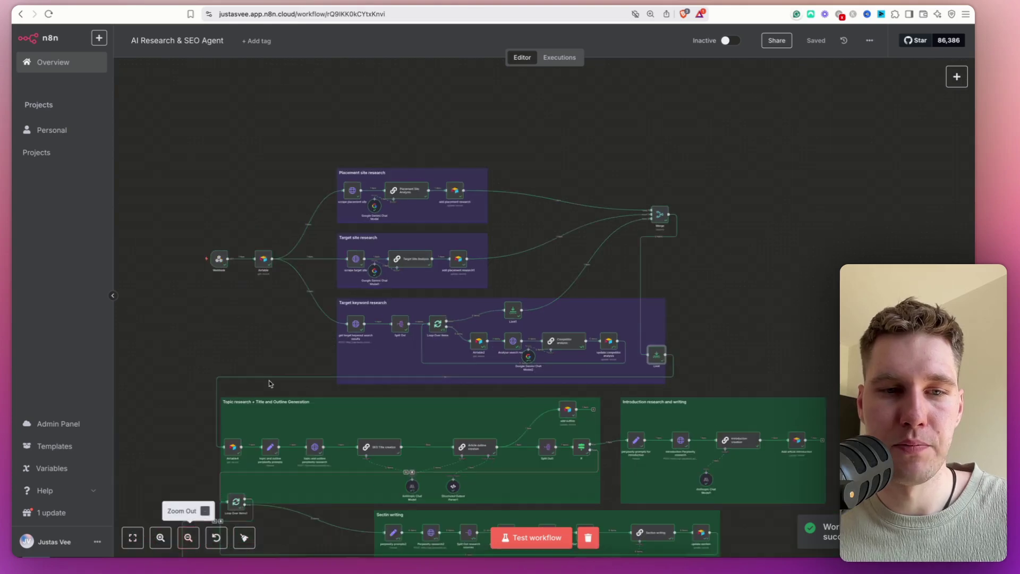
scroll(237, 308, "down", 3)
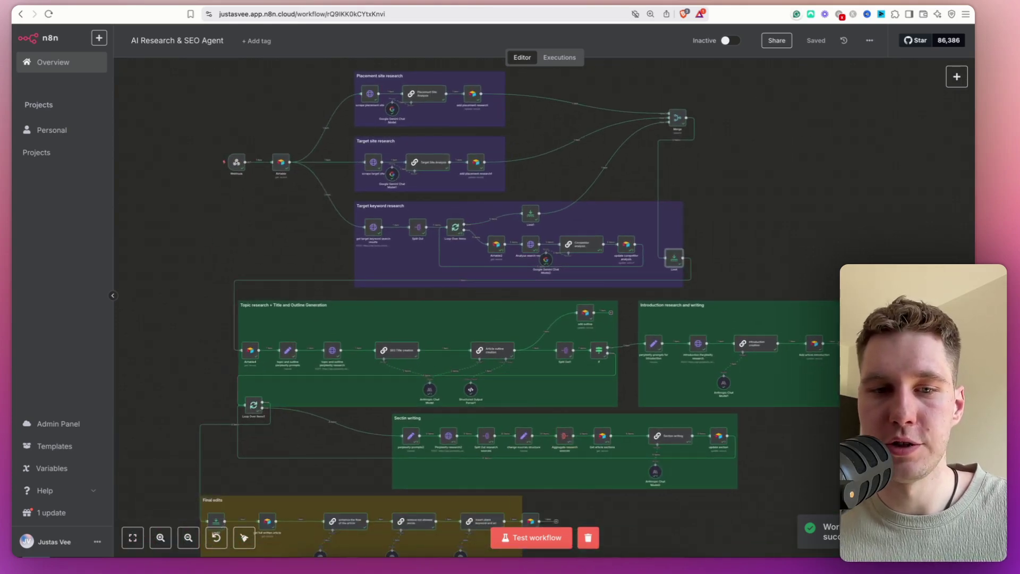
left_click_drag(164, 283, 229, 273)
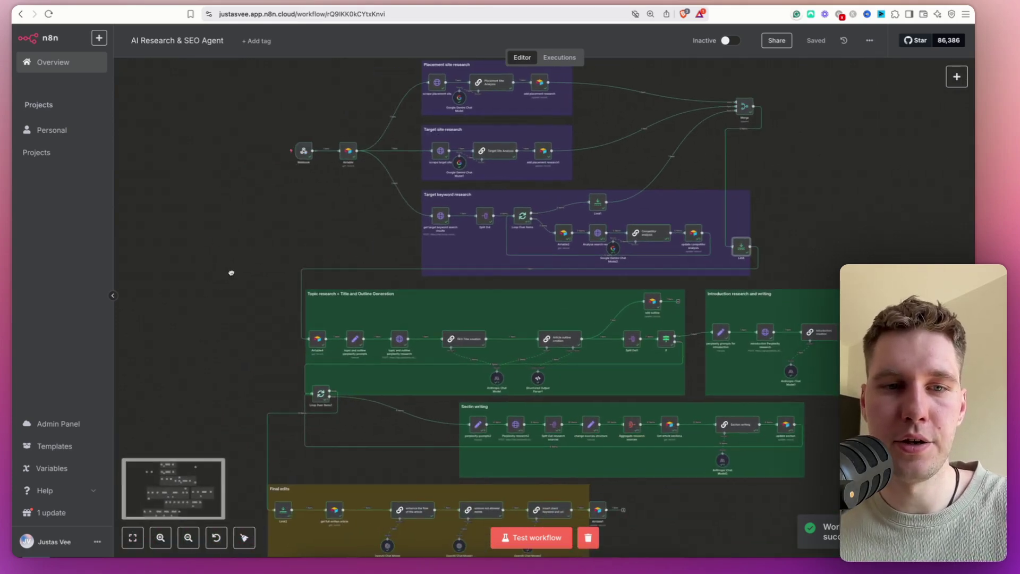
left_click(161, 538)
left_click(161, 538)
left_click(161, 538)
left_click(161, 537)
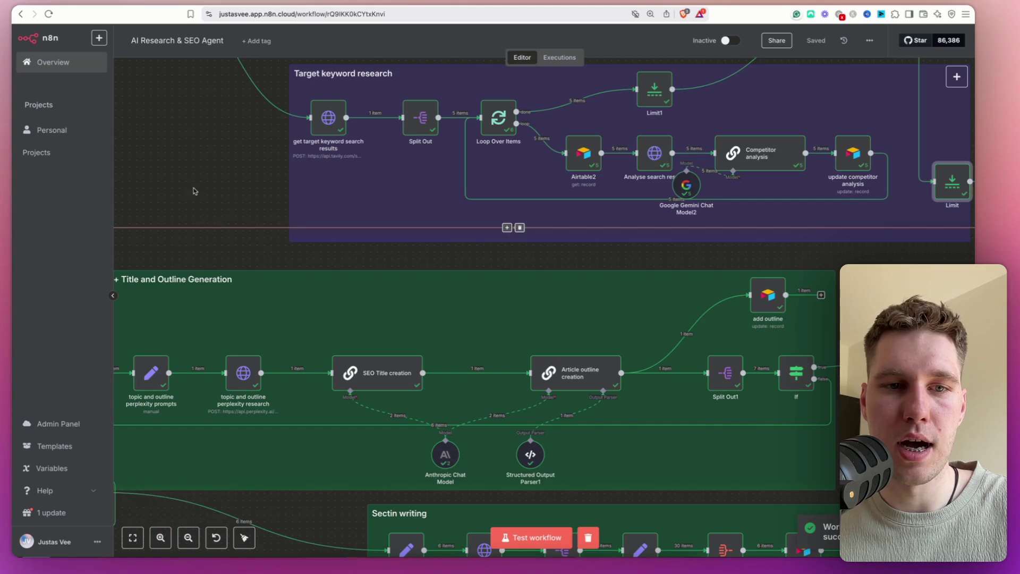
left_click_drag(196, 187, 372, 148)
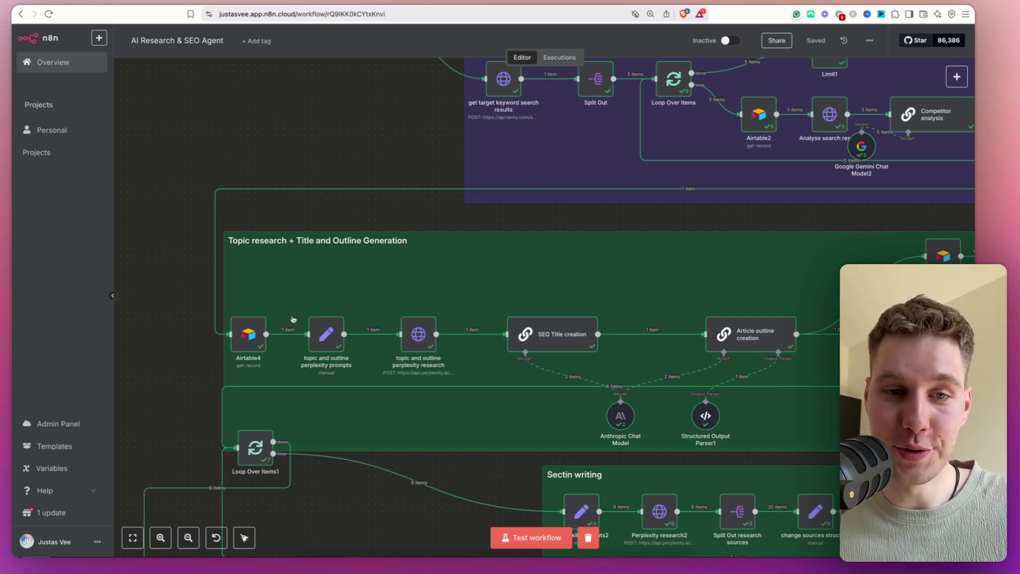
Look over the system and user fields in the topic and outline perplexity prompts node and return to the canvas
left_click(326, 341)
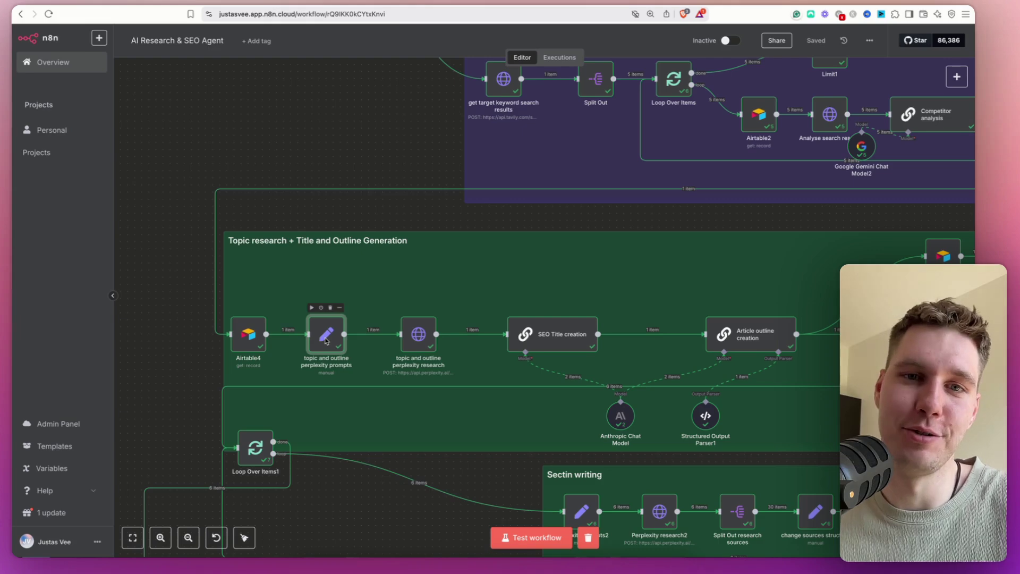
double_click(326, 341)
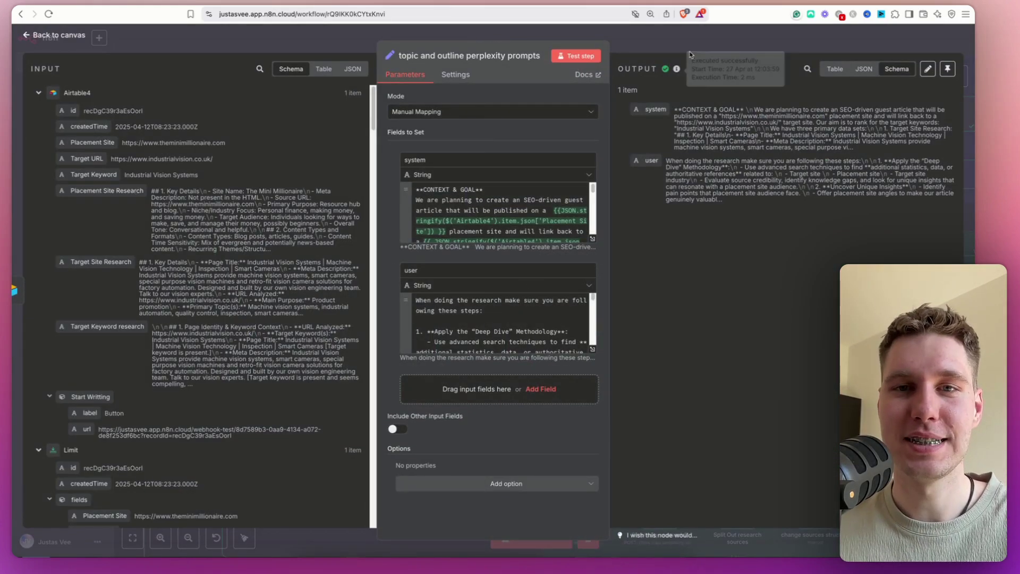
key("Escape")
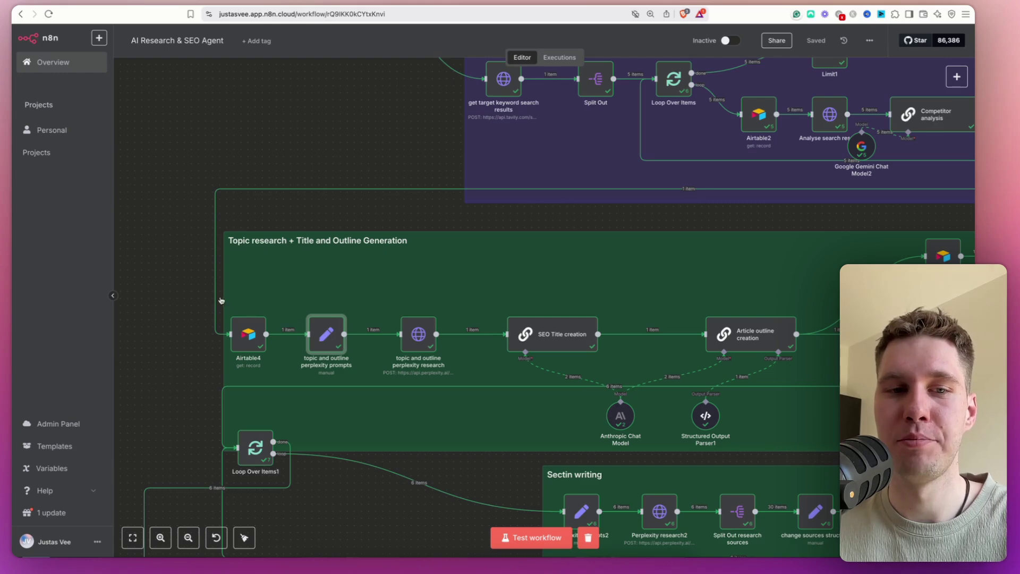
Reopen the topic and outline perplexity prompts node and review its full system prompt, including the keyword ranking goal
left_click_drag(174, 287, 167, 245)
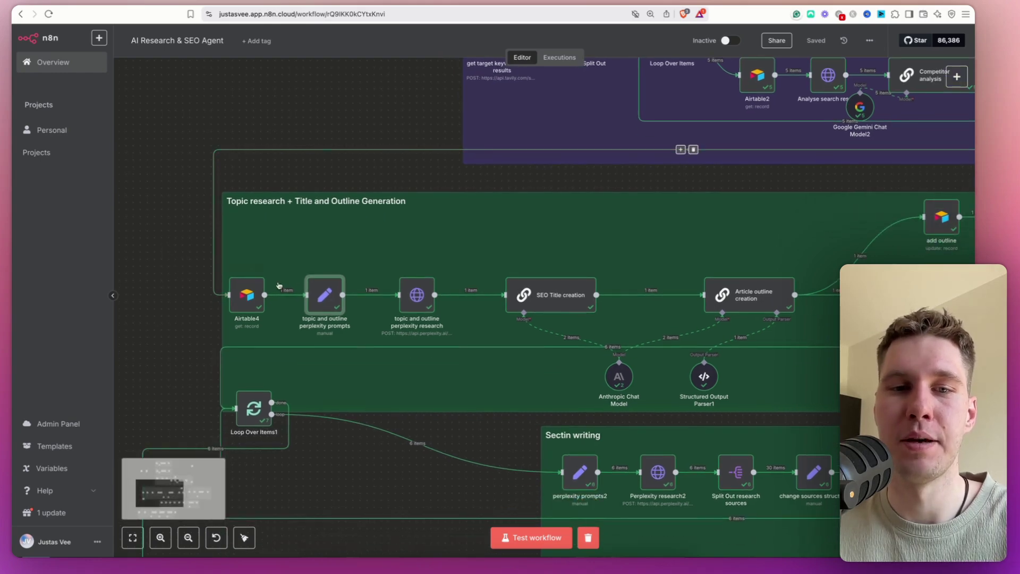
double_click(324, 295)
left_click(594, 241)
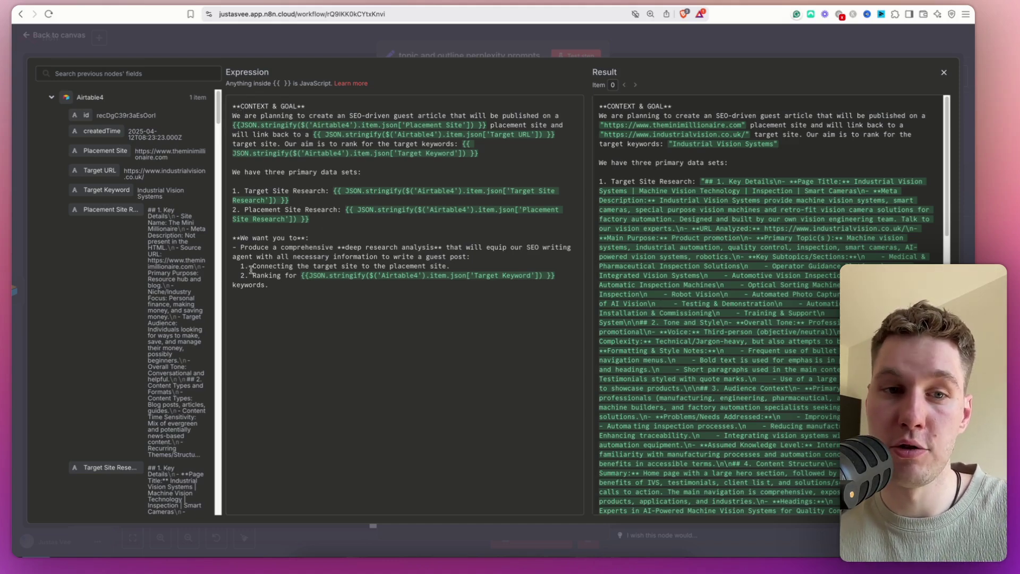
left_click_drag(253, 276, 295, 285)
left_click(511, 37)
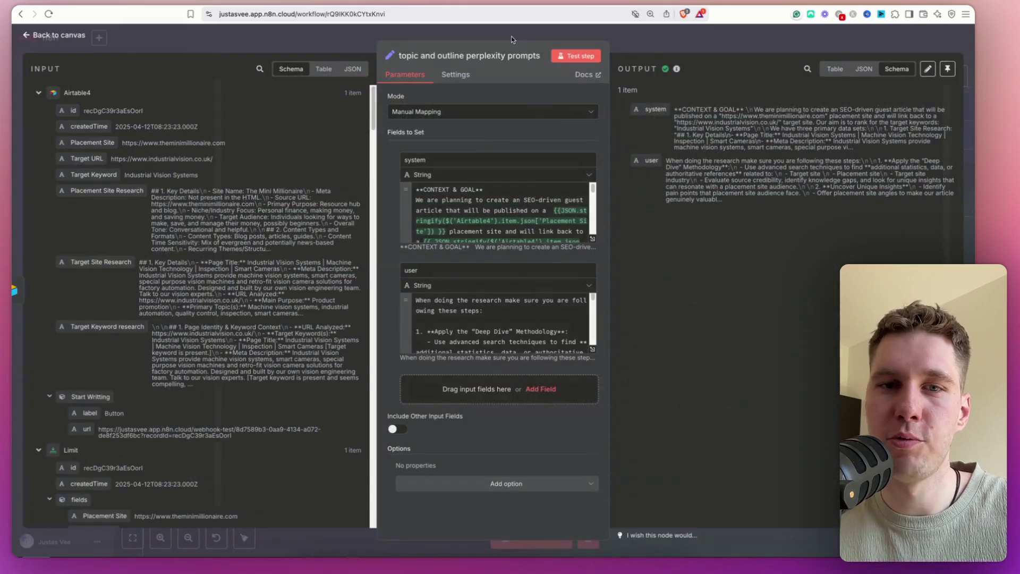
Review the full user prompt with the research steps in the expression editor, and return to the canvas
left_click(593, 349)
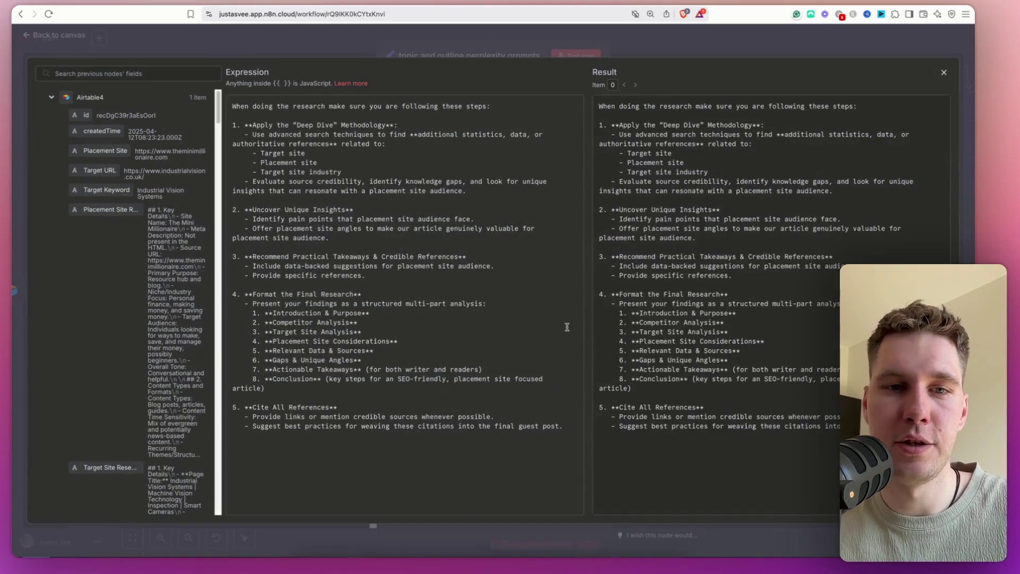
key("Escape")
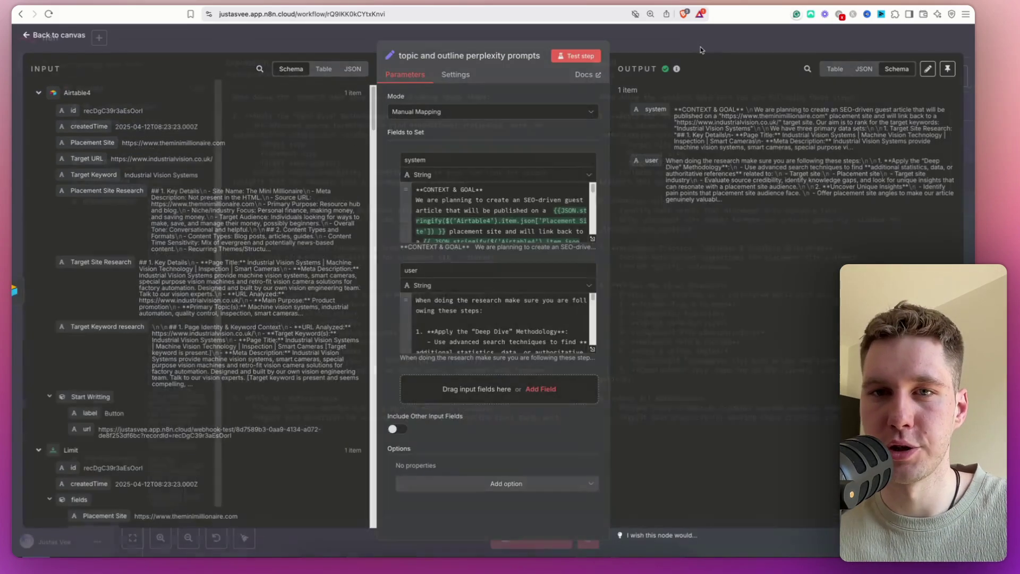
key("Escape")
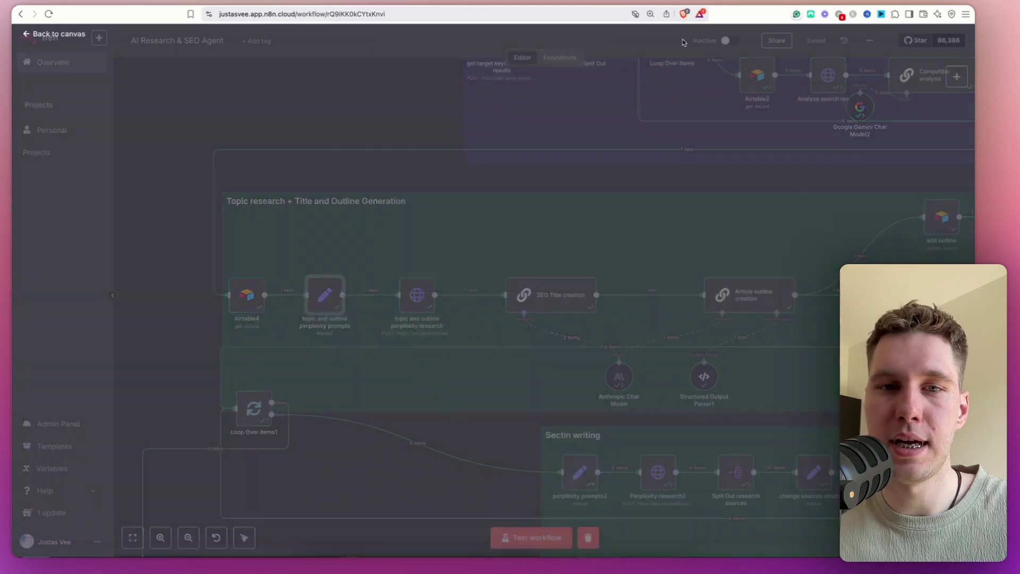
Open the topic and outline perplexity research node and review its Perplexity API URL, authentication and body settings
left_click(418, 302)
double_click(418, 302)
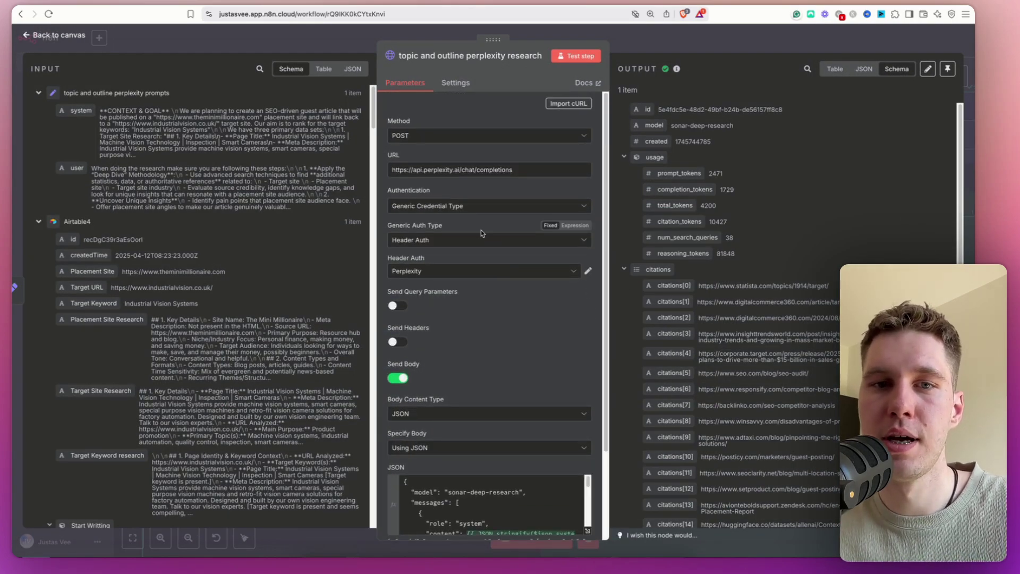
left_click_drag(411, 170, 530, 167)
left_click(476, 109)
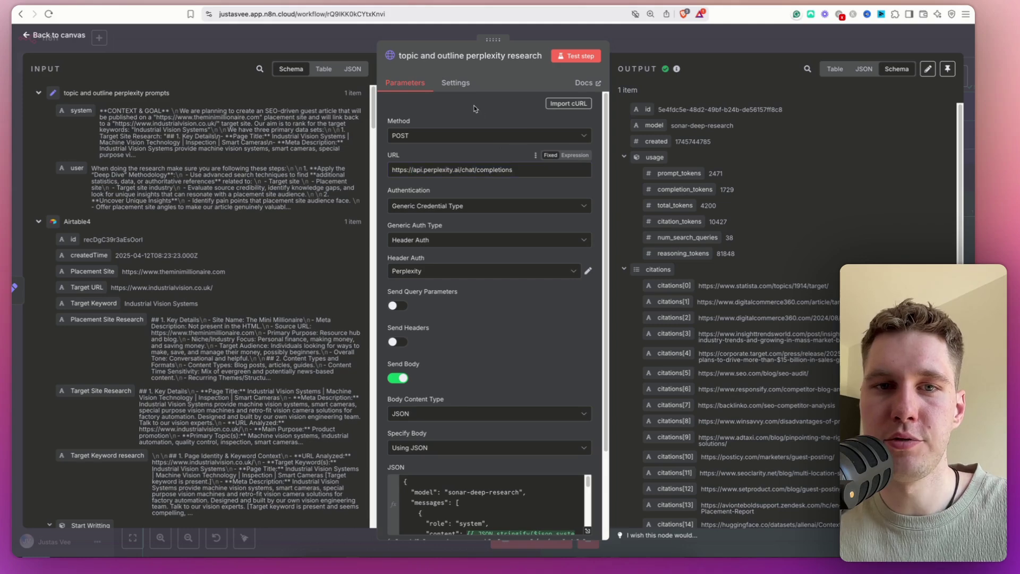
scroll(477, 272, "down", 2)
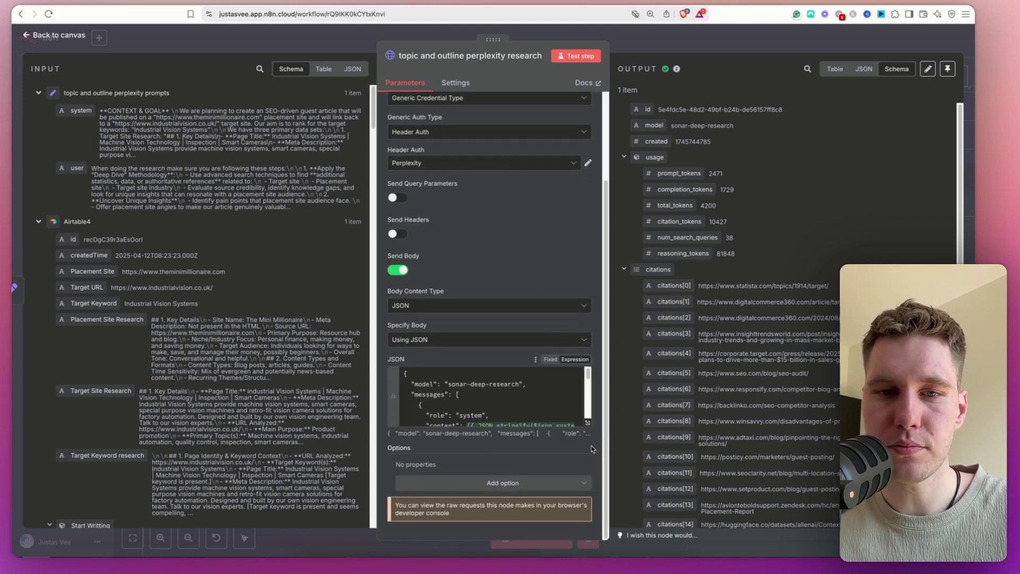
Open the request's JSON body in the expression editor and examine the sonar-deep-research model line
left_click(587, 423)
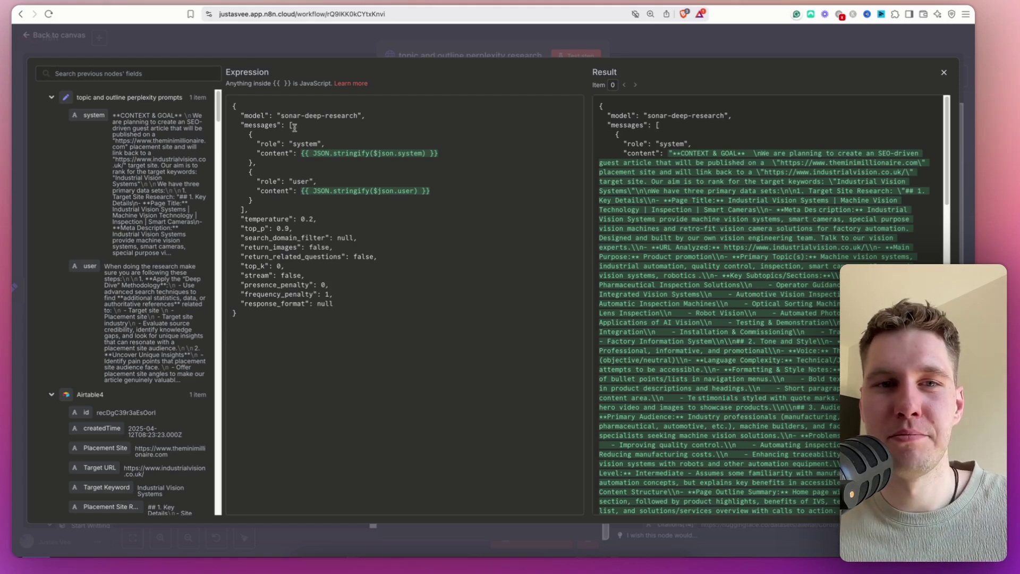
mouse_move(284, 115)
left_mouse_down()
mouse_move(364, 115)
mouse_move(279, 117)
left_mouse_up()
left_click(394, 113)
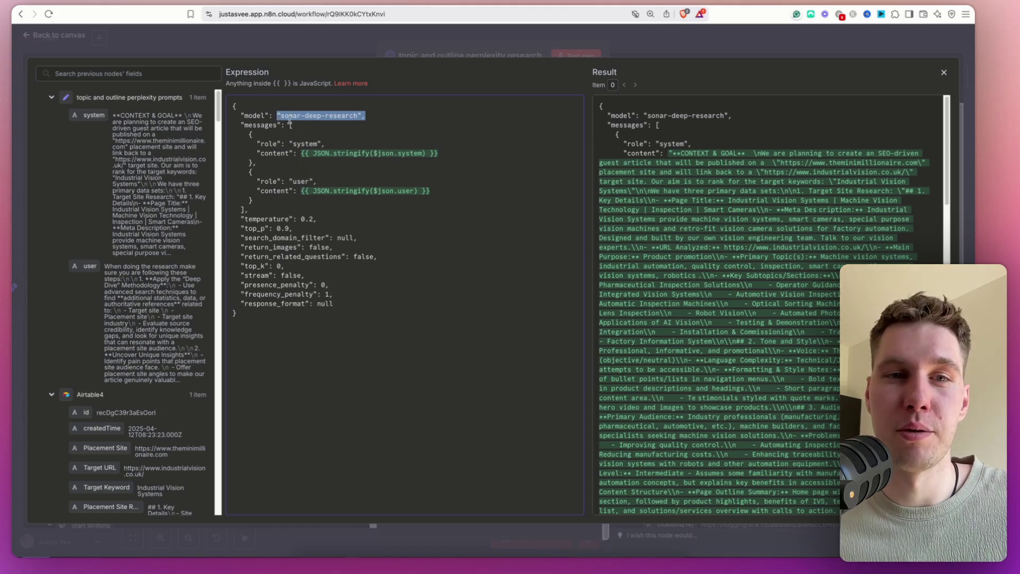
left_click(290, 116)
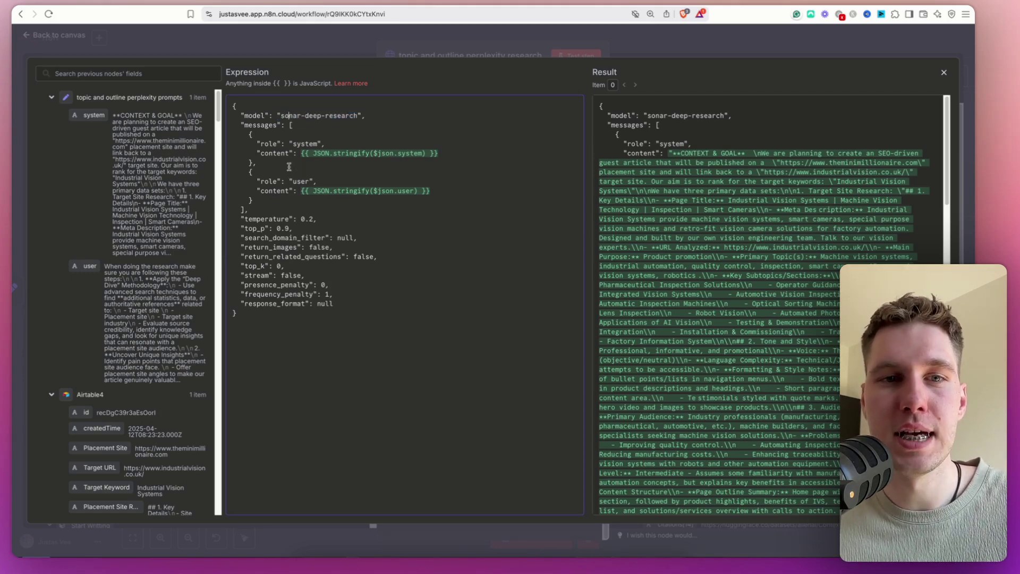
Examine how JSON.stringify inserts the system and user prompts into the message content of the JSON body
left_click(325, 155)
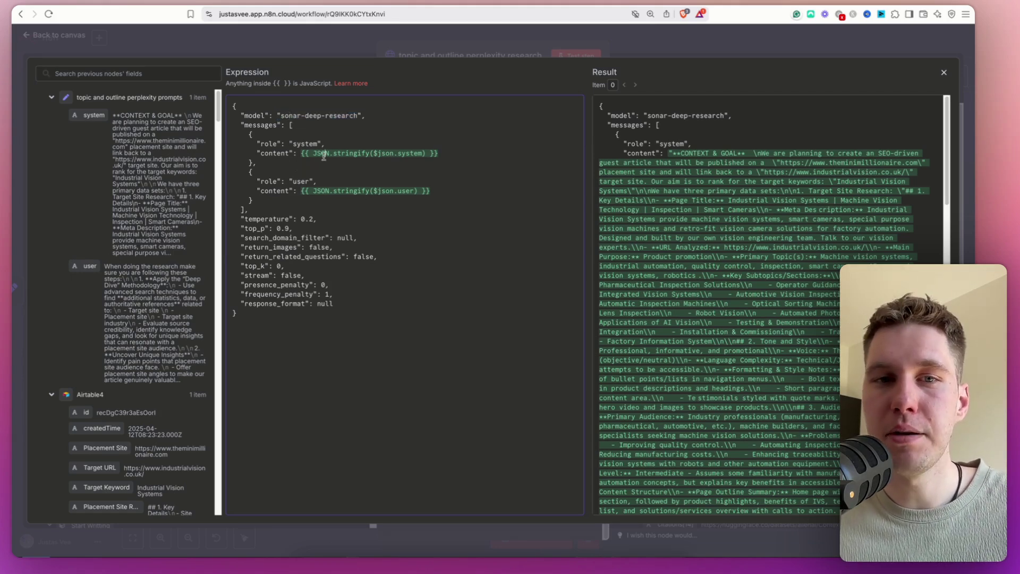
left_click(51, 97)
left_click(51, 98)
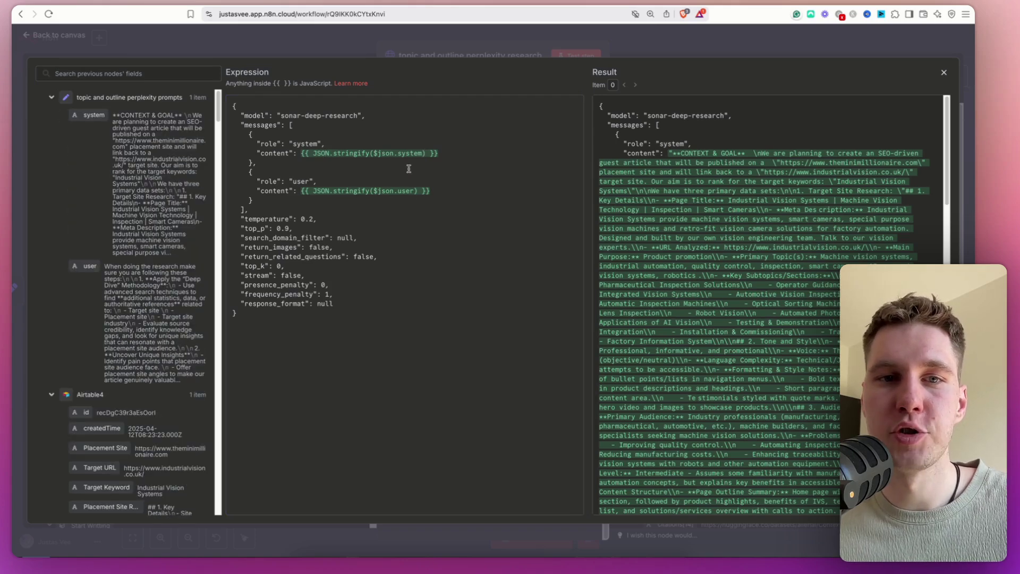
left_click_drag(374, 154, 422, 155)
left_click(357, 164)
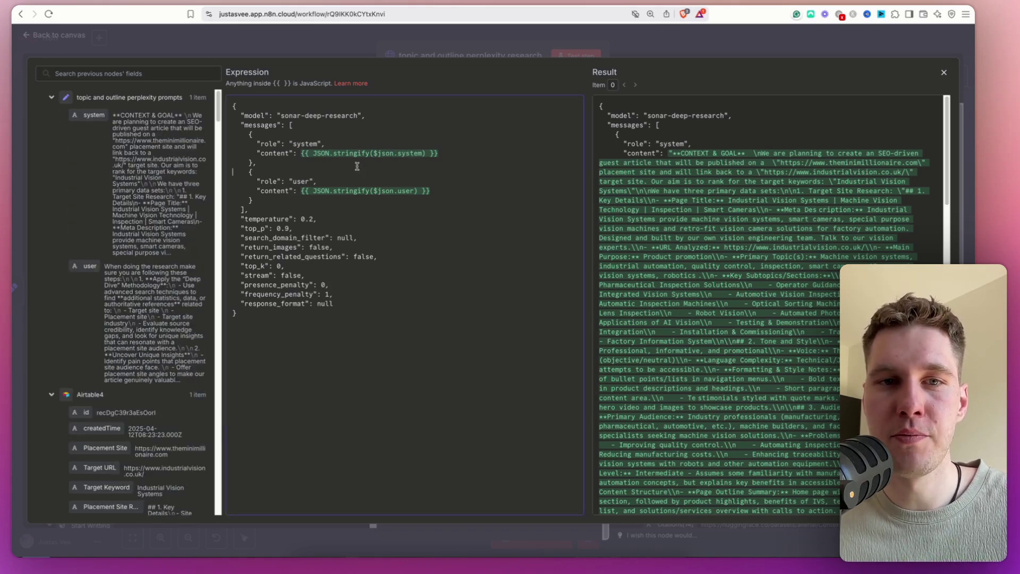
left_click_drag(313, 154, 369, 153)
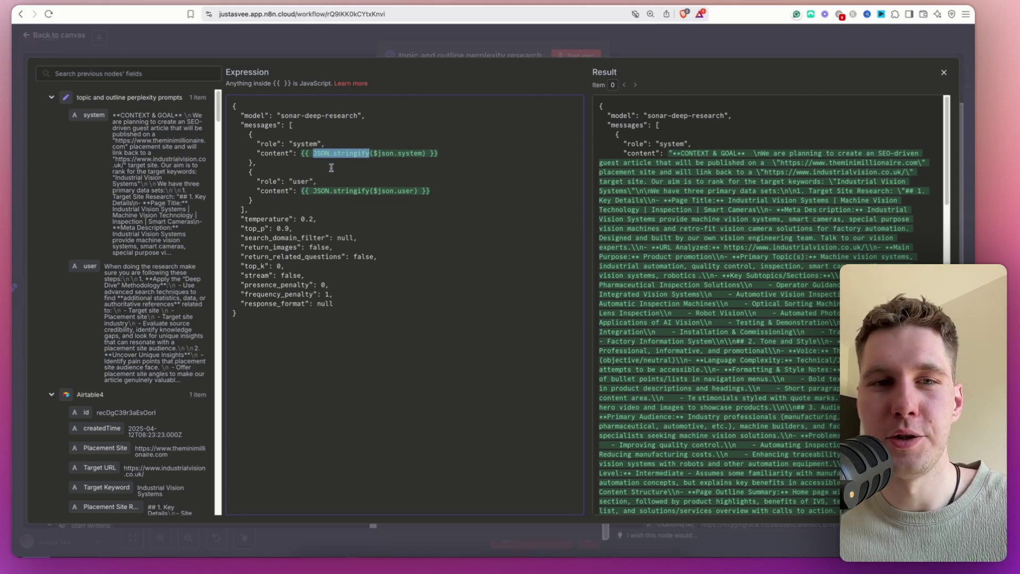
left_click(320, 182)
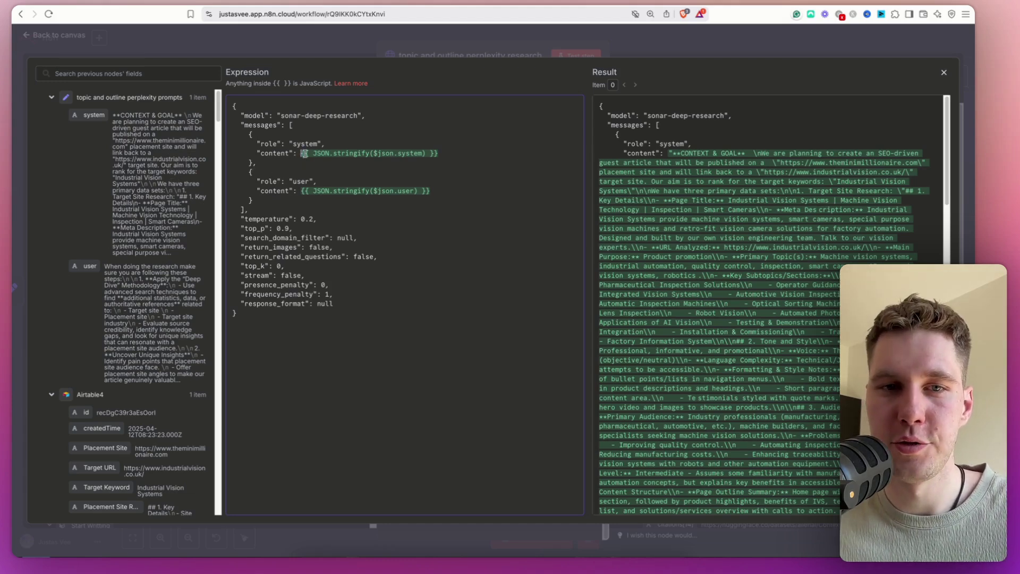
left_click_drag(301, 153, 370, 154)
left_click(441, 159)
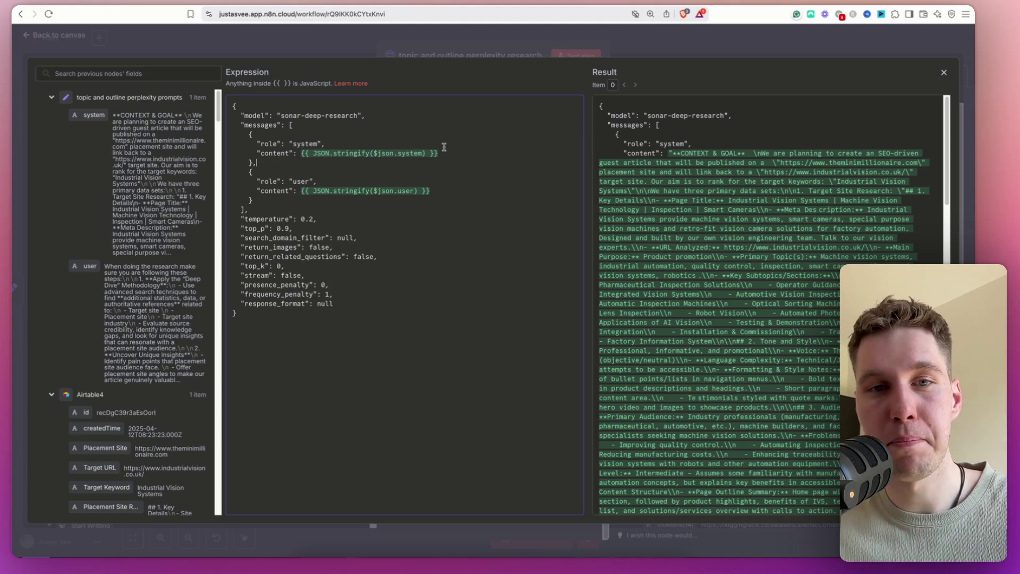
Select the whole JSON body, read through its resolved result, and return to the canvas
left_click_drag(240, 314, 185, 113)
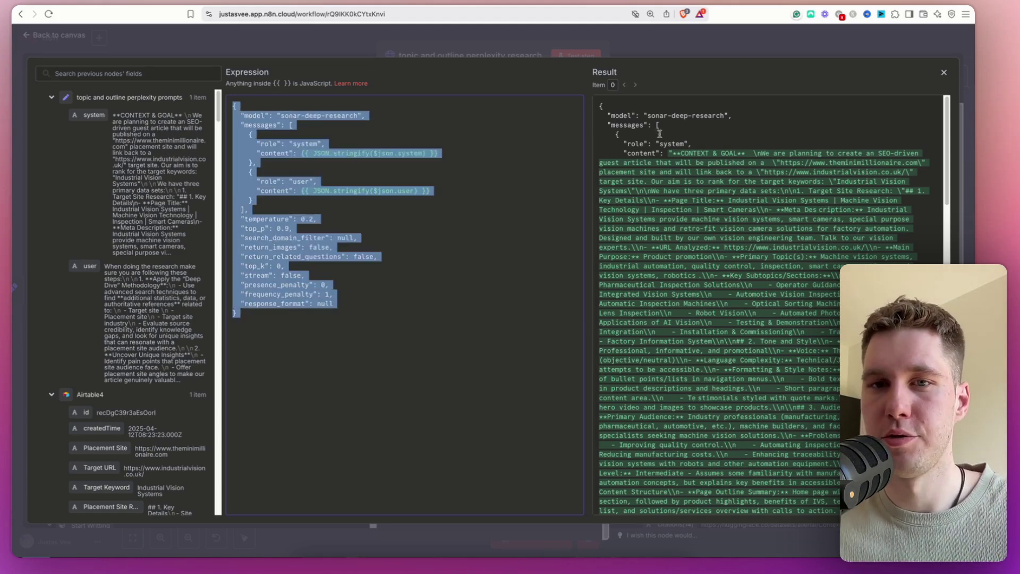
scroll(656, 151, "down", 2)
scroll(655, 151, "down", 15)
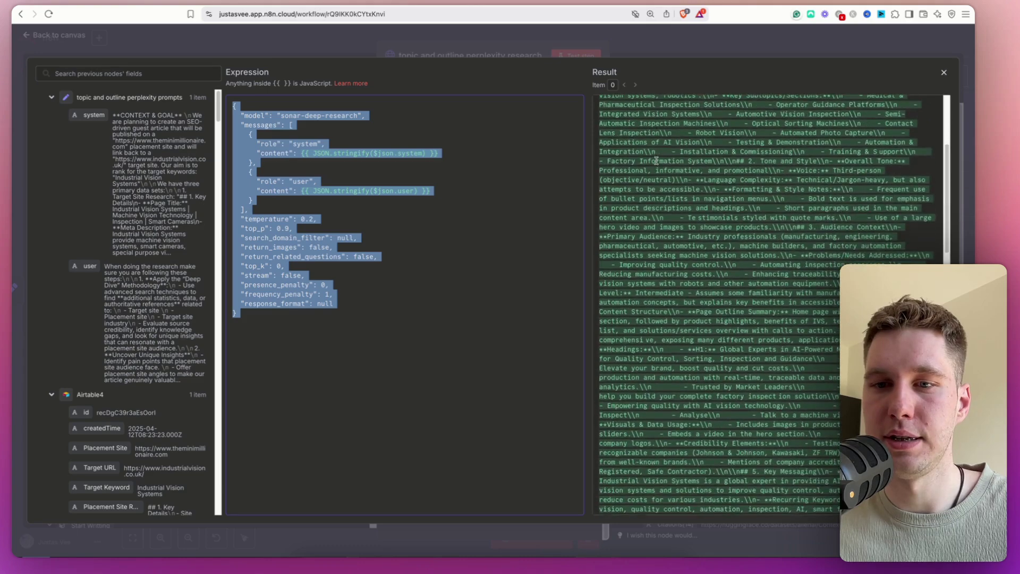
scroll(656, 166, "down", 4)
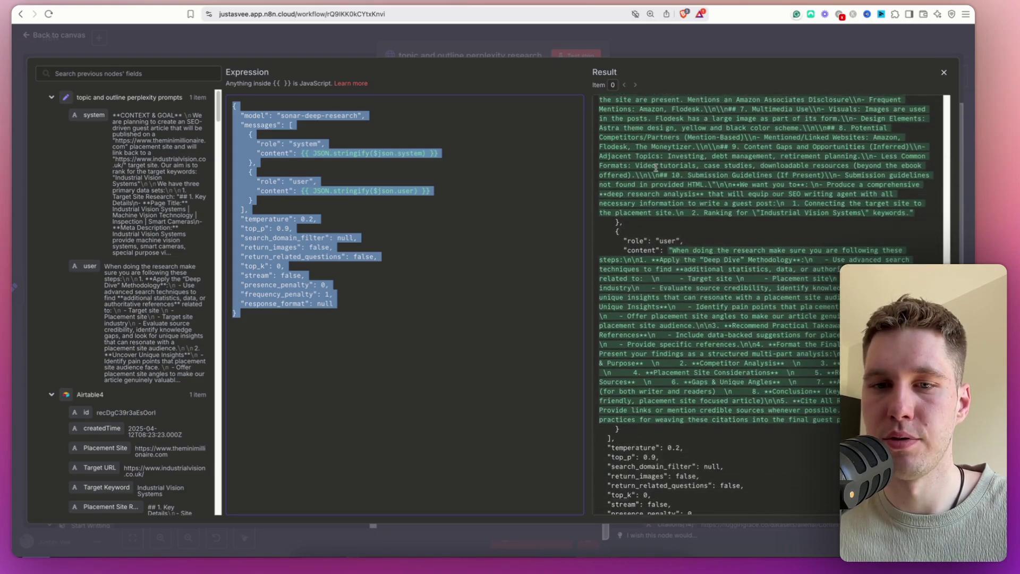
scroll(657, 175, "up", 20)
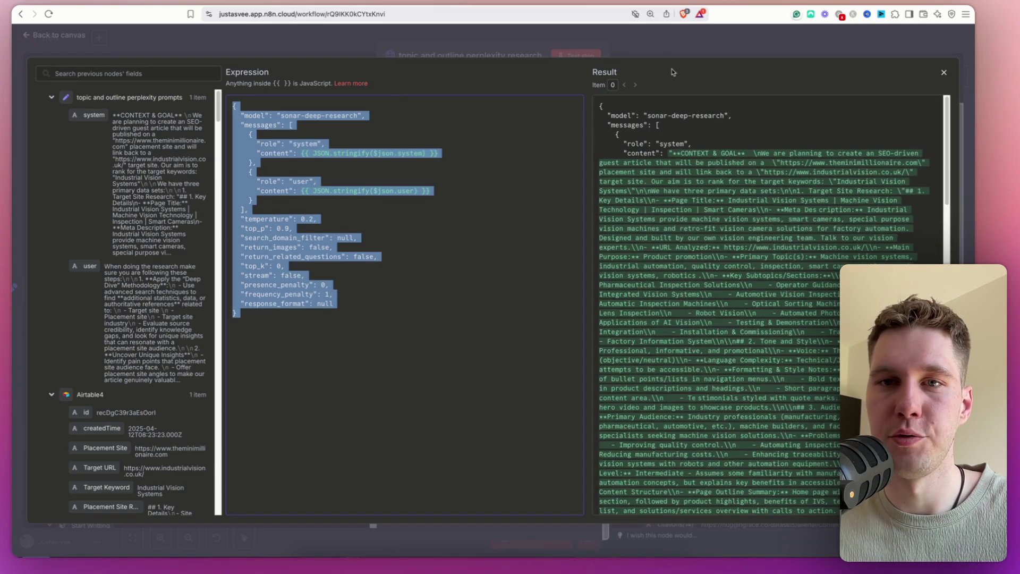
left_click(680, 40)
left_click(680, 41)
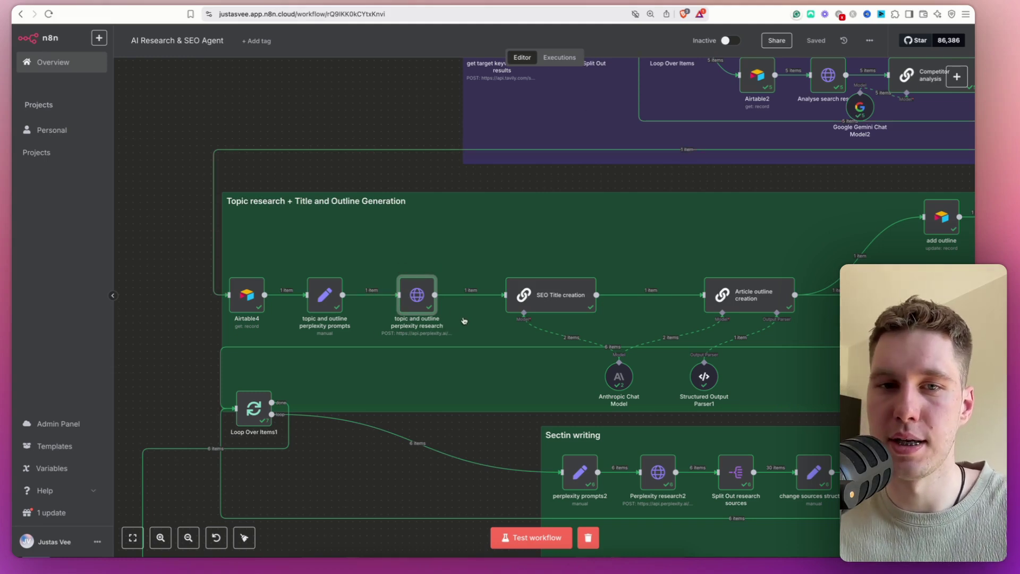
Open the SEO Title creation node and review its full user prompt, highlighting the Placement Site reference, and close the expression editor
left_click(188, 537)
left_click(189, 537)
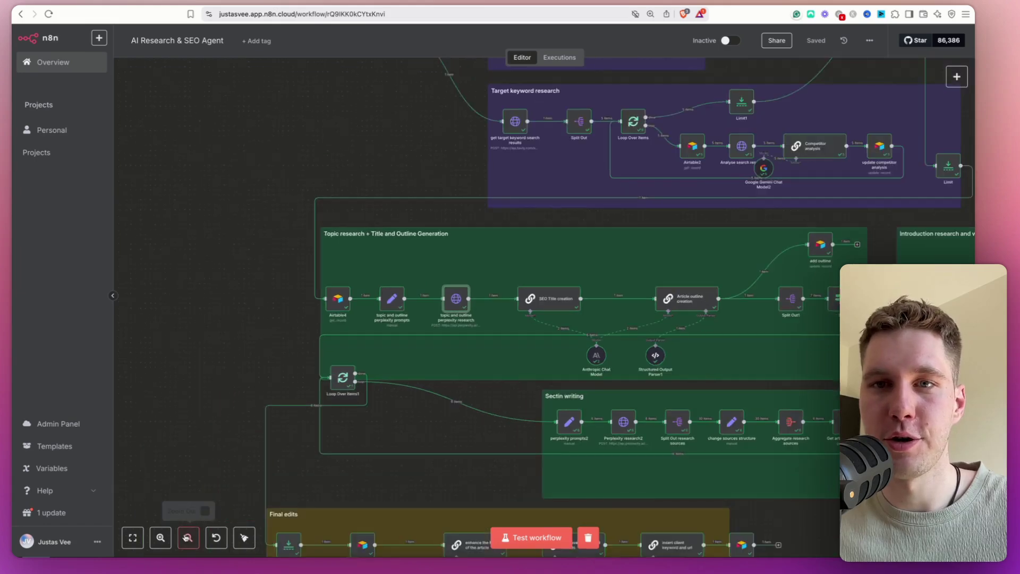
left_click(188, 537)
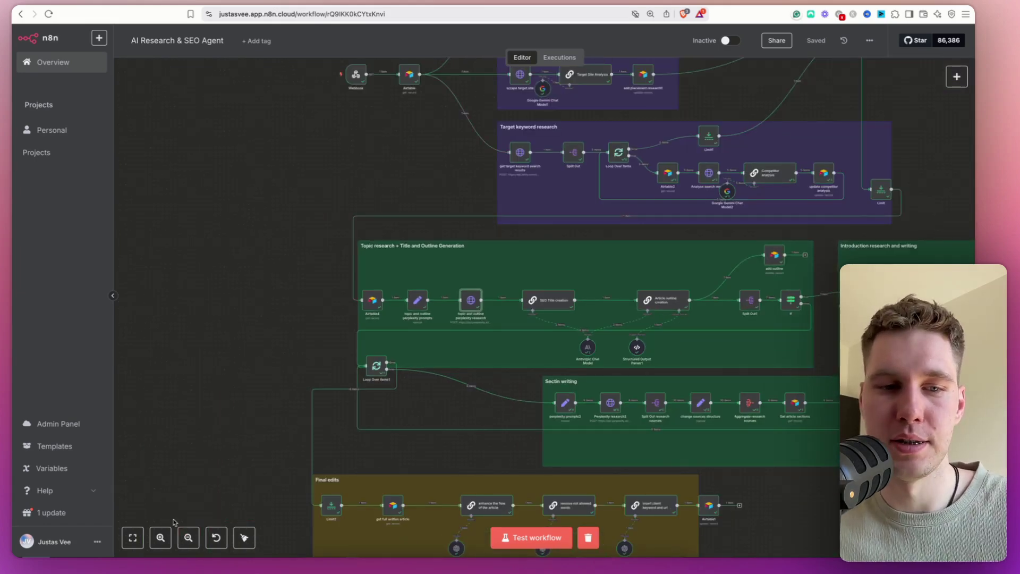
left_click(161, 537)
left_click(160, 538)
left_click(161, 537)
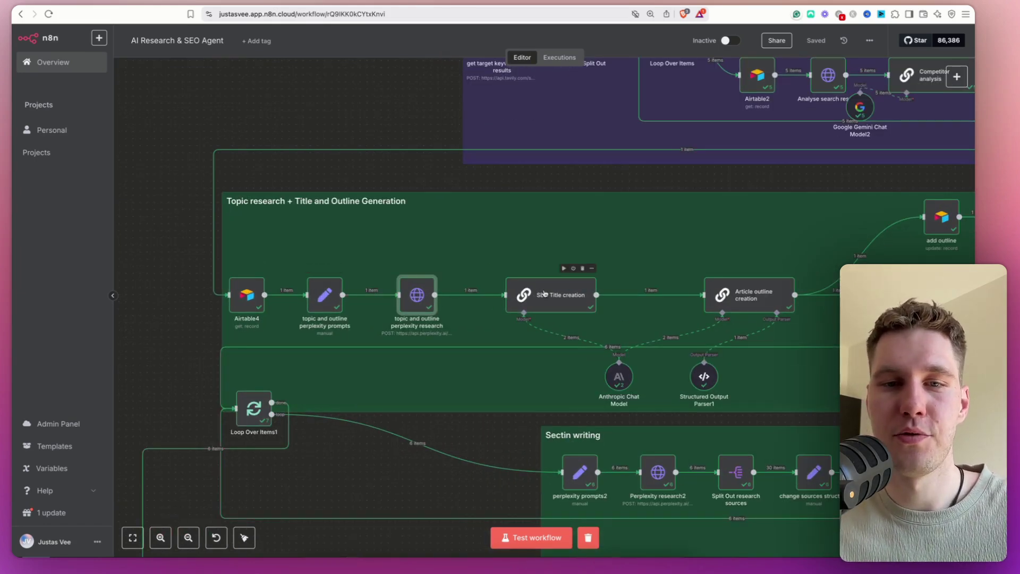
double_click(545, 293)
left_click(598, 213)
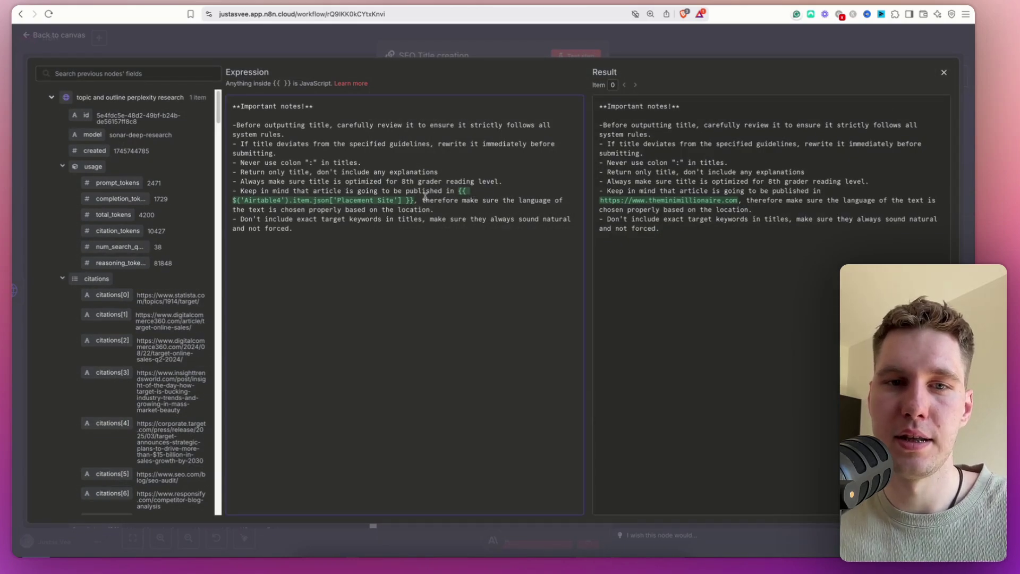
left_click_drag(421, 198, 182, 203)
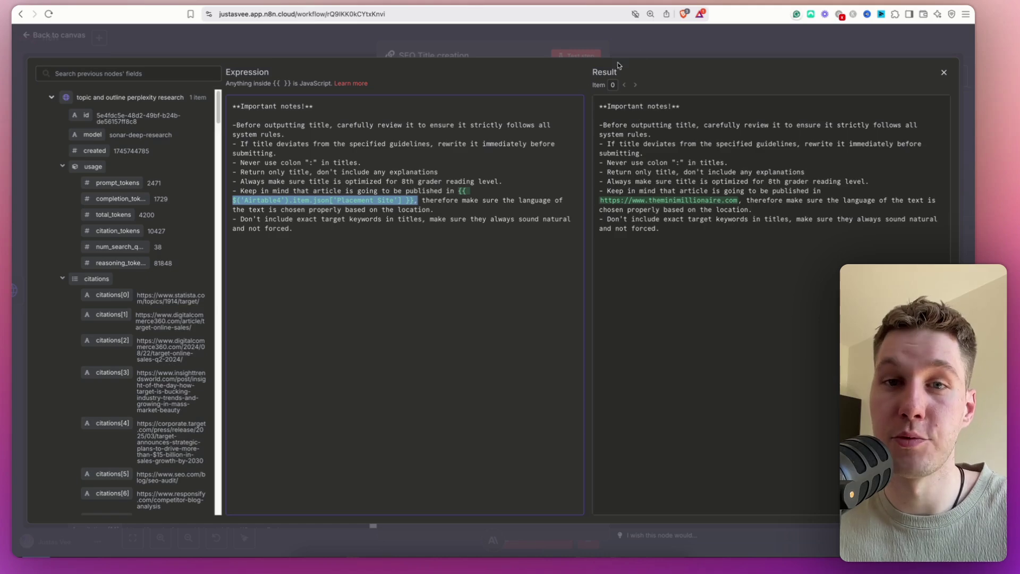
left_click(659, 46)
Open the full system message of the SEO Title creation node and go through its keyword, site analysis, competitor and research context variables
left_click(595, 398)
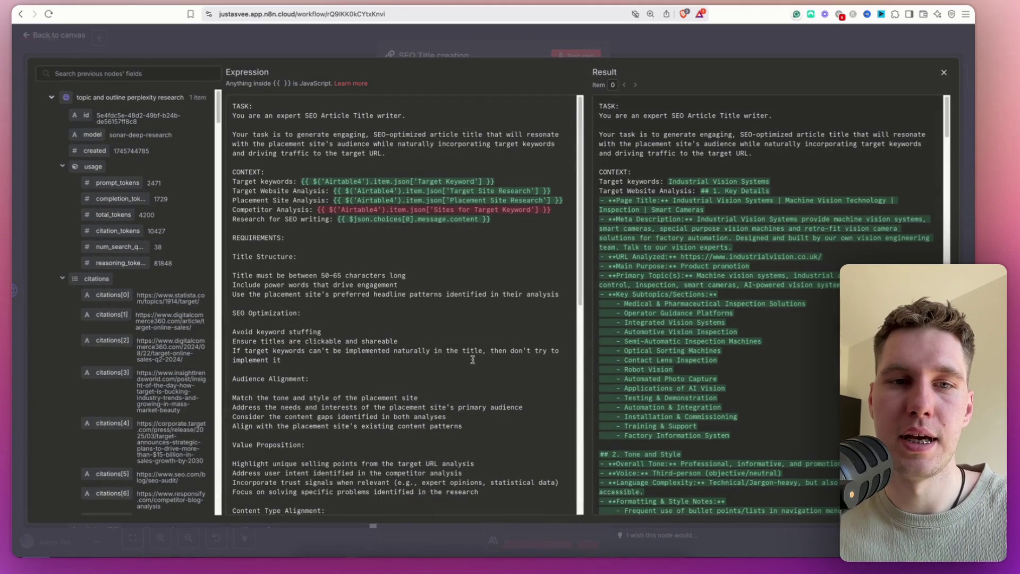
left_click_drag(296, 181, 389, 183)
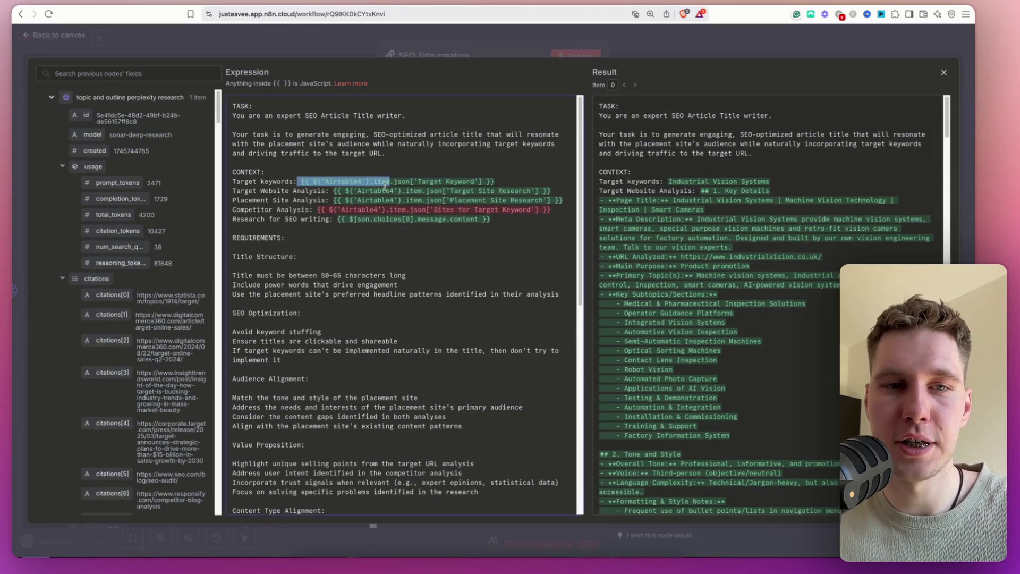
left_click_drag(260, 191, 434, 190)
left_click(320, 201)
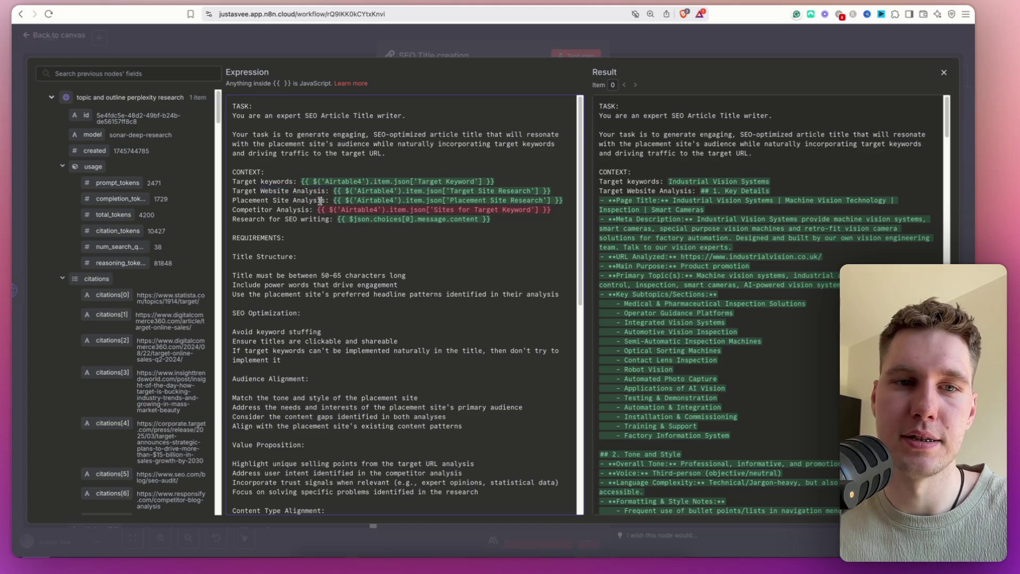
left_click_drag(265, 200, 457, 197)
left_click(486, 195)
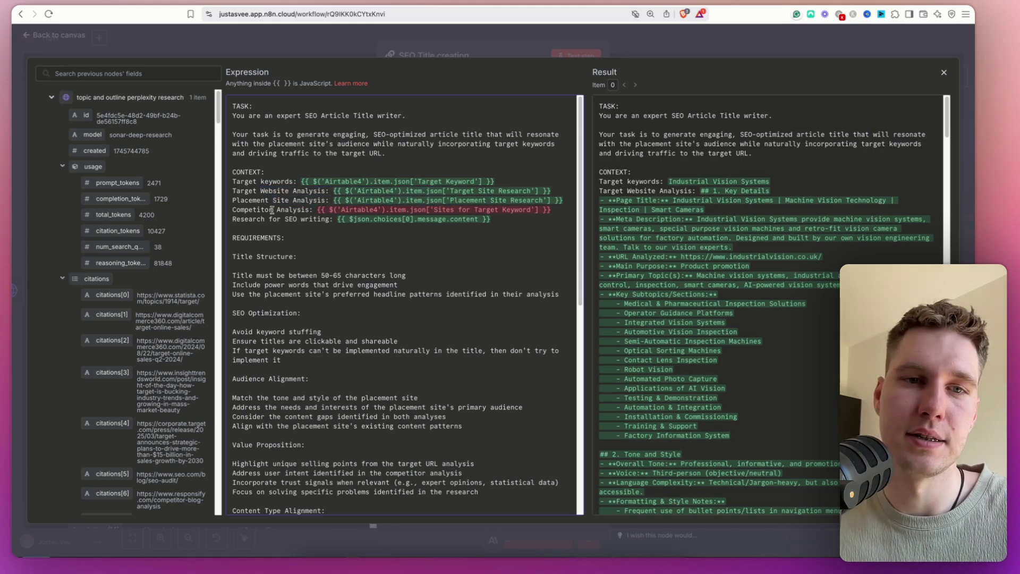
left_click_drag(271, 210, 399, 211)
left_click(398, 243)
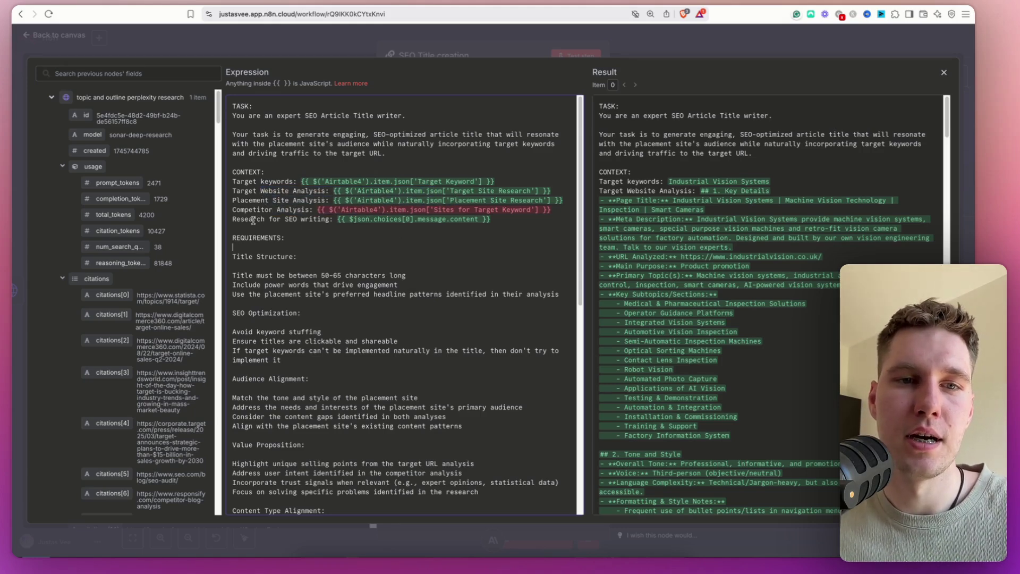
left_click_drag(253, 219, 380, 222)
left_click(498, 222)
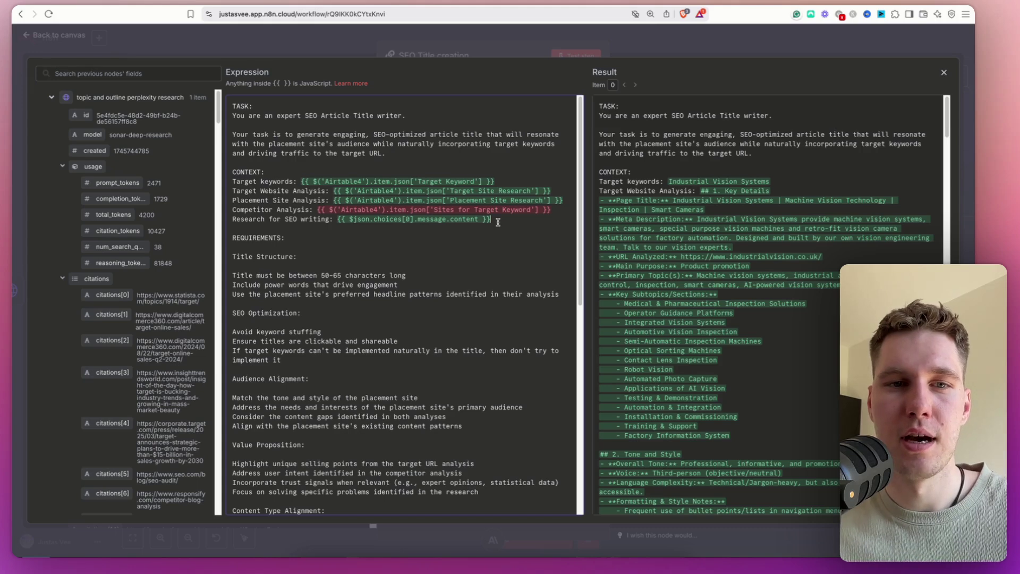
Check the Competitor Analysis reference to Sites for Target Keyword against the columns in the Airtable SEO Agent table, and return to n8n
left_click_drag(277, 211, 547, 211)
left_click(548, 211)
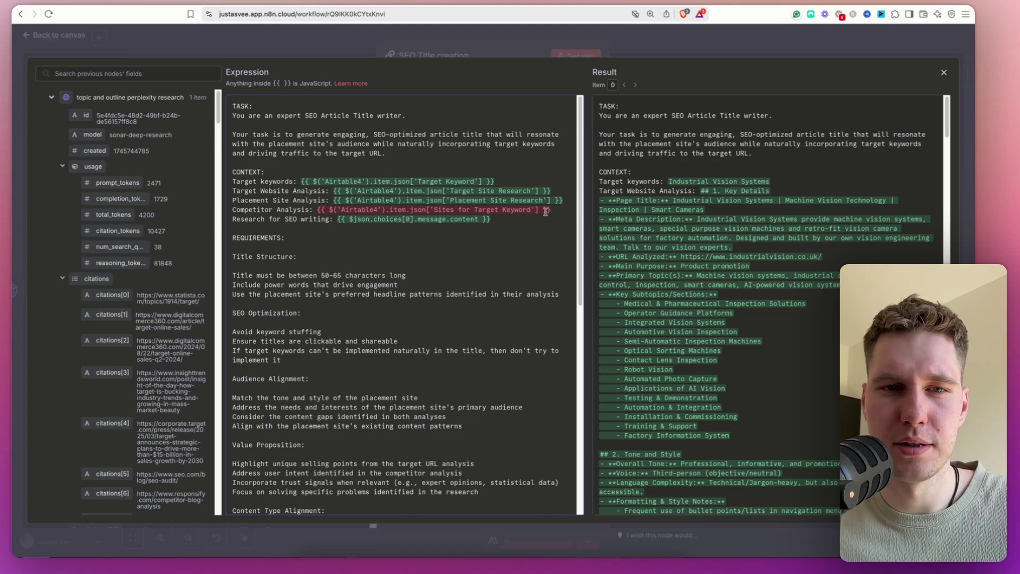
left_click(356, 219)
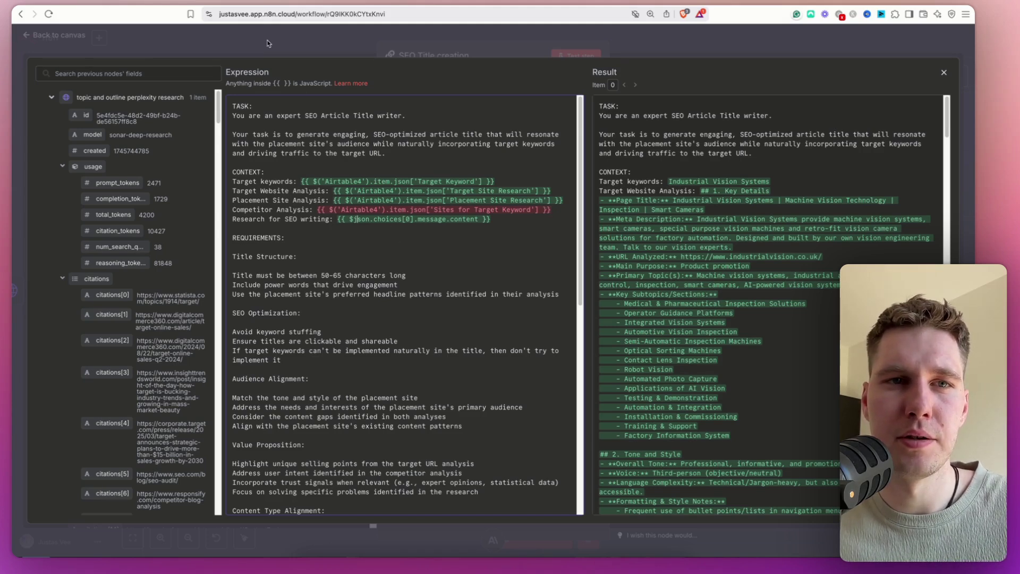
left_click(217, 5)
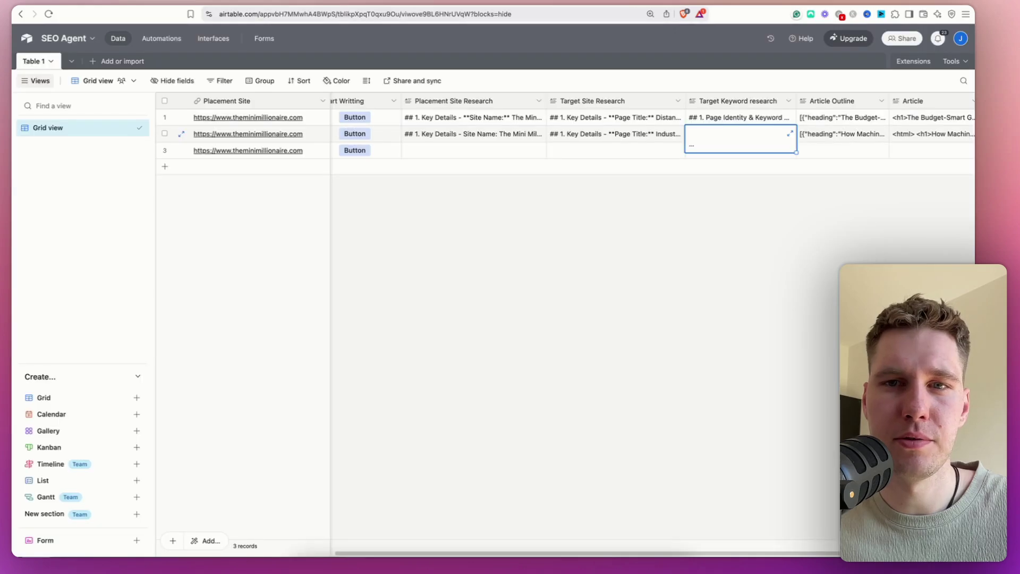
left_click(731, 180)
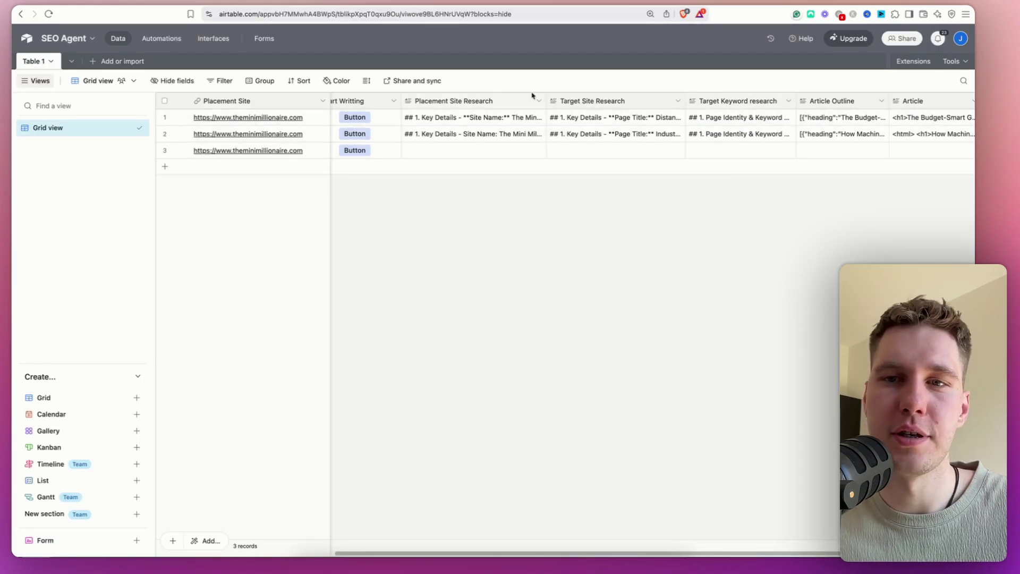
left_click(234, 5)
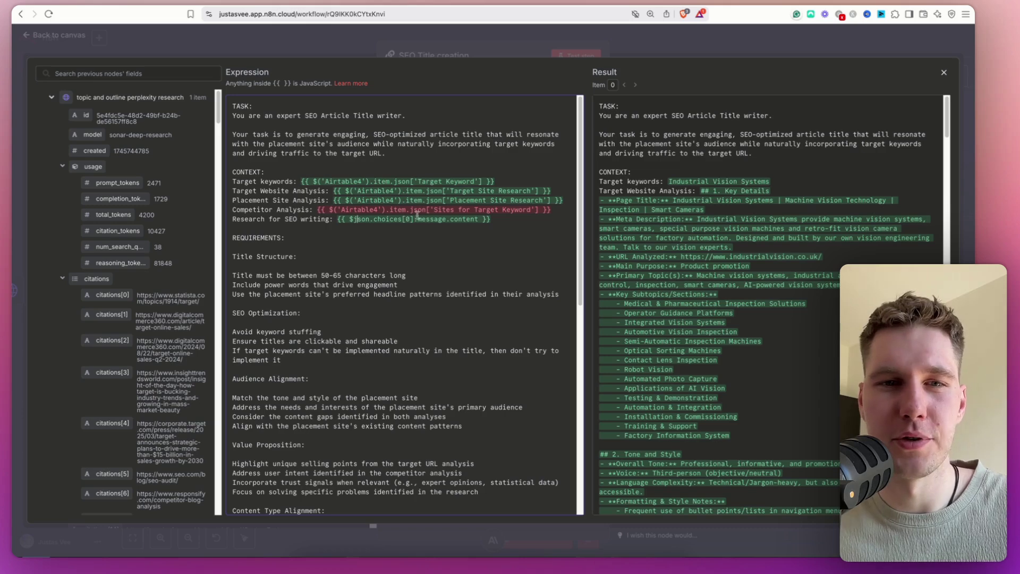
Look over the Competitor Analysis and Research for SEO writing lines again and close the system message's expression editor
left_click_drag(490, 219, 316, 208)
left_click(316, 208)
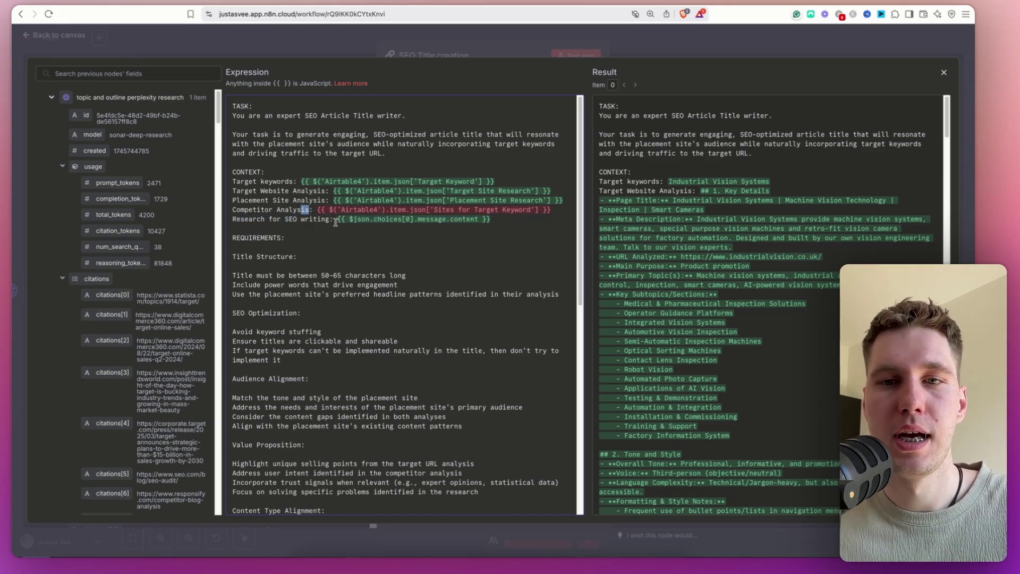
key("Escape")
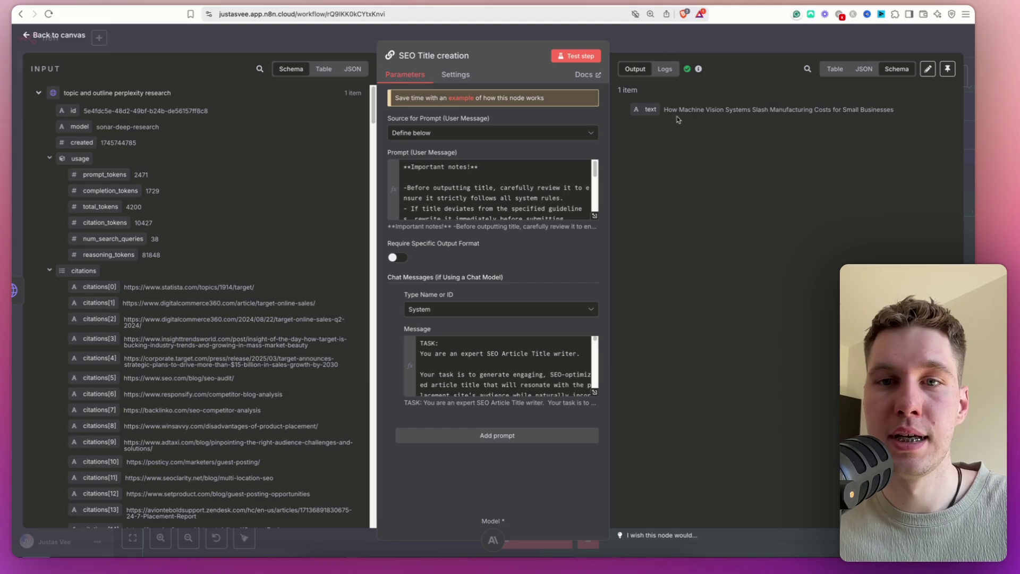
Highlight the generated article title in the SEO Title creation node's output and close the node
left_click_drag(664, 109, 897, 115)
left_click(841, 120)
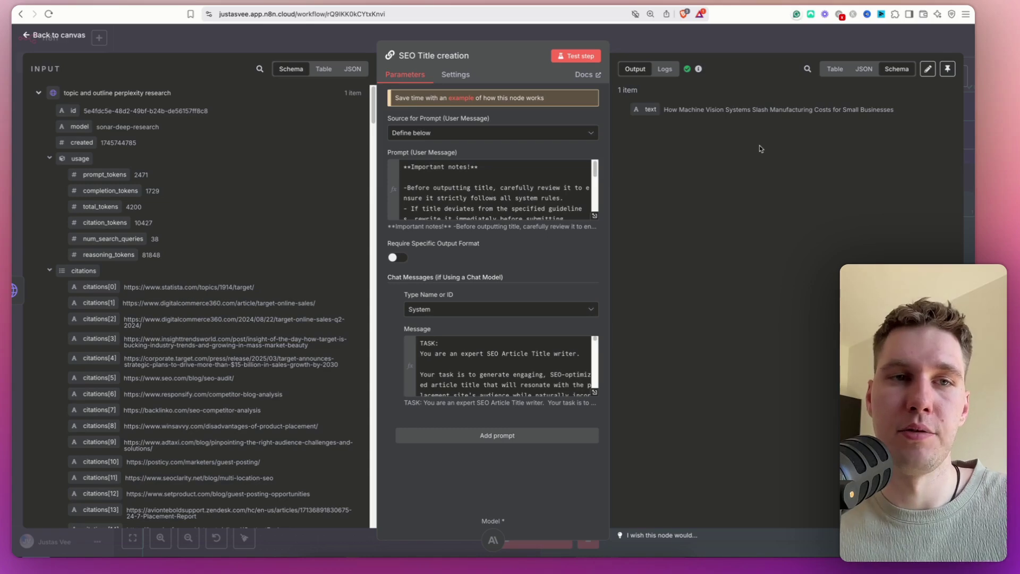
left_click(727, 40)
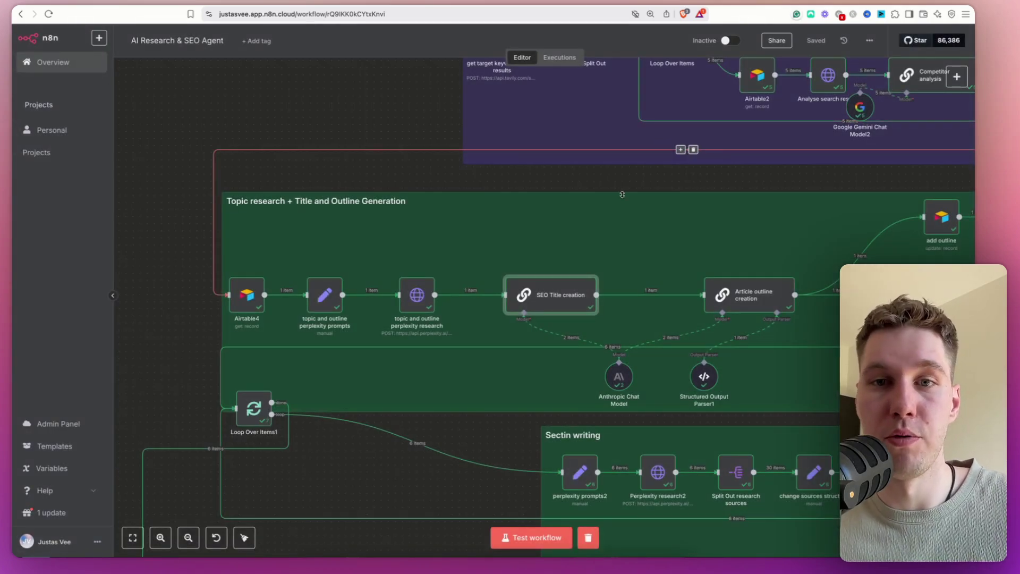
Open the Article outline creation node, review its full user prompt of important notes and forbidden heading formats, and close the expression editor
scroll(641, 173, "right", 5)
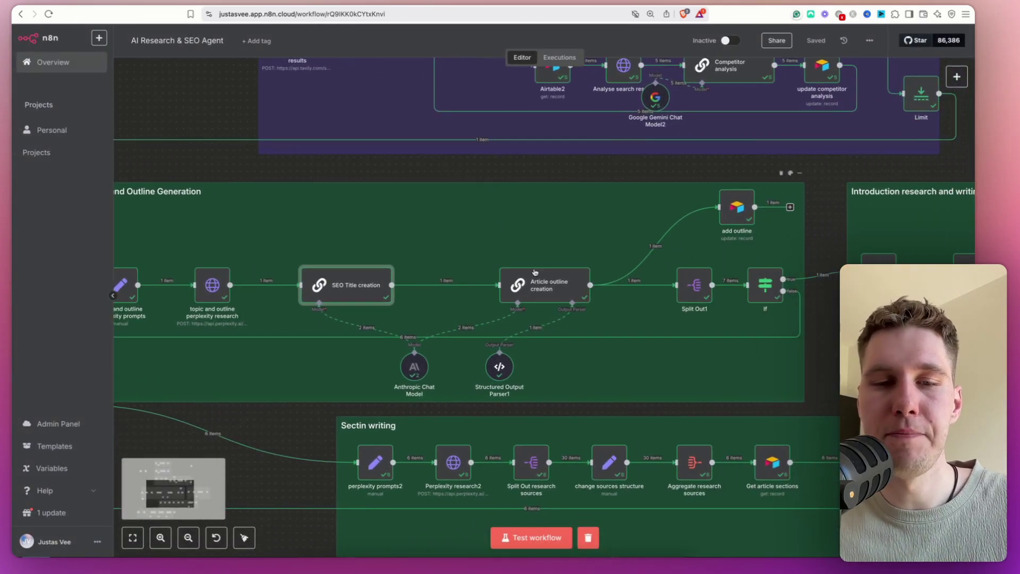
double_click(534, 272)
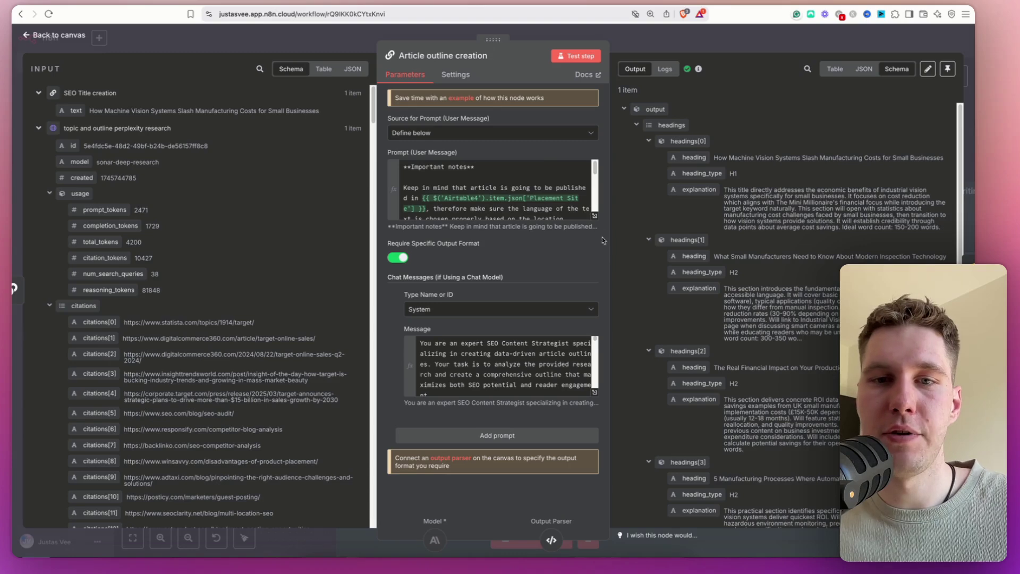
left_click(594, 216)
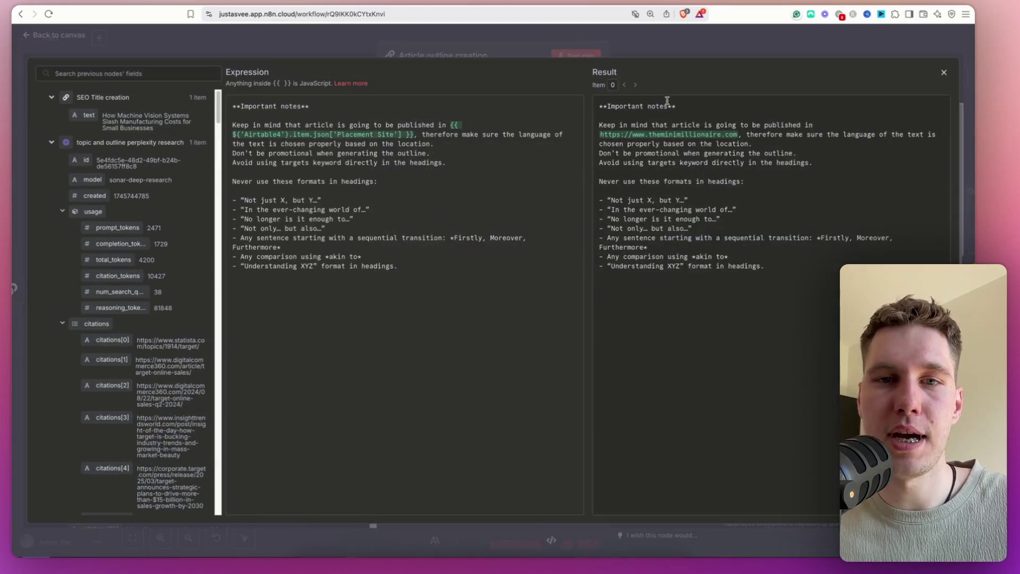
left_click_drag(398, 266, 209, 97)
left_click(556, 53)
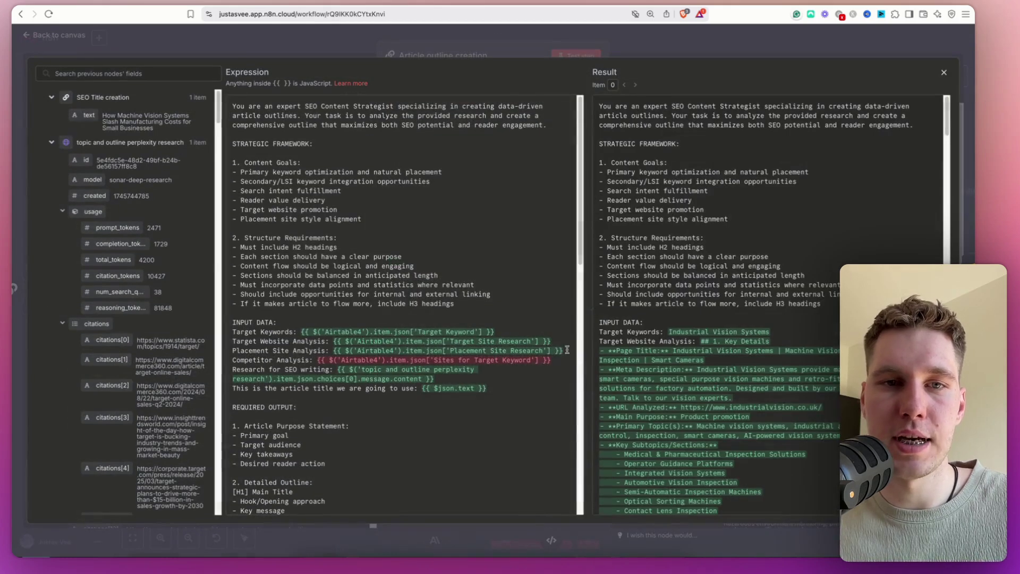
Open the Article outline creation node's full system message, highlight its INPUT DATA block of variables, and return to the canvas
left_click(595, 392)
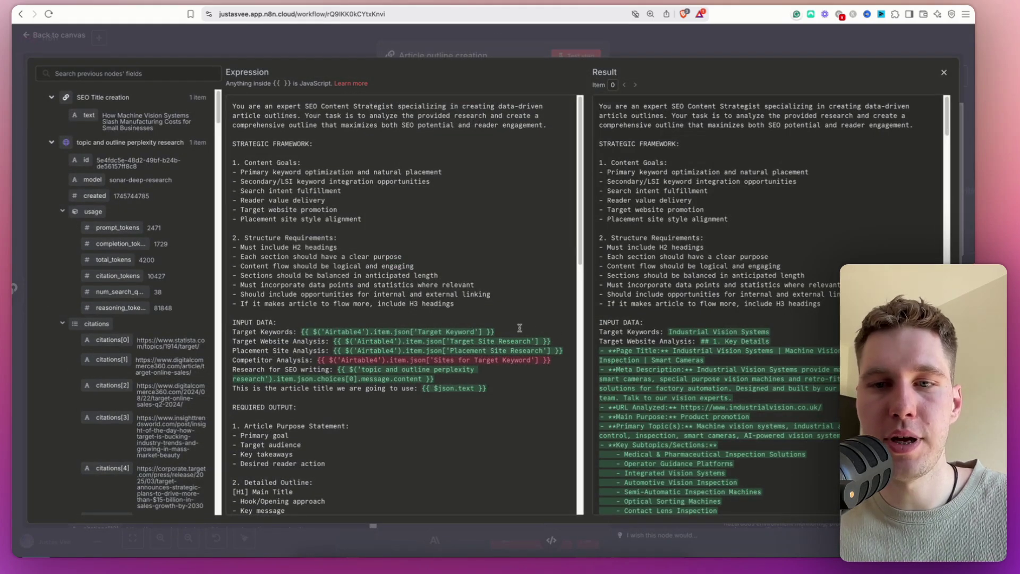
left_click_drag(487, 389, 144, 325)
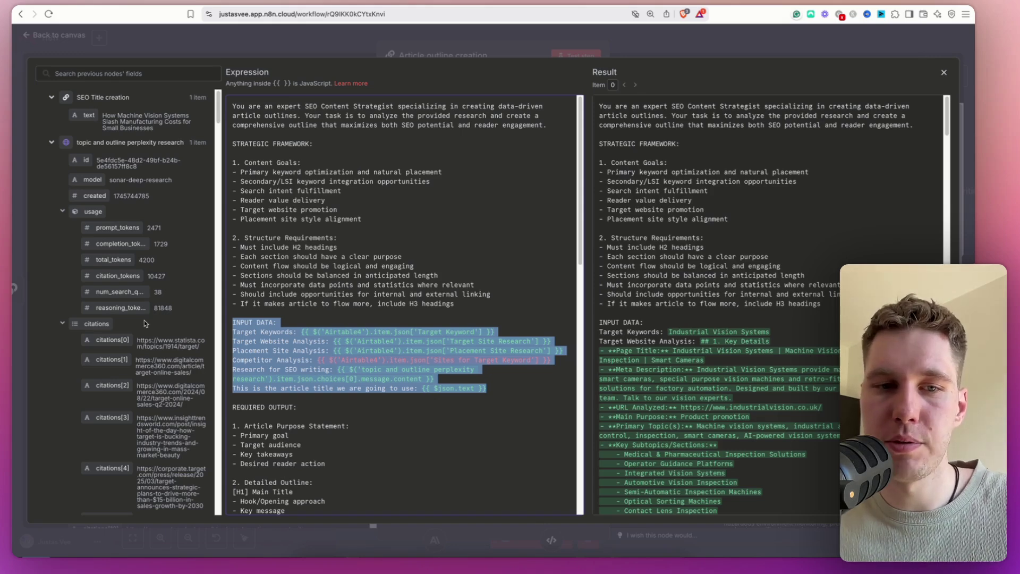
left_click(661, 42)
left_click(662, 42)
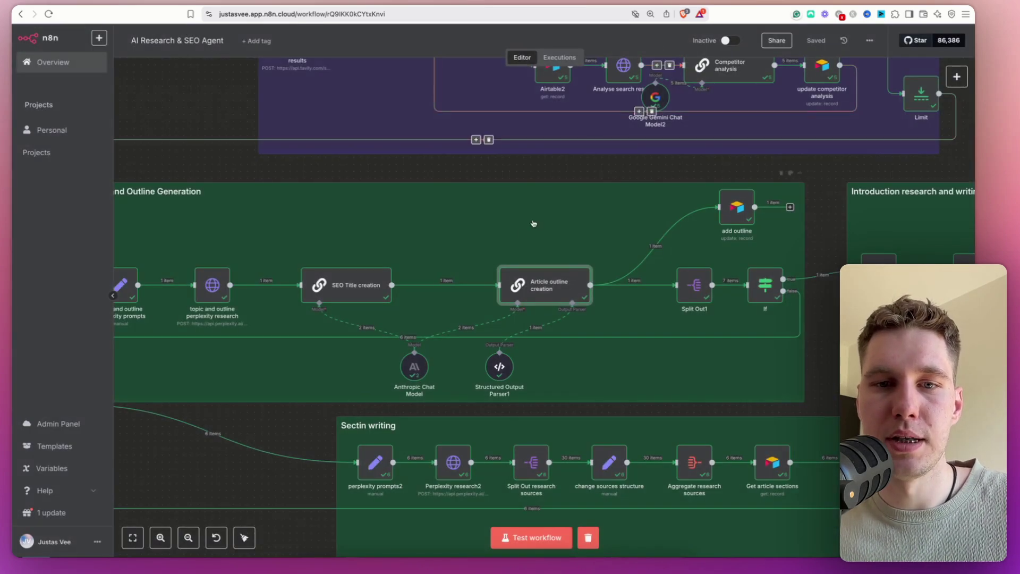
Open the Structured Output Parser1 node, review its full JSON example with the headings structure, and close the enlarged editor
left_click_drag(525, 169, 476, 120)
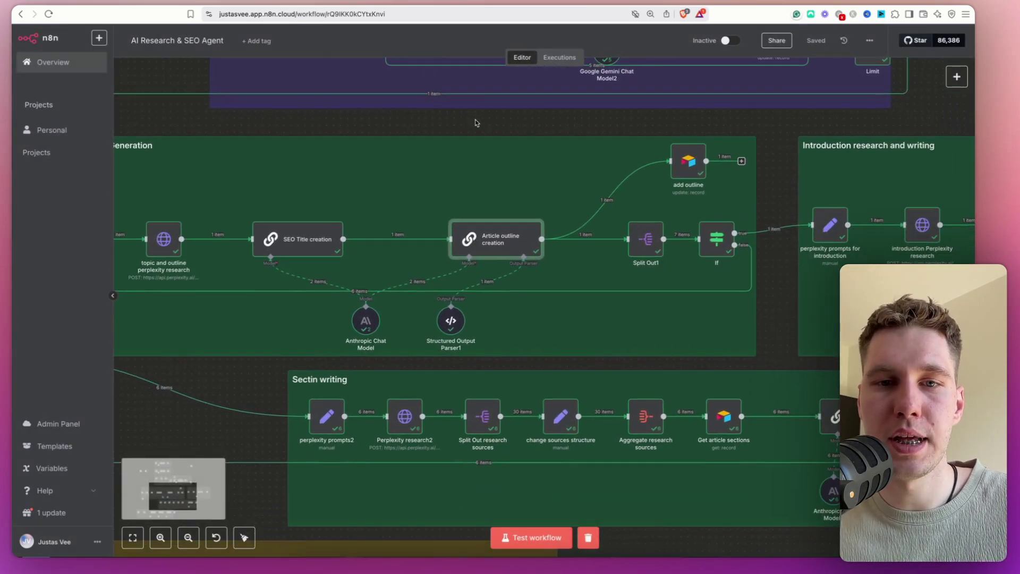
double_click(453, 326)
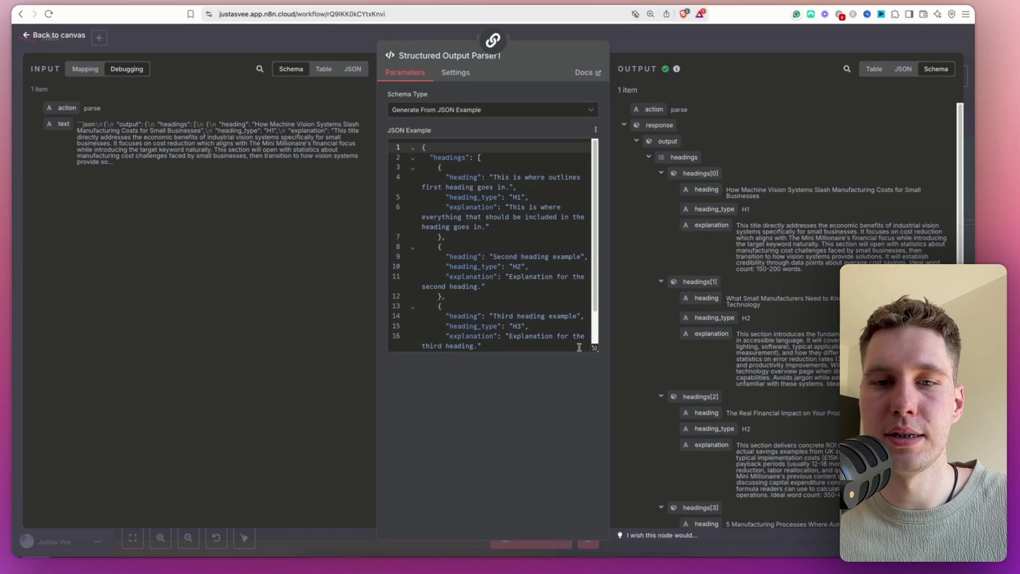
left_click(595, 349)
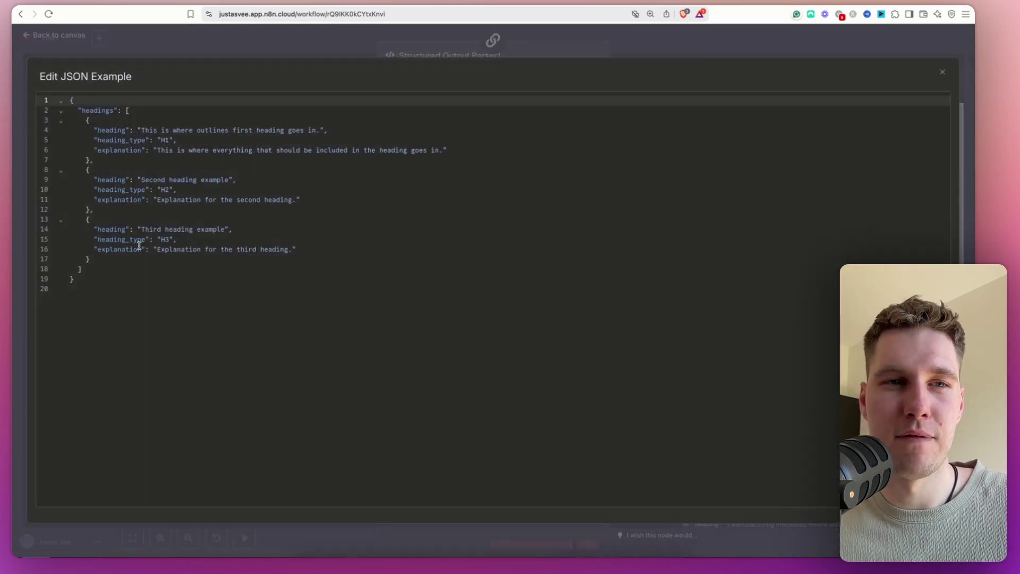
left_click_drag(76, 110, 145, 288)
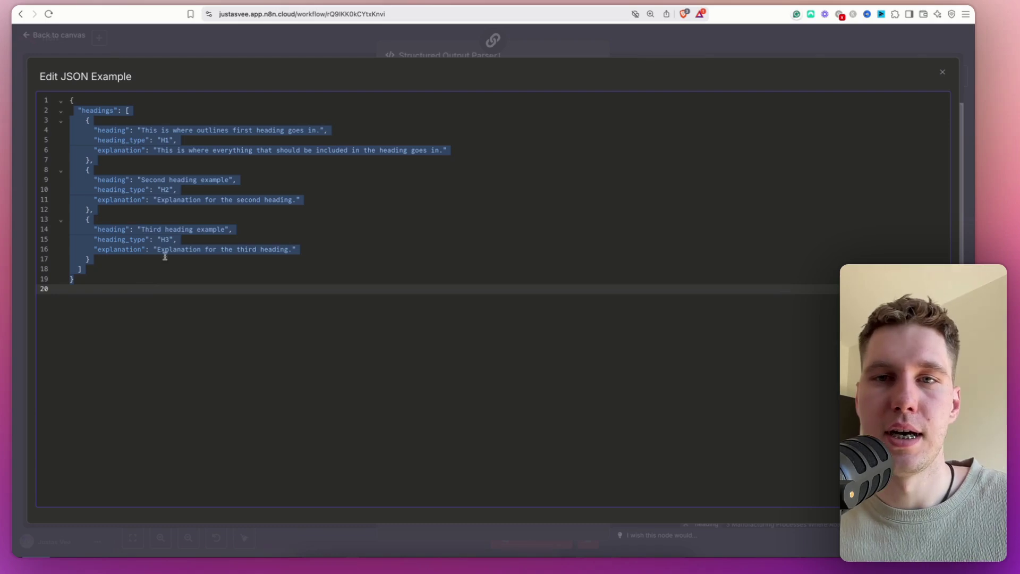
left_click(642, 40)
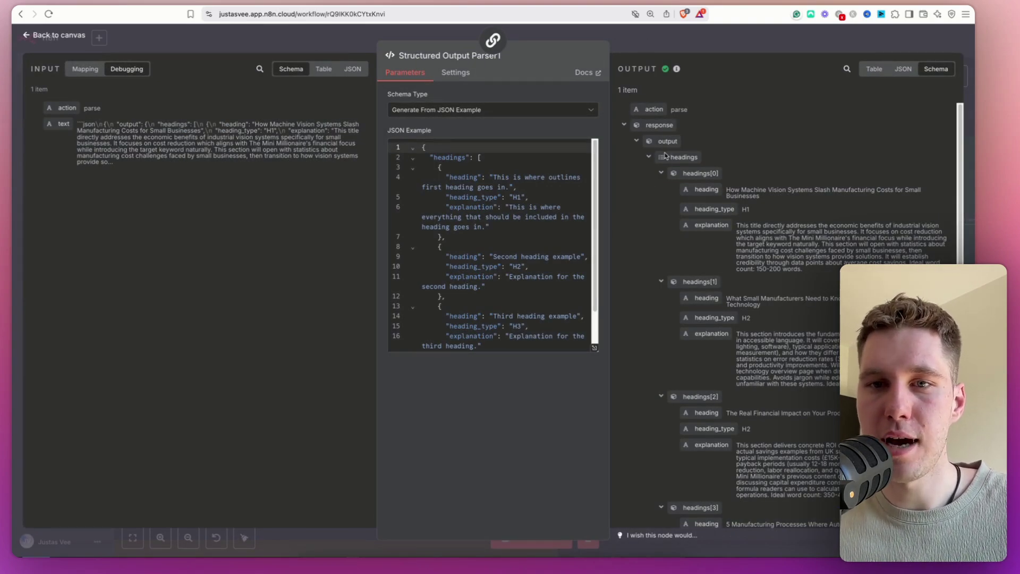
Examine the headings, heading types and explanations in the Structured Output Parser1 output, and close the node
scroll(751, 153, "down", 1)
triple_click(740, 139)
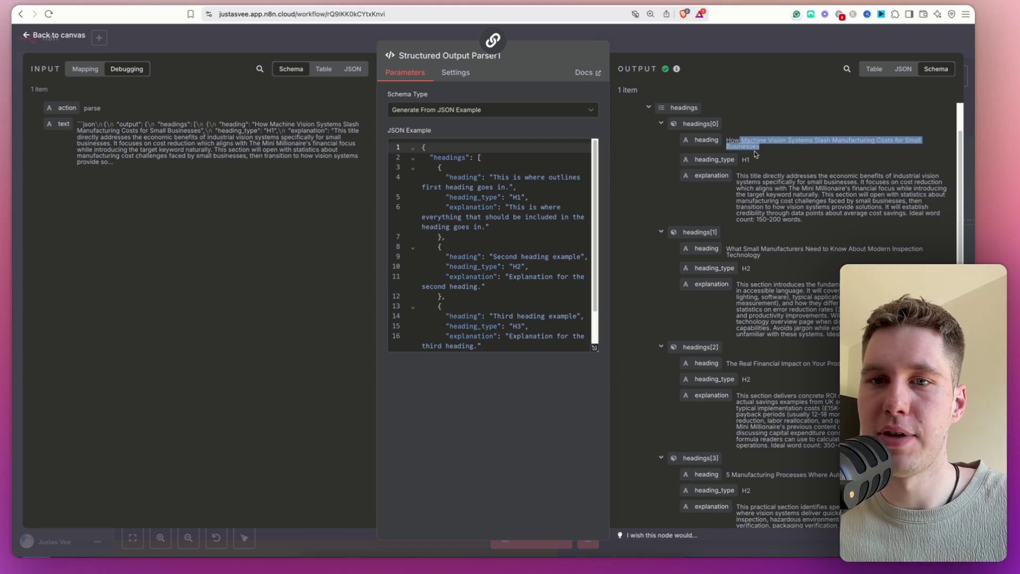
left_click_drag(747, 177, 800, 207)
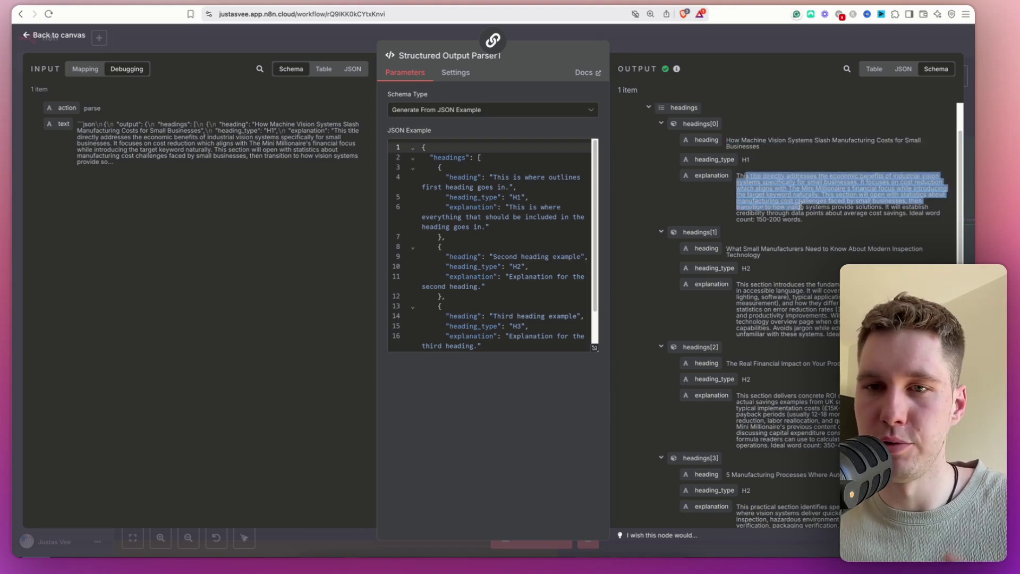
scroll(760, 239, "down", 1)
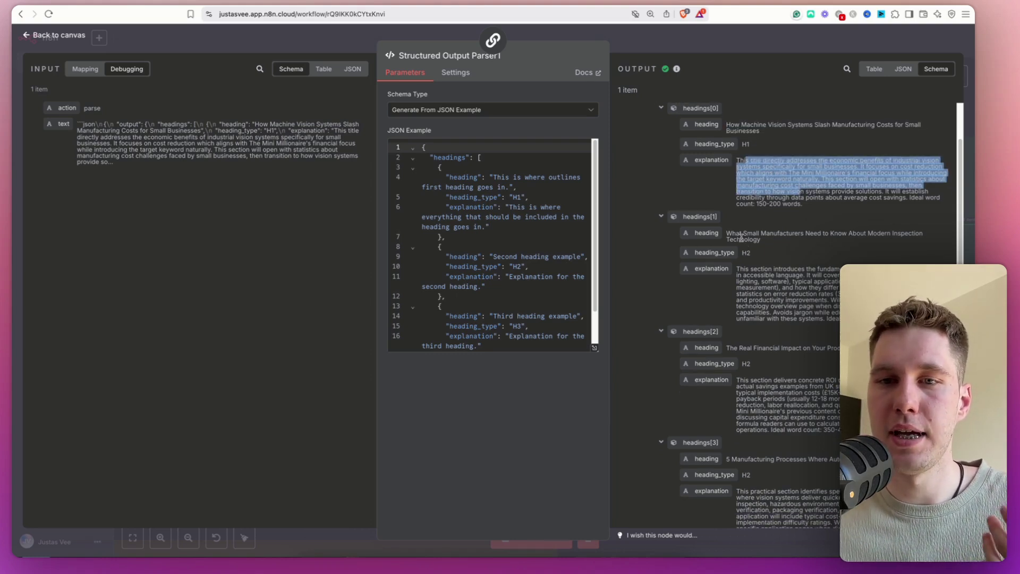
left_click_drag(733, 232, 773, 244)
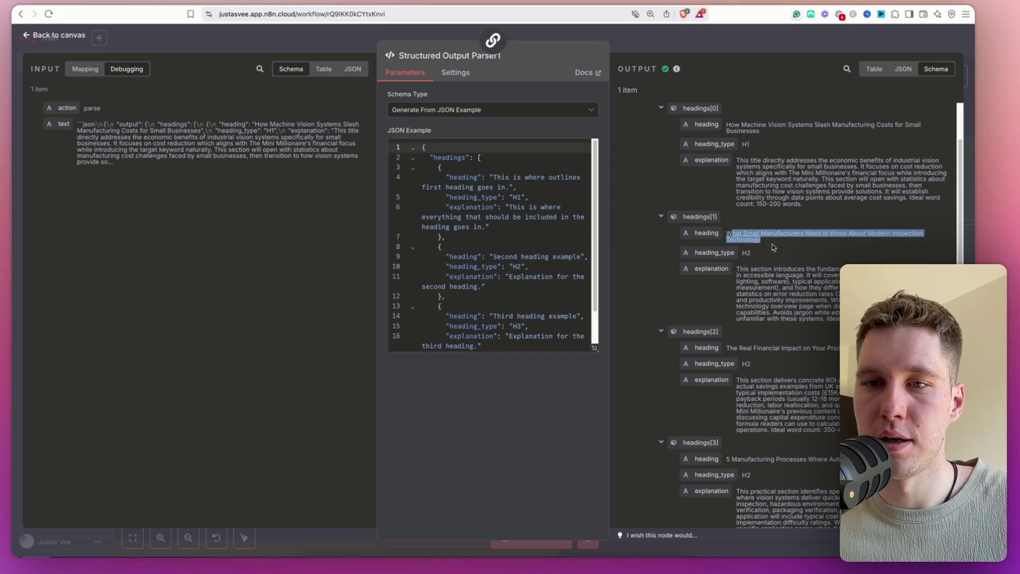
left_click(773, 244)
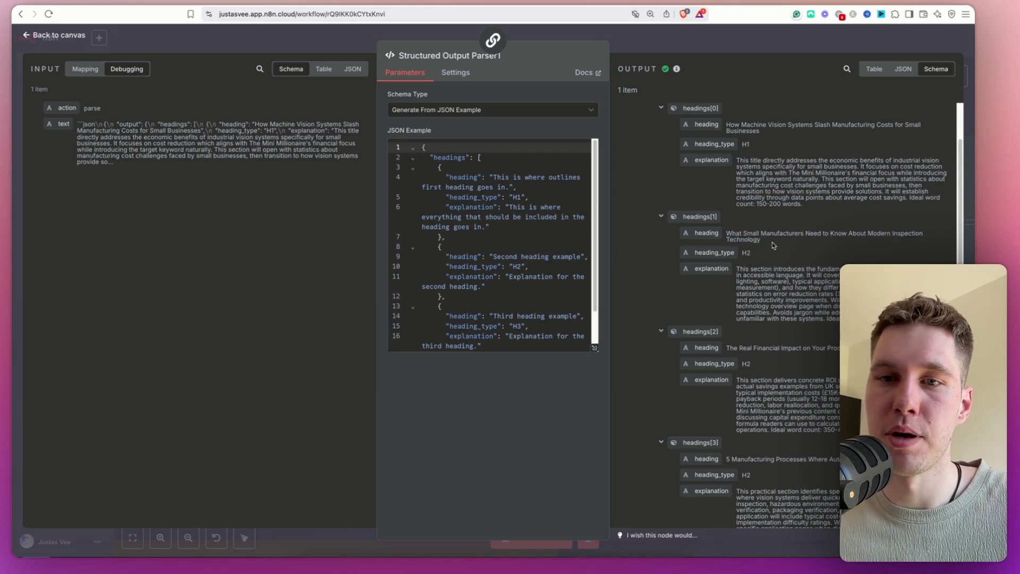
triple_click(727, 235)
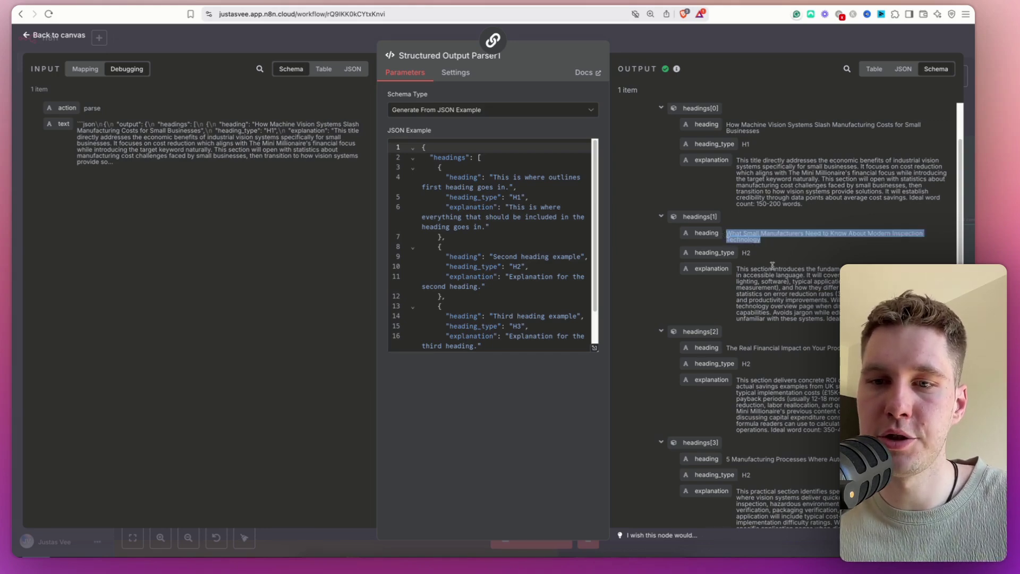
scroll(755, 254, "down", 7)
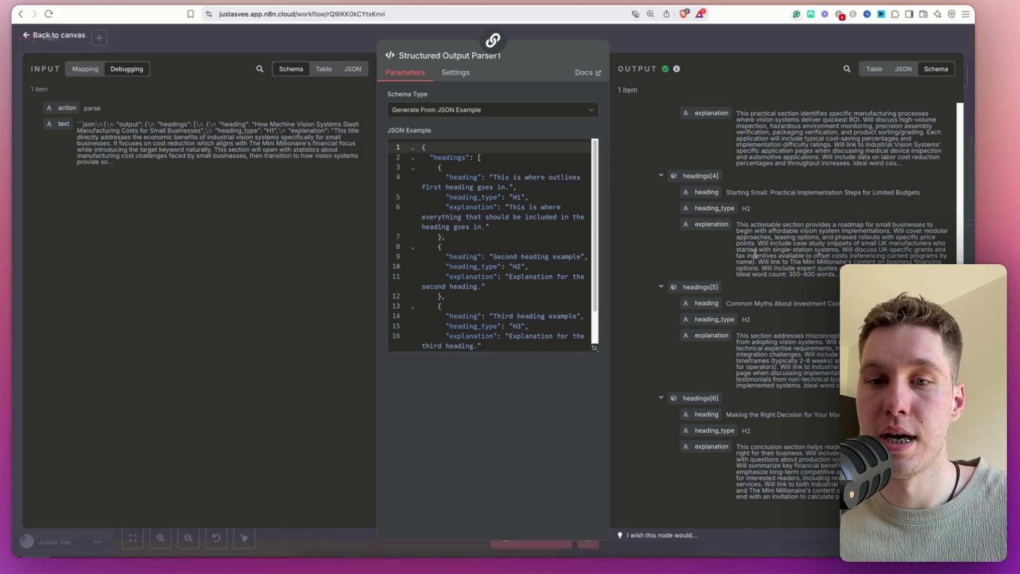
scroll(755, 254, "up", 8)
left_click(701, 36)
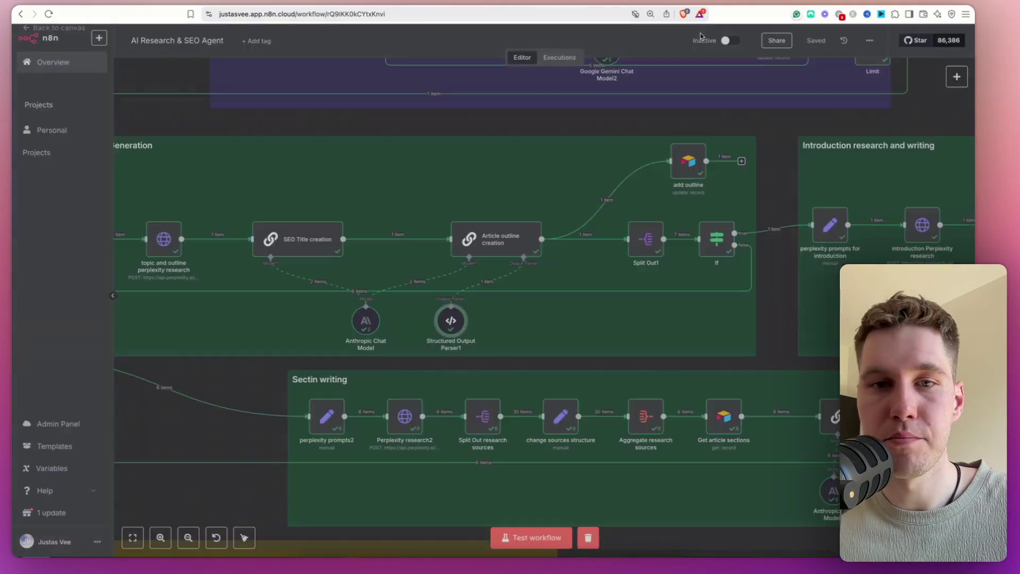
Read the expanded Article Outline of the second record in the Airtable SEO Agent table through to its end, and return to n8n
scroll(589, 125, "right", 5)
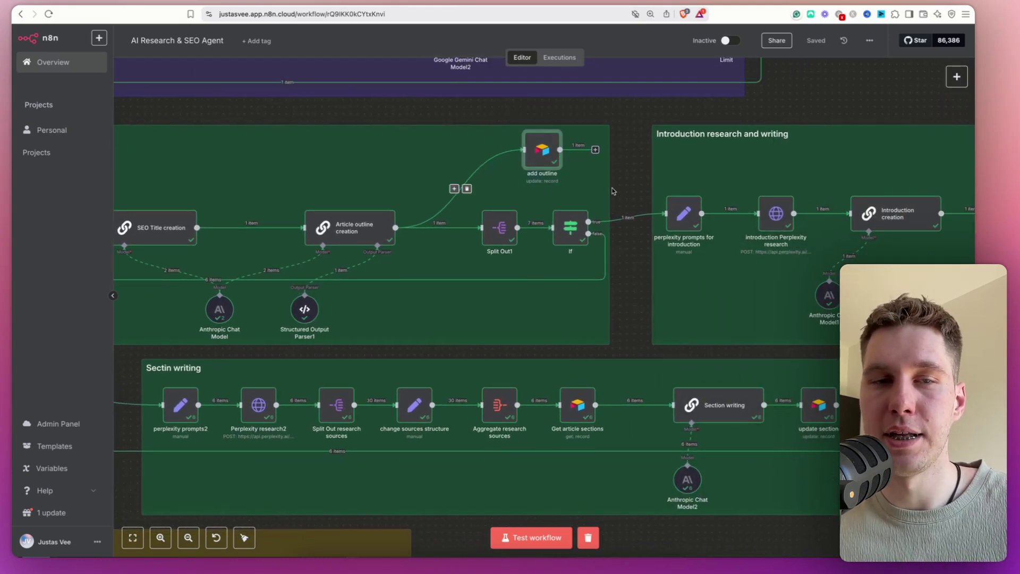
left_click(187, 3)
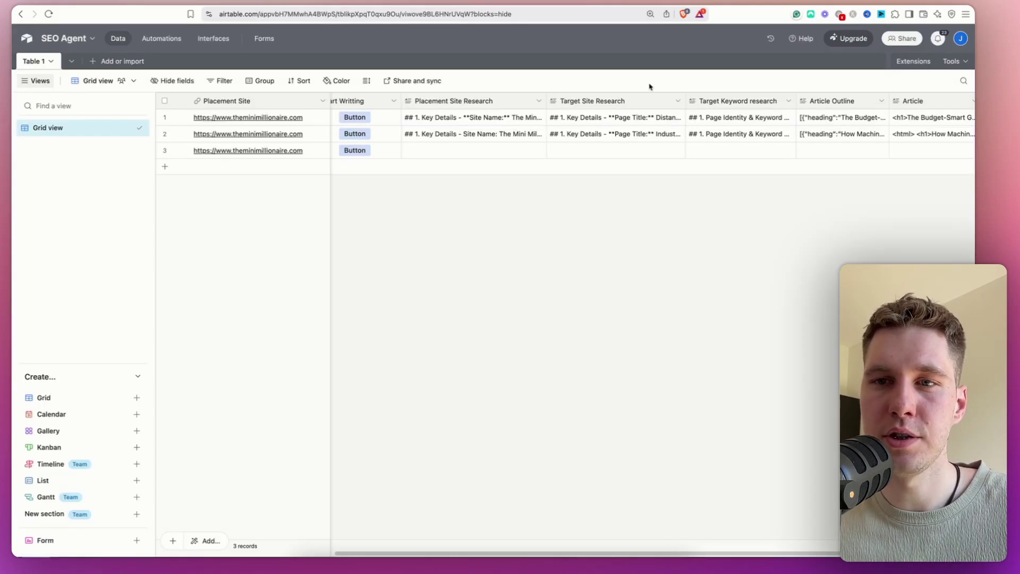
left_click(850, 140)
left_click(883, 133)
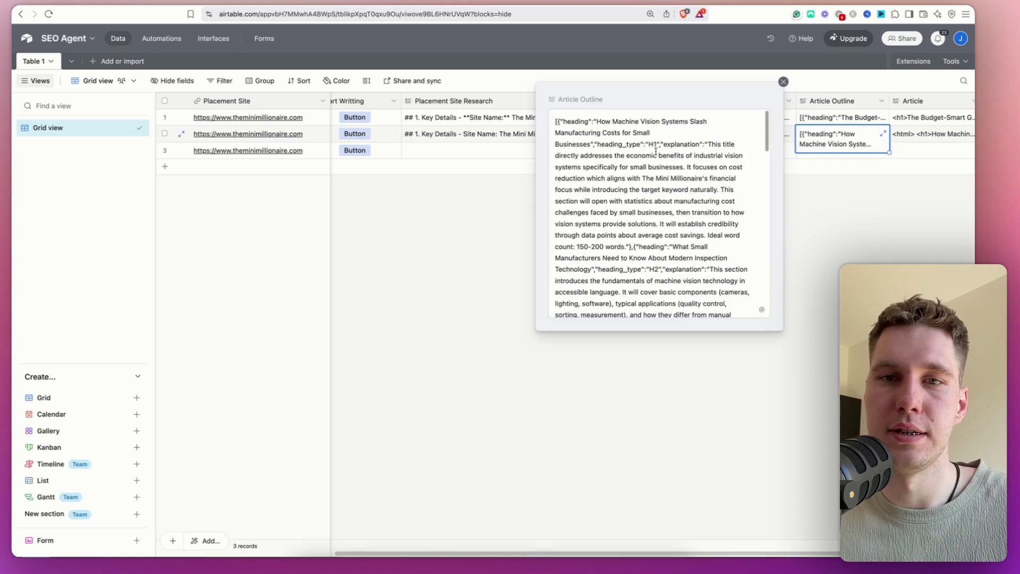
left_click_drag(601, 129, 713, 280)
scroll(713, 278, "down", 15)
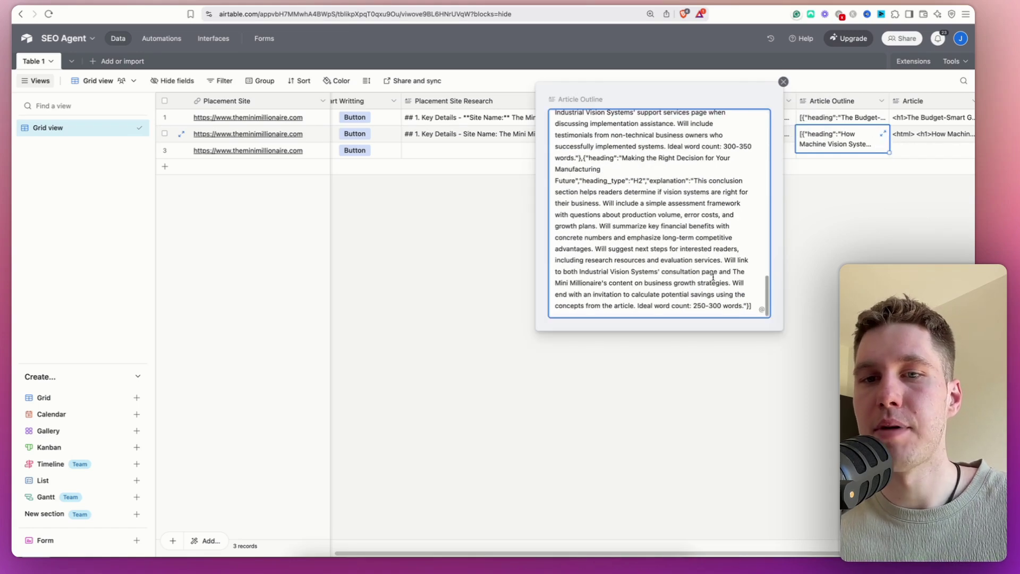
left_click(783, 81)
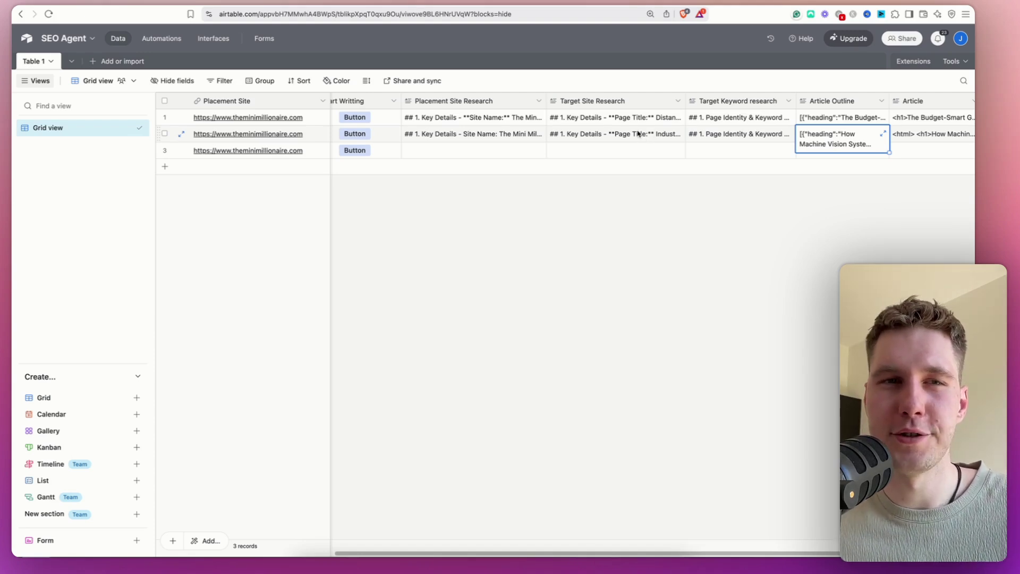
left_click(265, 2)
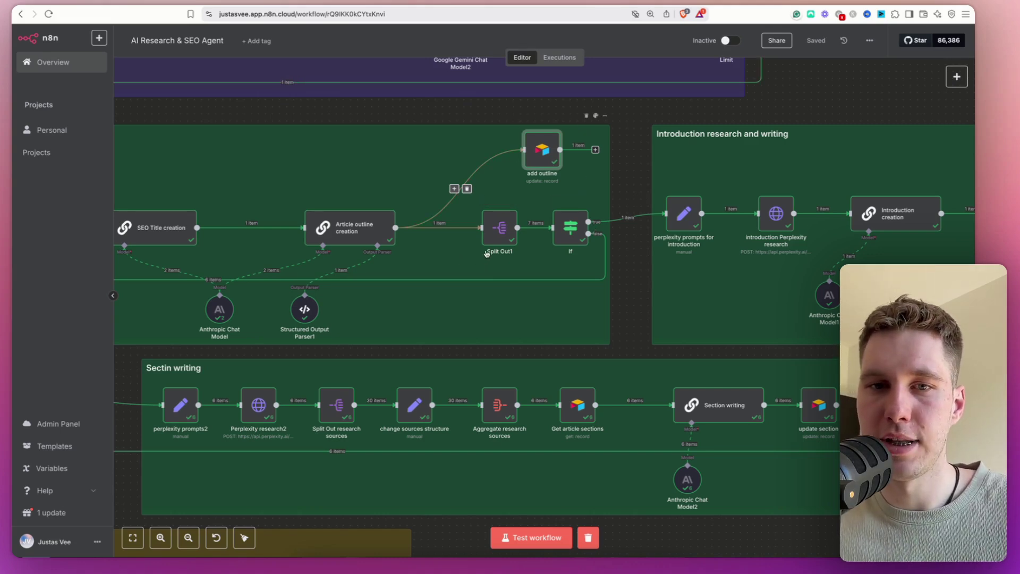
Open the Split Out1 node, highlight output.headings as its field to split out, and close the node
double_click(501, 228)
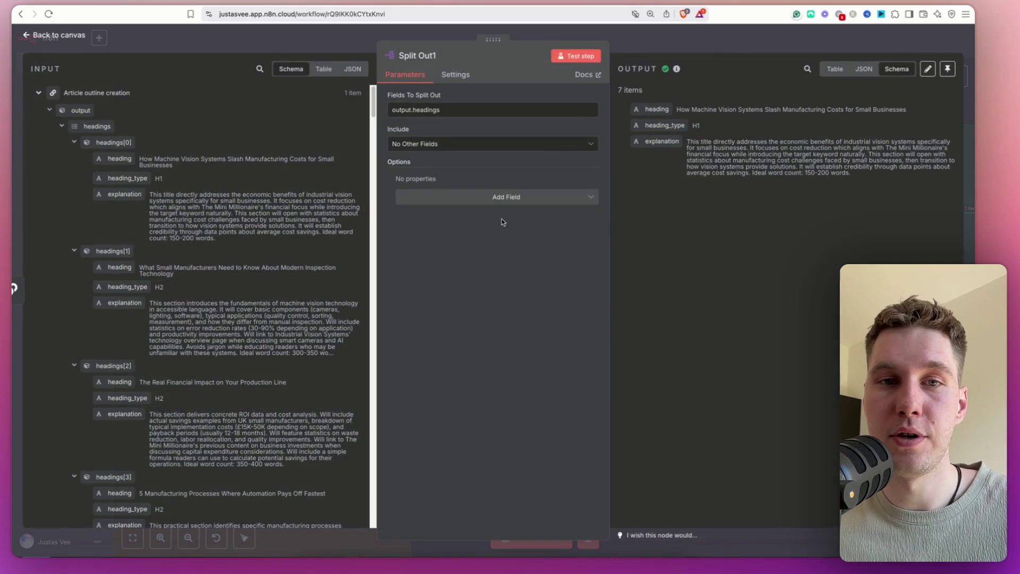
left_click_drag(440, 109, 374, 105)
left_click(722, 44)
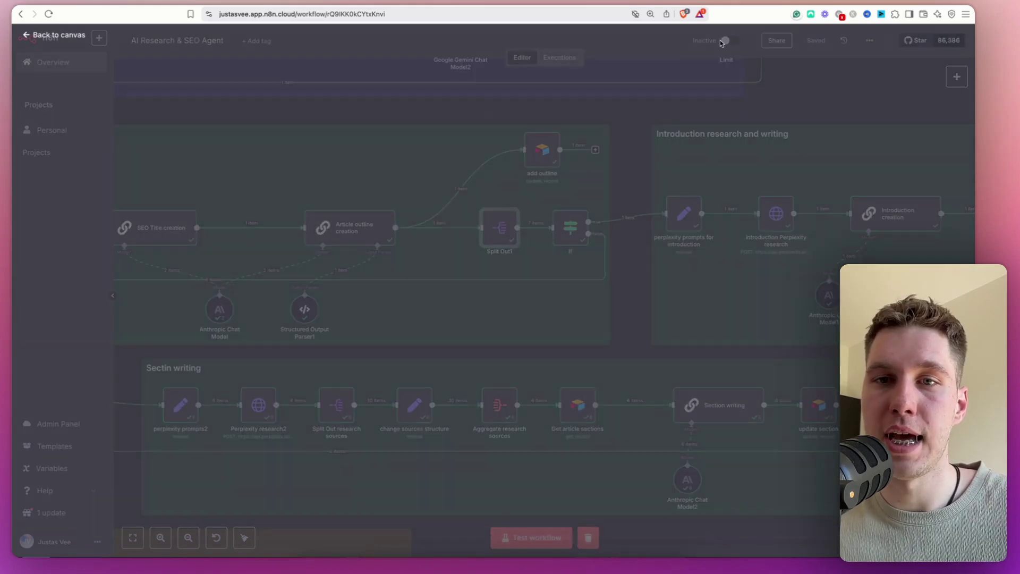
Inspect the If node's condition comparing heading_type with H1, close it, and go to the Introduction research and writing section
scroll(781, 106, "right", 4)
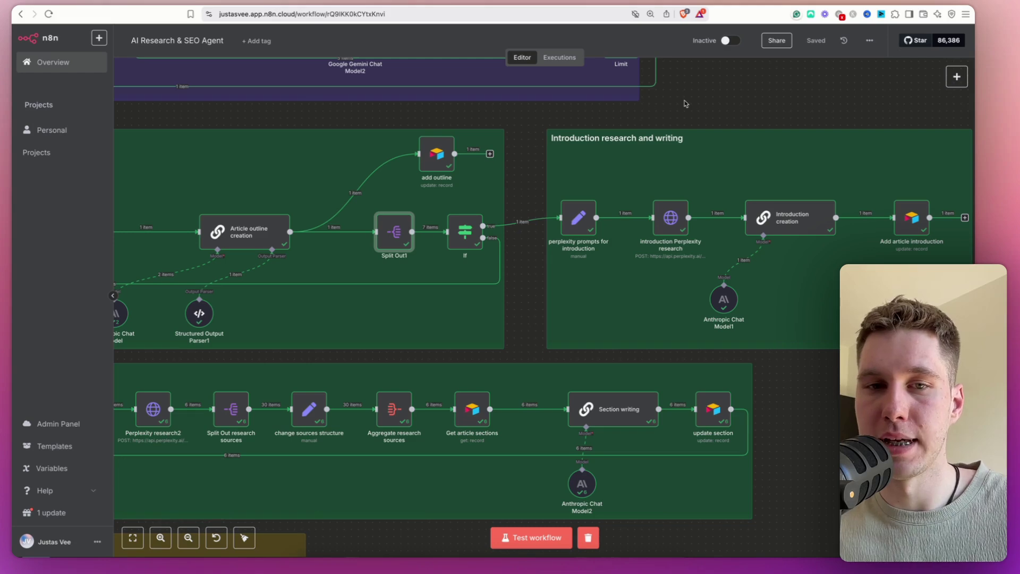
double_click(461, 240)
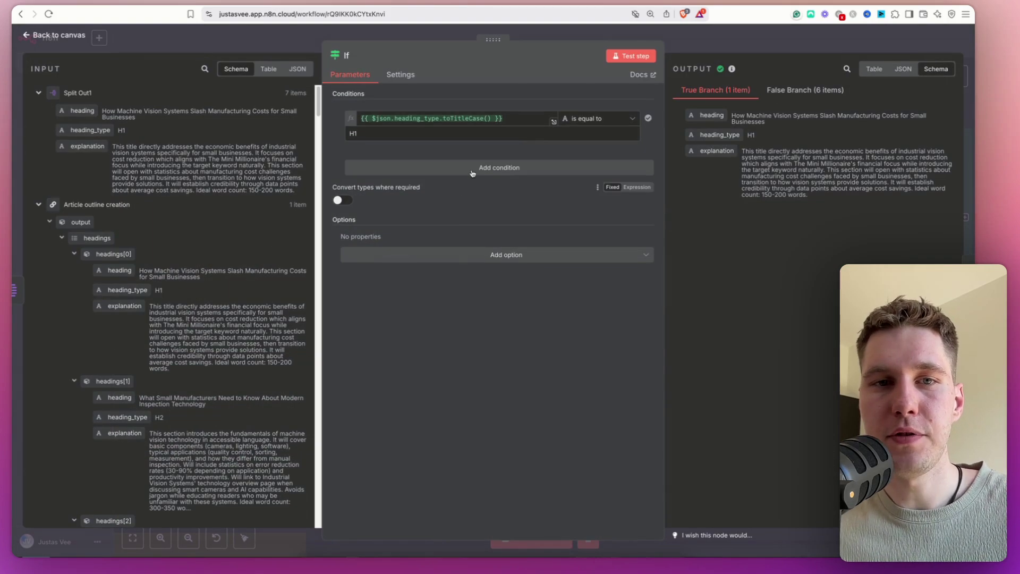
left_click(460, 129)
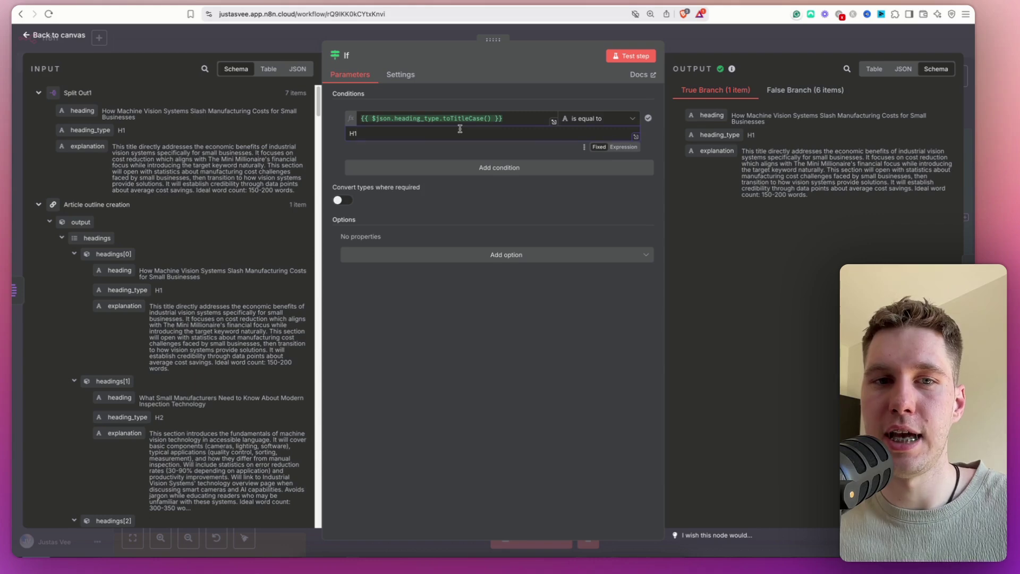
left_click(689, 55)
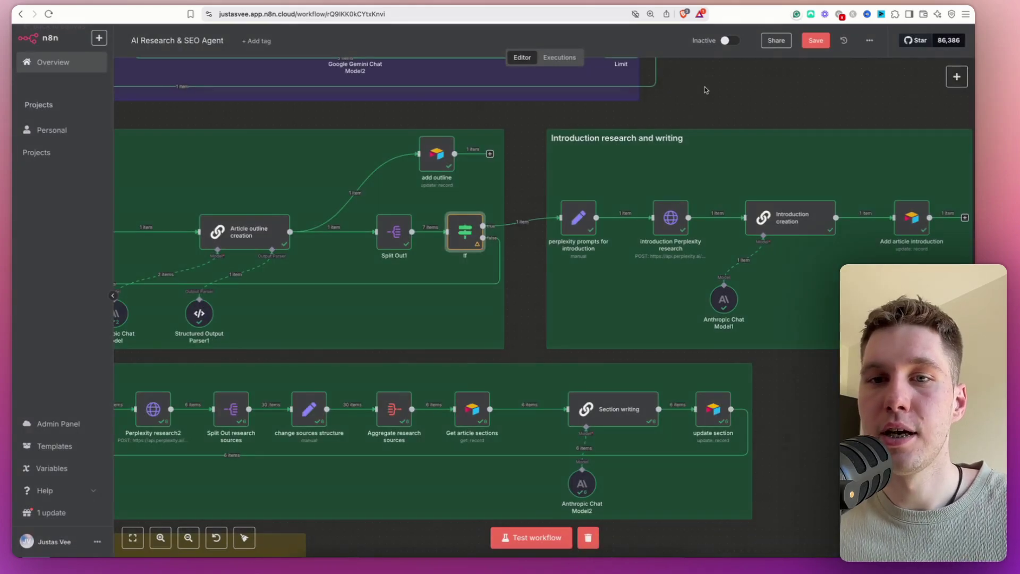
scroll(668, 92, "right", 3)
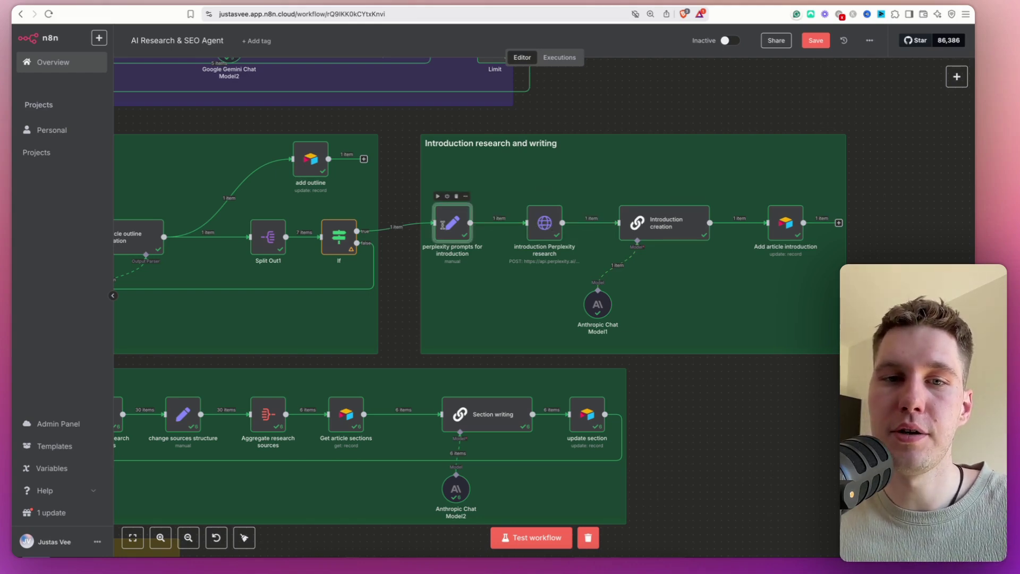
Inspect the introduction Perplexity research node's expanded JSON body, highlight its model sonar-deep-research, and close the node
double_click(452, 222)
key("Escape")
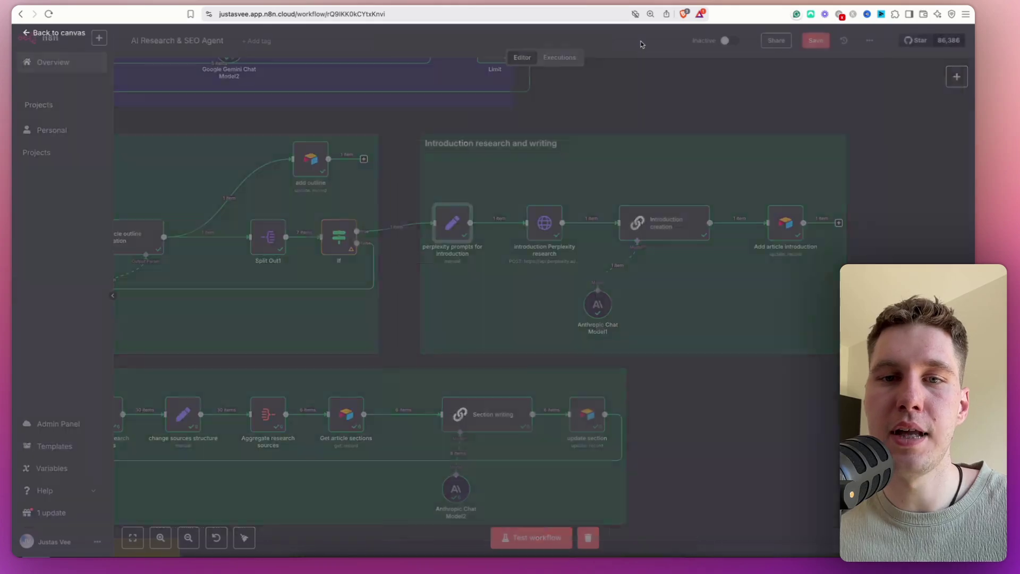
double_click(544, 222)
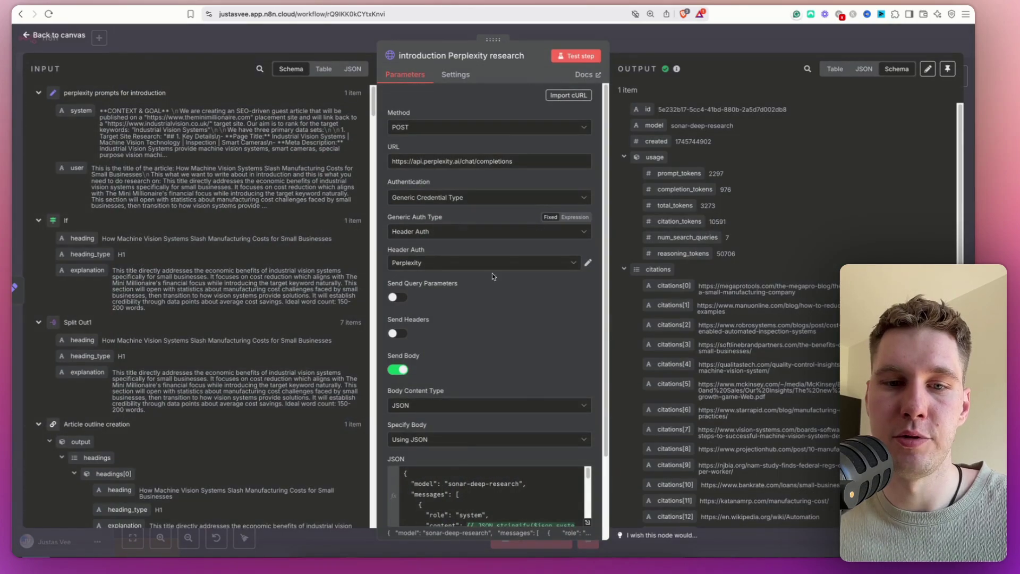
scroll(489, 319, "down", 2)
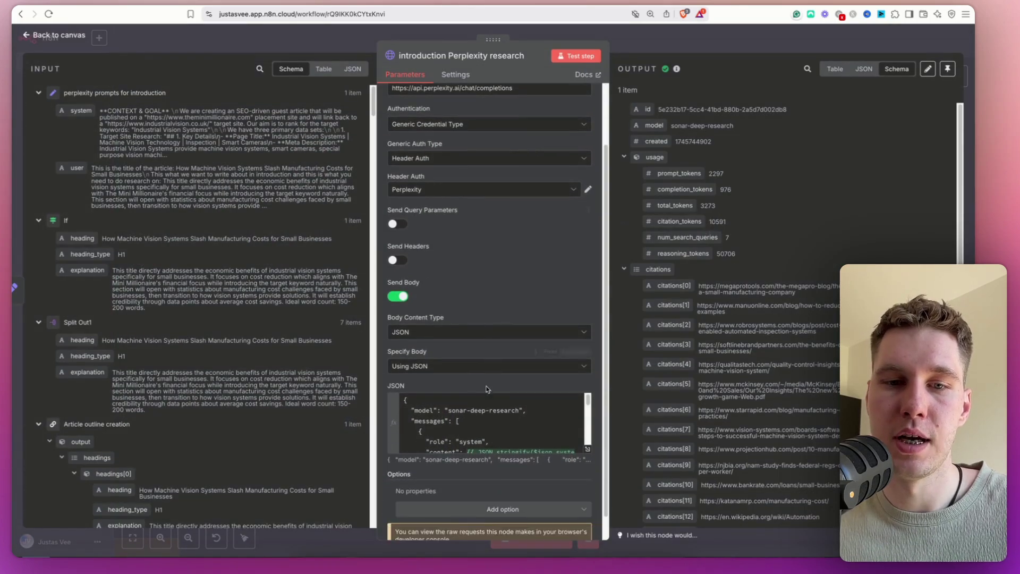
left_click(588, 449)
left_click_drag(358, 116, 281, 115)
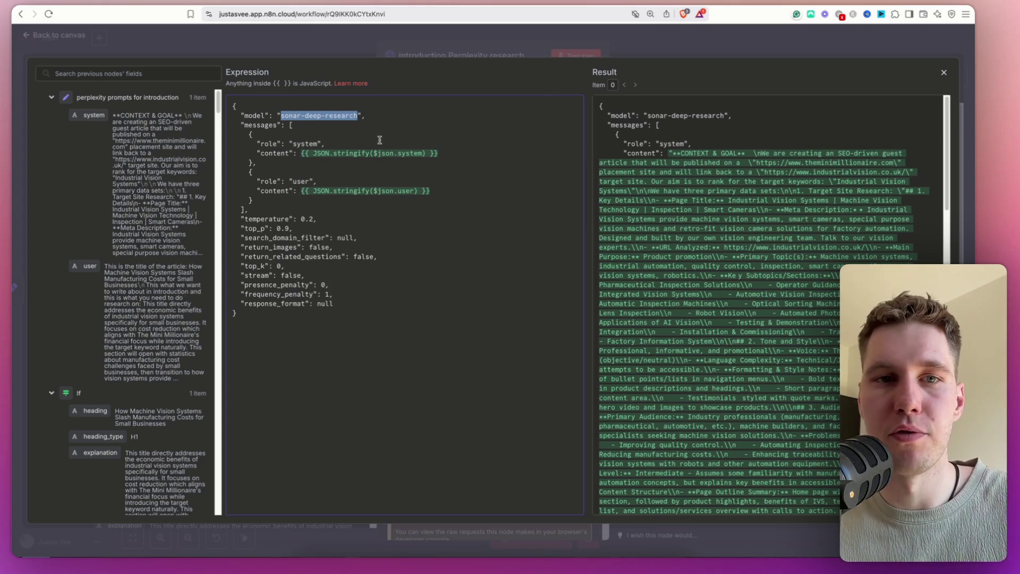
left_click(654, 49)
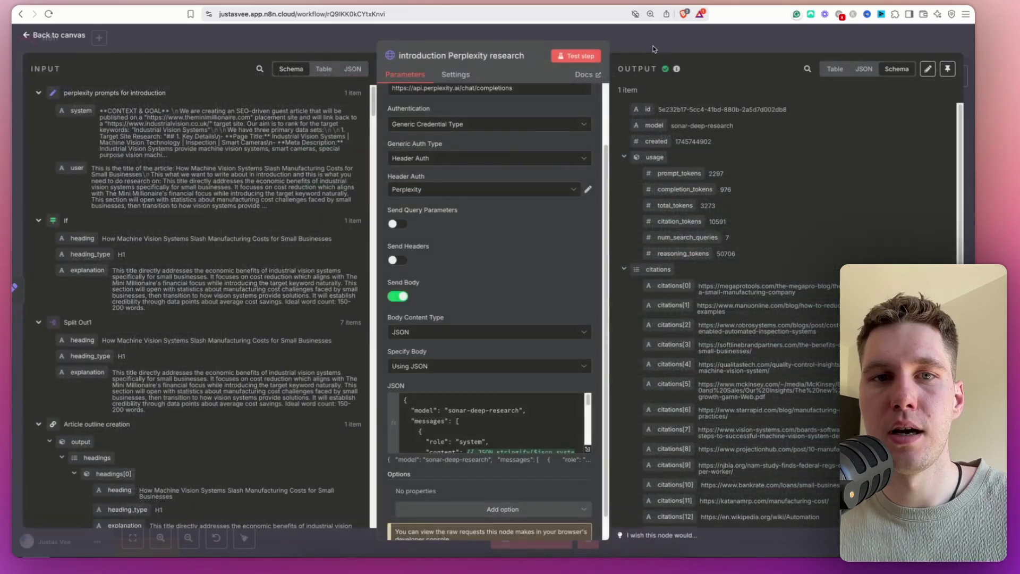
left_click(654, 49)
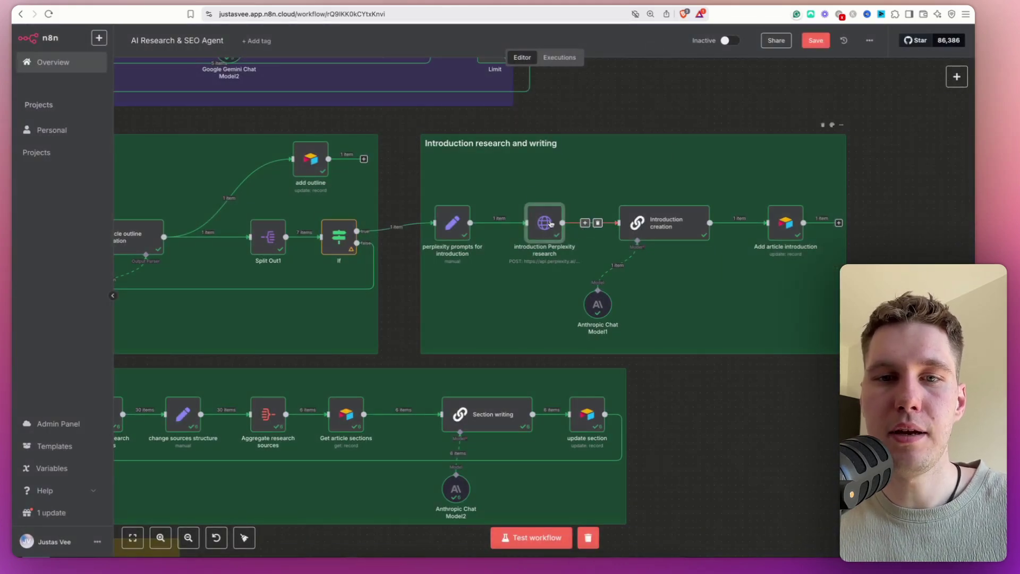
Open the Introduction creation node and read its expanded user message prompt
double_click(653, 224)
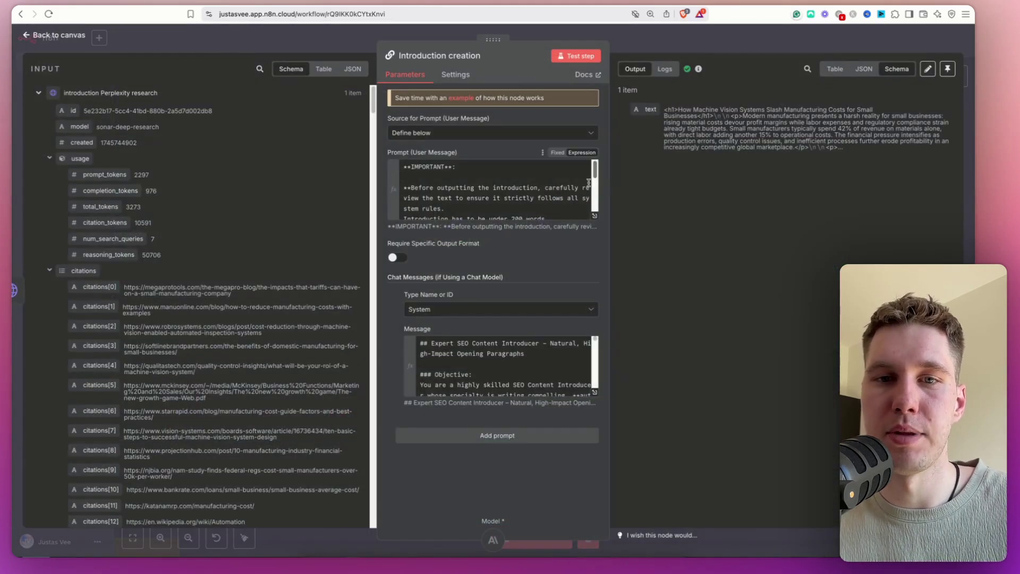
left_click(595, 216)
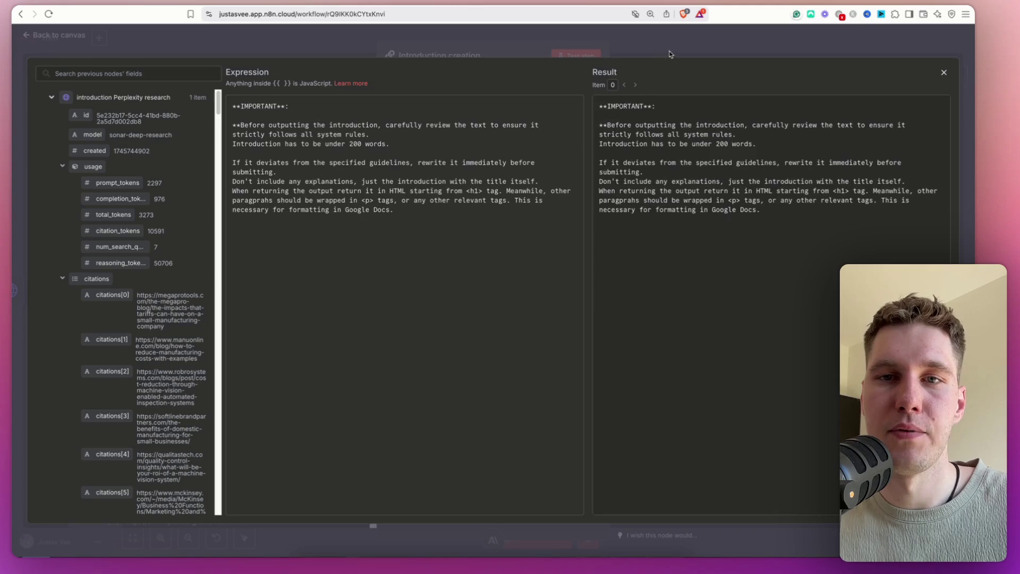
left_click(671, 54)
Examine the context inputs in the Introduction creation system message, highlighting the website analysis and SEO research lines, and close the node
left_click(595, 392)
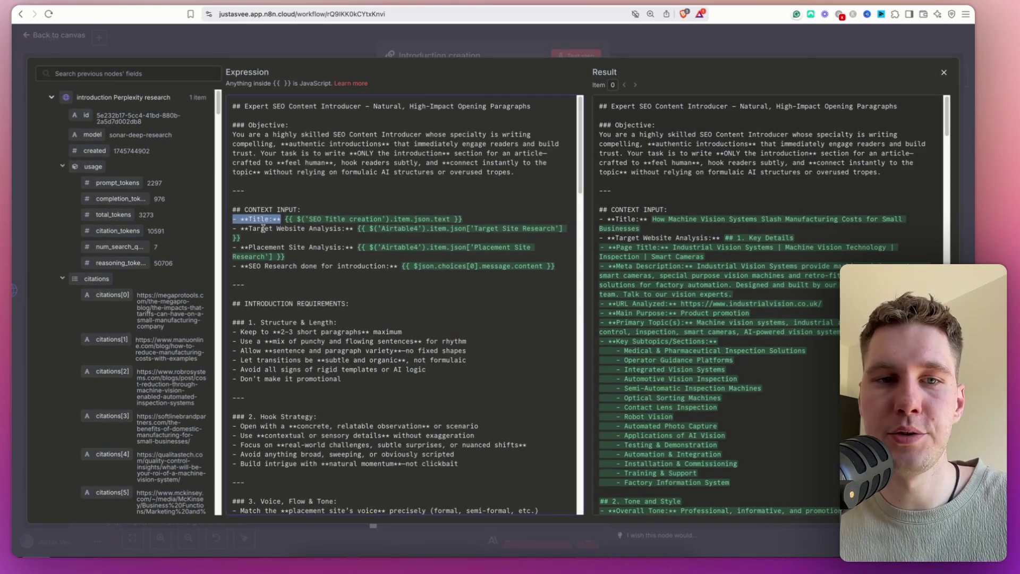
left_click_drag(265, 228, 351, 231)
left_click(329, 257)
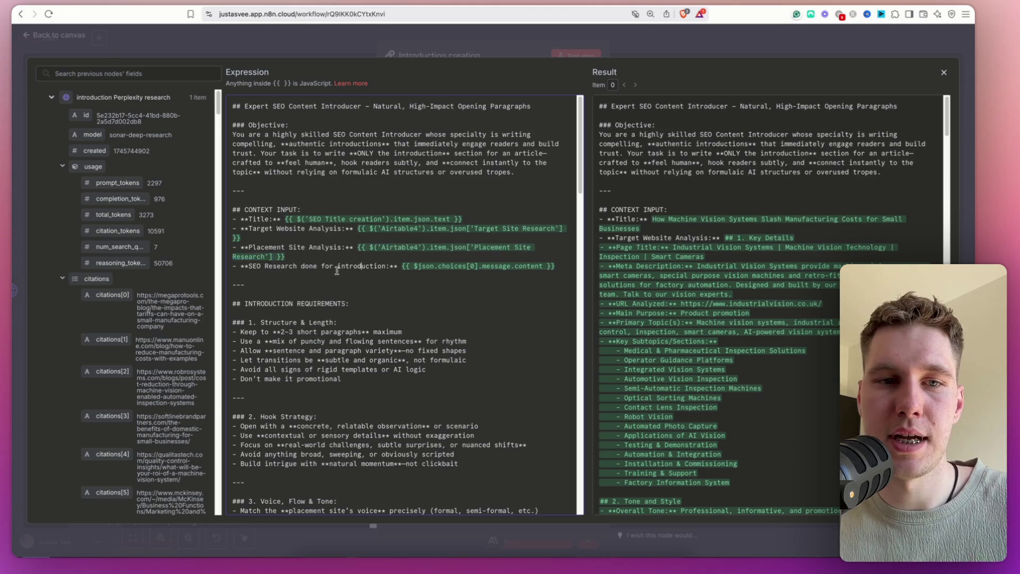
left_click_drag(262, 264, 391, 274)
left_click(391, 274)
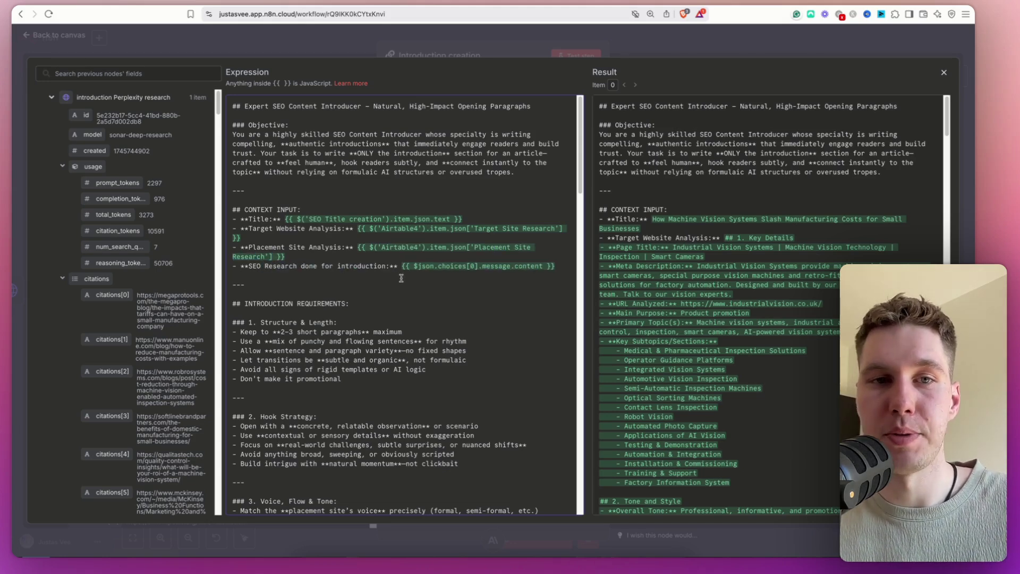
left_click(939, 76)
left_click(662, 44)
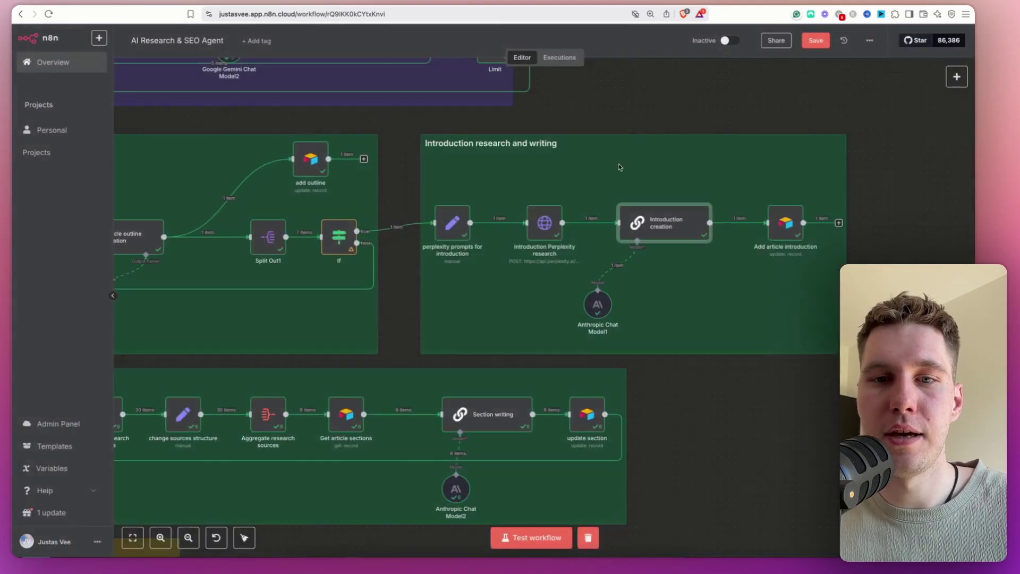
Check the model selected in Anthropic Chat Model1, attached to Introduction creation, and close the node
double_click(600, 311)
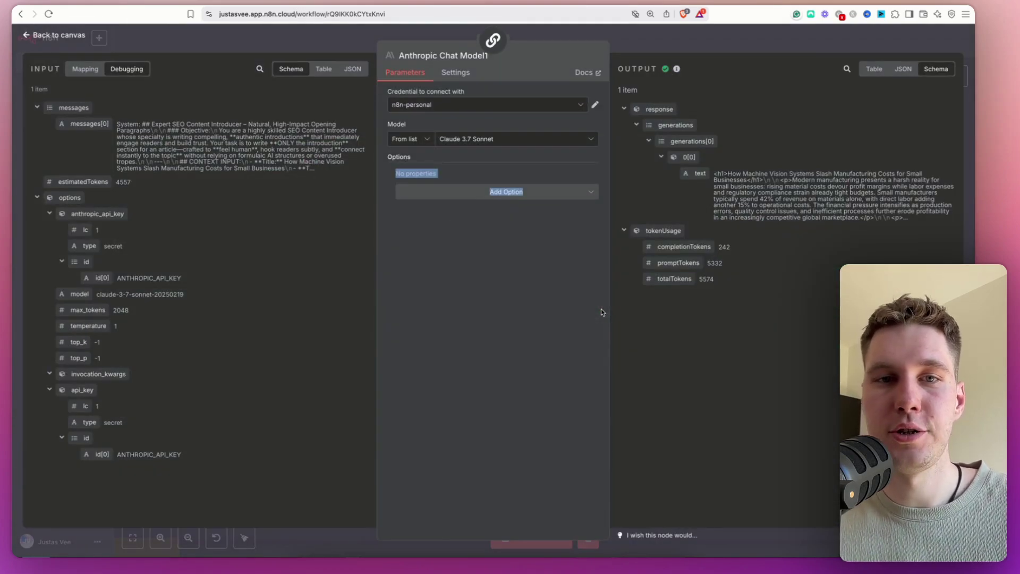
double_click(584, 312)
left_click(584, 312)
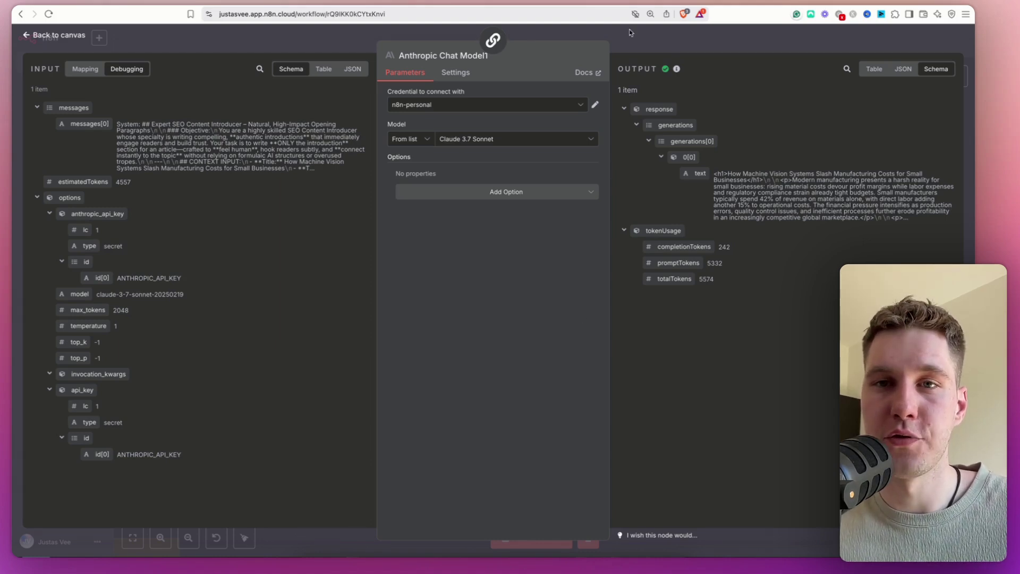
left_click(651, 35)
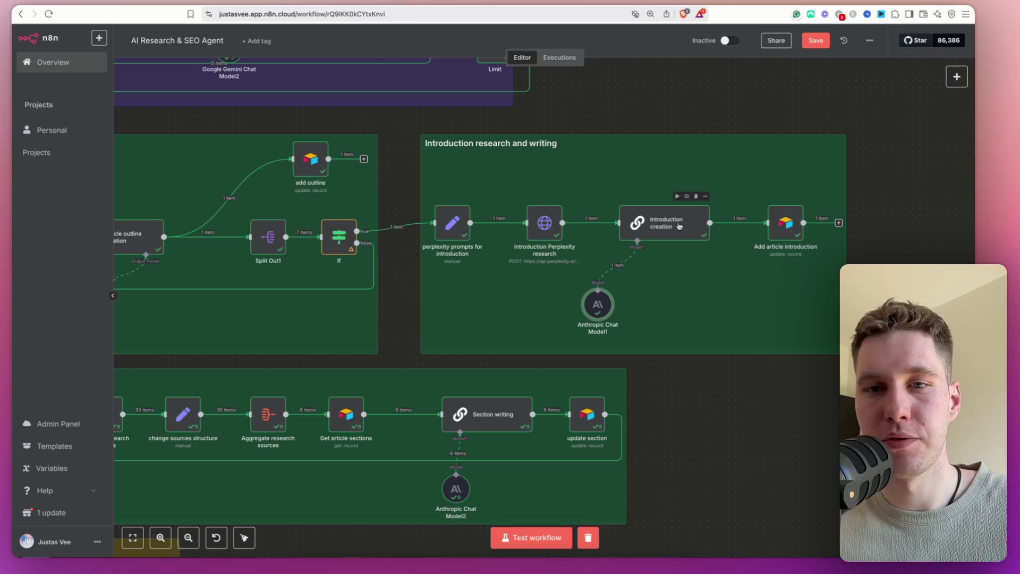
Open the Add article introduction node and highlight Article among its values to update
left_click(785, 229)
double_click(785, 228)
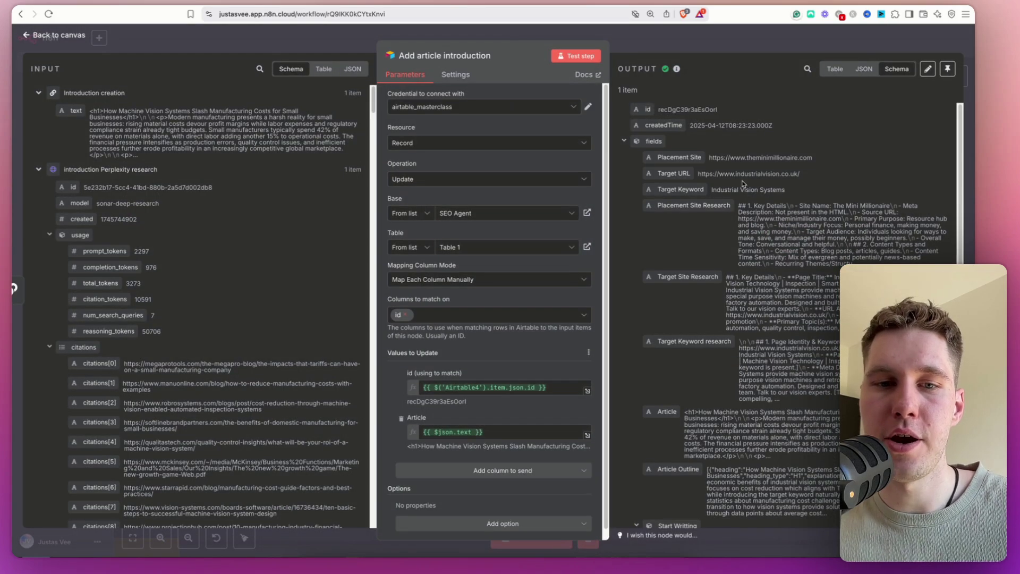
left_click_drag(427, 418, 407, 419)
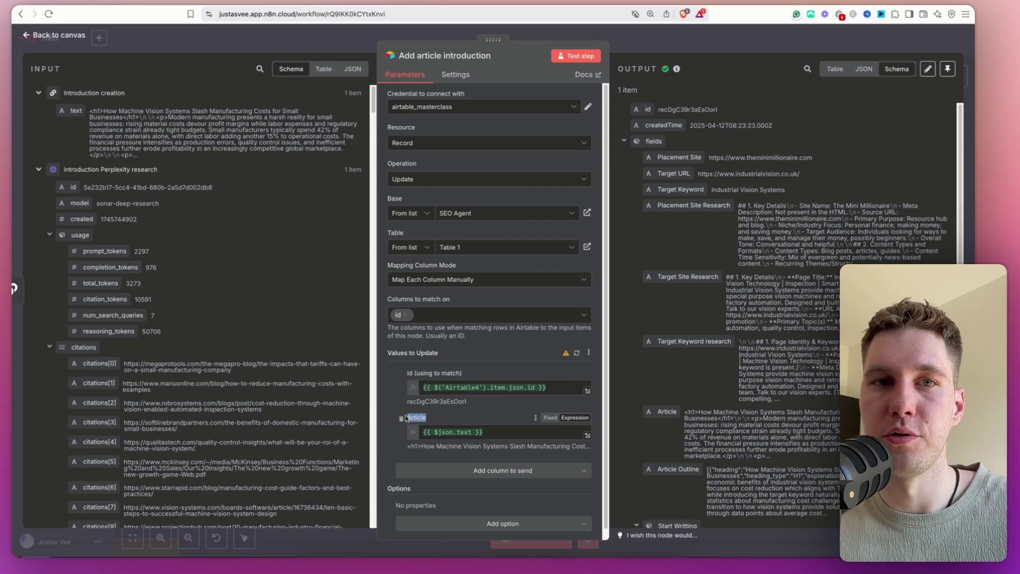
Switch to Airtable, read the title and introduction in the second record's expanded Article, and return to n8n to close the open node
left_click(231, 5)
scroll(748, 163, "right", 3)
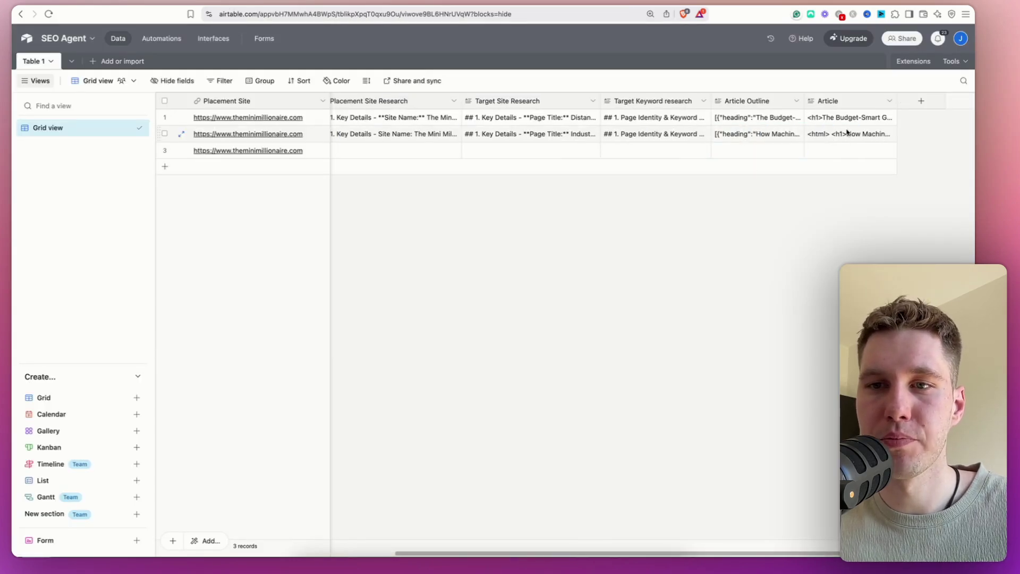
left_click(888, 137)
left_click(891, 134)
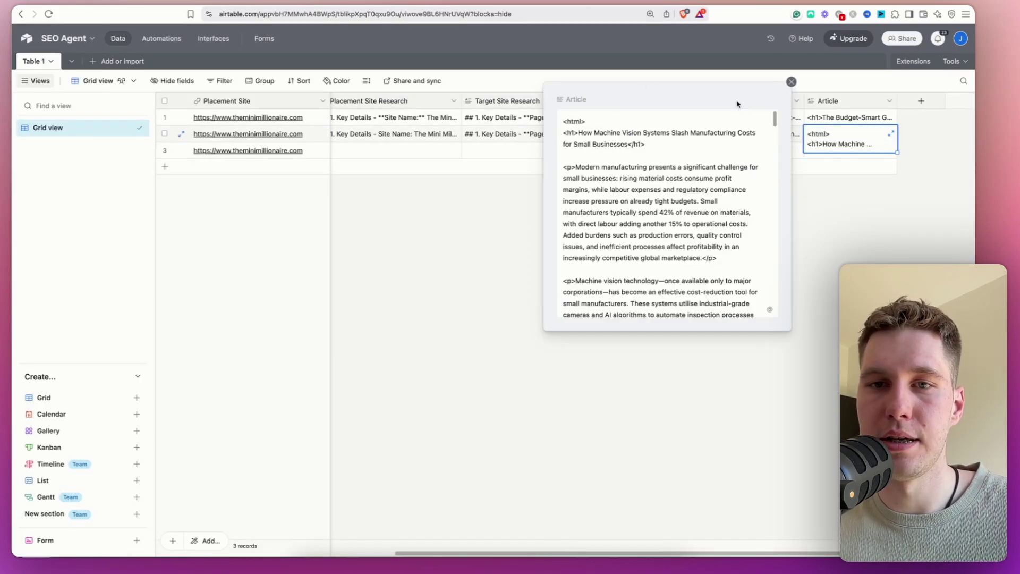
left_click_drag(564, 133, 665, 148)
left_click(641, 166)
left_click_drag(589, 166, 712, 294)
scroll(663, 222, "down", 3)
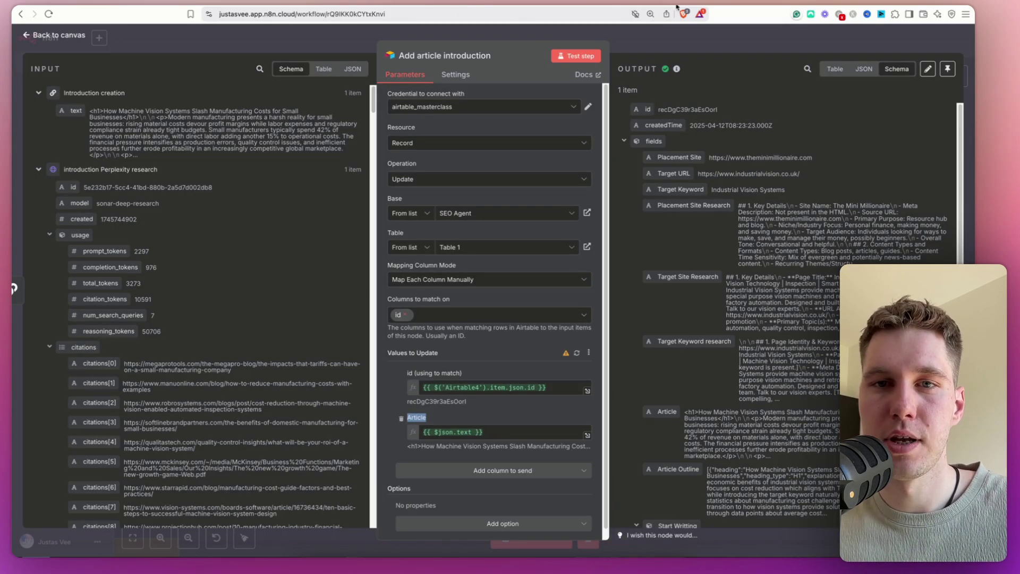
left_click(659, 44)
Go to the Sectin writing section, view the system and user fields of perplexity prompts2, and close the node
left_click_drag(447, 349, 741, 285)
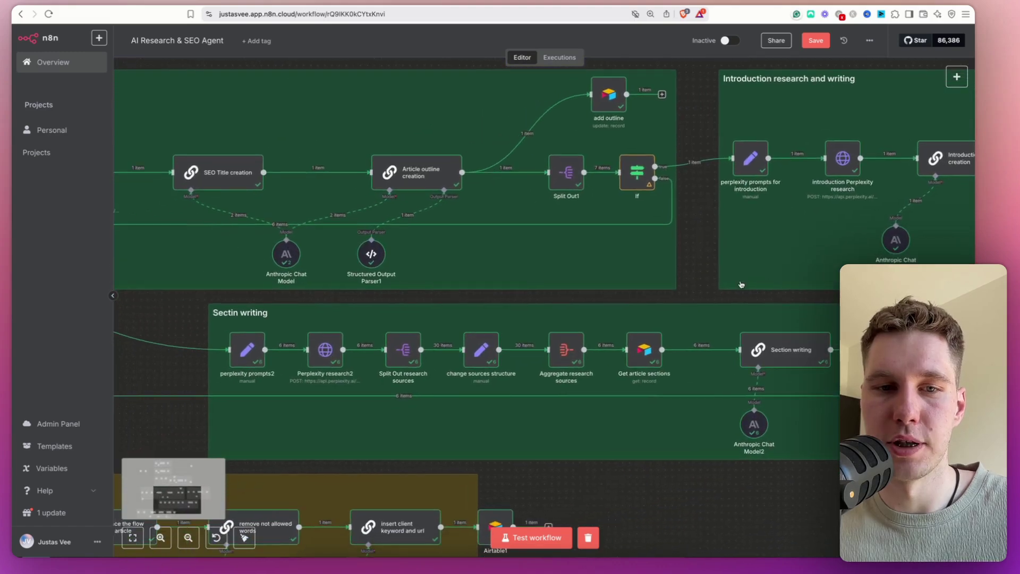
left_click(188, 538)
left_click(188, 538)
left_click_drag(285, 251, 406, 271)
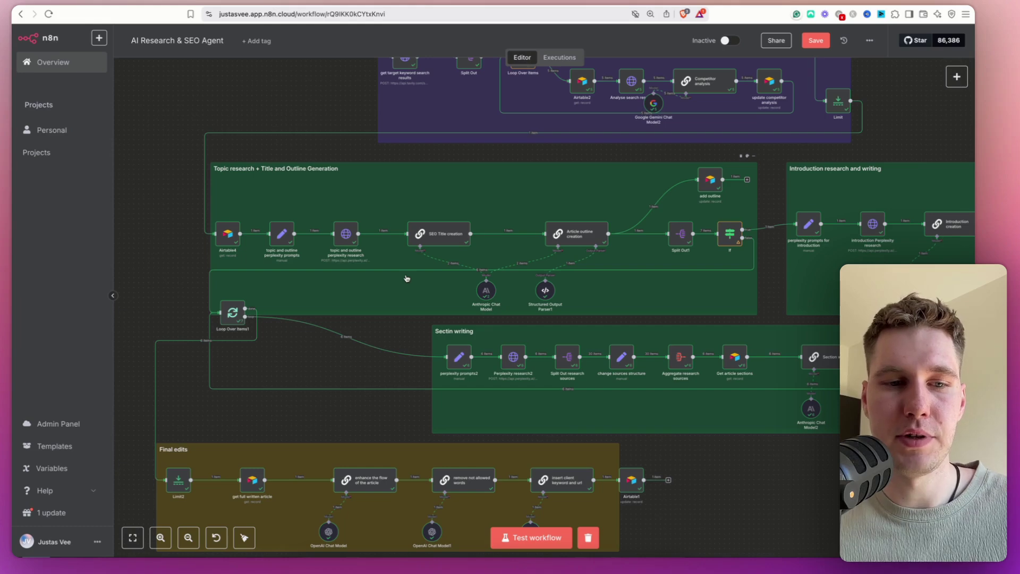
left_click(161, 538)
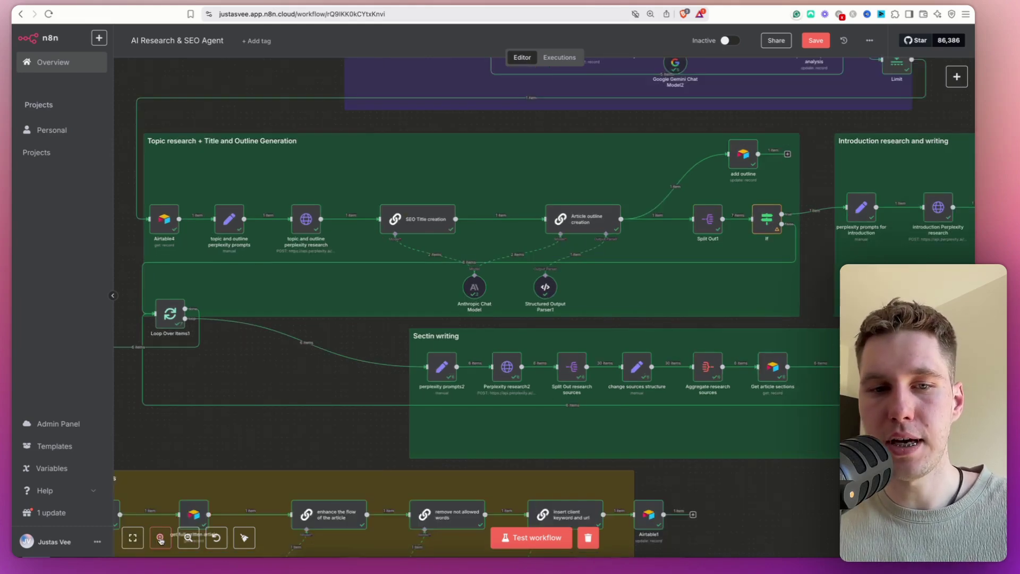
left_click(160, 538)
left_click(161, 538)
double_click(392, 392)
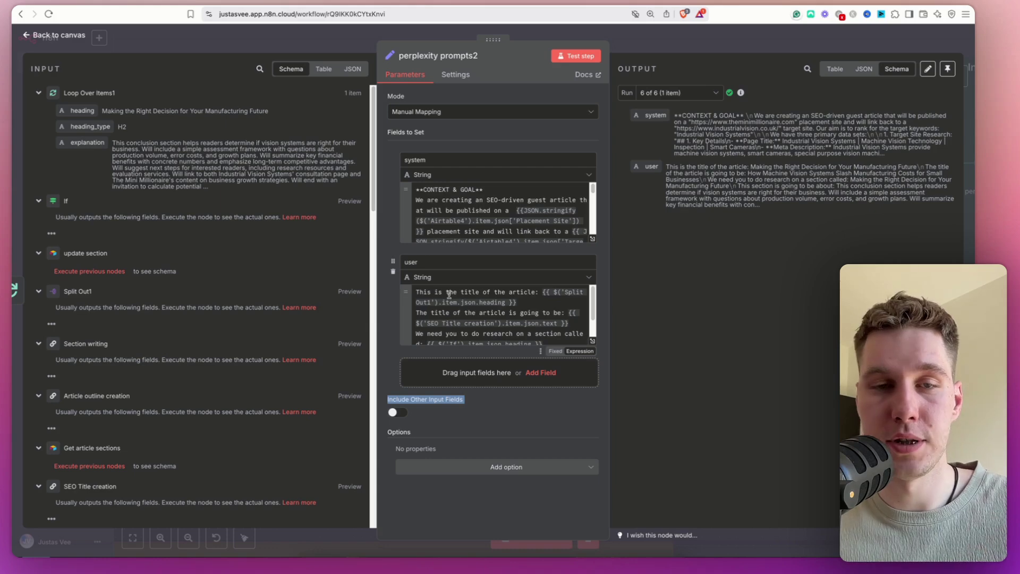
key("Escape")
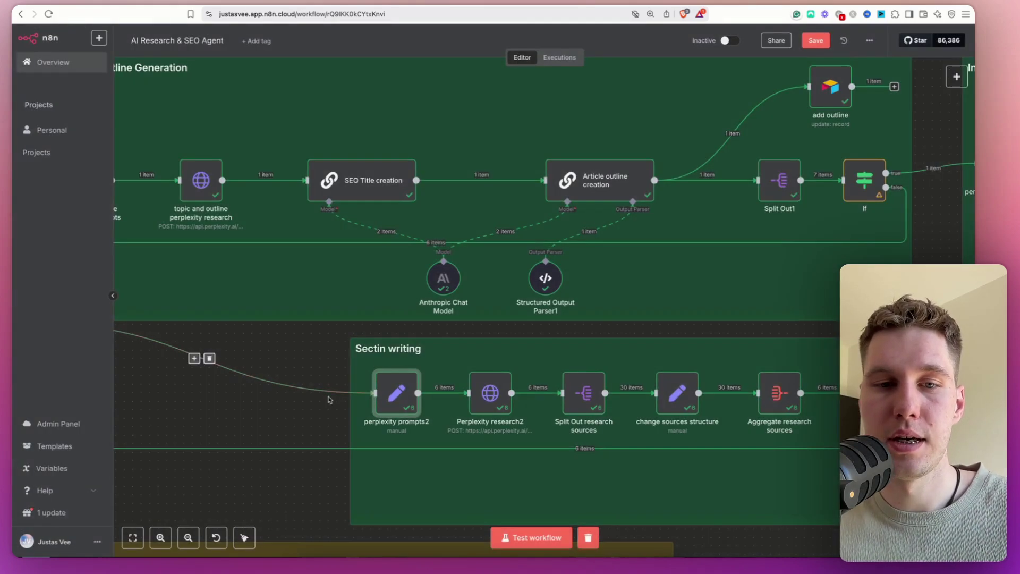
Open the Perplexity research2 node, highlight sonar-pro as the model in its JSON body, and close the node
scroll(250, 327, "right", 4)
scroll(250, 327, "down", 2)
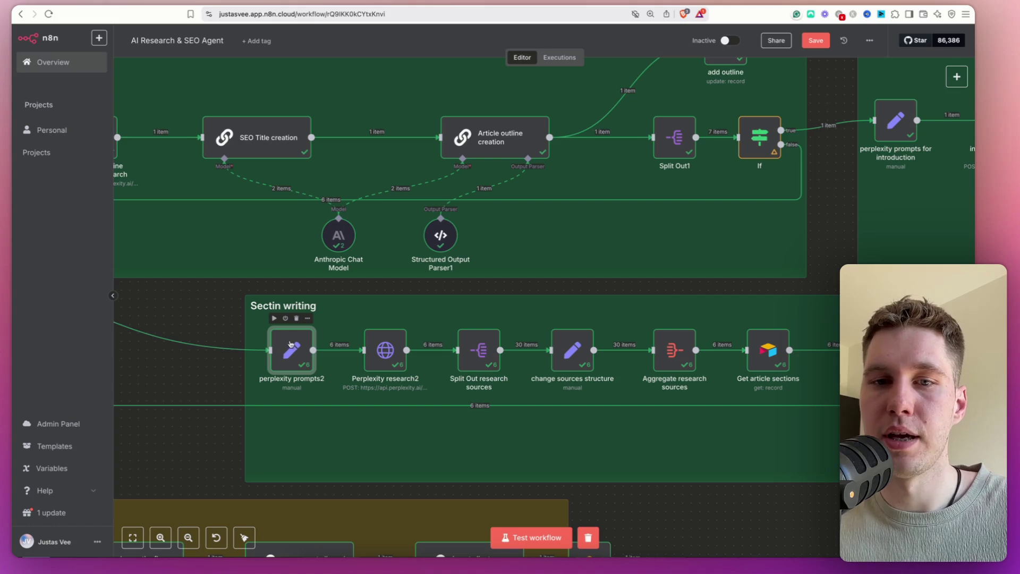
left_click(382, 359)
double_click(382, 358)
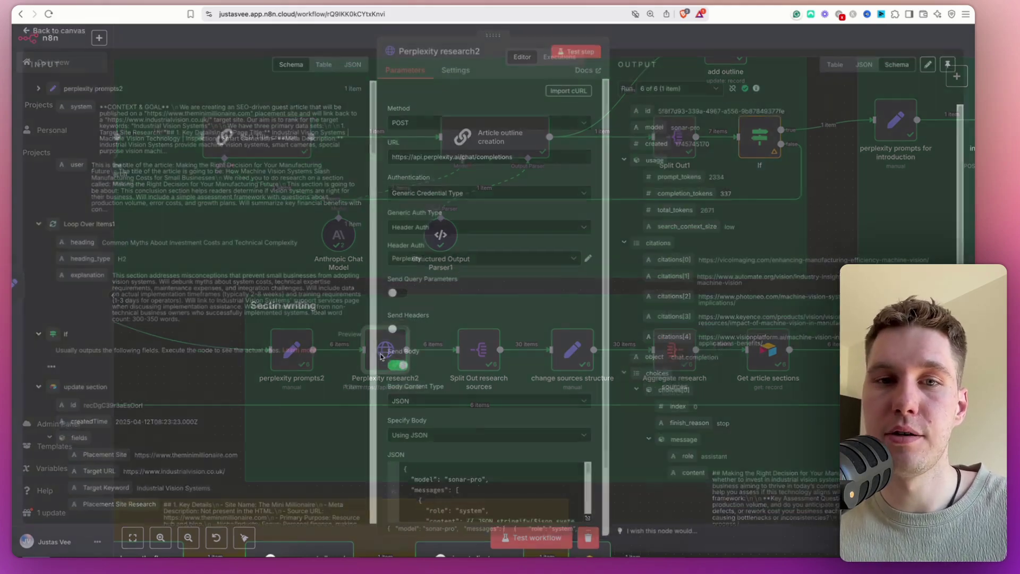
scroll(483, 269, "down", 3)
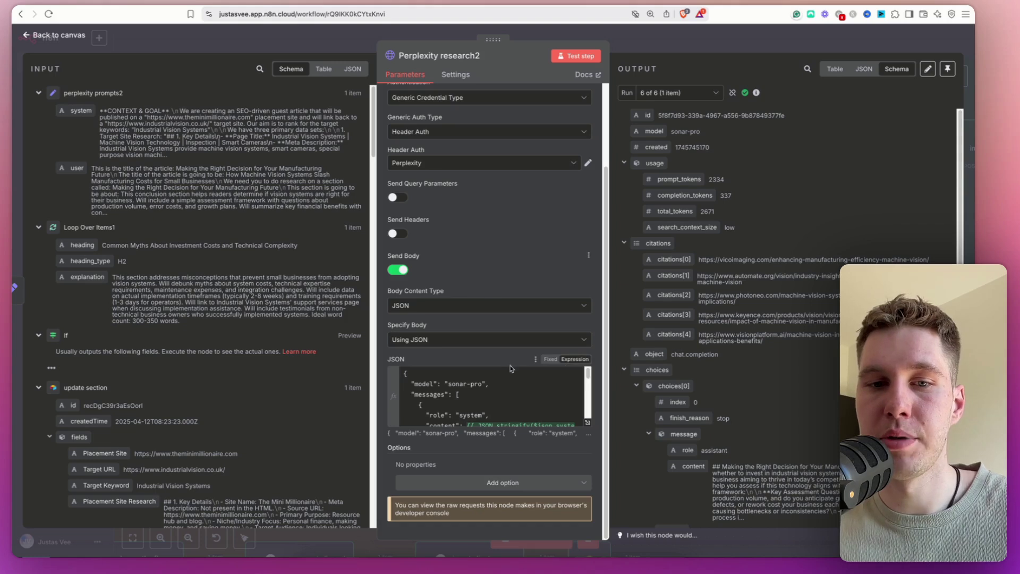
left_click_drag(448, 383, 488, 384)
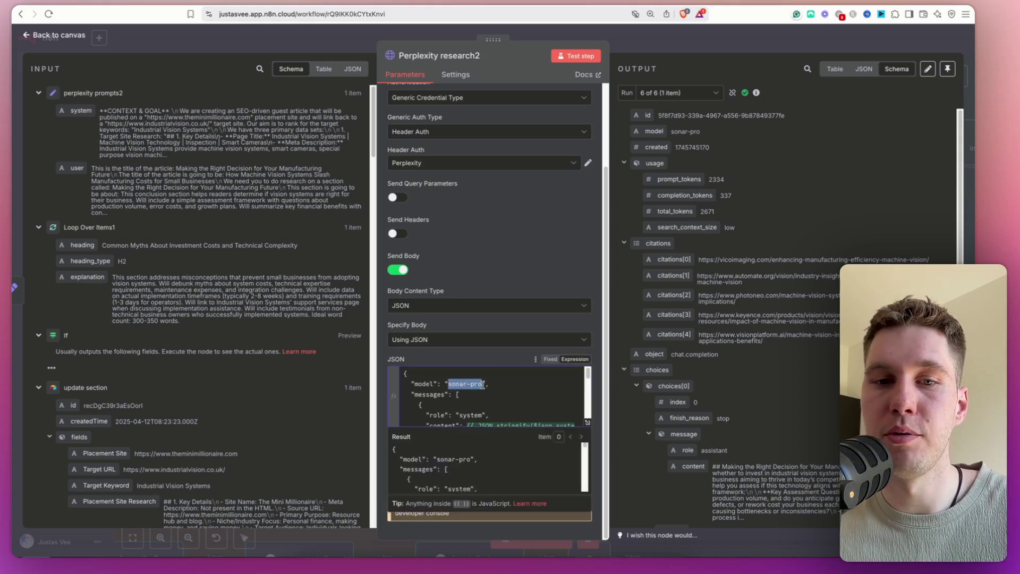
left_click(508, 389)
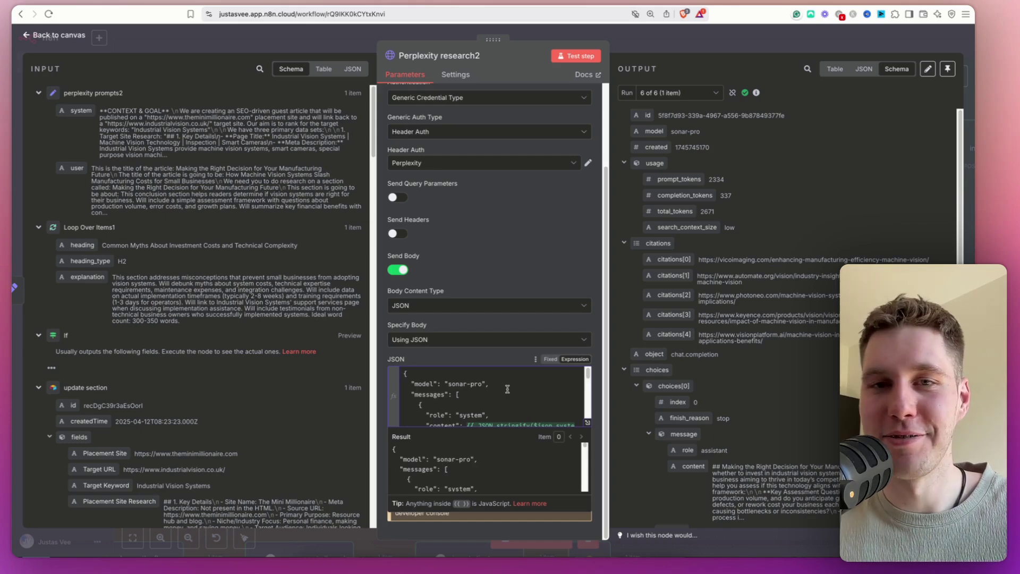
left_click(685, 48)
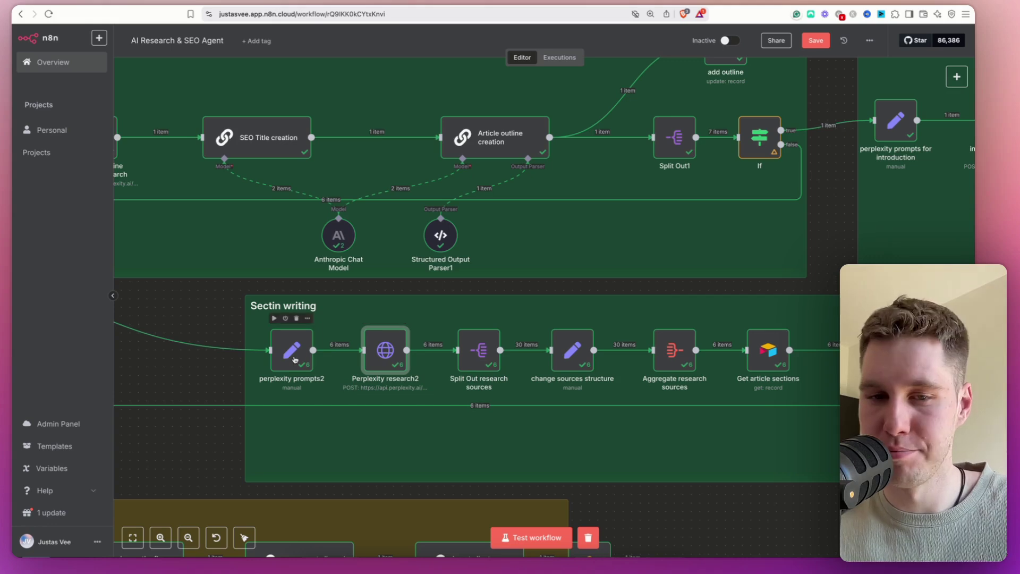
Open the Split Out research sources node, collapse the usage data in its input, and highlight the message content from Perplexity research2
left_click_drag(247, 308, 177, 305)
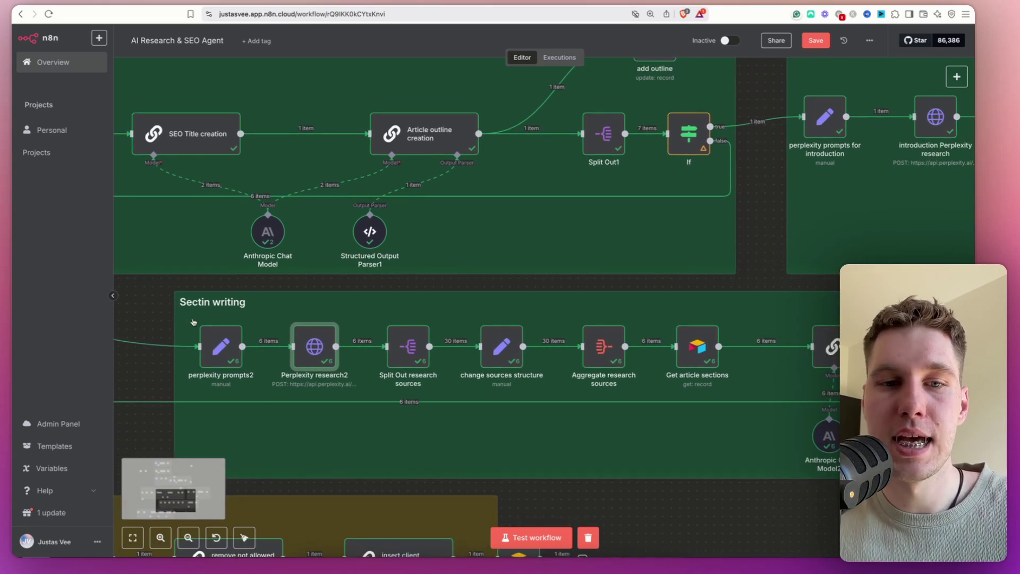
double_click(408, 346)
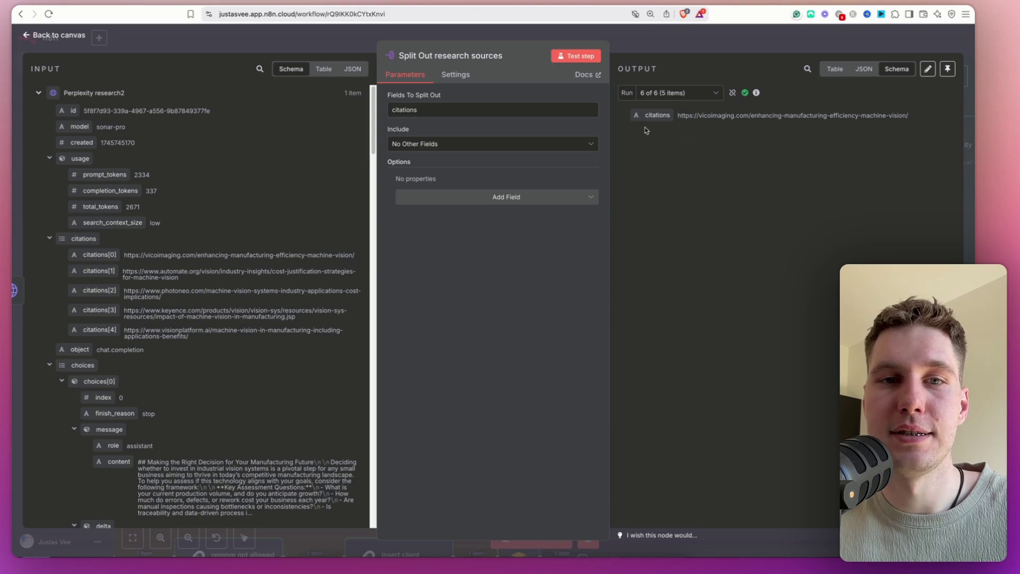
left_click(49, 159)
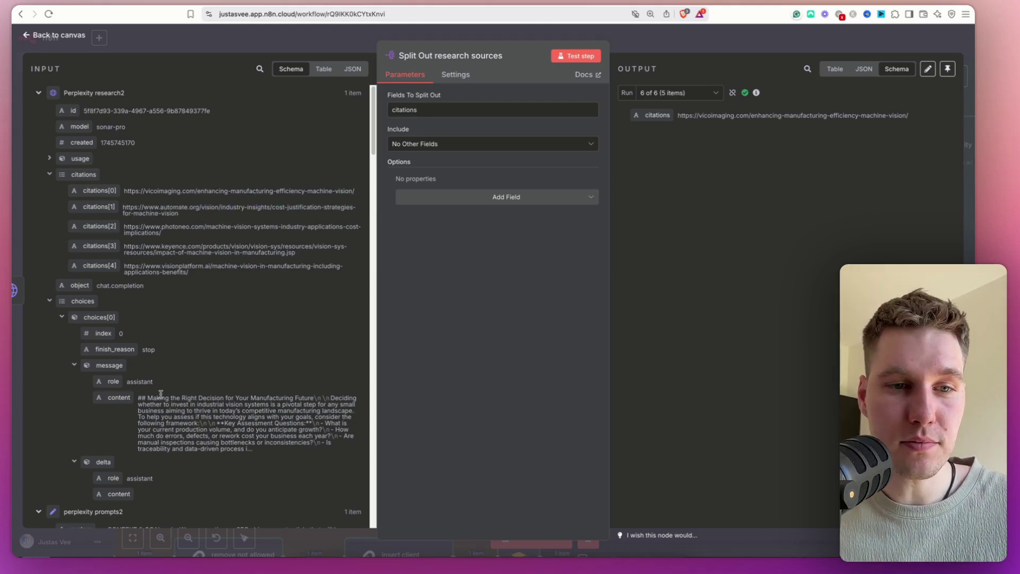
left_click_drag(262, 451, 156, 396)
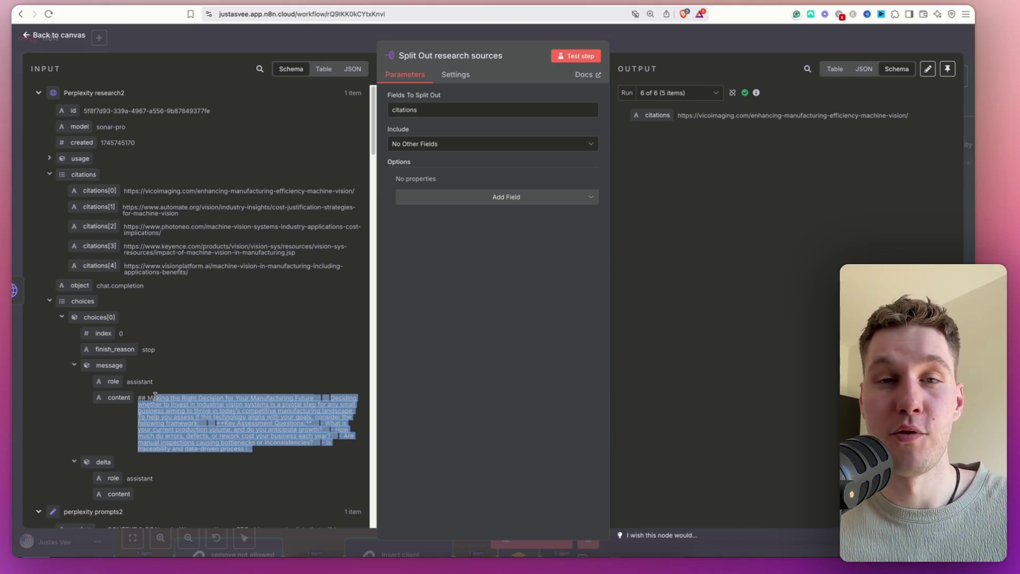
Highlight the item index expression in change sources structure's citation_item value, and view the settings of the Aggregate research sources node
key("Escape")
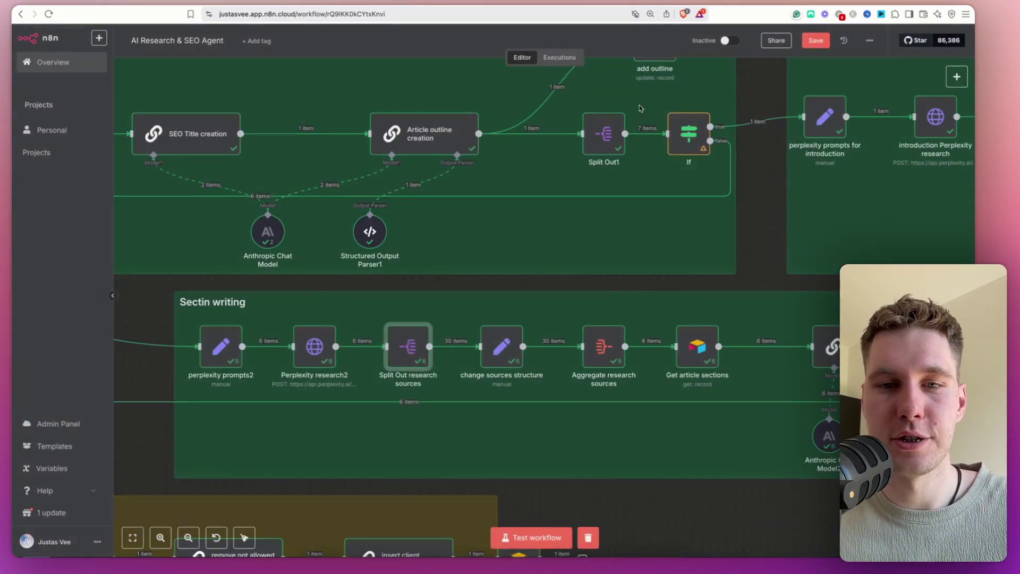
double_click(492, 359)
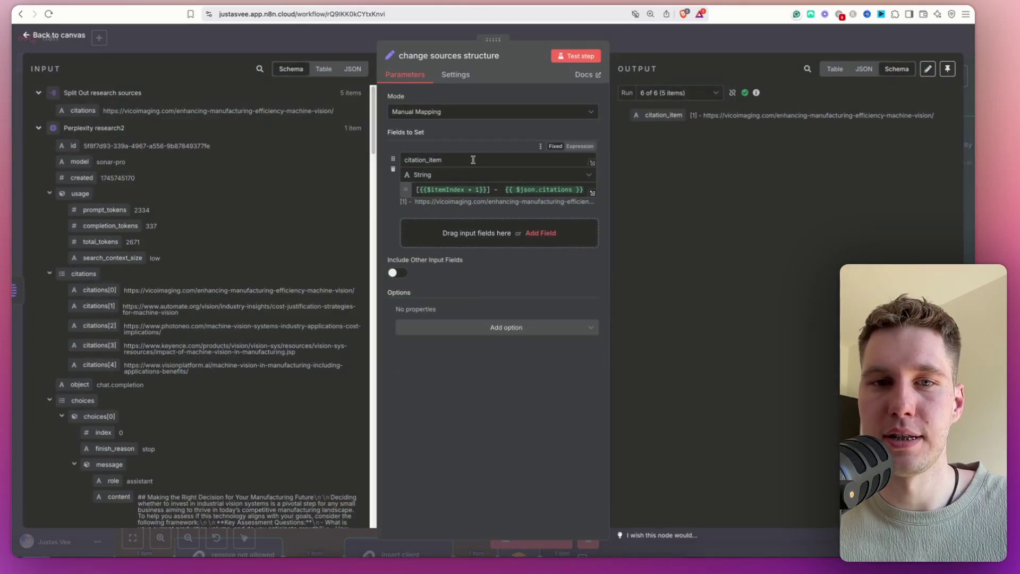
left_click_drag(490, 190, 412, 192)
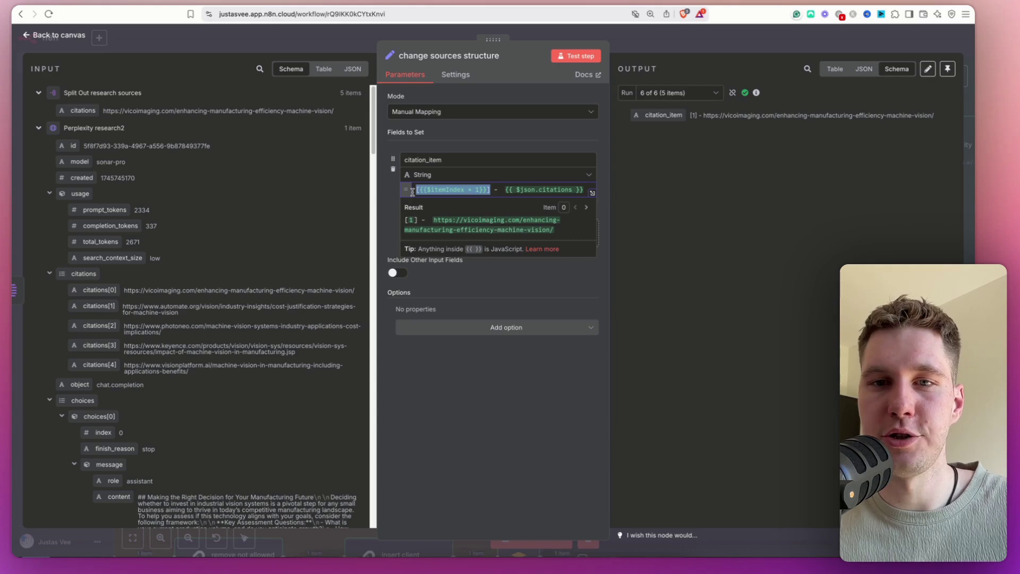
left_click(796, 40)
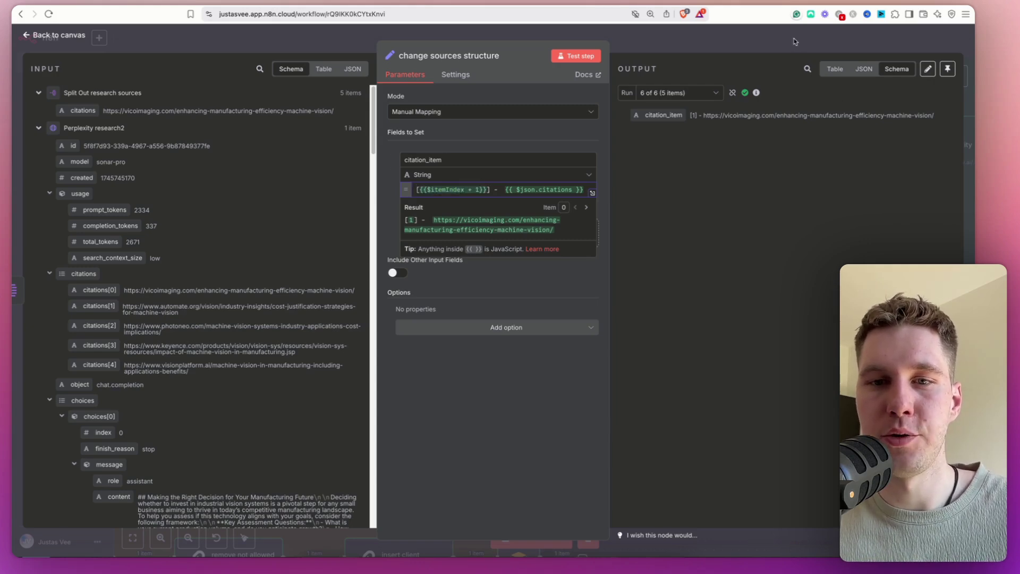
double_click(603, 347)
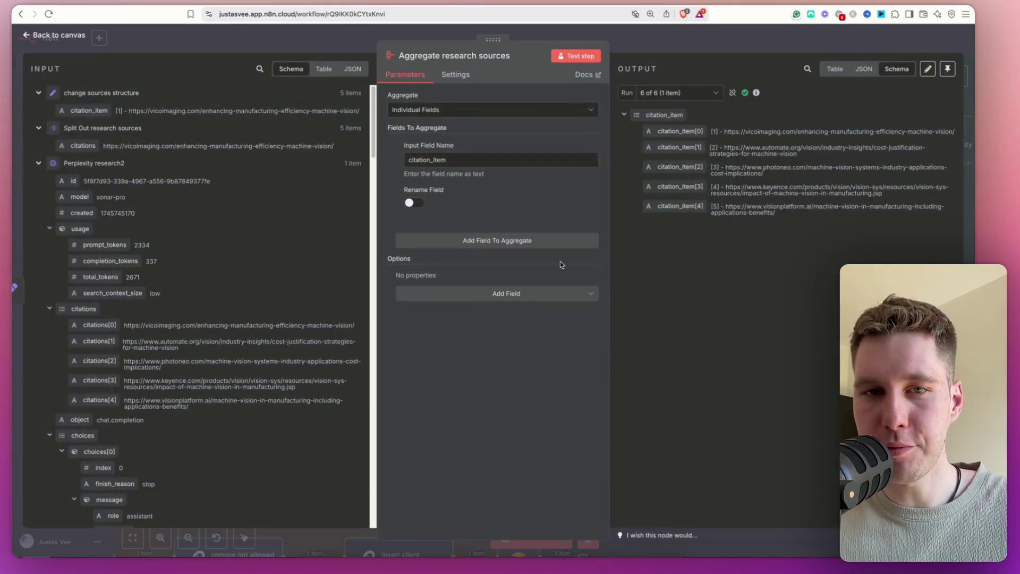
left_click(755, 39)
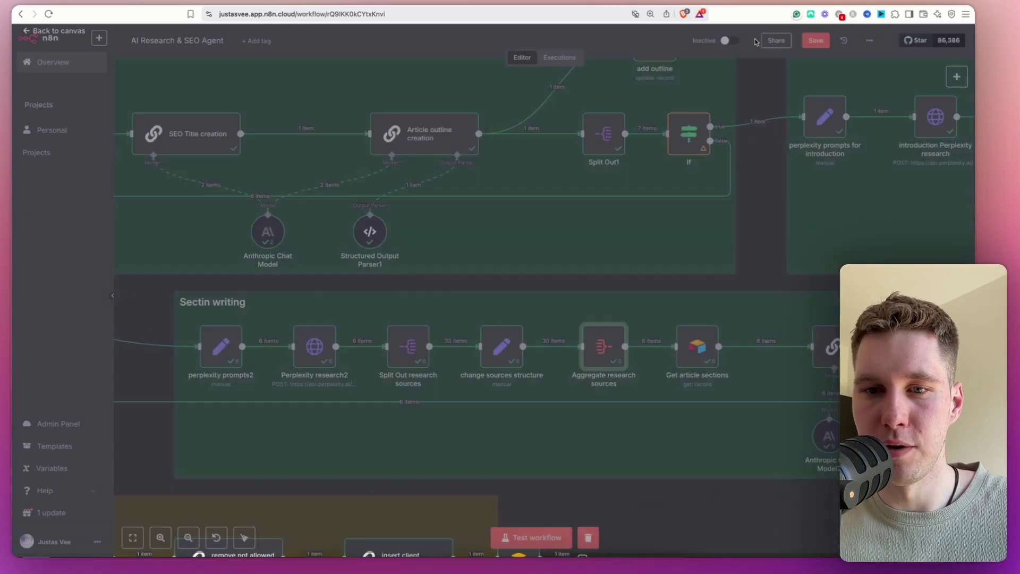
Open the Section writing node, read its expanded user prompt with the Get article sections data collapsed, and close the node
scroll(763, 260, "right", 5)
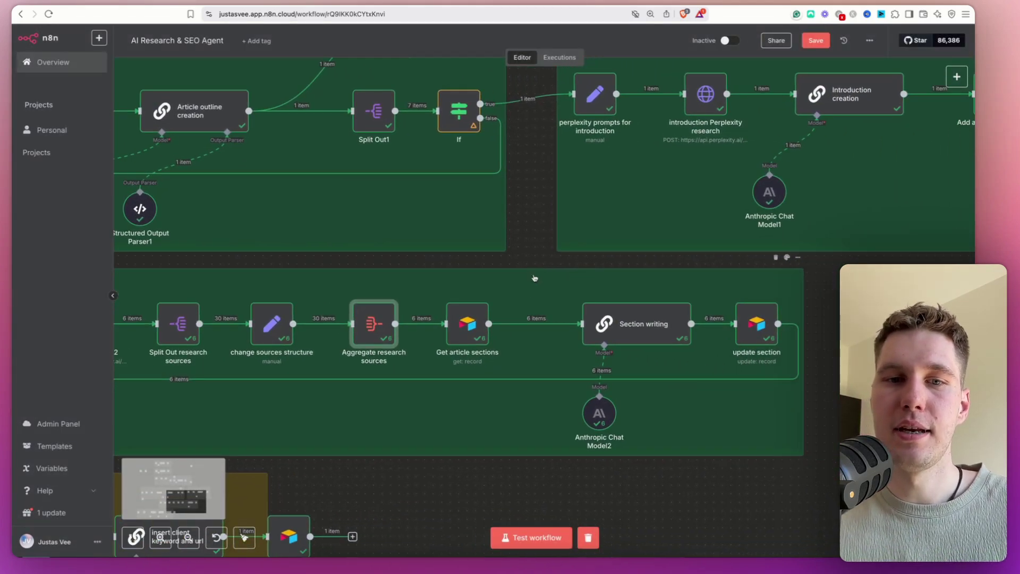
double_click(649, 327)
left_click(595, 213)
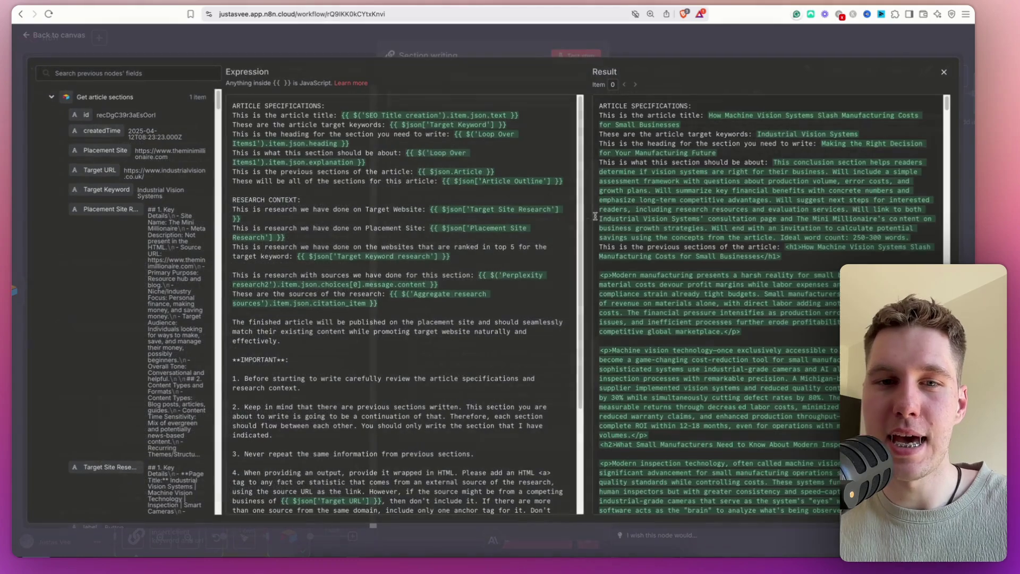
left_click(52, 97)
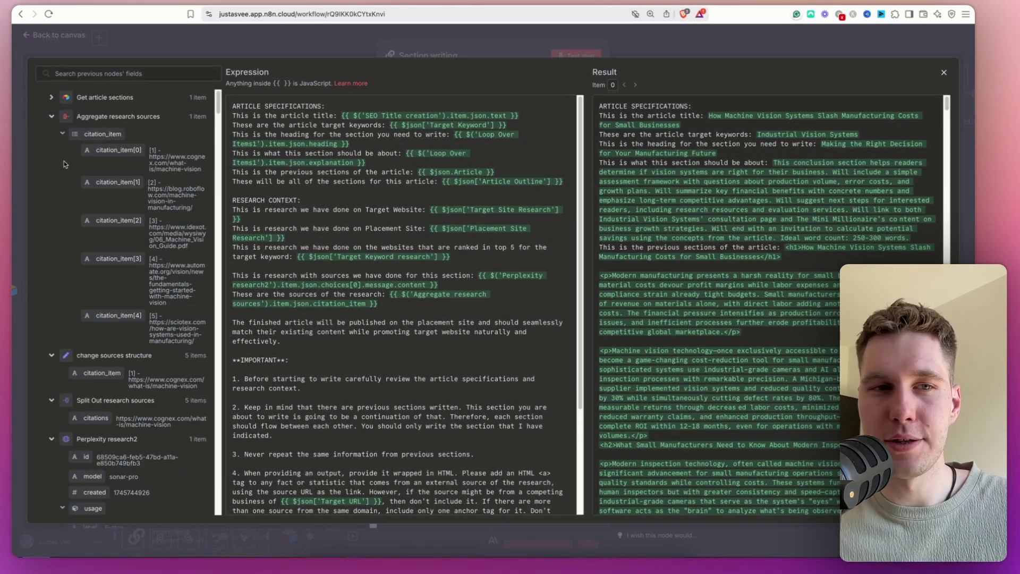
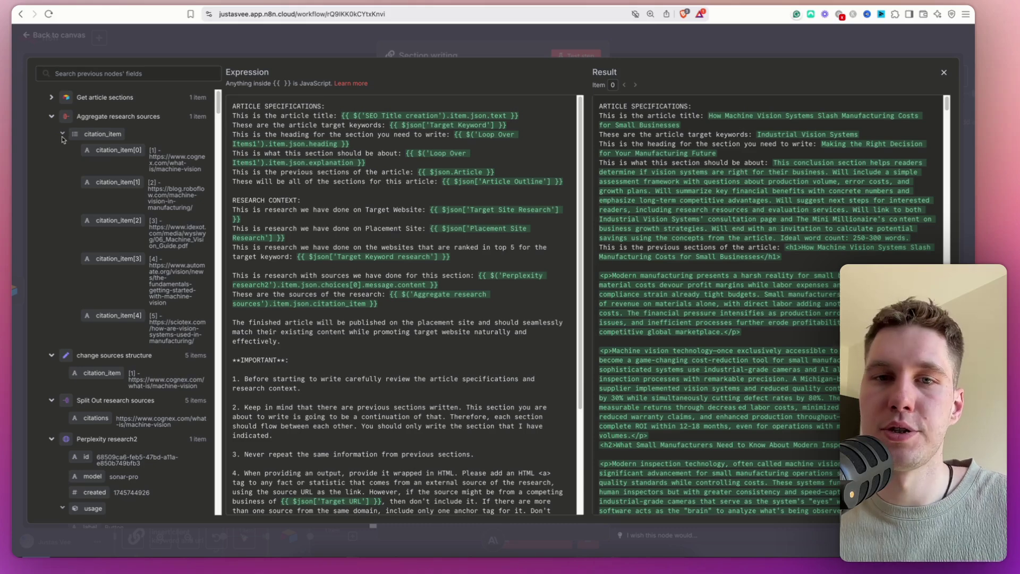
key("Escape")
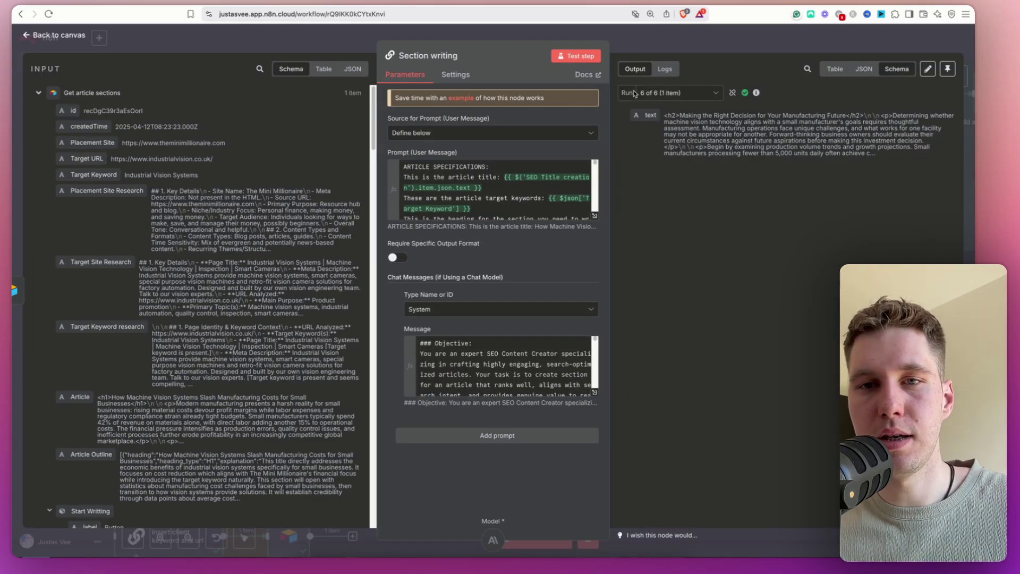
key("Escape")
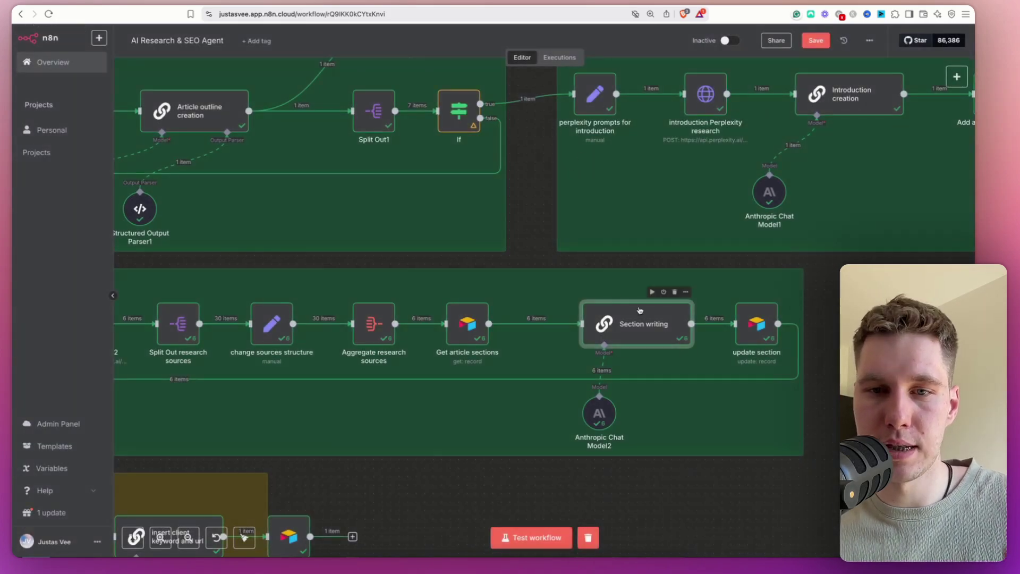
Check which model Anthropic Chat Model2 uses for section writing and close the node
double_click(599, 415)
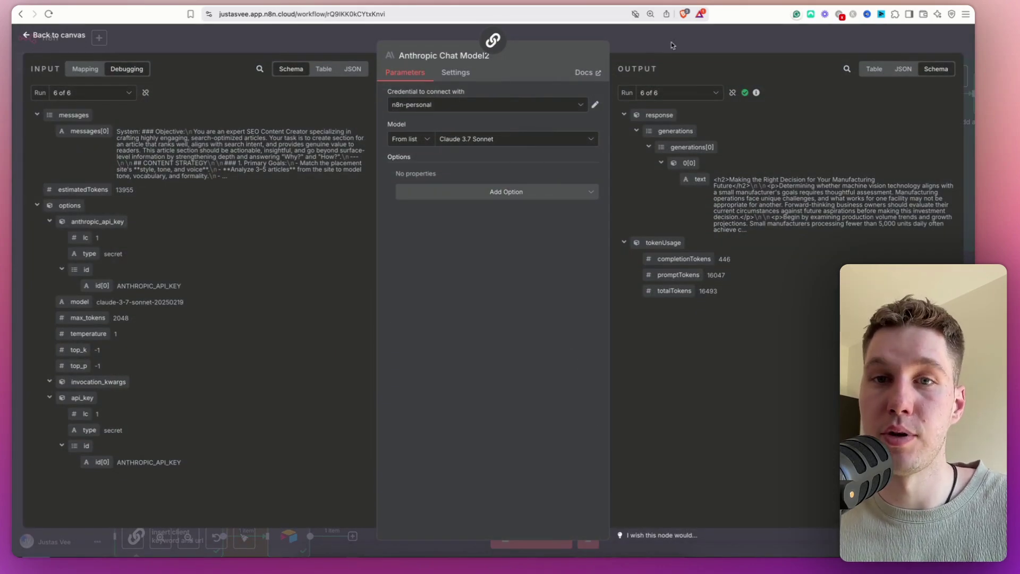
left_click(683, 14)
left_click(737, 42)
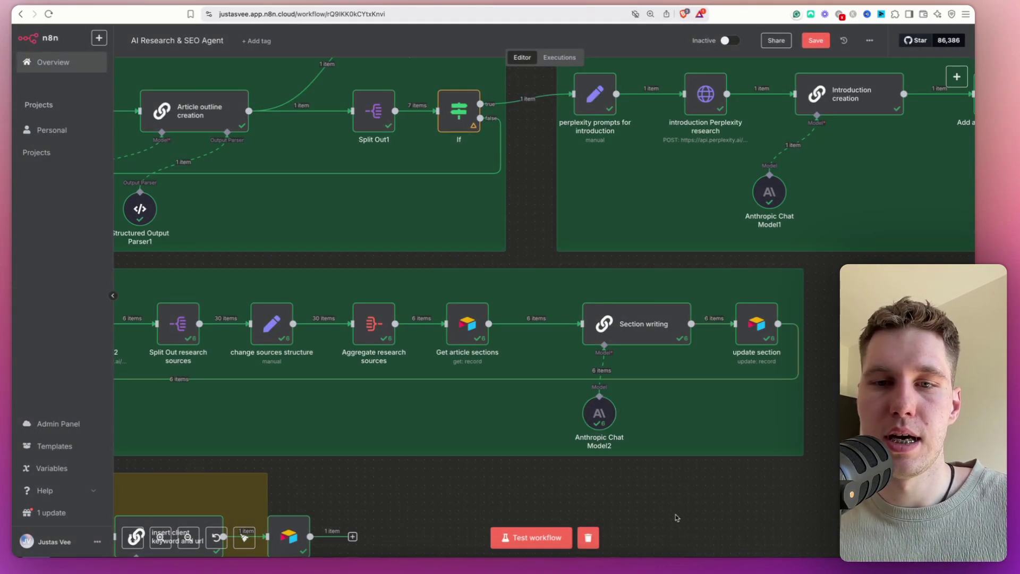
View the Airtable record lookup settings of the Get article sections node and return to the canvas
scroll(526, 506, "down", 2)
scroll(526, 506, "right", 3)
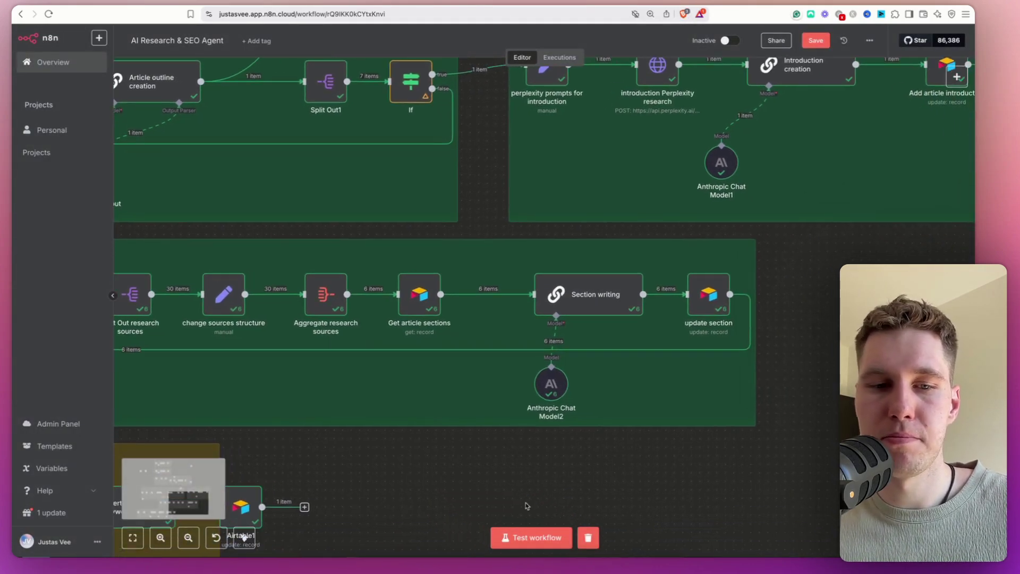
double_click(160, 538)
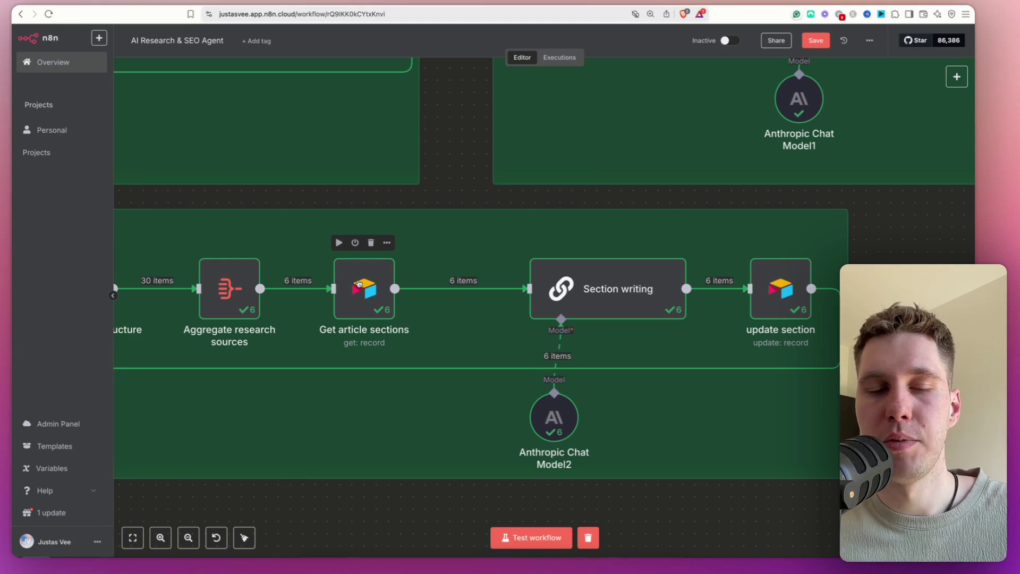
double_click(360, 284)
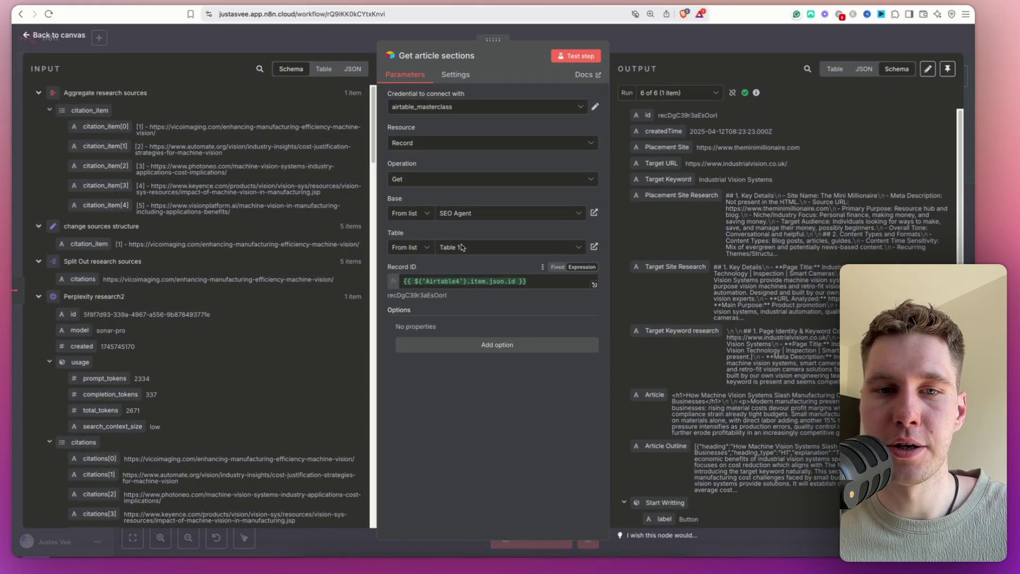
key("Escape")
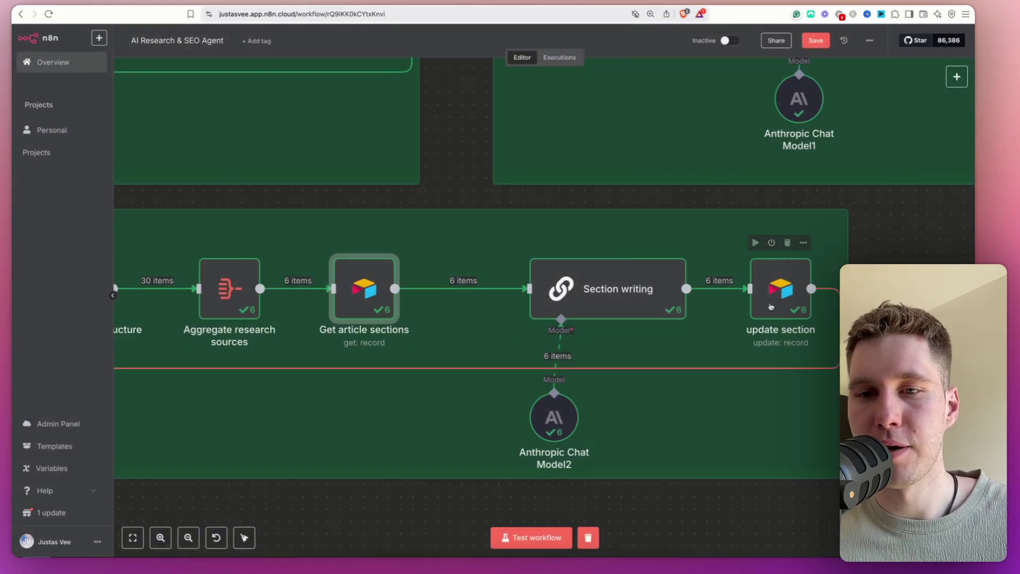
Open the update section node, highlight the existing article and new section text expressions in its Article value, and close it
double_click(771, 306)
scroll(451, 411, "down", 1)
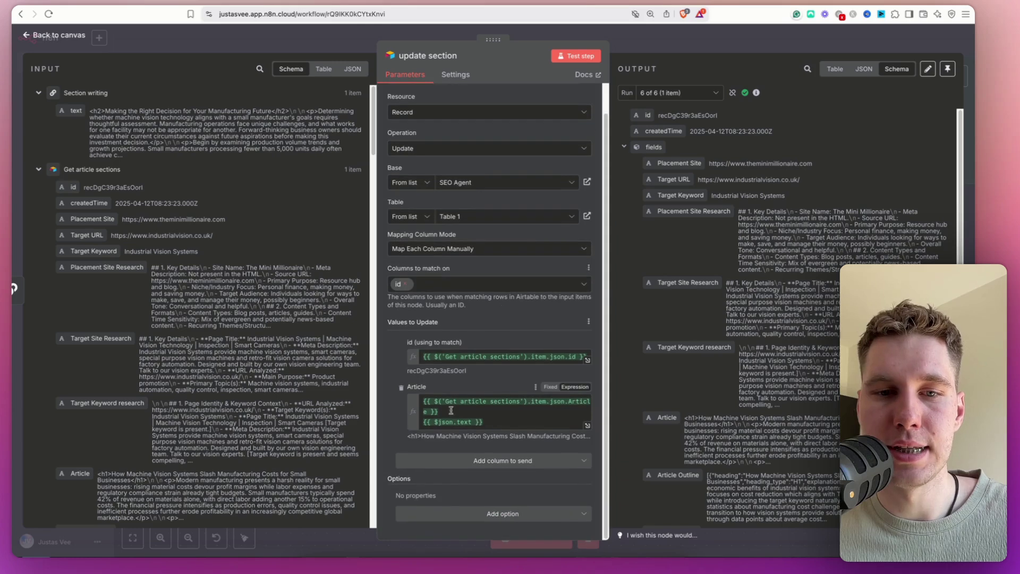
left_click(451, 410)
left_click_drag(458, 411, 415, 402)
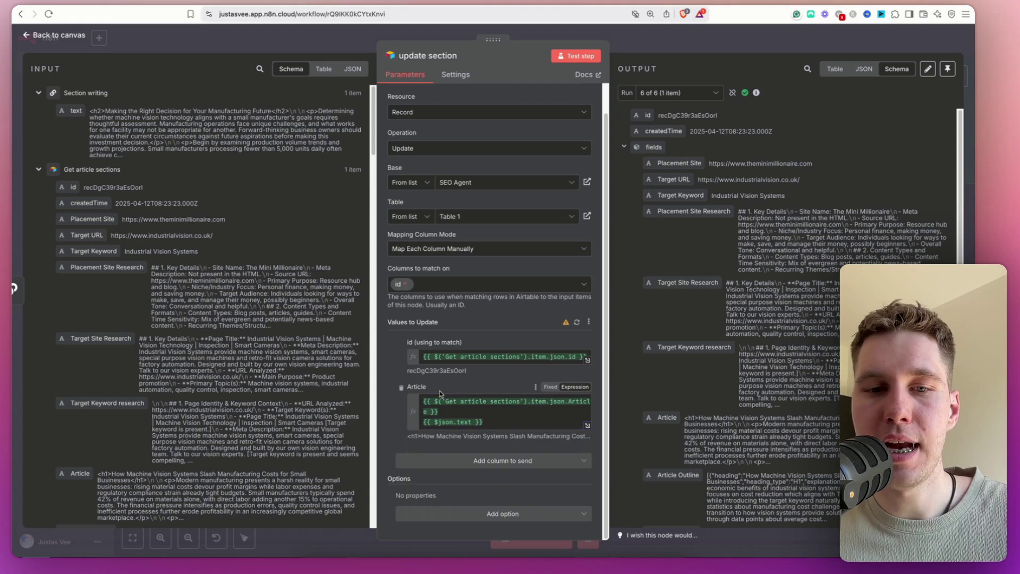
left_click_drag(485, 422, 421, 425)
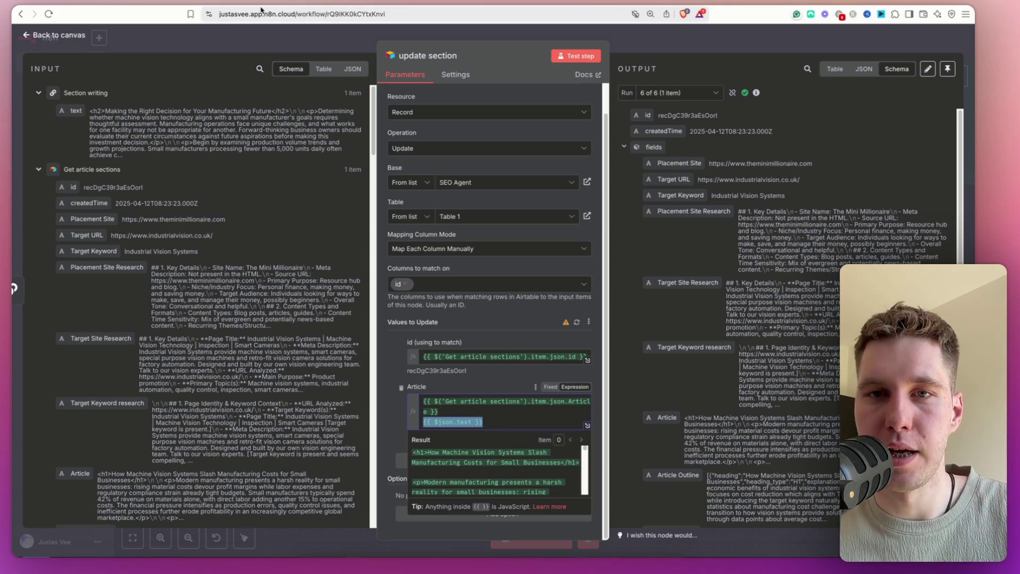
key("Escape")
Reopen Get article sections, highlight the start of the Article text in its output, and close the node
double_click(372, 293)
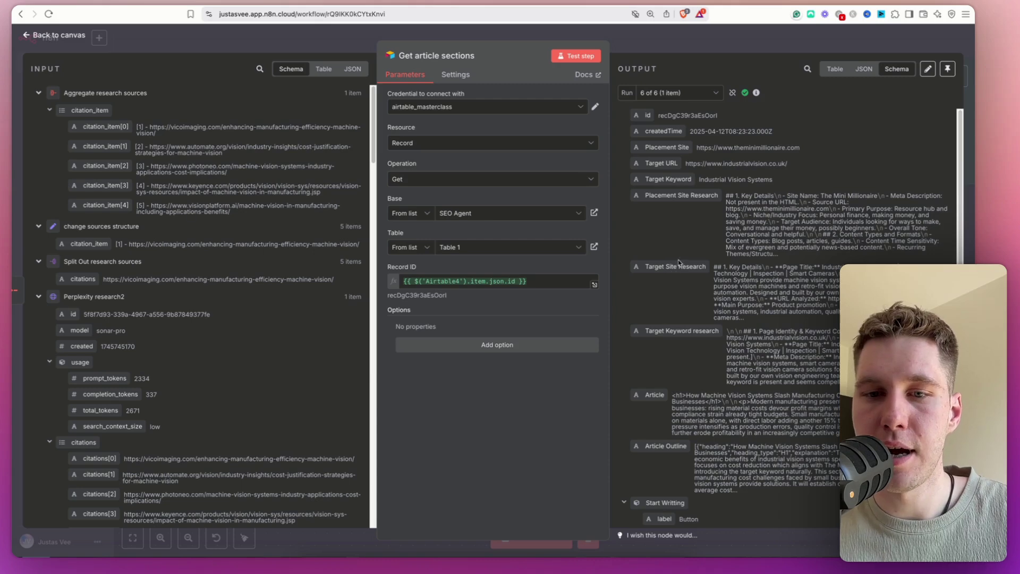
left_click_drag(680, 396, 749, 402)
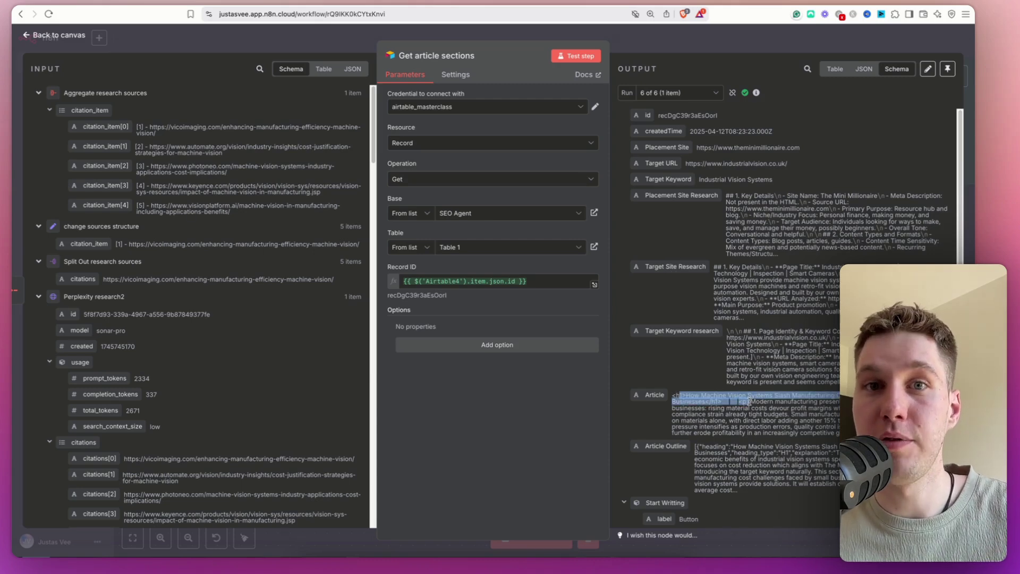
left_click(698, 37)
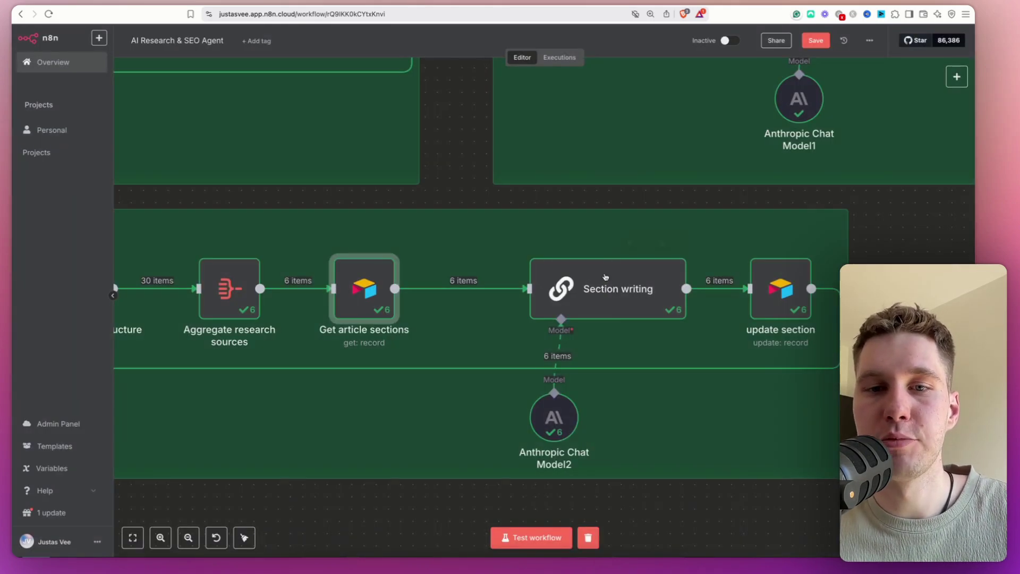
Expand Section writing's user prompt, highlight the previous sections line and its $json.Article expression, and return to the canvas
double_click(625, 308)
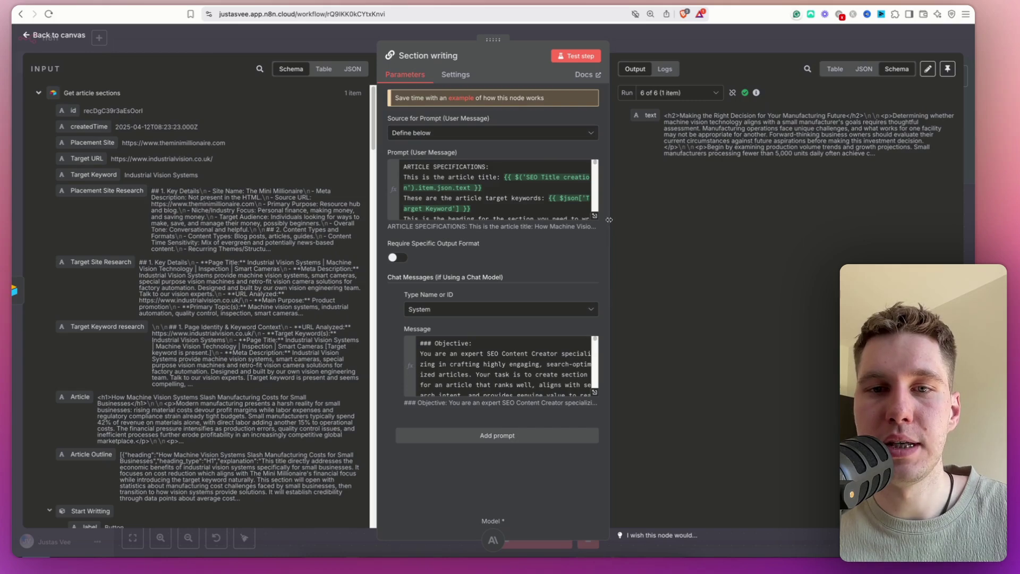
left_click(595, 216)
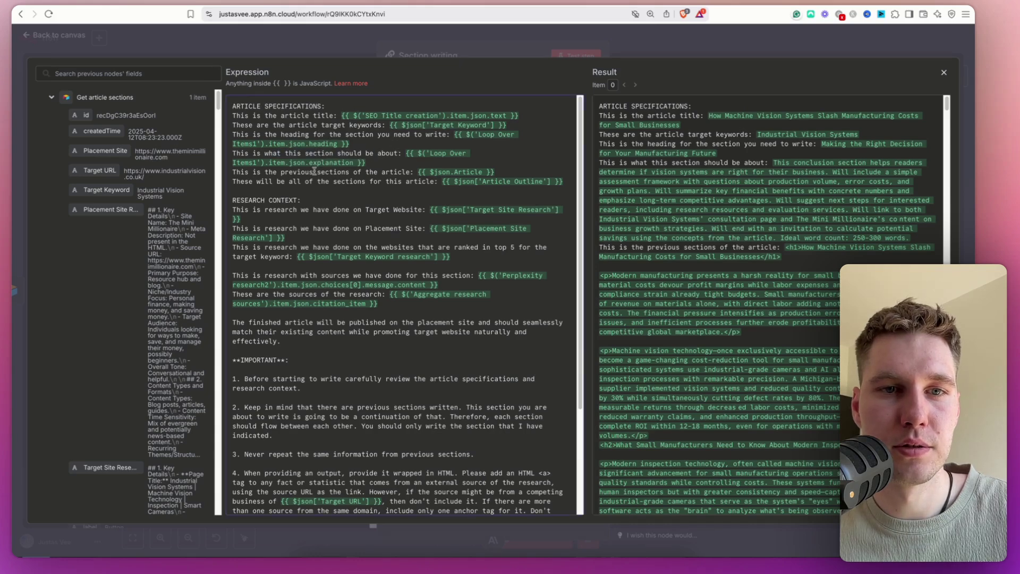
left_click_drag(329, 172, 384, 174)
left_click(385, 175)
left_click_drag(240, 172, 412, 173)
left_click(414, 172)
left_click_drag(494, 172, 419, 171)
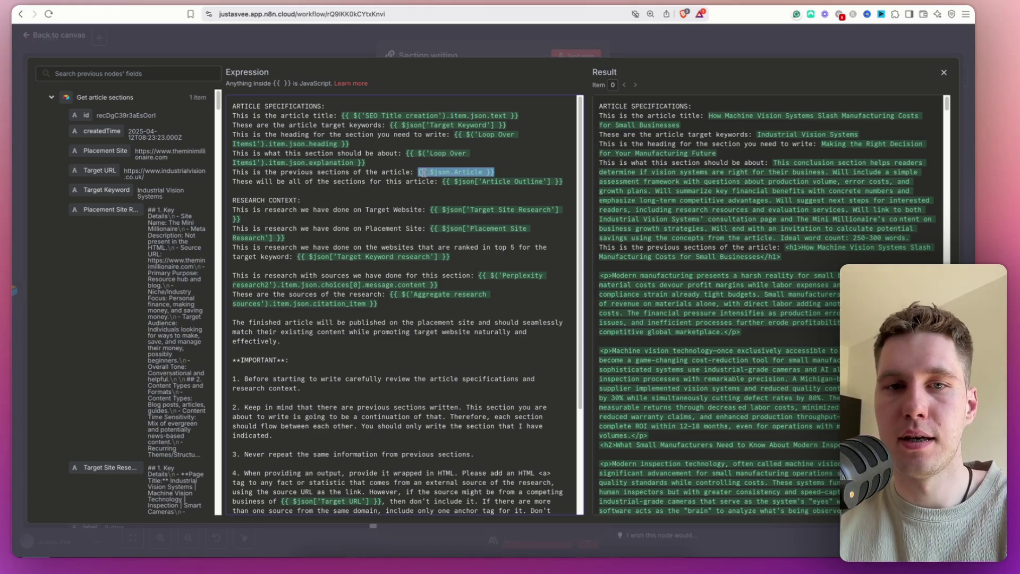
left_click(657, 56)
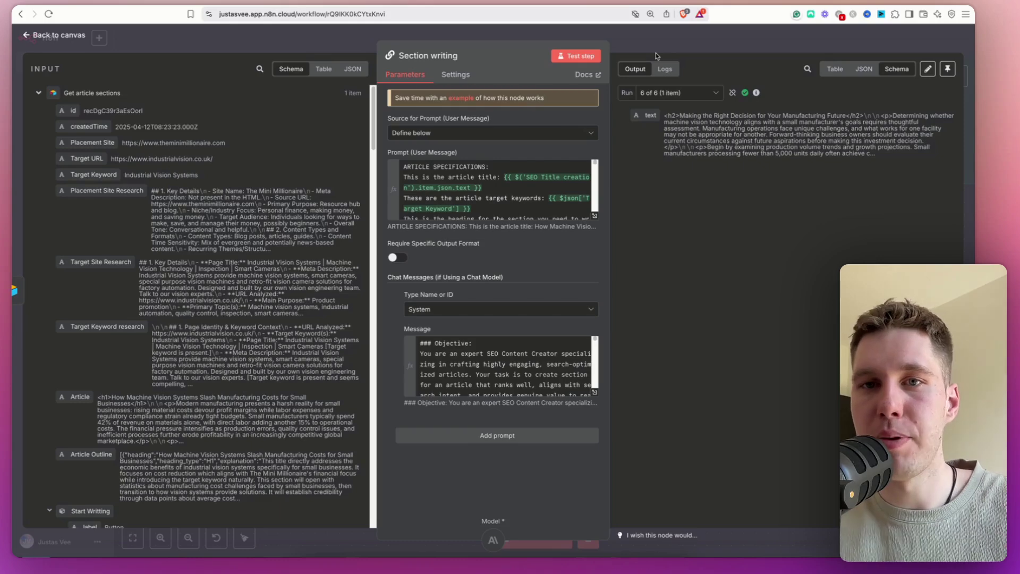
left_click(657, 55)
Go to the Final edits section, view the Max Items and Keep settings of the Limit2 node, and close it
left_click(189, 538)
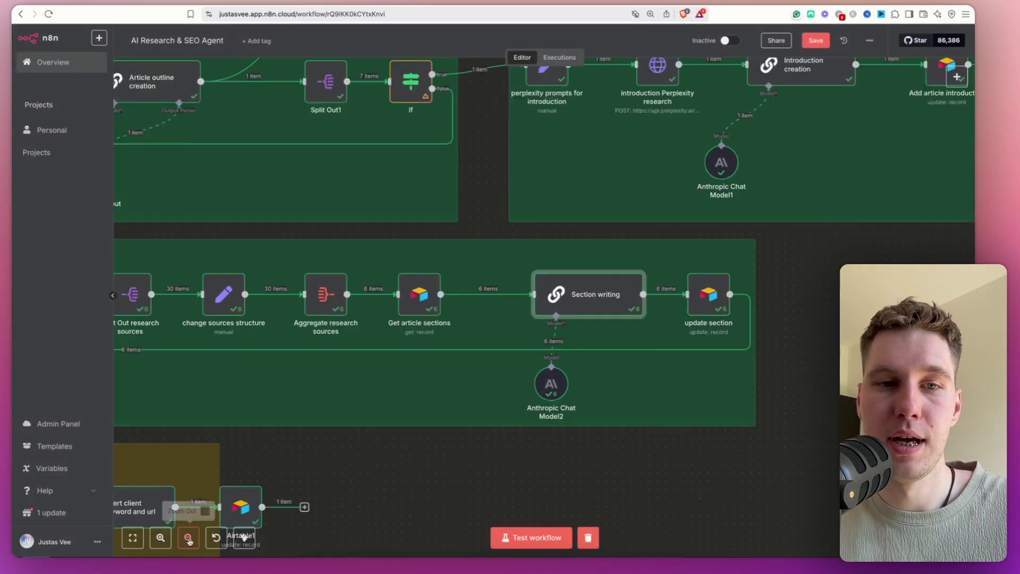
left_click(189, 540)
left_click(189, 540)
scroll(515, 447, "left", 4)
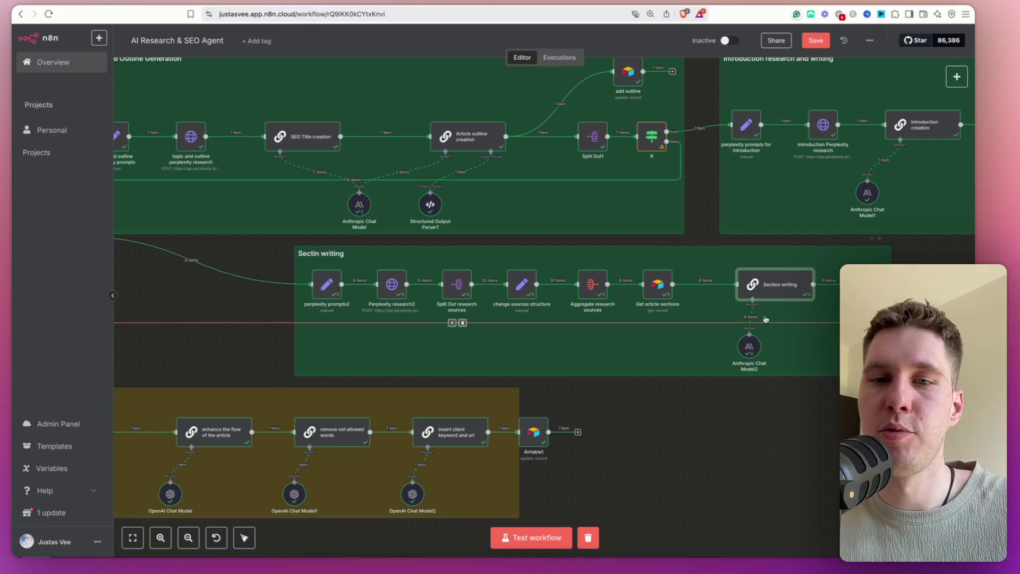
left_click_drag(622, 378, 824, 341)
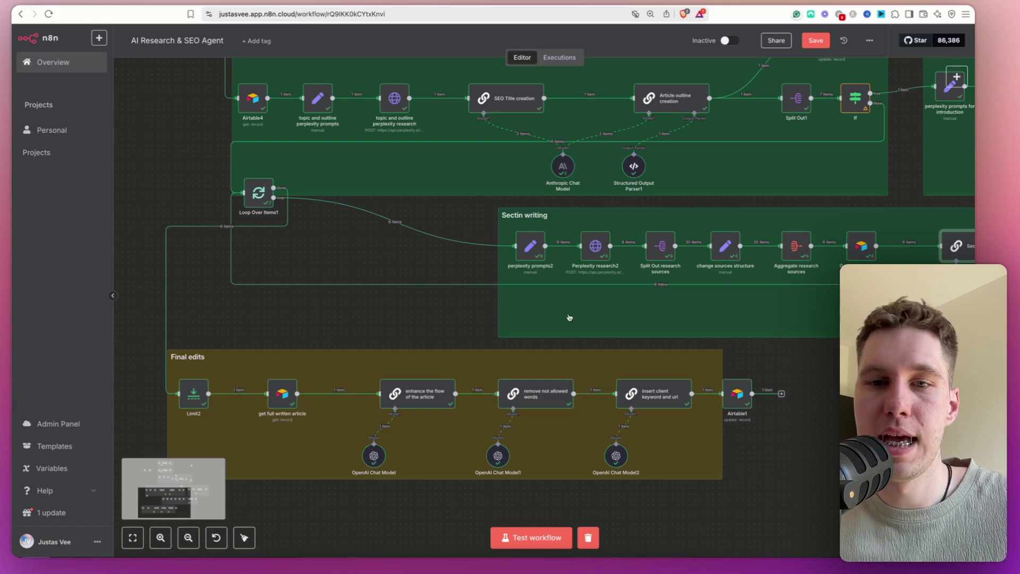
double_click(192, 405)
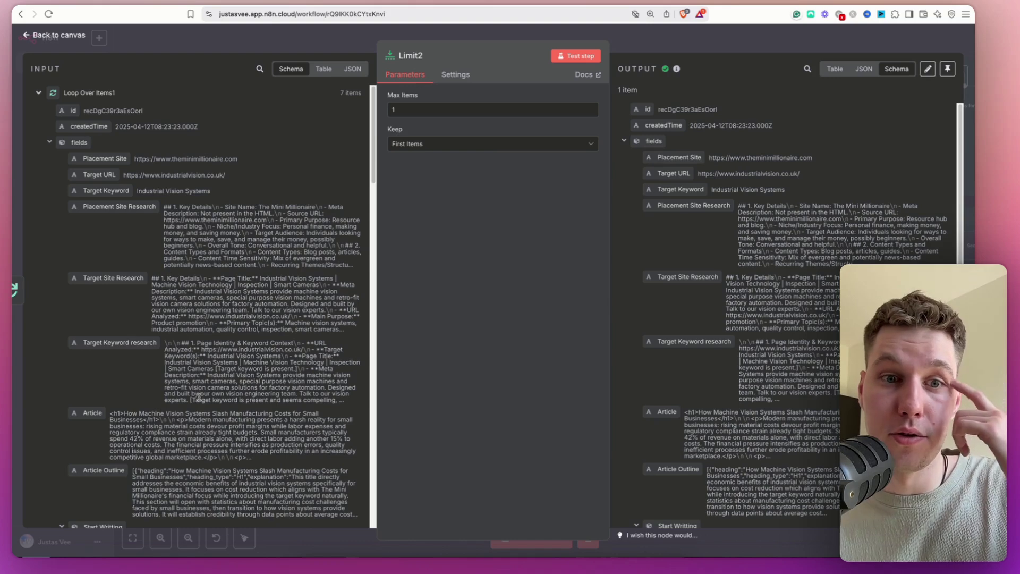
left_click(646, 44)
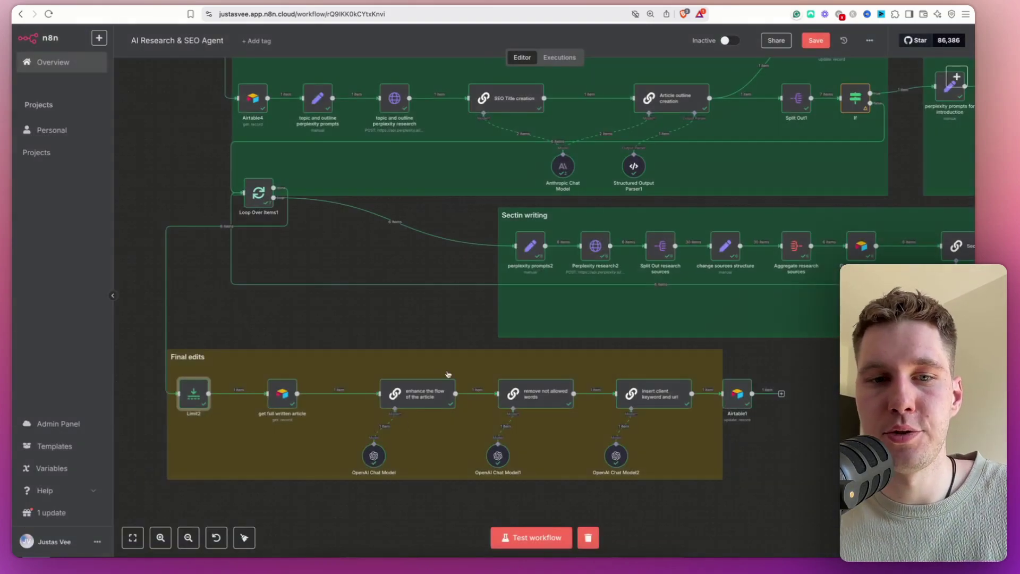
View the expanded user prompt of the enhance the flow of the article node and the settings of its OpenAI Chat Model, closing both
scroll(317, 506, "left", 3)
left_click(160, 537)
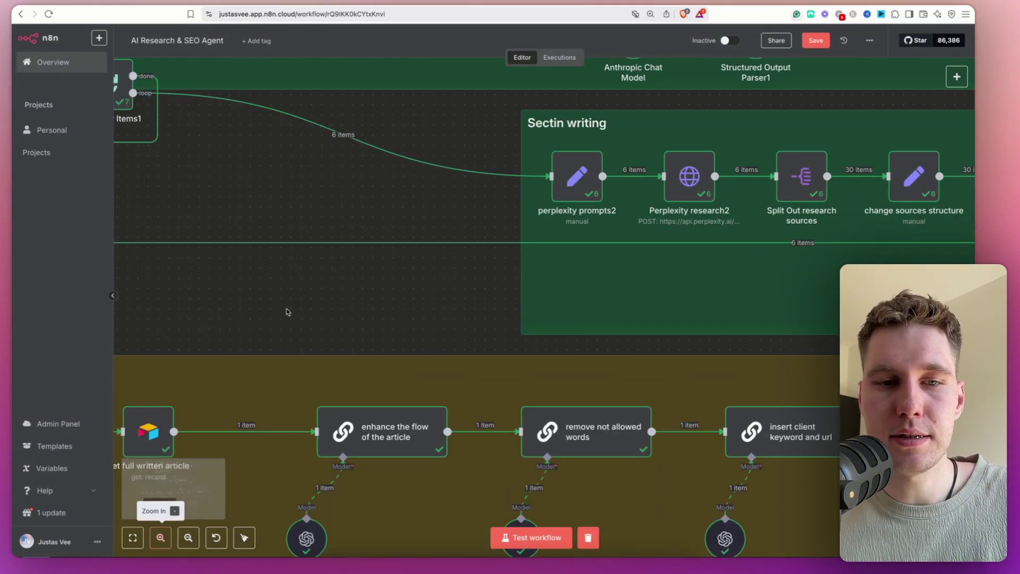
scroll(351, 266, "down", 2)
scroll(369, 239, "down", 1)
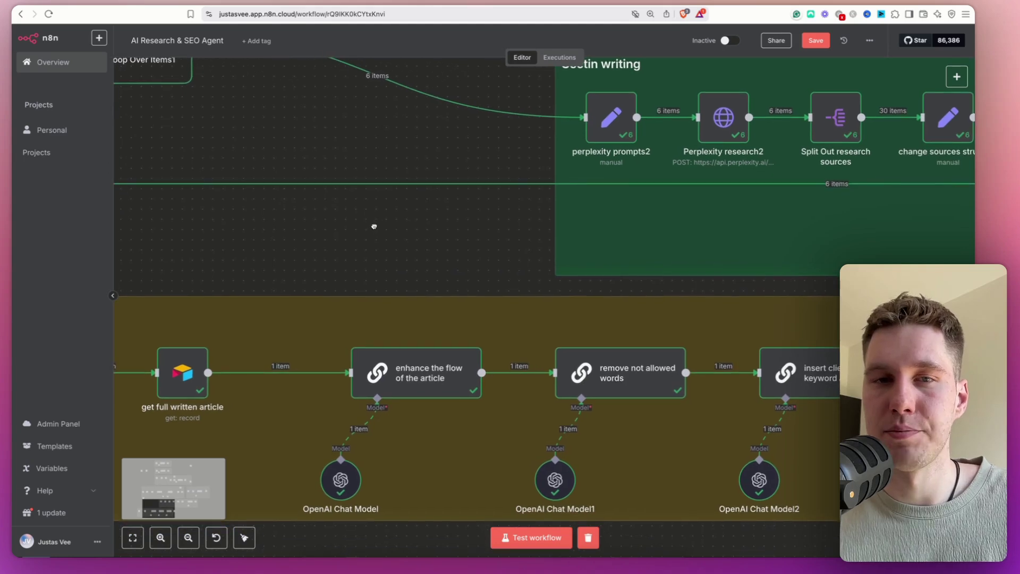
scroll(426, 219, "down", 2)
scroll(426, 219, "left", 2)
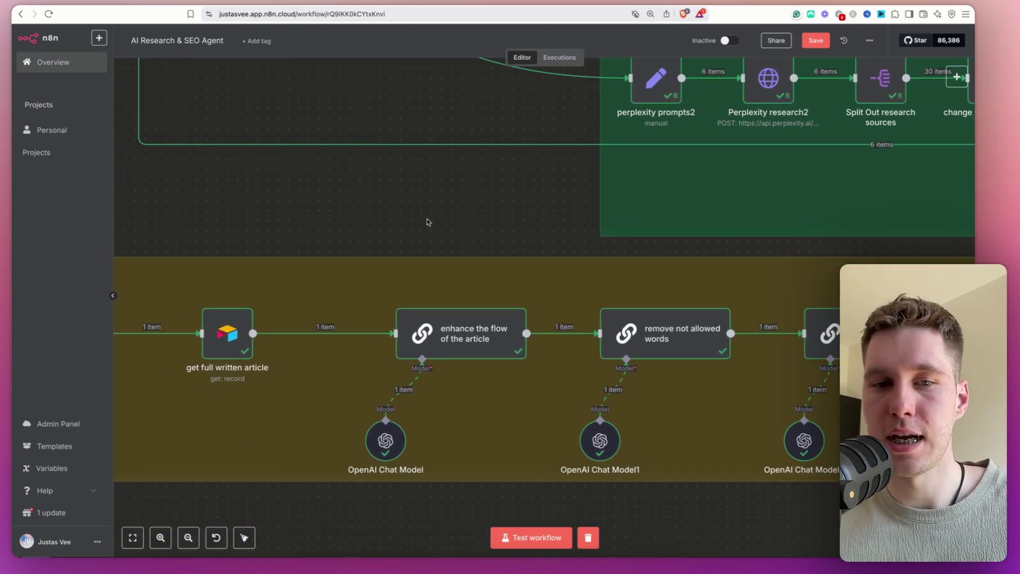
double_click(476, 337)
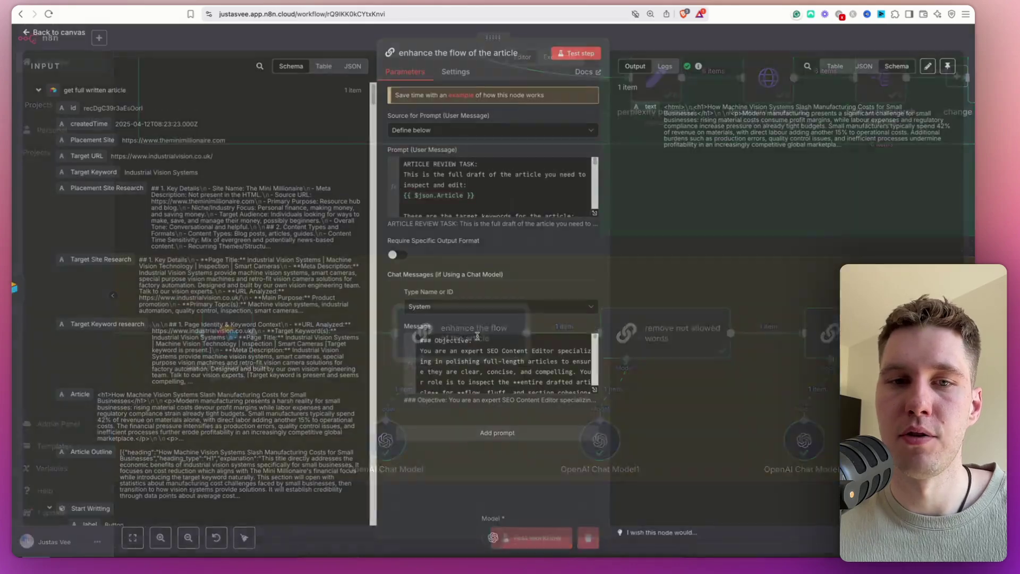
left_click(594, 214)
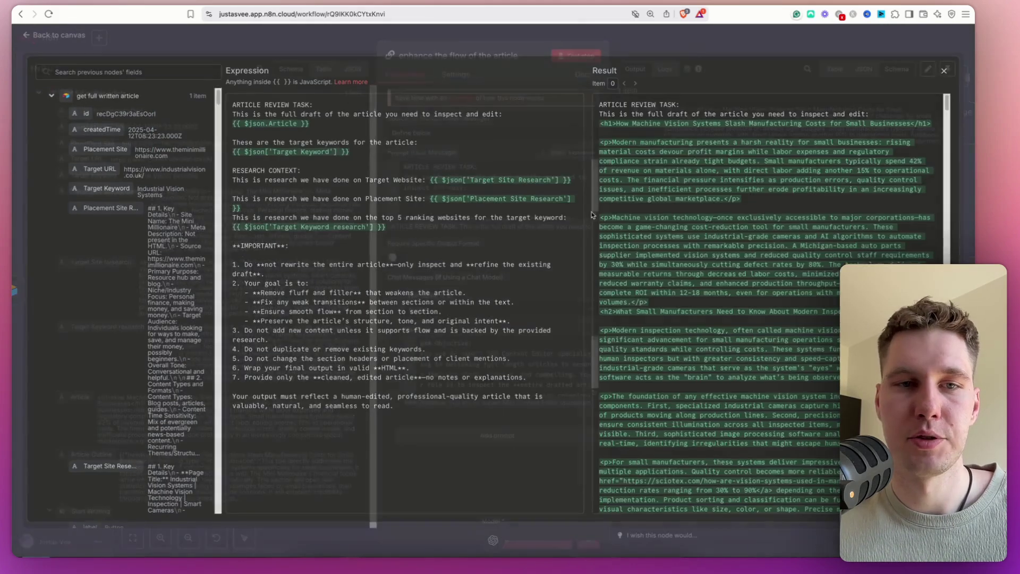
left_click(792, 40)
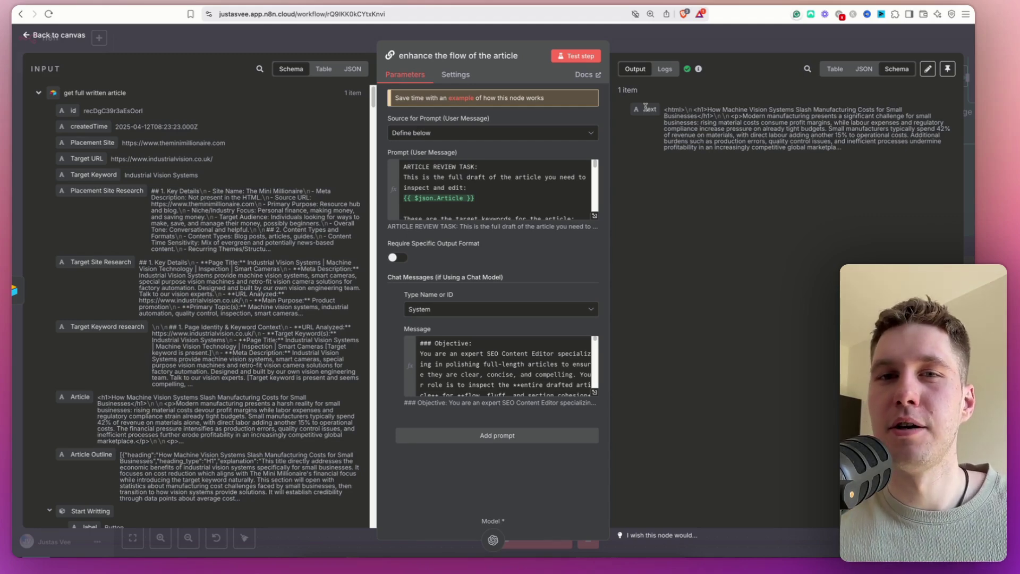
left_click(655, 35)
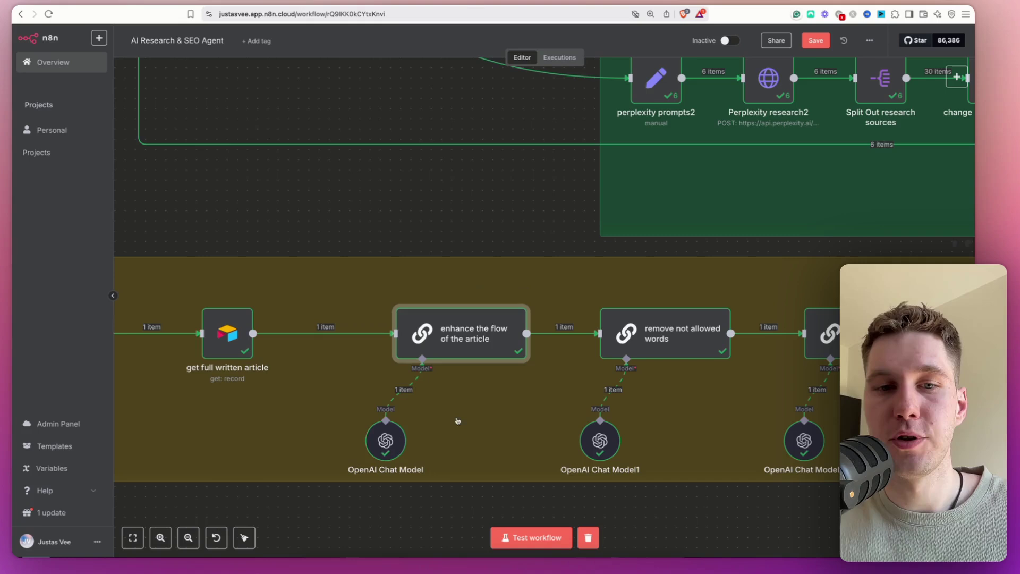
double_click(385, 444)
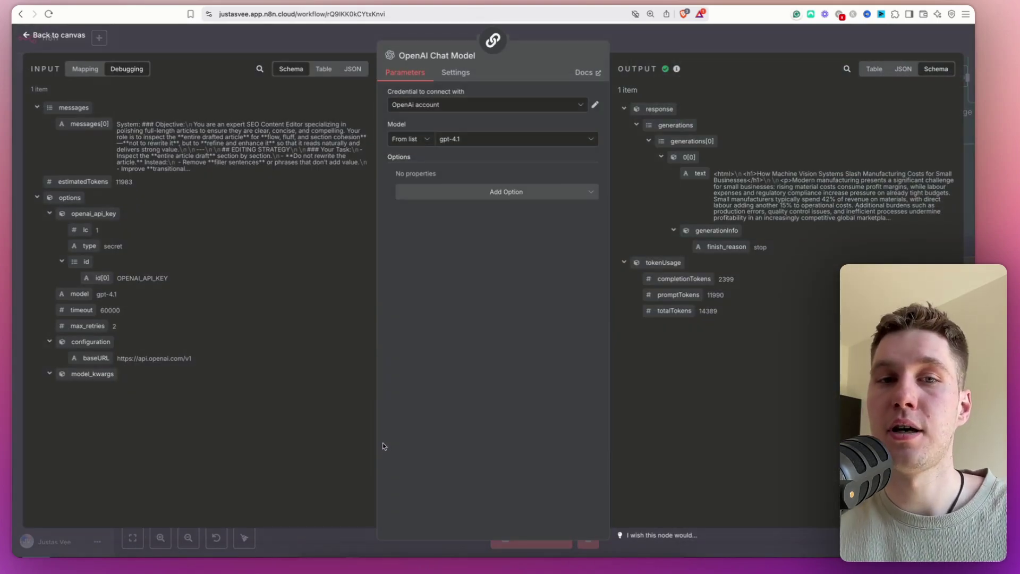
left_click(732, 43)
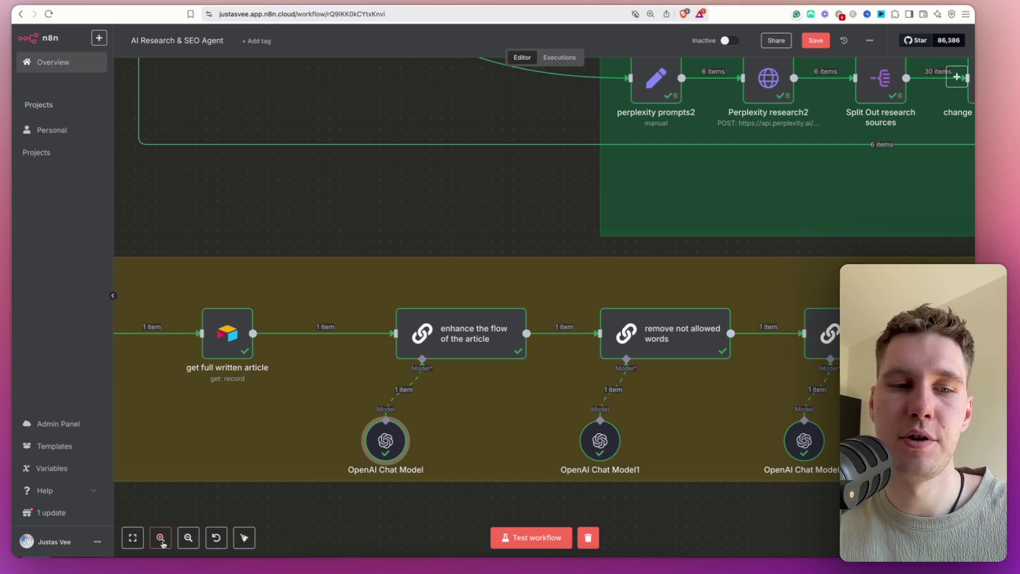
Open the remove not allowed words node, expand its system message, and highlight the Language & Style Don'ts list
left_click(190, 542)
left_click(190, 541)
left_click(190, 541)
left_click_drag(861, 304, 824, 318)
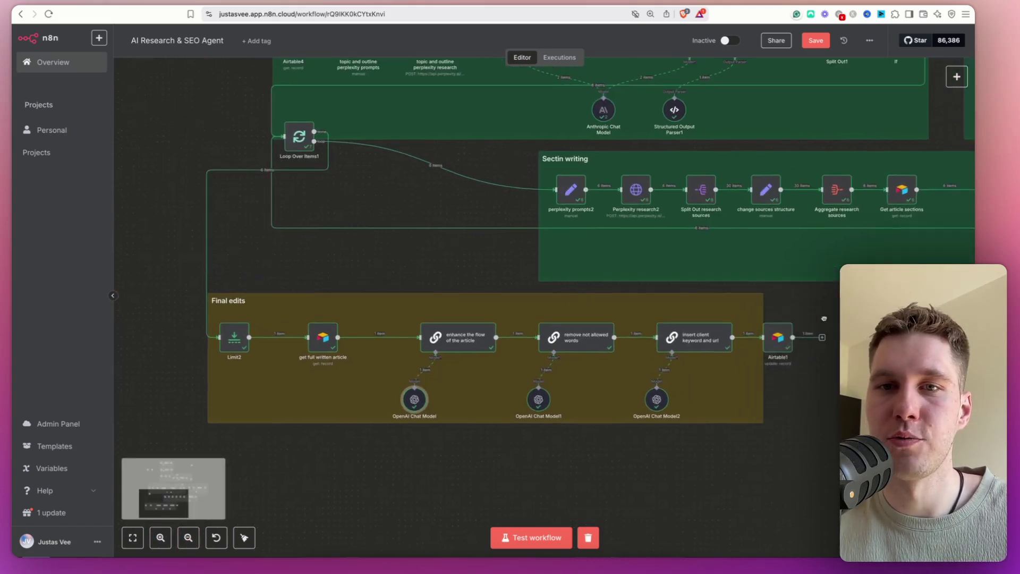
scroll(824, 319, "left", 5)
scroll(824, 319, "up", 1)
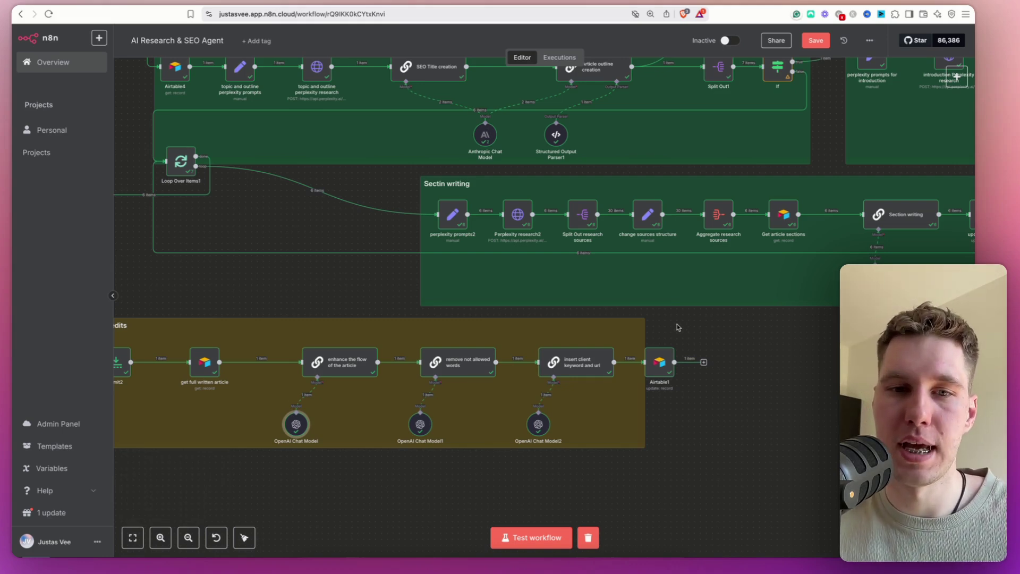
left_click(160, 539)
left_click(160, 539)
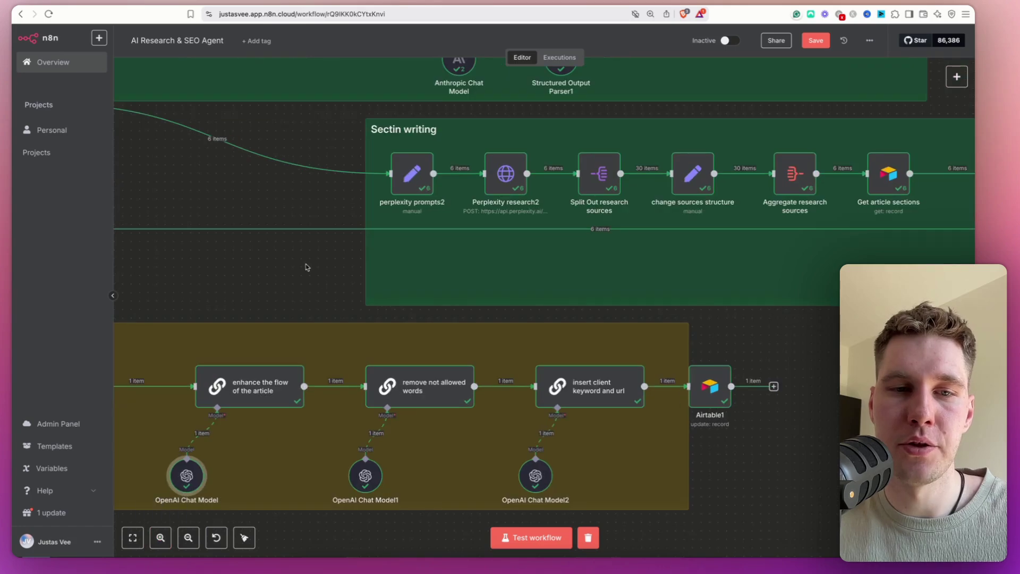
left_click_drag(305, 266, 341, 208)
double_click(462, 331)
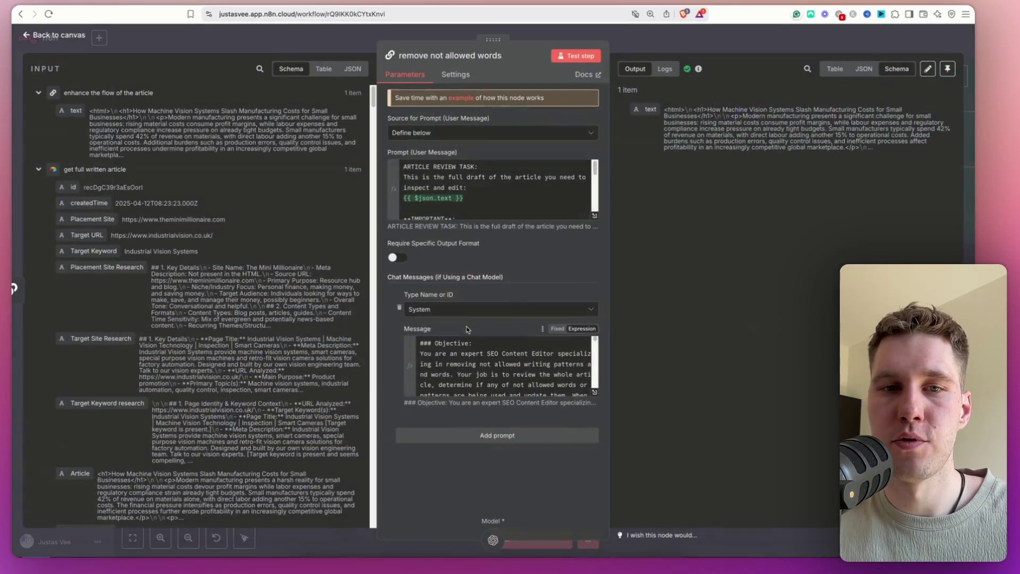
left_click(595, 392)
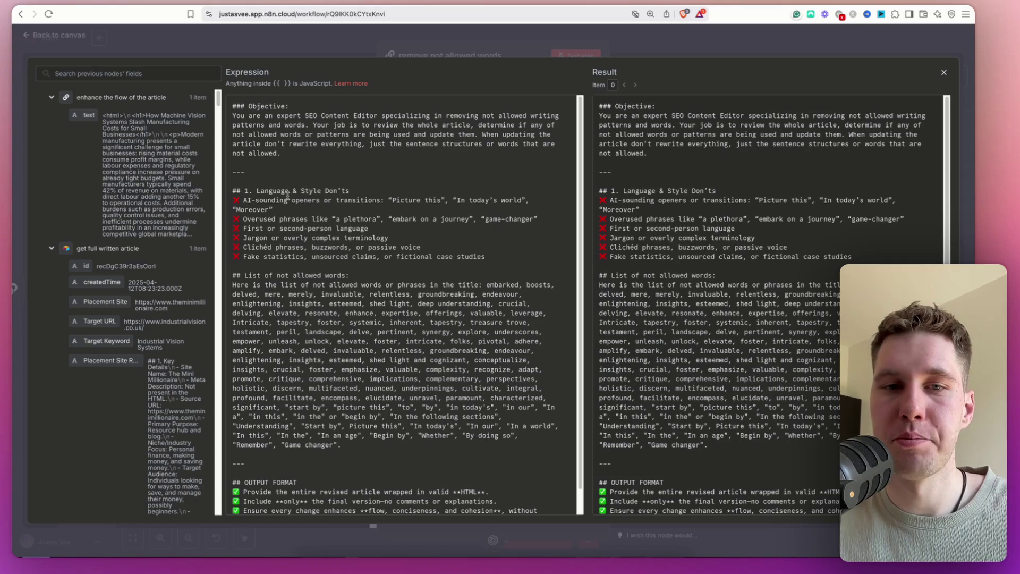
left_click_drag(277, 200, 513, 270)
left_click(513, 270)
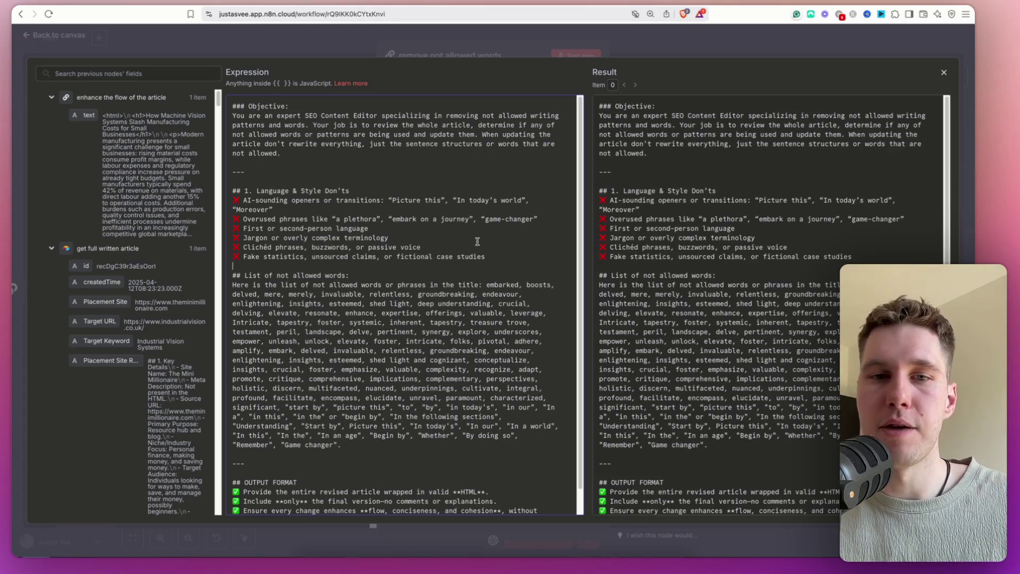
Highlight the list of not allowed words in the system message and return to the canvas
left_click_drag(246, 294, 477, 448)
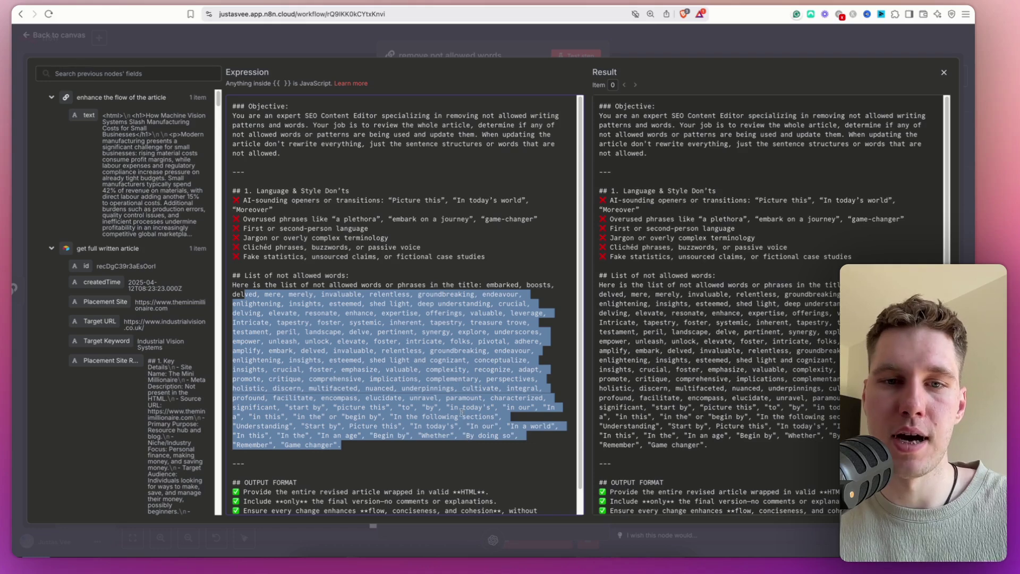
left_click(651, 52)
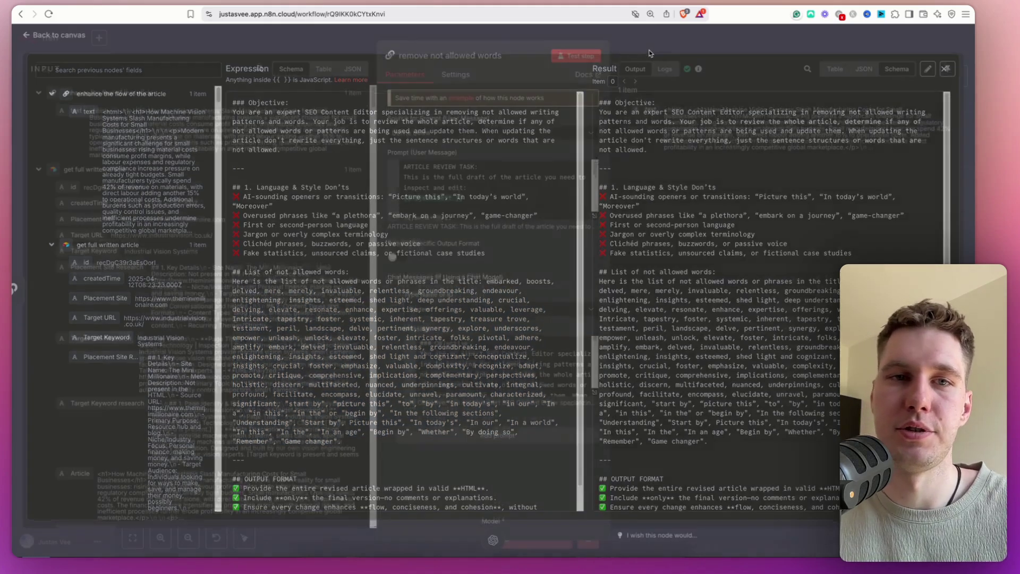
left_click(646, 41)
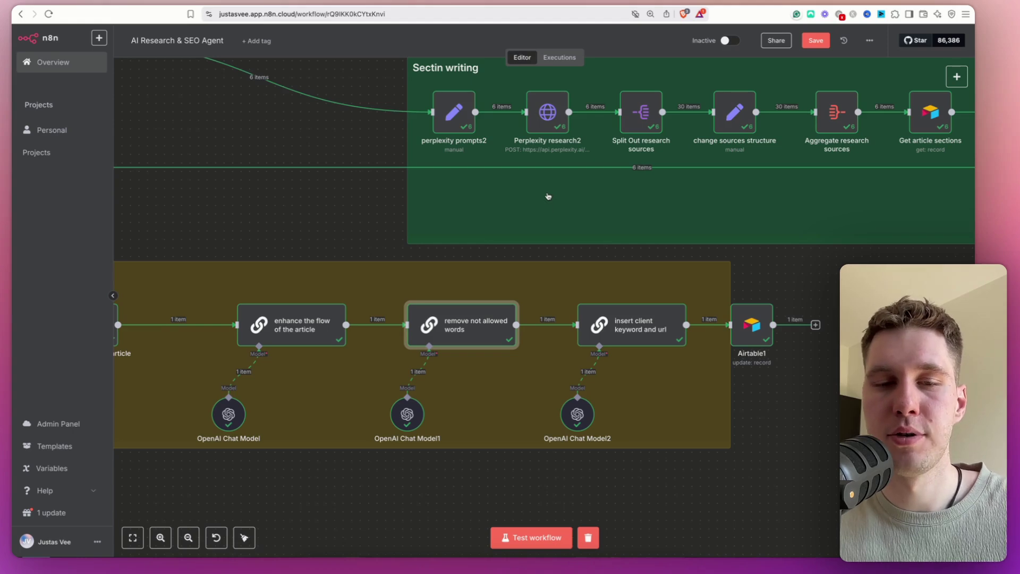
Open the insert client keyword and url node, view its expanded user prompt, and return to the canvas
mouse_move(553, 229)
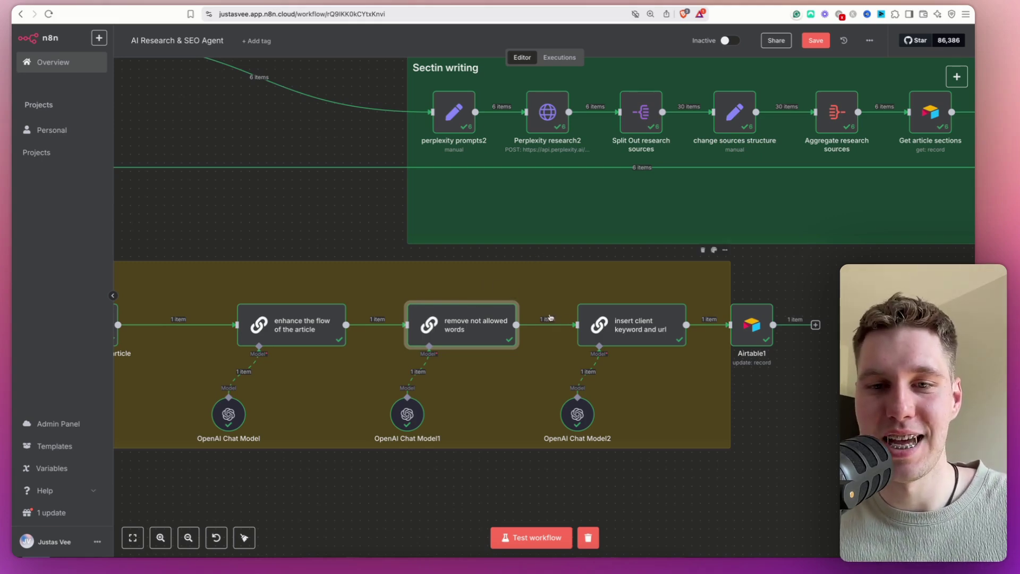
double_click(655, 330)
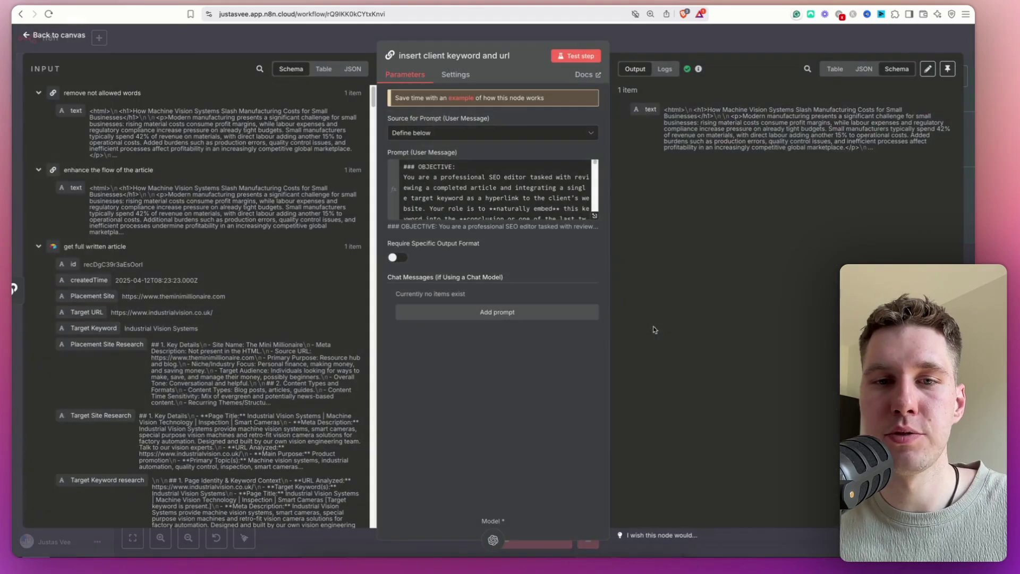
left_click(594, 216)
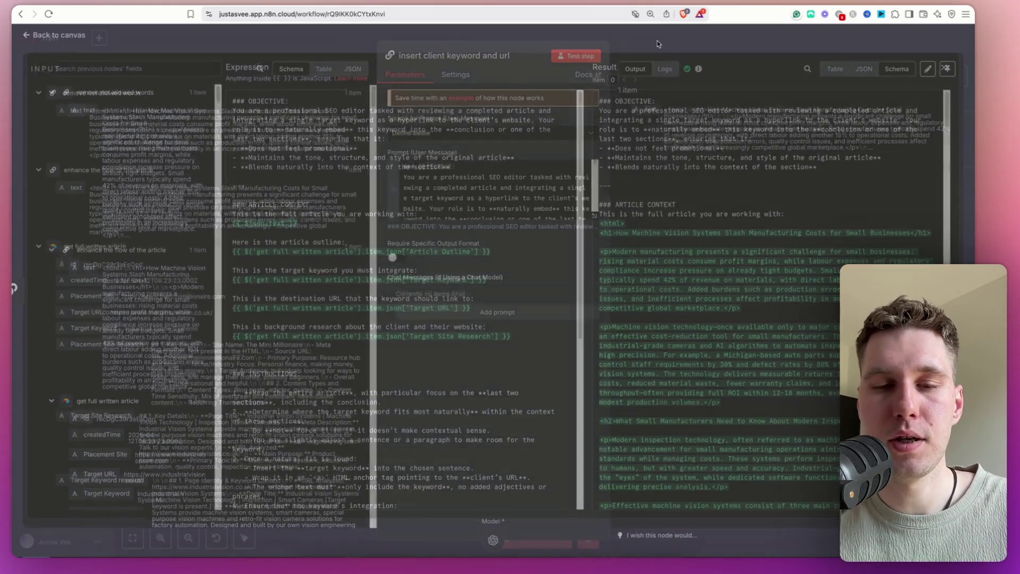
left_click(659, 44)
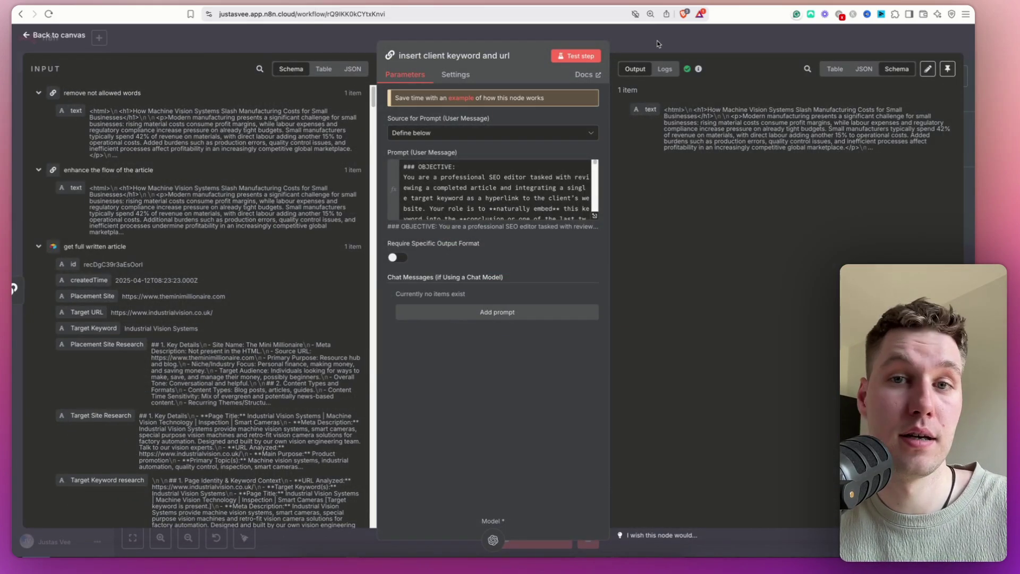
left_click(659, 44)
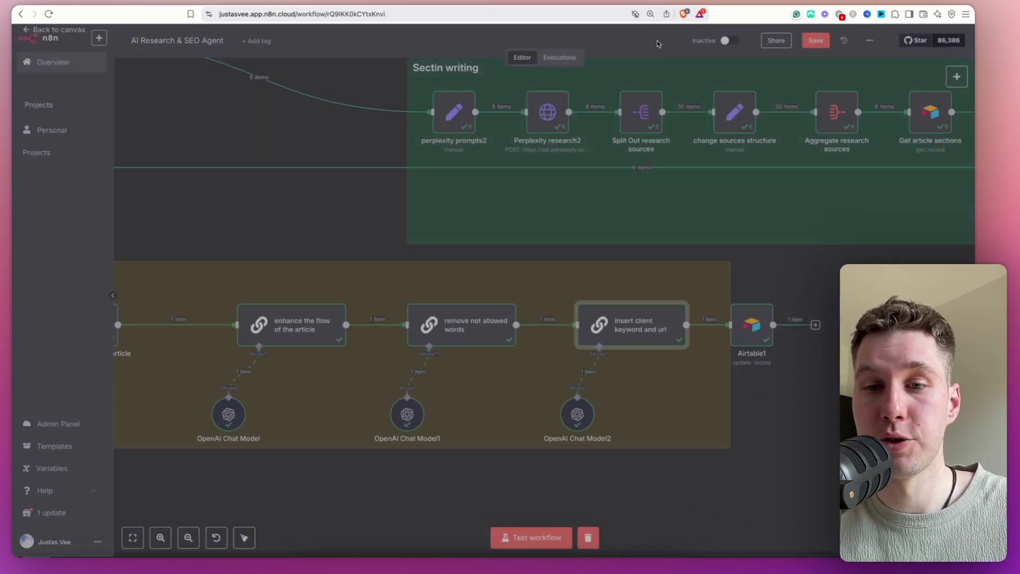
Switch to the Airtable SEO Agent base, expand the second record's Article cell, and copy its entire text
left_click(751, 329)
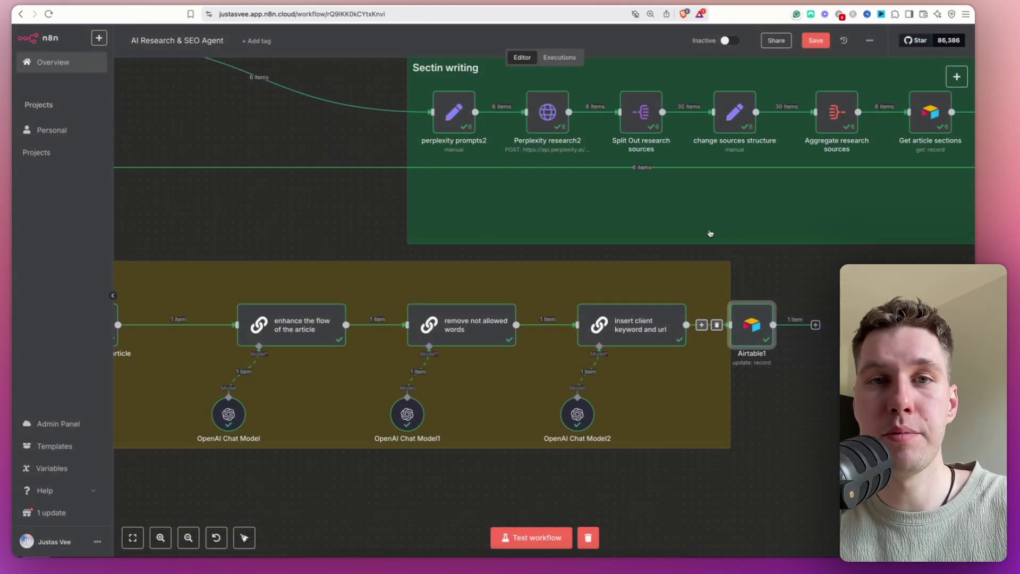
left_click(226, 3)
left_click(826, 263)
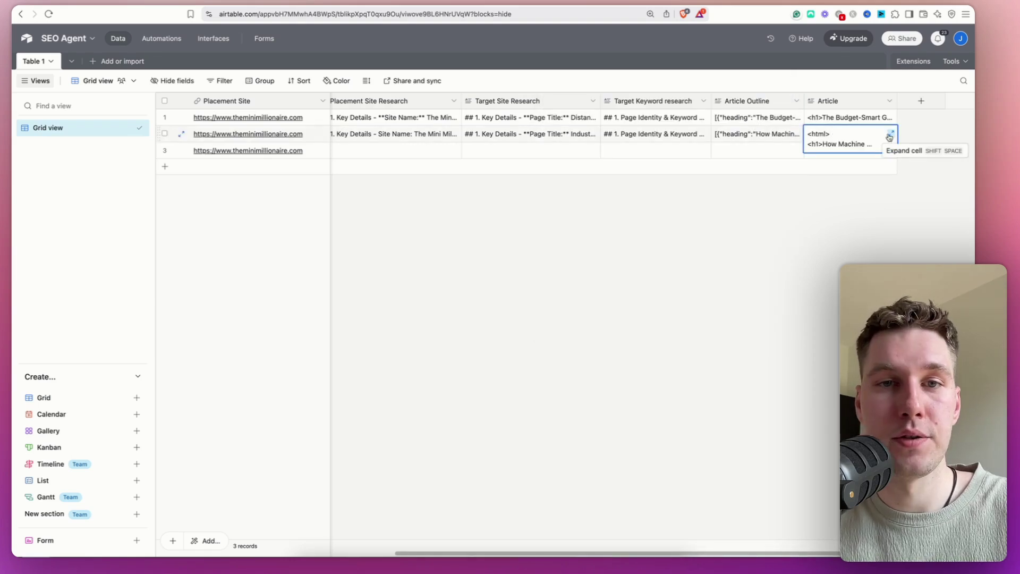
left_click(889, 136)
key("super+a")
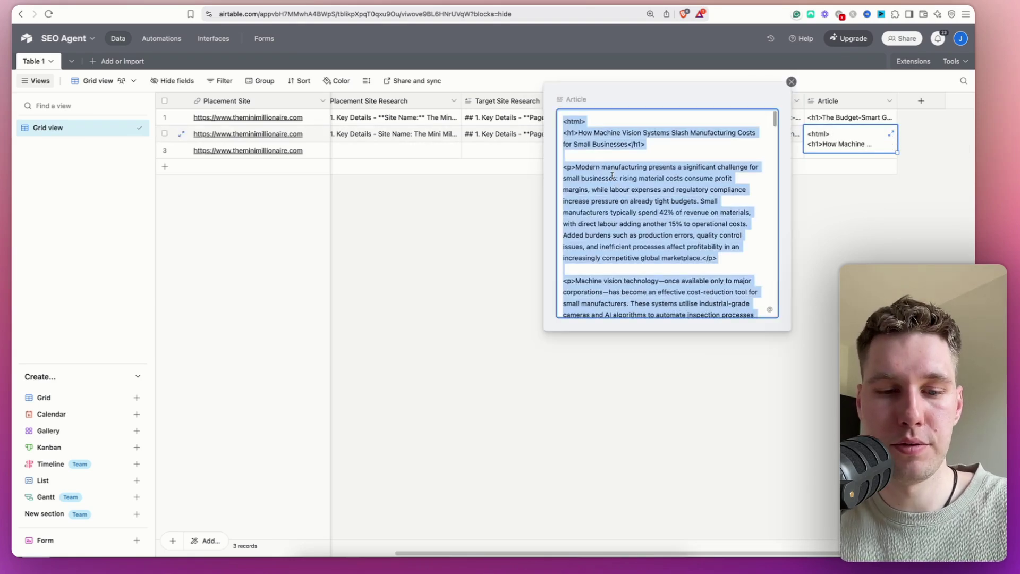
Switch to the untitled Google Docs document, clear its existing content, and paste the copied article from Markdown
key("ctrl+Tab")
left_click(468, 178)
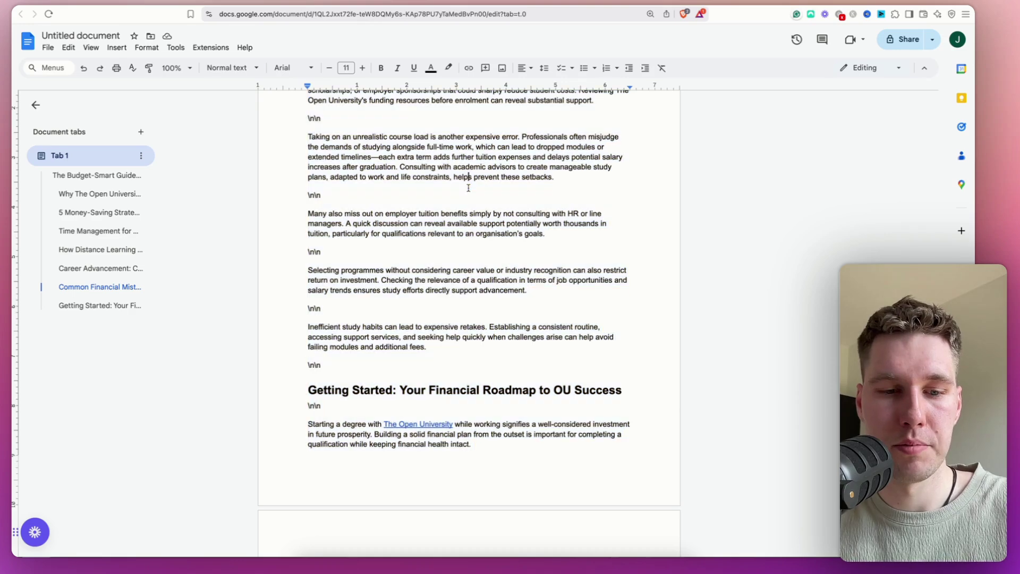
key("super+a")
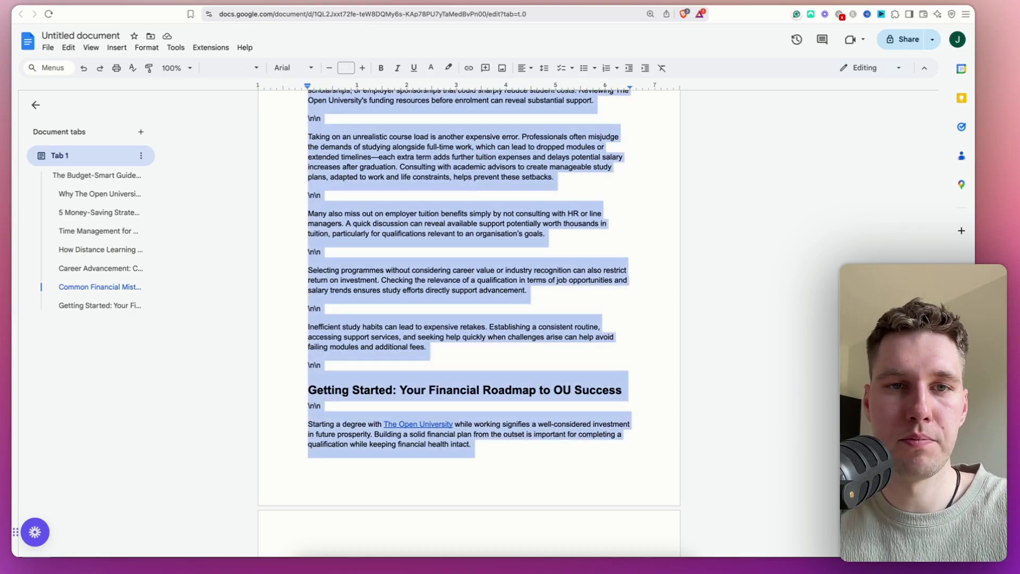
key("BackSpace")
right_click(326, 155)
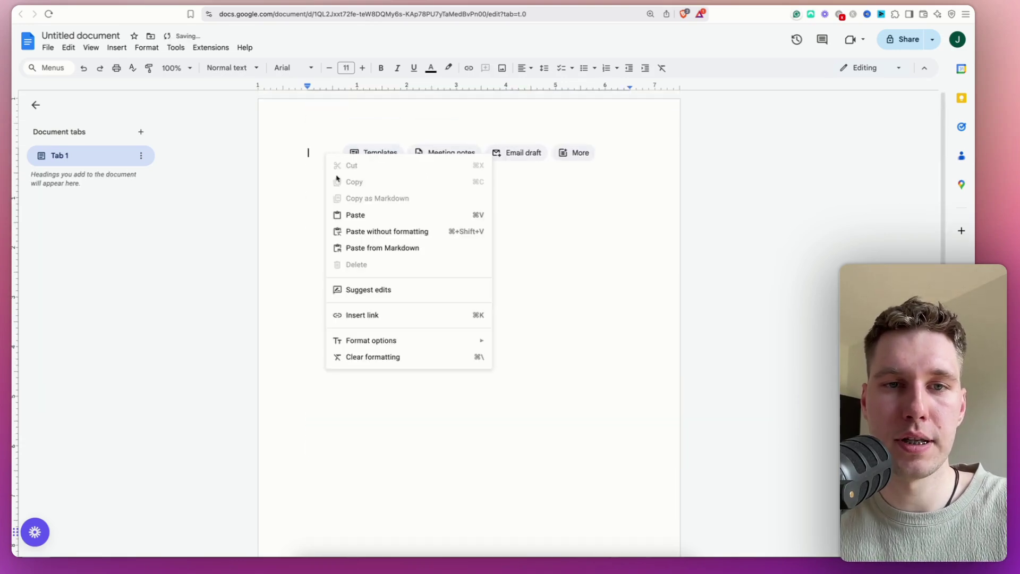
left_click(367, 248)
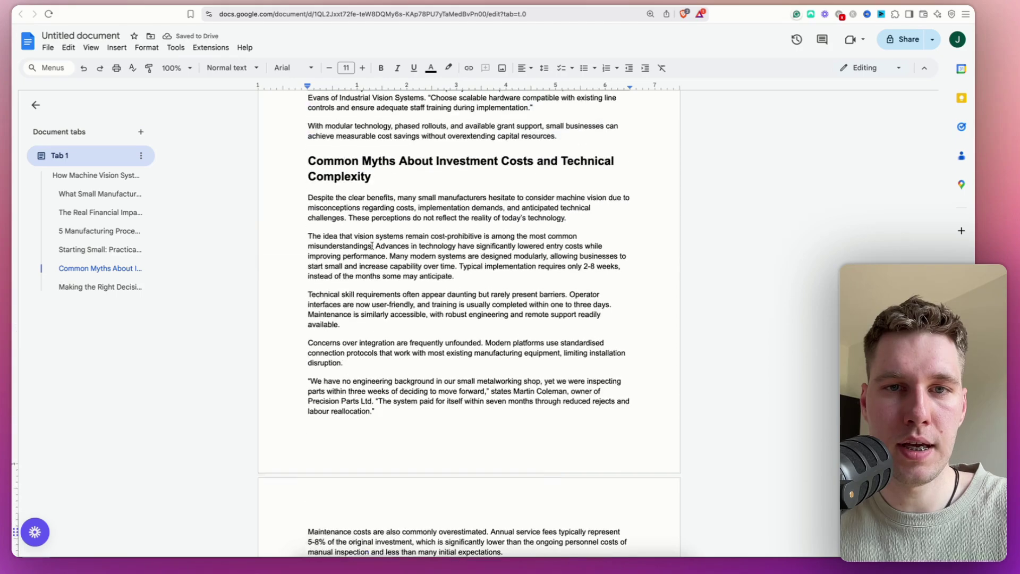
Go back to the beginning of the article and highlight the end of its opening paragraph on labour costs and added burdens
scroll(371, 246, "up", 10)
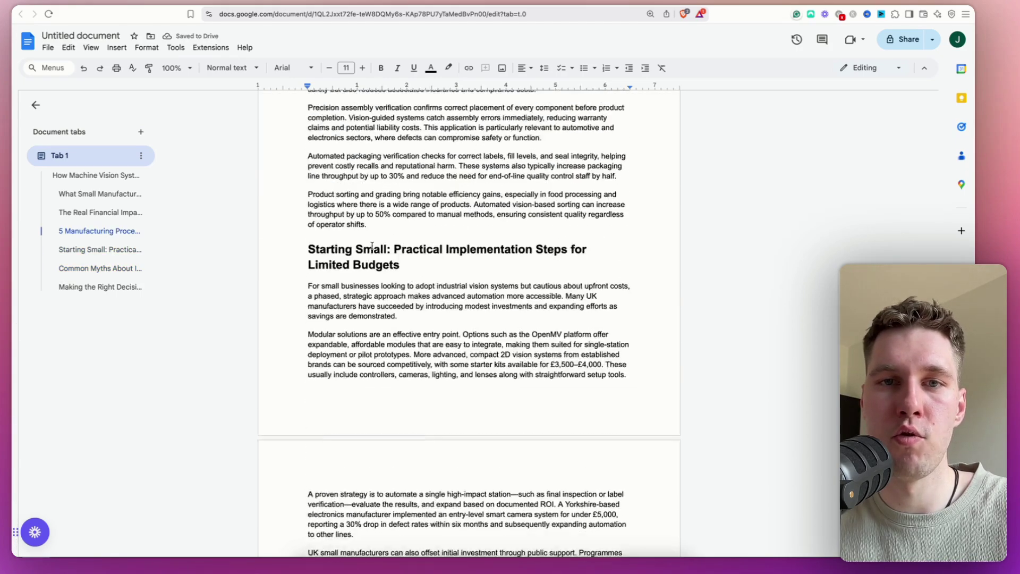
scroll(372, 245, "up", 10)
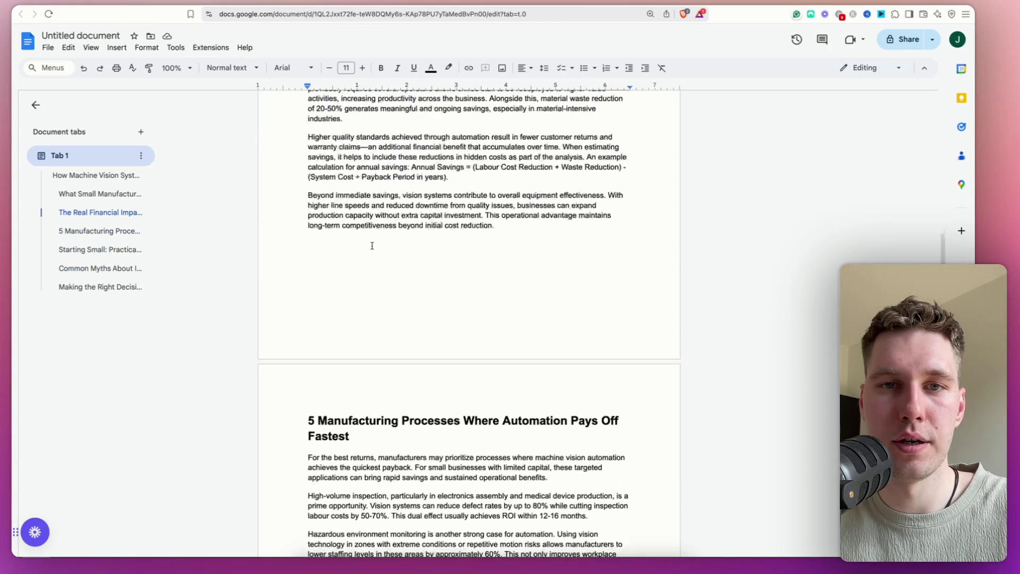
scroll(372, 245, "up", 10)
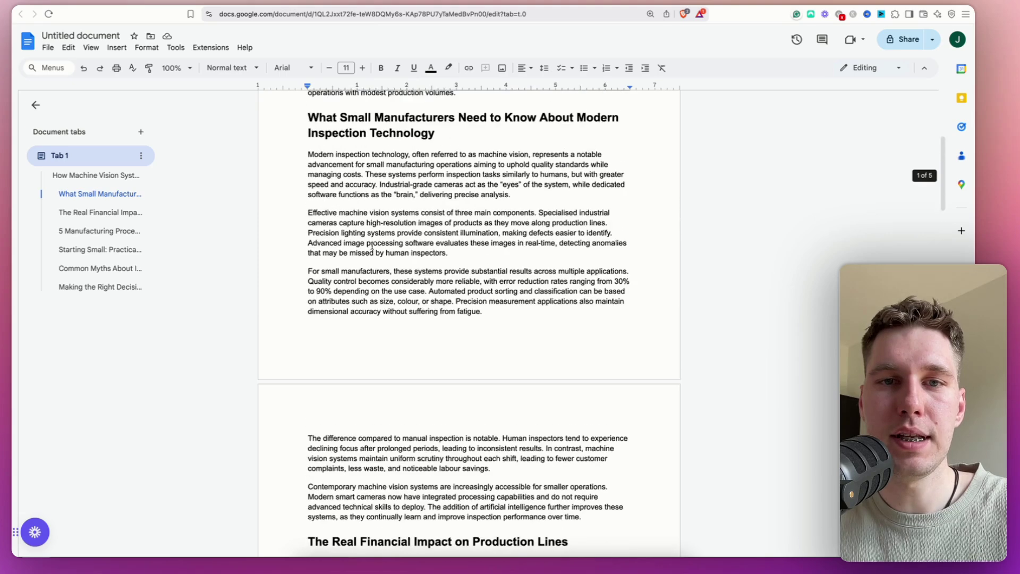
scroll(372, 246, "up", 5)
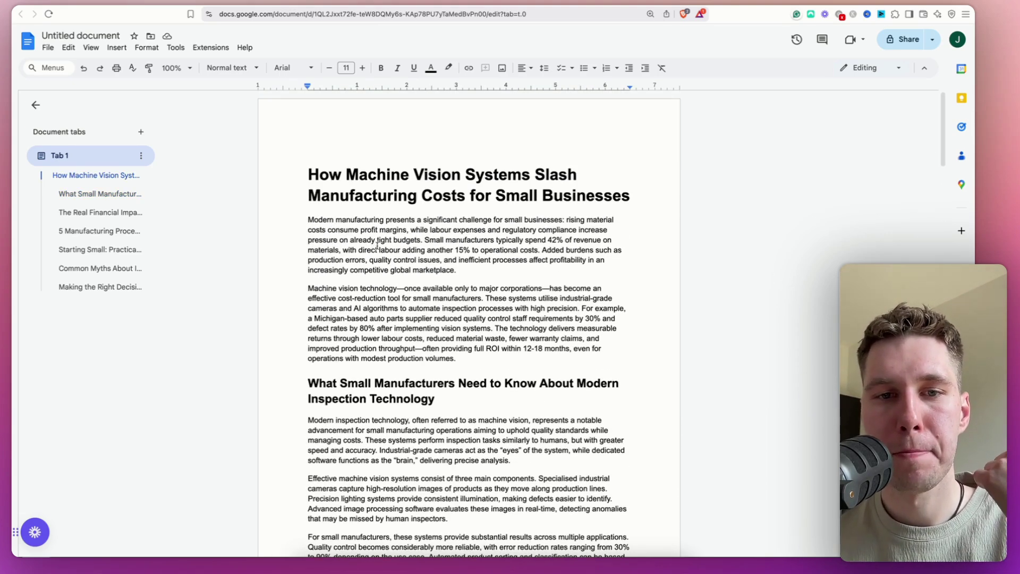
left_click_drag(378, 249, 495, 270)
Examine the section on modern inspection technology for small manufacturers, highlighting its first paragraphs
scroll(492, 266, "down", 5)
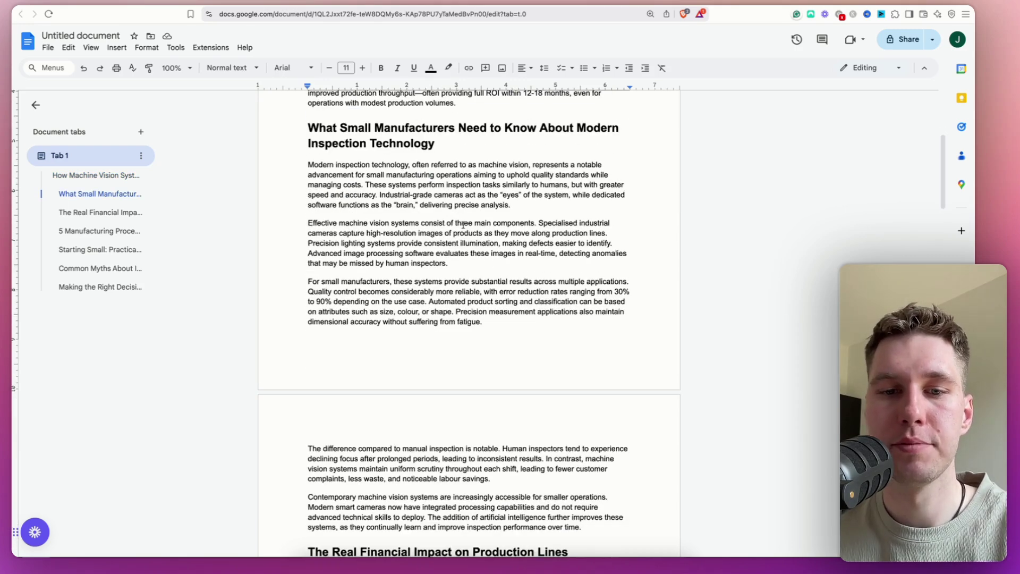
scroll(463, 225, "down", 2)
scroll(436, 199, "up", 2)
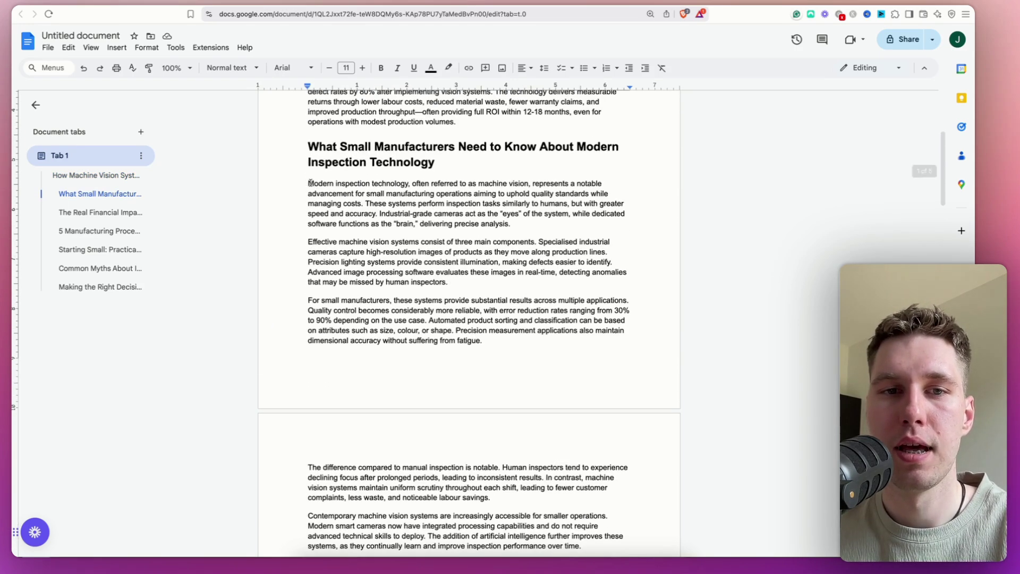
left_click_drag(310, 182, 571, 401)
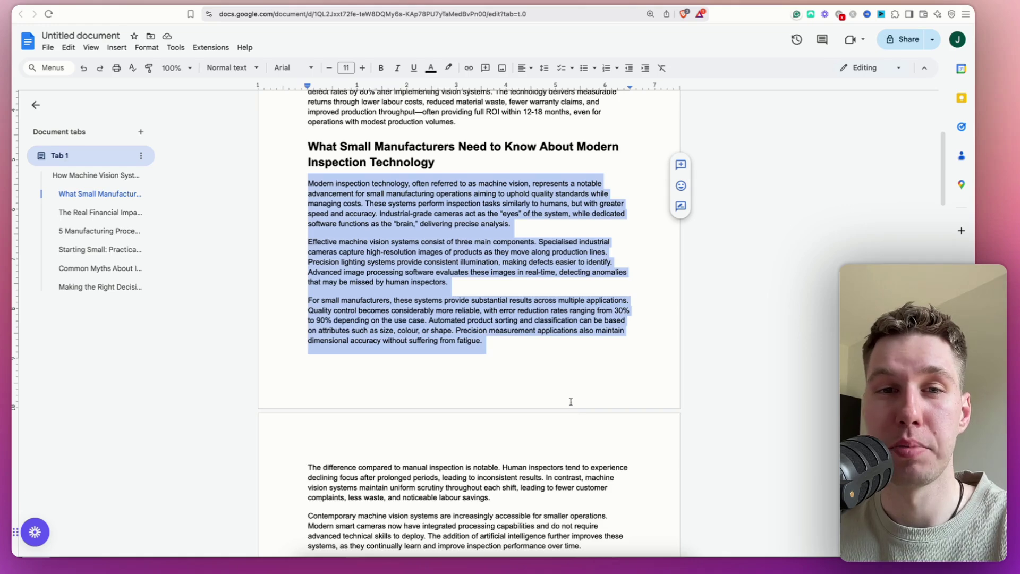
left_click(498, 302)
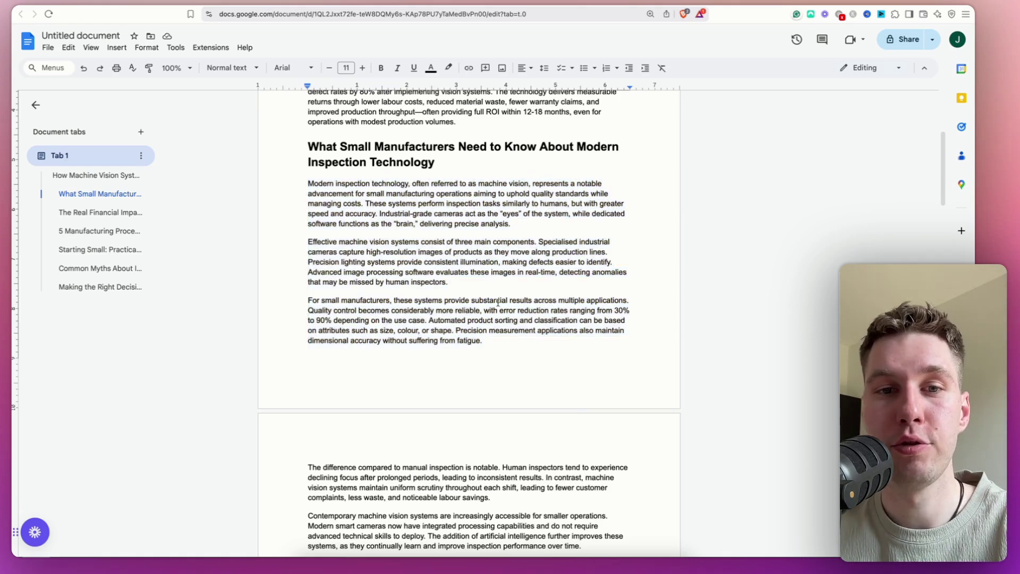
left_click_drag(453, 283, 290, 193)
scroll(322, 285, "down", 2)
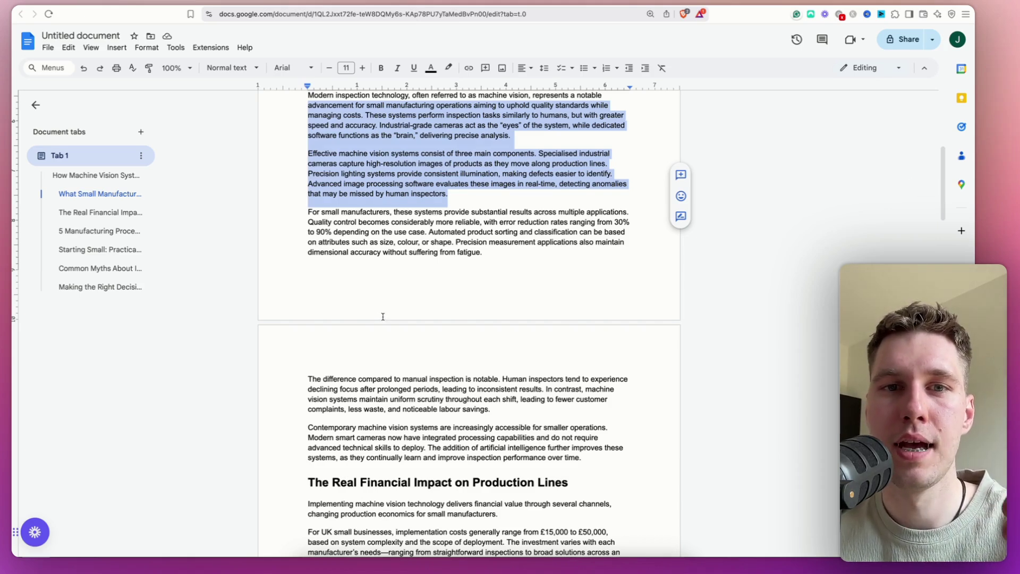
left_click(409, 253)
Highlight the 12-18 months ROI claim and the 42% of revenue figure in the article's introduction
scroll(410, 253, "up", 3)
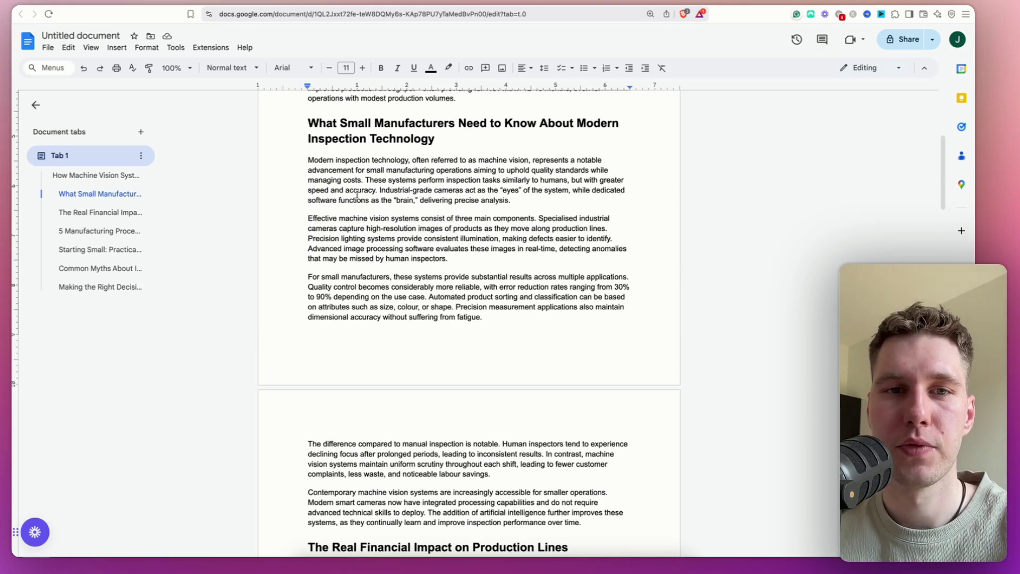
scroll(356, 197, "up", 5)
scroll(357, 198, "up", 2)
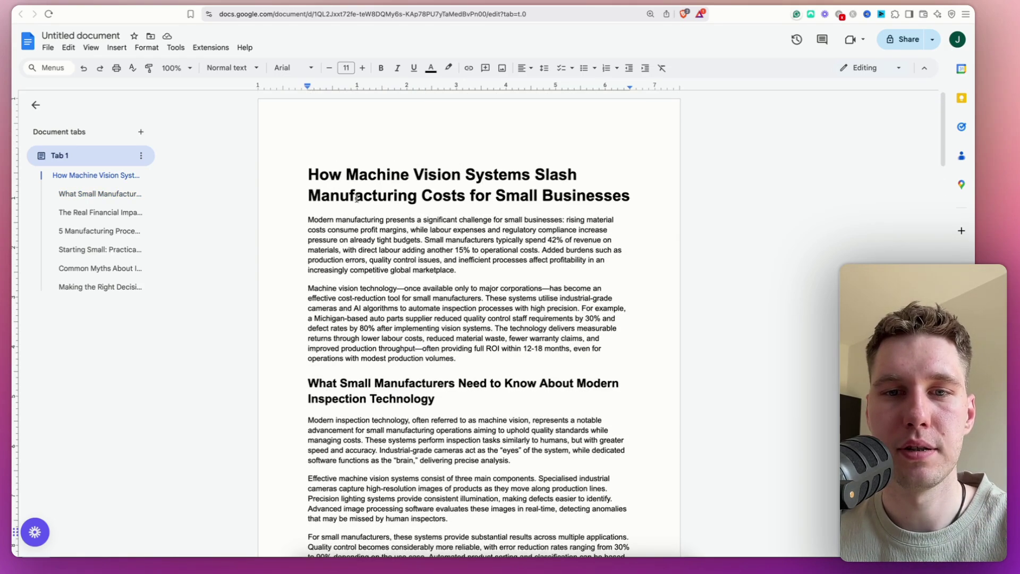
left_click_drag(508, 349, 523, 349)
left_click(488, 348)
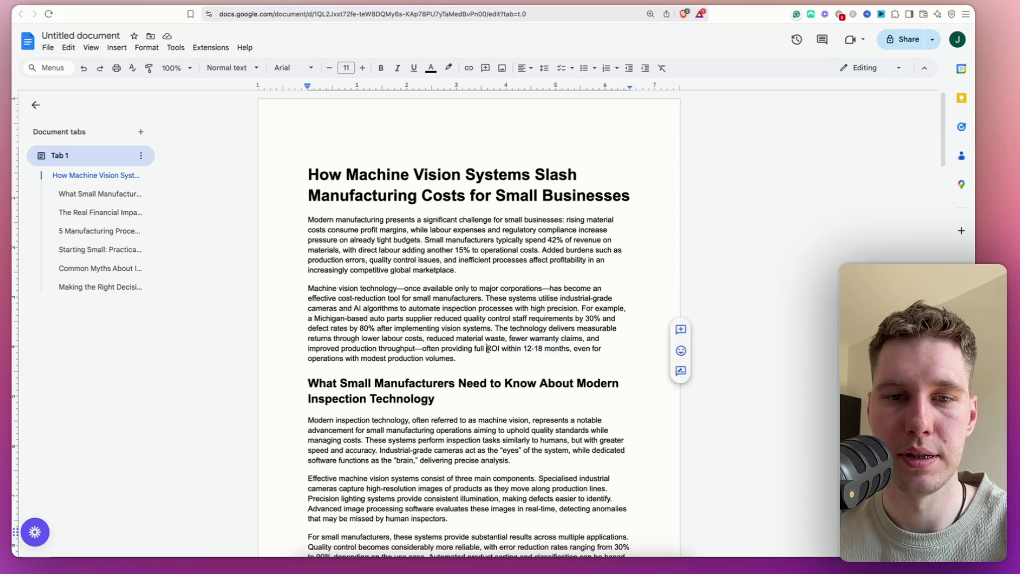
left_click_drag(458, 348, 596, 348)
left_click_drag(516, 239, 573, 240)
Highlight the £15,000 to £50,000 implementation cost statement under The Real Financial Impact on Production Lines
scroll(431, 308, "down", 11)
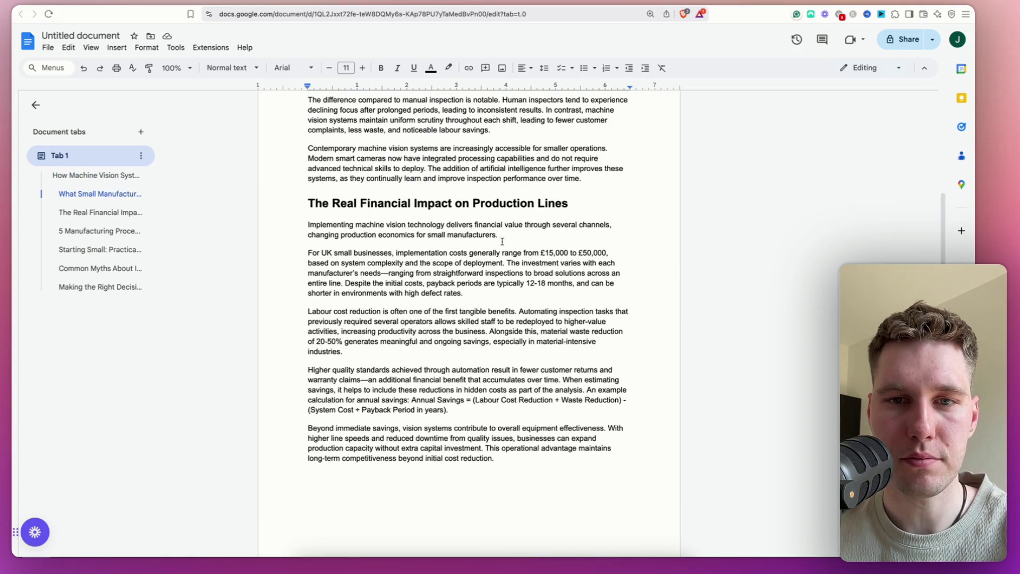
left_click_drag(501, 253, 624, 251)
left_click(572, 298)
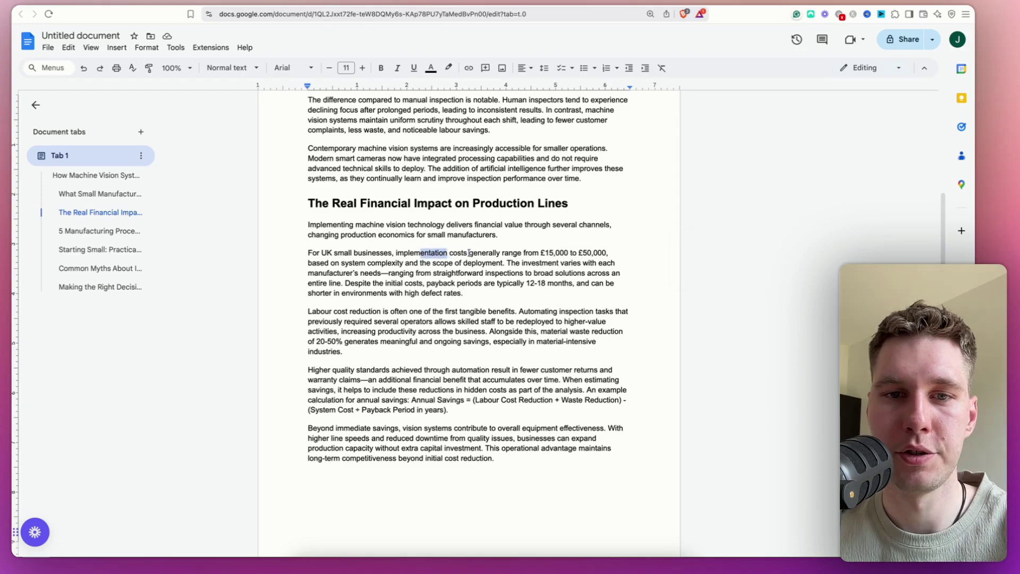
left_click_drag(468, 253, 593, 262)
Skim the following sections, then highlight all three opening paragraphs under What Small Manufacturers Need to Know About Modern Inspection Technology
scroll(500, 310, "down", 8)
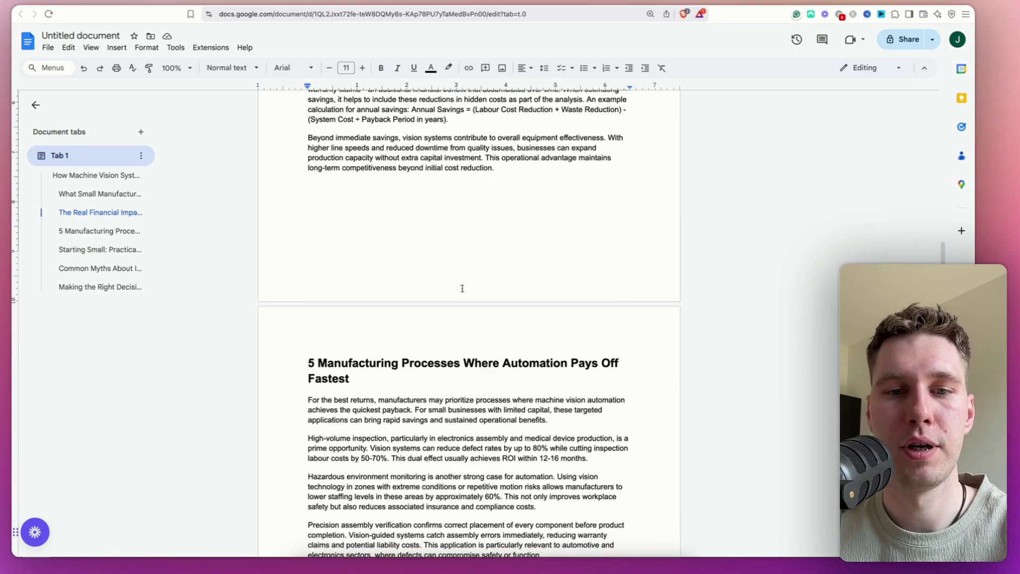
scroll(462, 289, "down", 6)
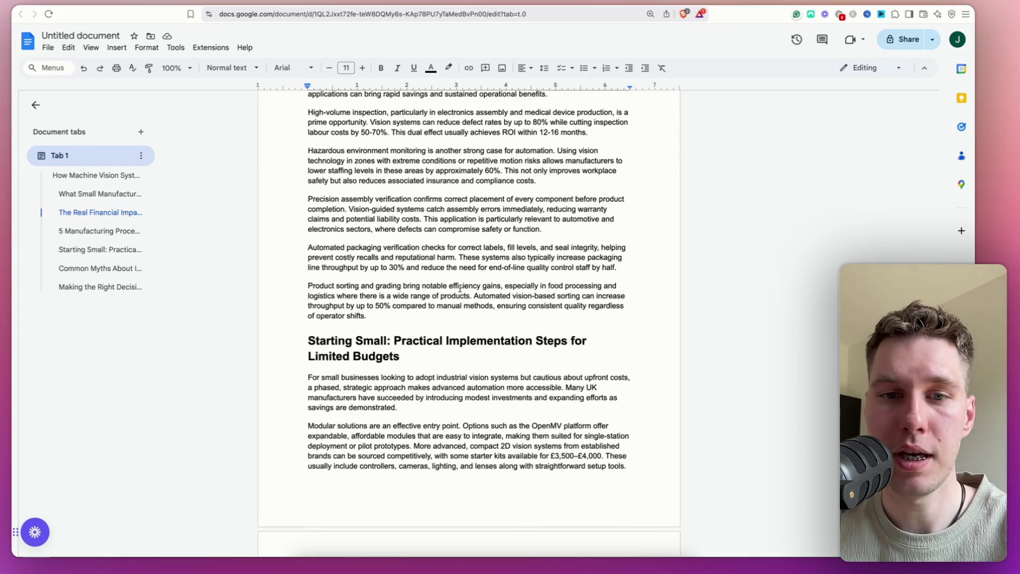
scroll(460, 288, "up", 5)
scroll(460, 289, "up", 20)
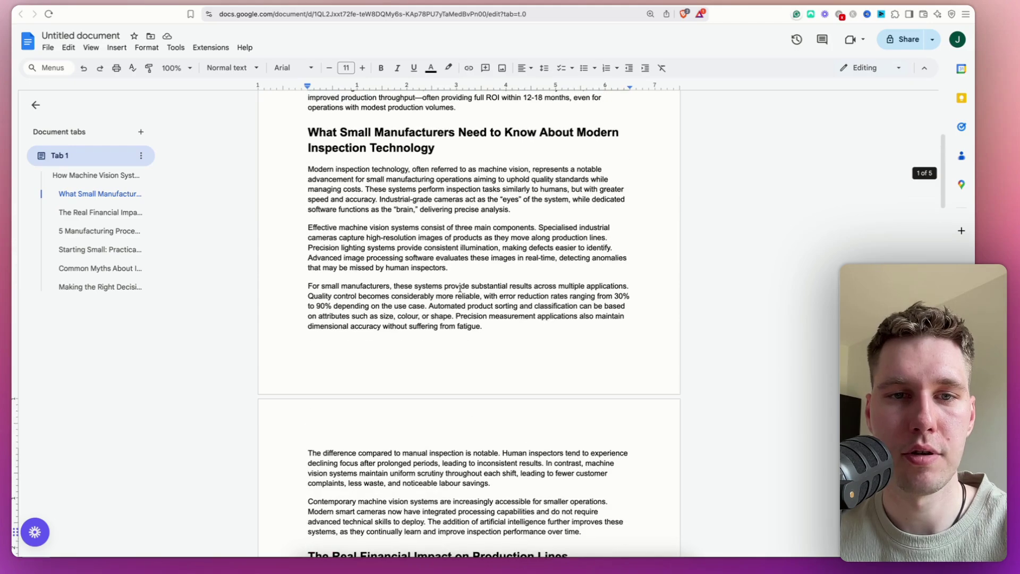
scroll(459, 289, "down", 3)
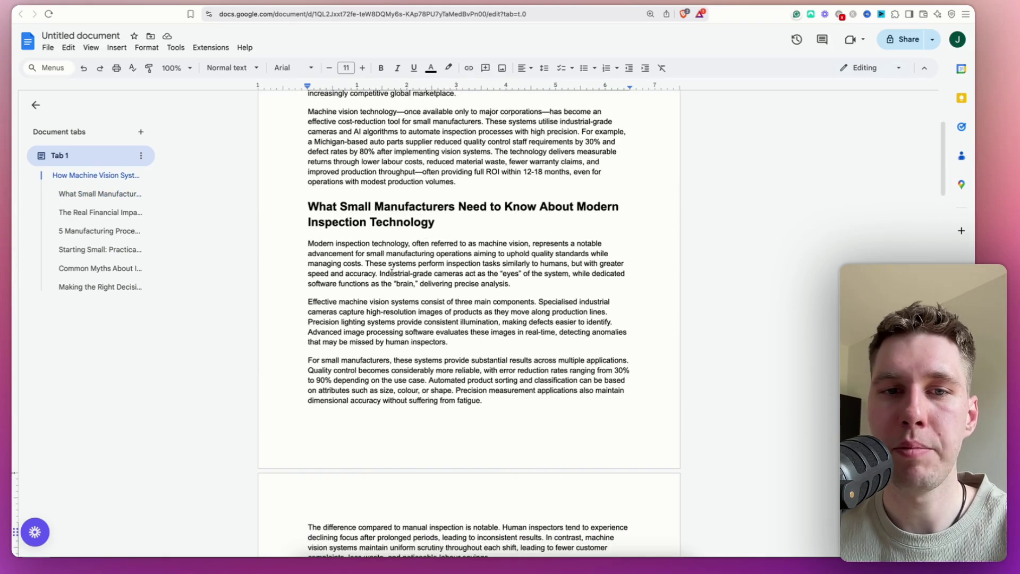
left_click_drag(300, 238, 491, 411)
scroll(347, 274, "down", 6)
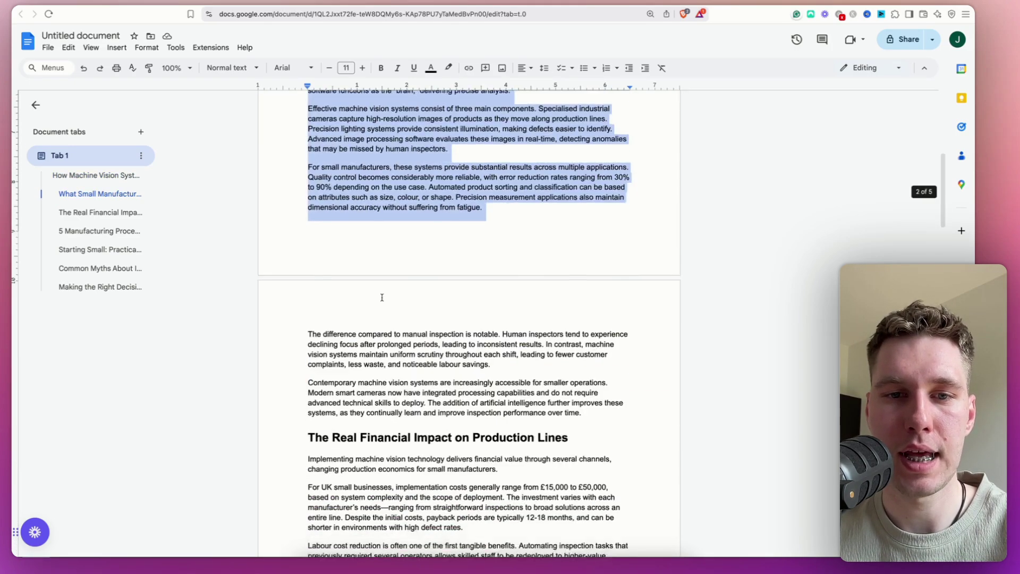
Read through the rest of the article to its conclusion, highlighting paragraphs under 5 Manufacturing Processes Where Automation Pays Off Fastest
scroll(347, 274, "down", 2)
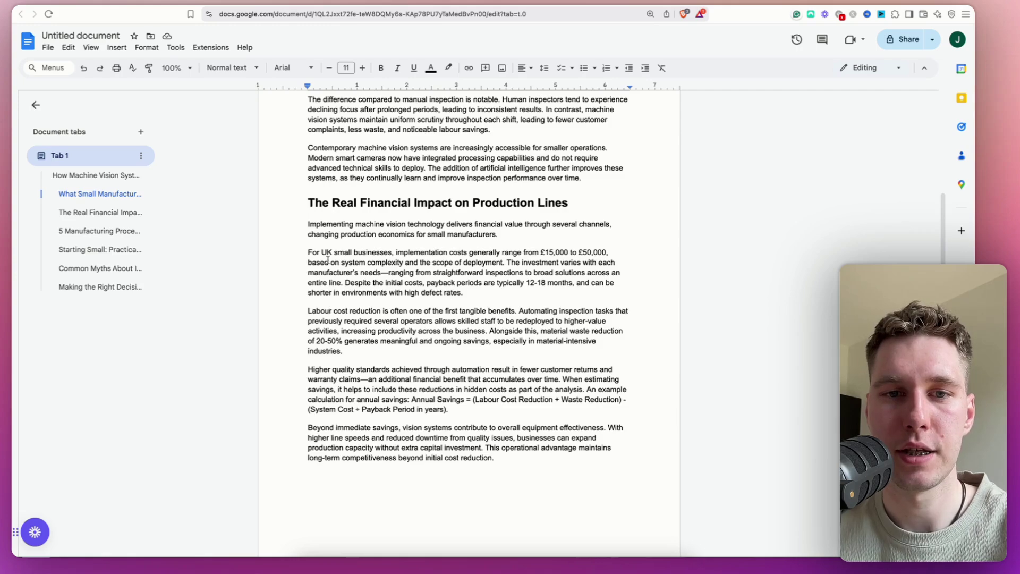
scroll(327, 260, "down", 10)
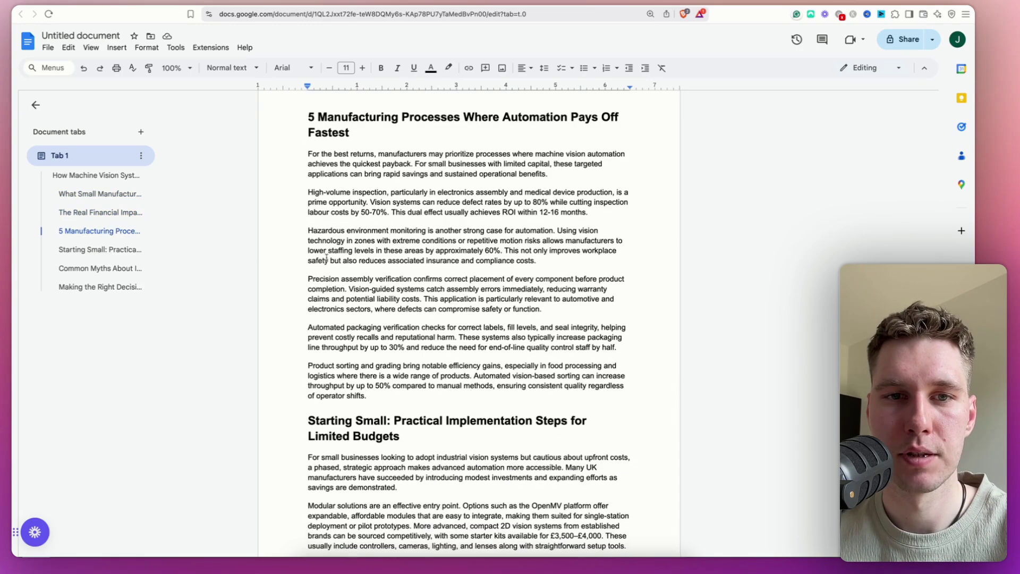
left_click_drag(317, 167, 444, 312)
scroll(444, 298, "down", 6)
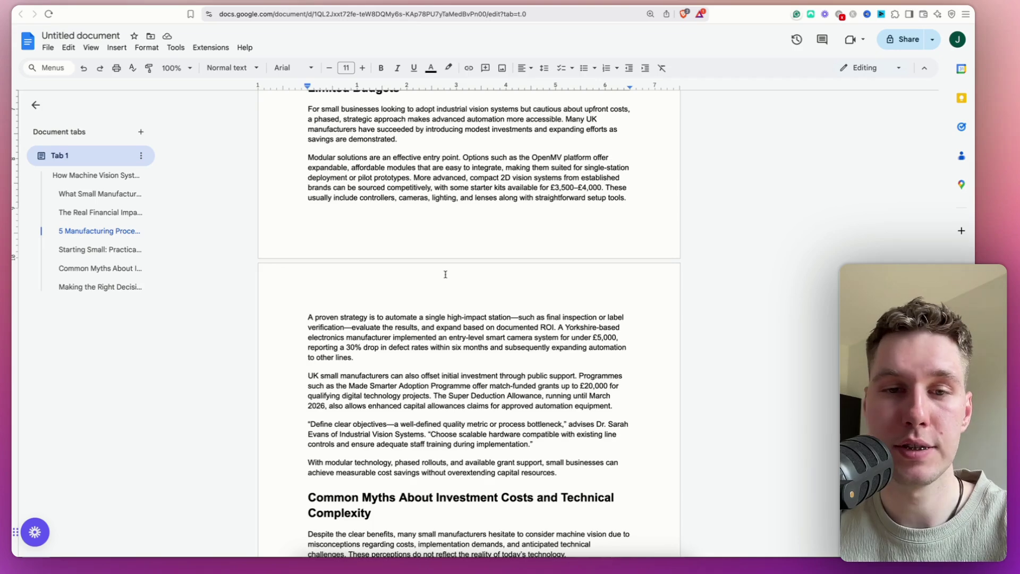
scroll(445, 275, "down", 10)
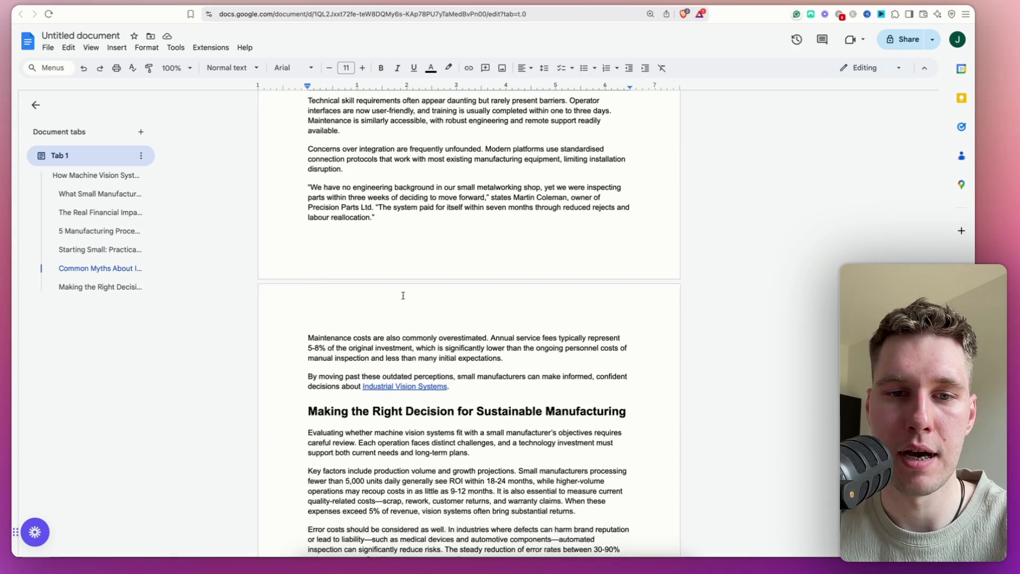
scroll(404, 295, "down", 3)
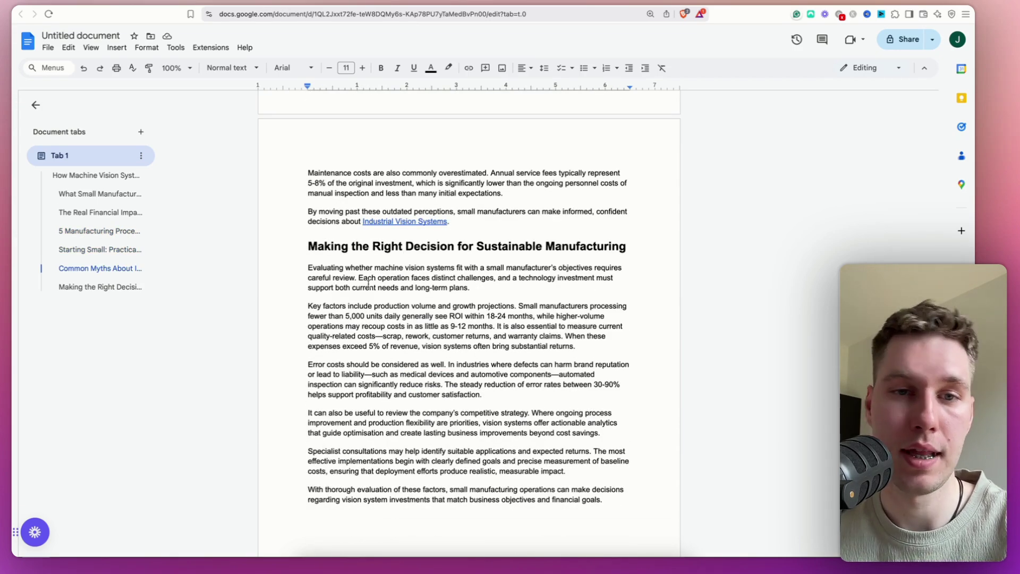
scroll(368, 284, "down", 2)
scroll(392, 304, "up", 7)
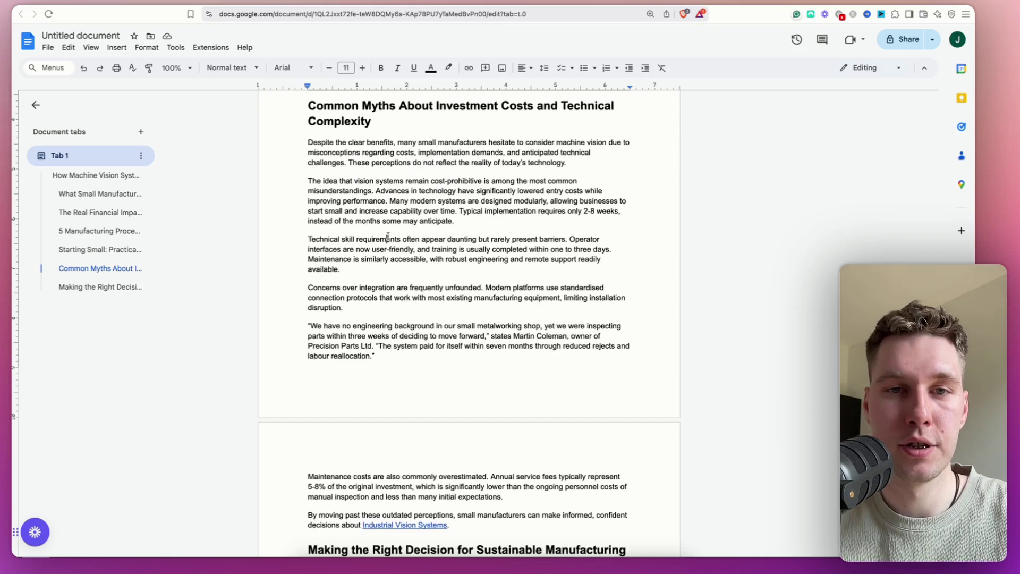
Copy the whole article, replace the text in the ZeroGPT checker with it, and run the AI detection
key("super+a")
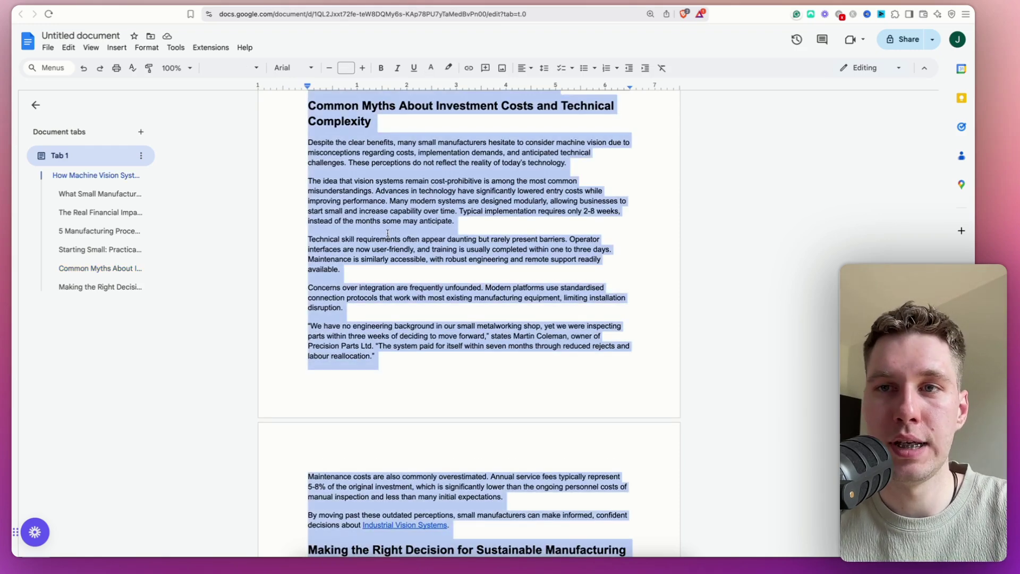
key("ctrl+Tab")
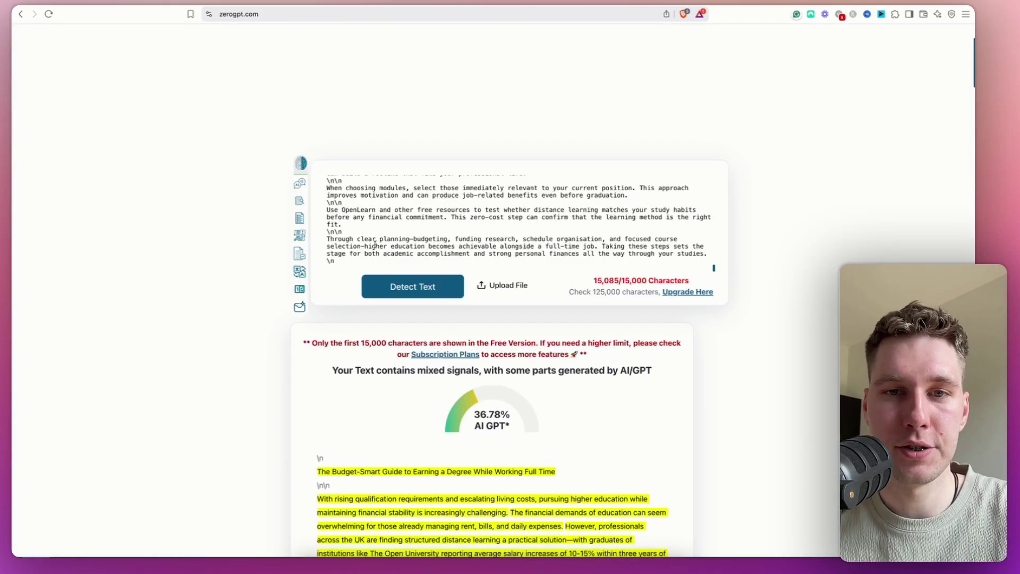
key("super+a")
key("BackSpace")
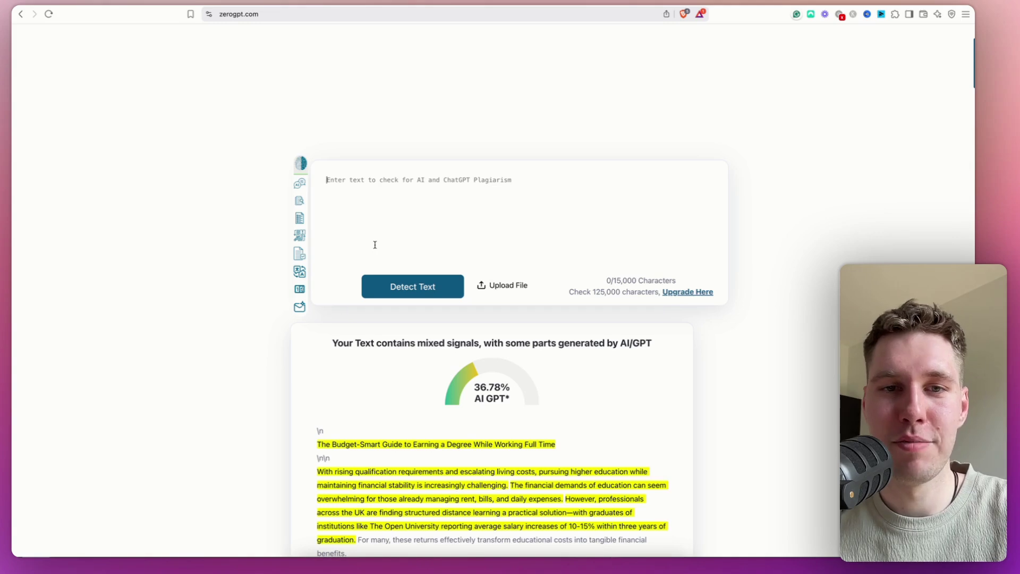
key("super+v")
left_click(404, 289)
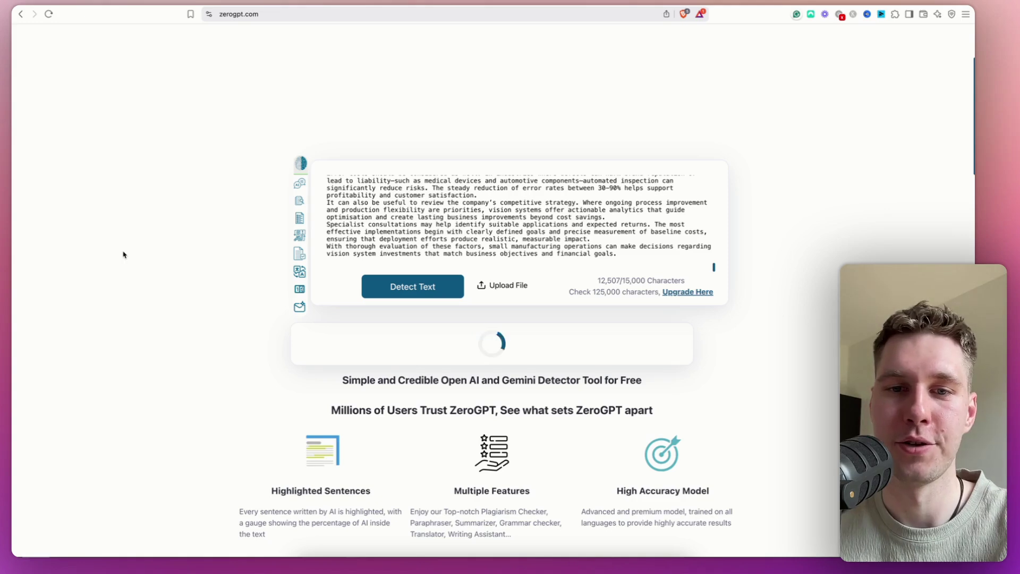
View the detection result and select the flagged passage from the introduction into the inspection technology section
scroll(124, 255, "down", 1)
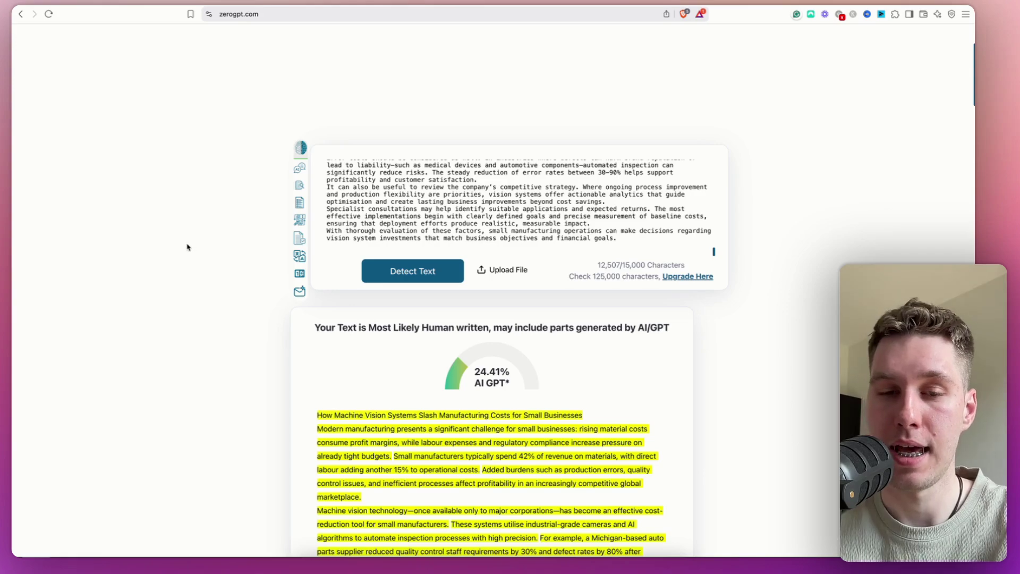
scroll(177, 230, "down", 5)
scroll(181, 229, "down", 3)
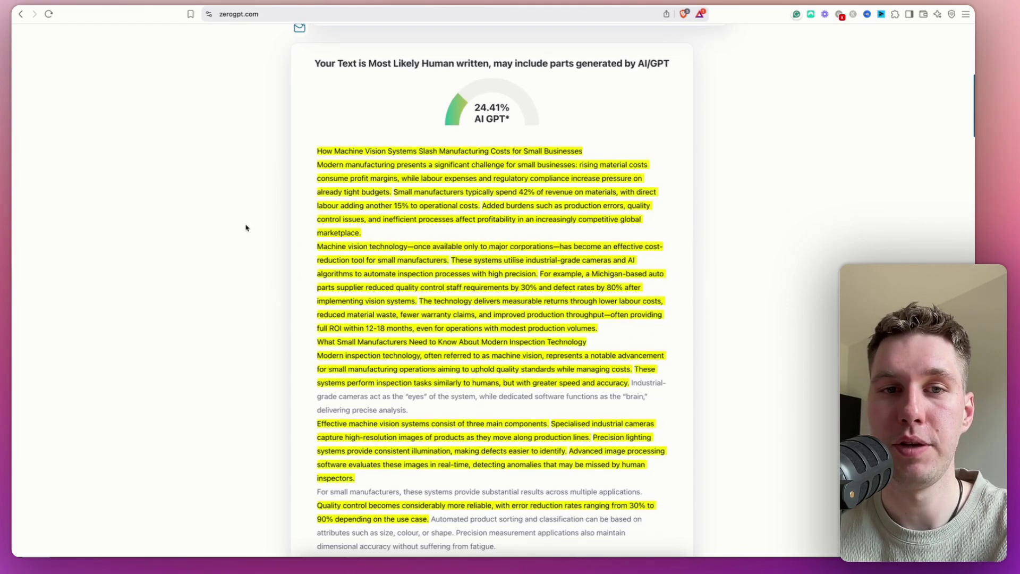
left_click_drag(325, 163, 648, 396)
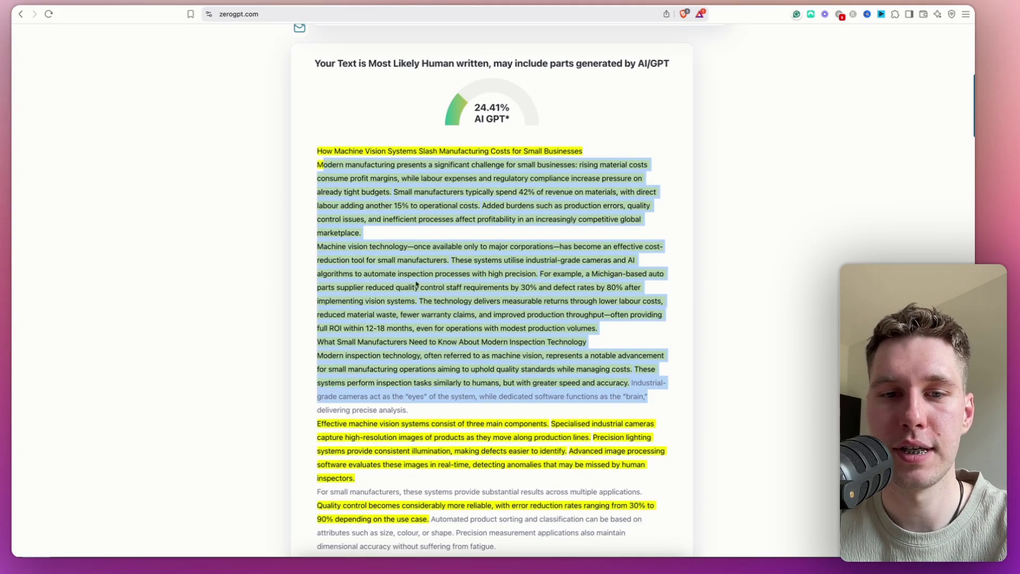
Examine the rest of the ZeroGPT report for flagged sentences and return to the overall score
scroll(375, 159, "down", 8)
scroll(374, 159, "down", 13)
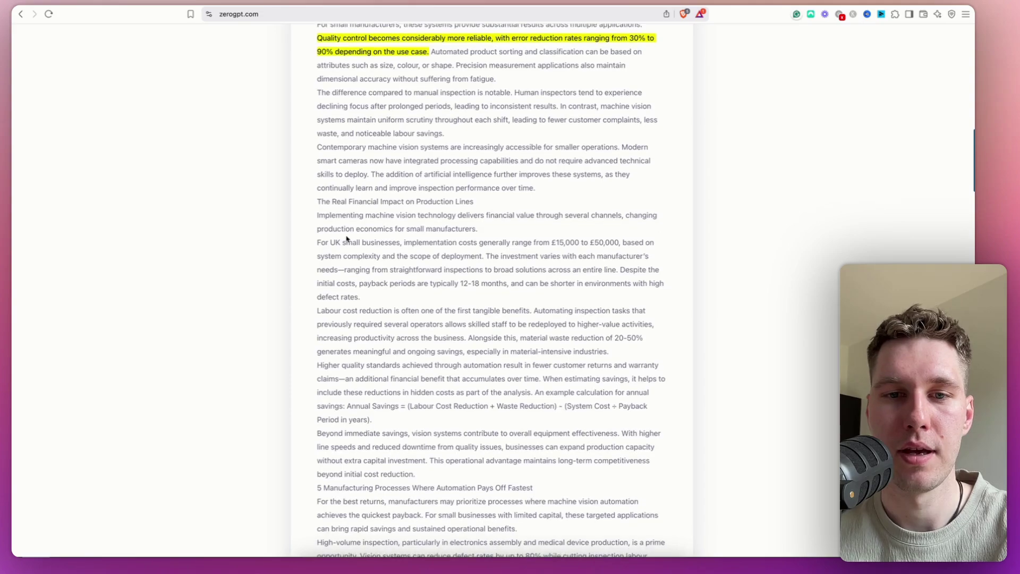
scroll(338, 239, "down", 20)
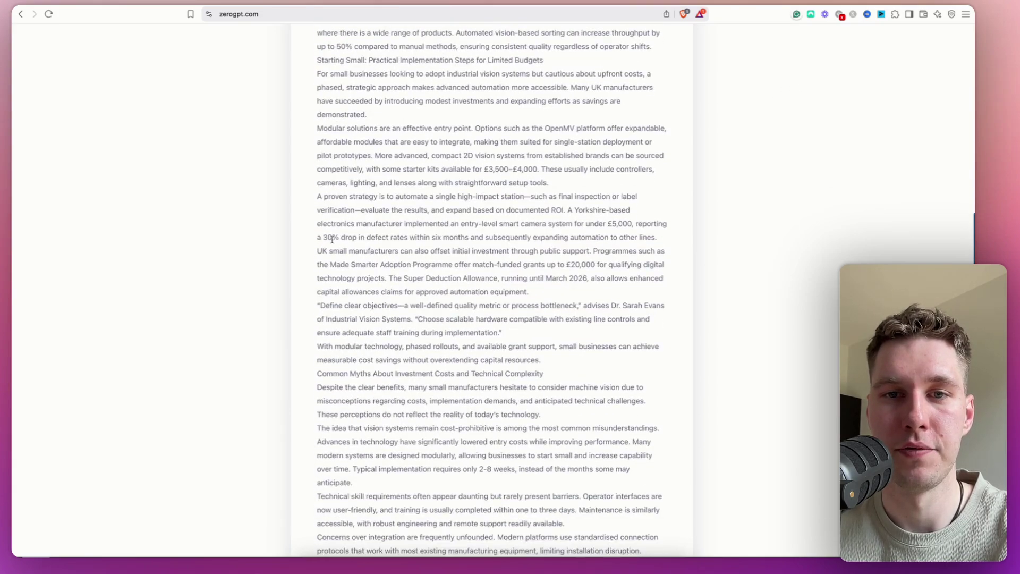
scroll(331, 240, "down", 10)
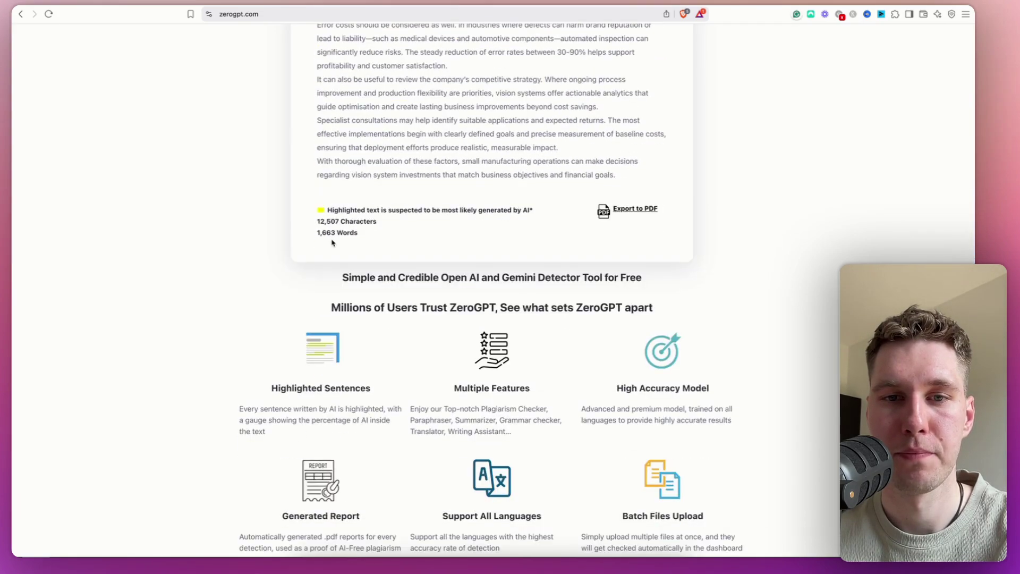
scroll(331, 238, "up", 1)
scroll(331, 239, "up", 20)
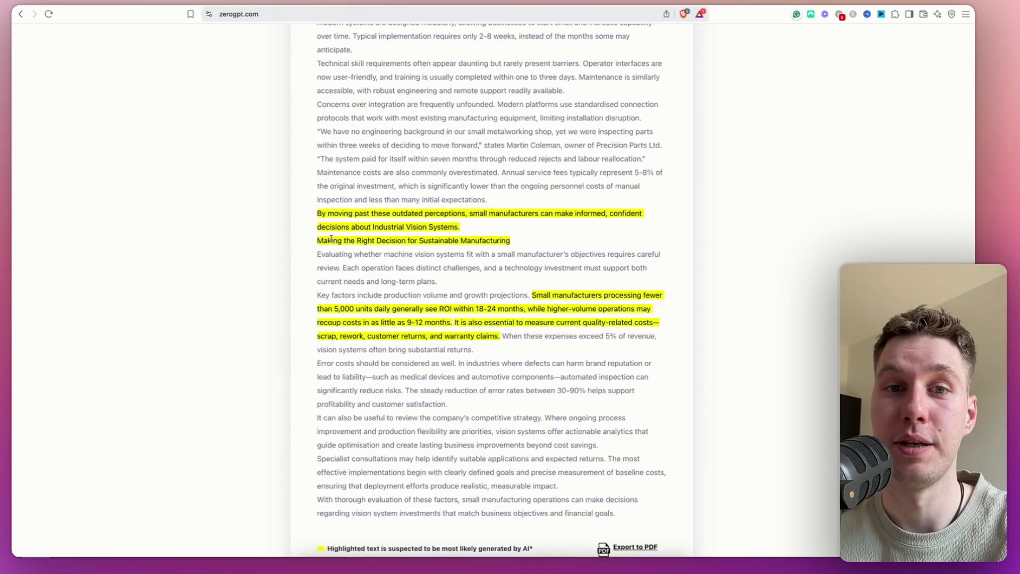
scroll(331, 239, "up", 20)
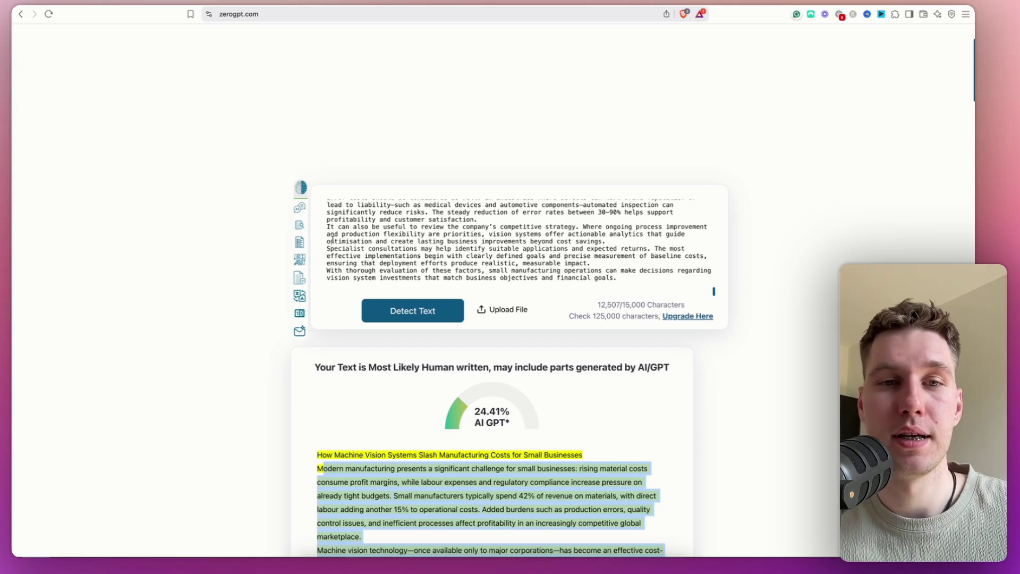
Switch back to the n8n AI Research & SEO Agent workflow, fit all its sections in view, and save it
left_click(130, 3)
left_click(188, 537)
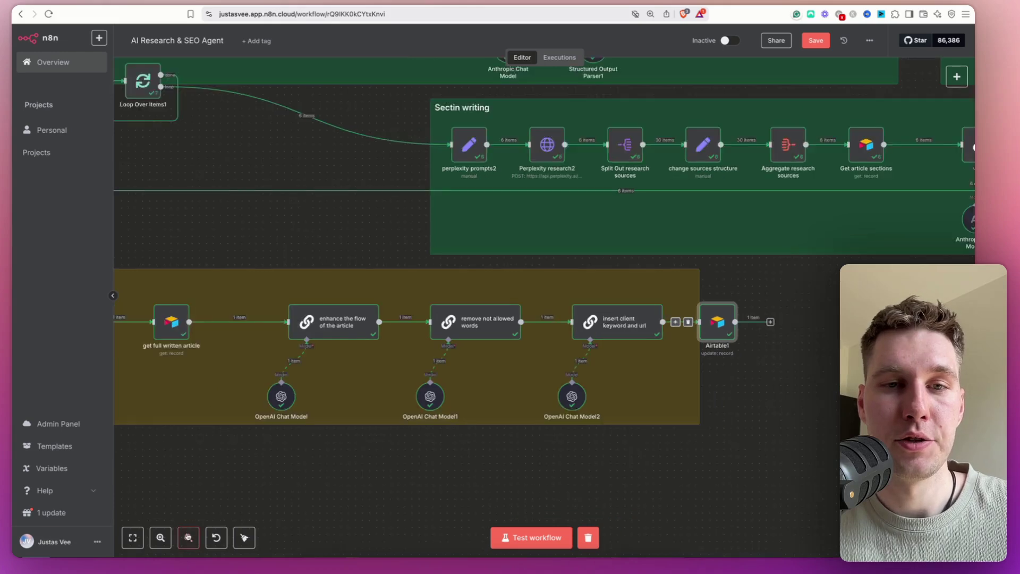
left_click(188, 537)
left_click_drag(447, 272, 409, 371)
left_click(816, 40)
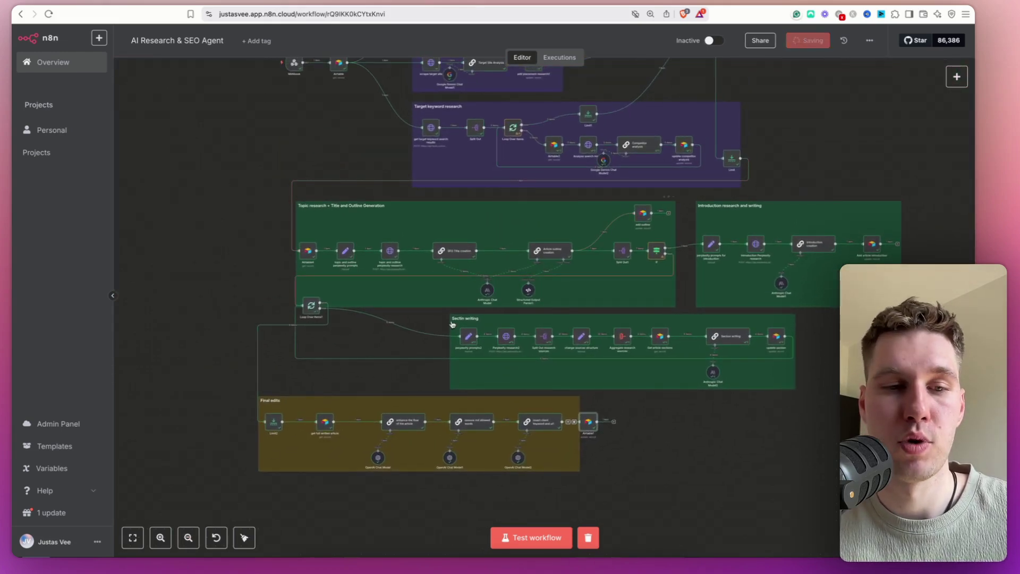
left_click(193, 536)
left_click(193, 535)
left_click_drag(218, 235, 221, 253)
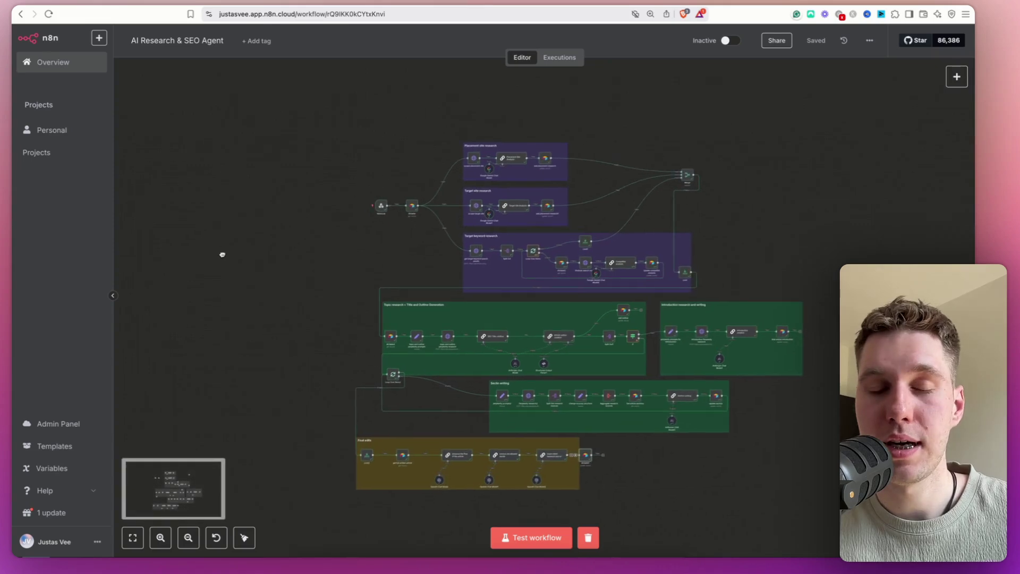